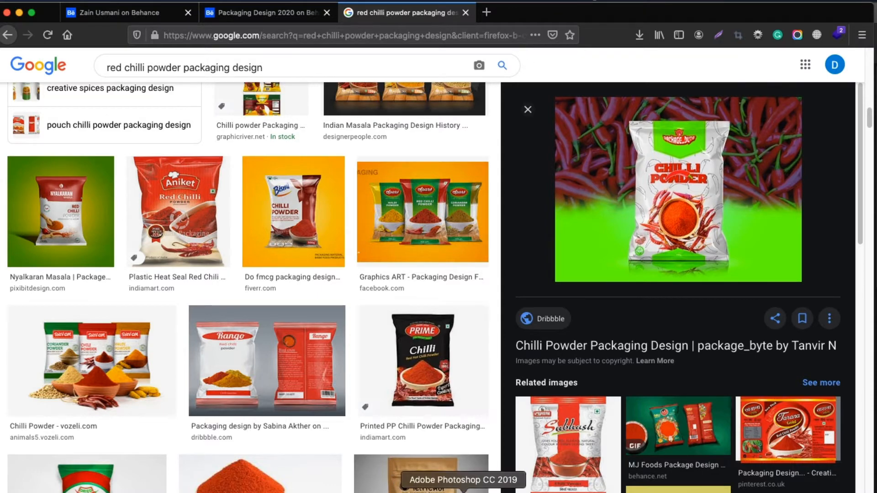
Switch to Photoshop, show the Free Packaging Chips Bag Mockup document and enlarge its window to display the whole bag
click(464, 491)
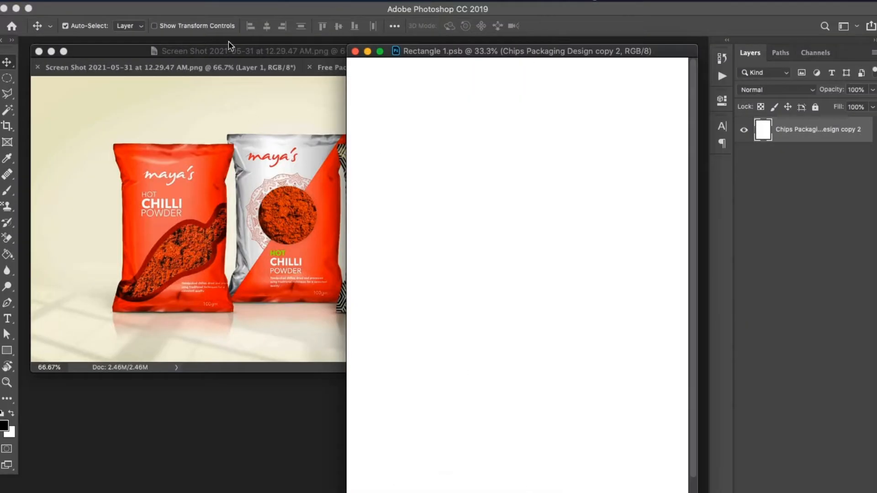
click(319, 68)
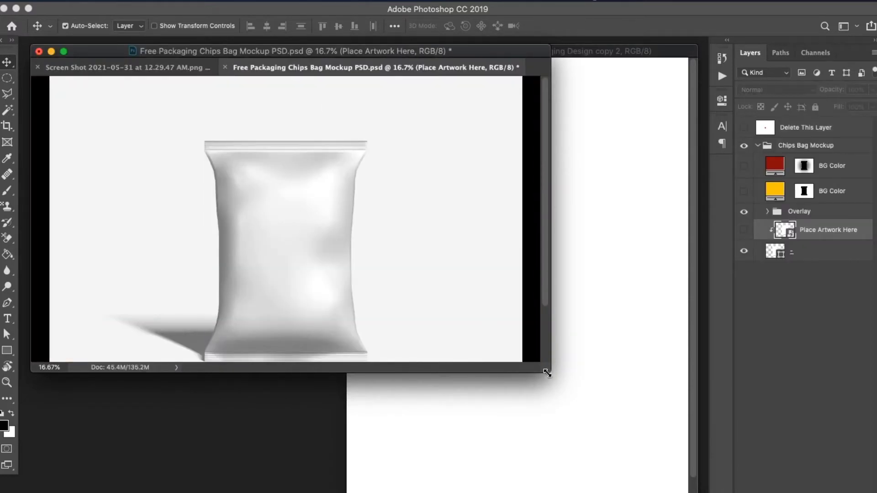
drag(547, 373, 689, 479)
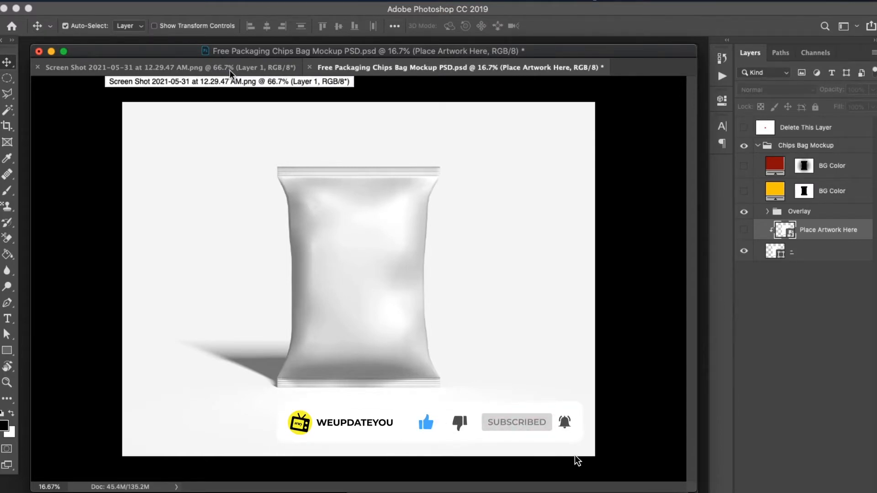
Switch to Firefox, close the open image preview and look through the red chilli powder packaging design results
click(491, 490)
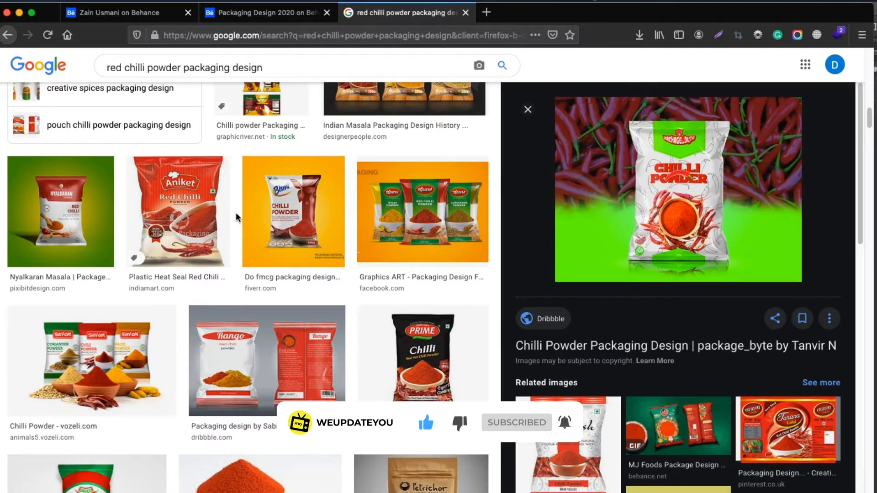
scroll(240, 219, up, 5)
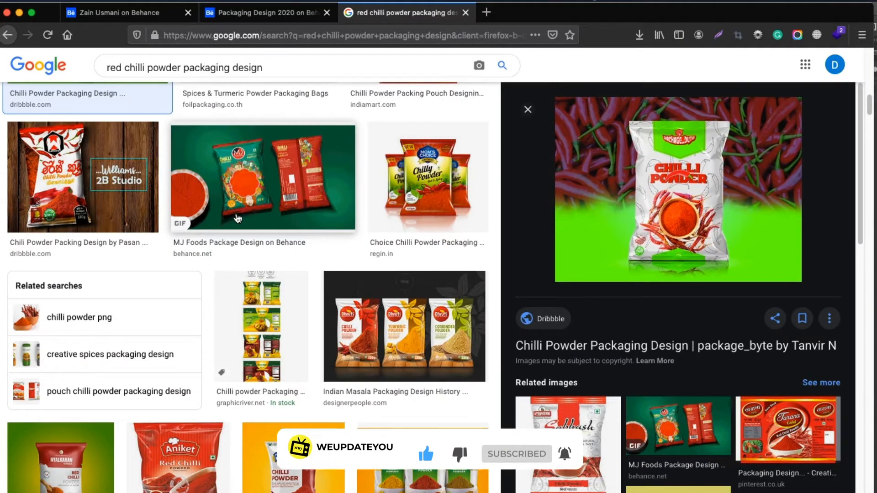
click(527, 109)
scroll(500, 220, up, 5)
scroll(499, 220, up, 6)
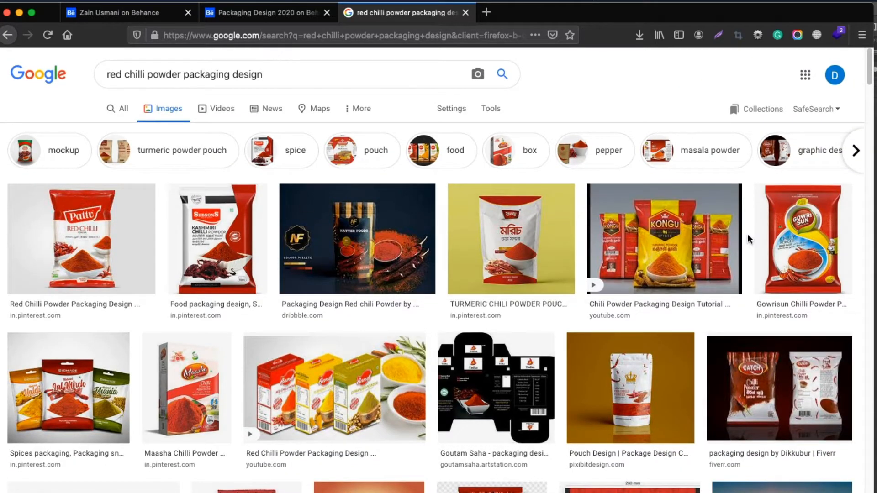
scroll(680, 294, down, 2)
scroll(103, 318, down, 2)
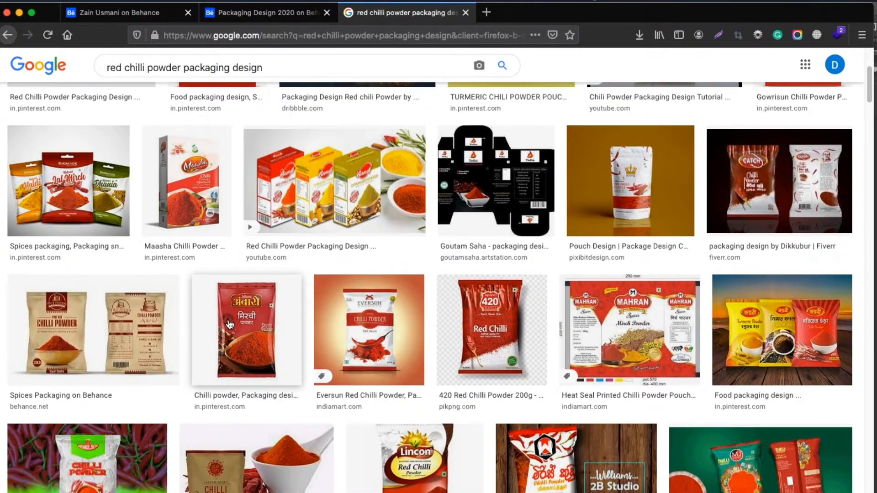
Examine the Spices Packaging and Catch chilli powder designs in preview, and compare them with the other packaging results
click(103, 317)
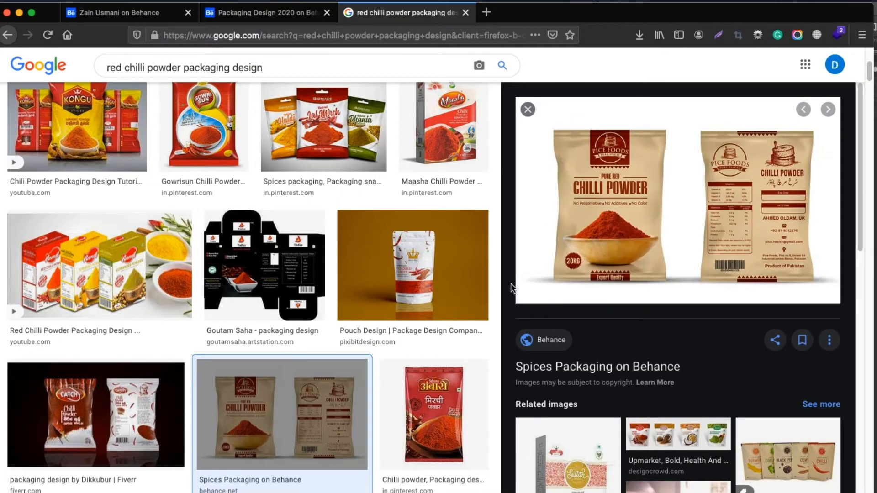
scroll(352, 354, down, 5)
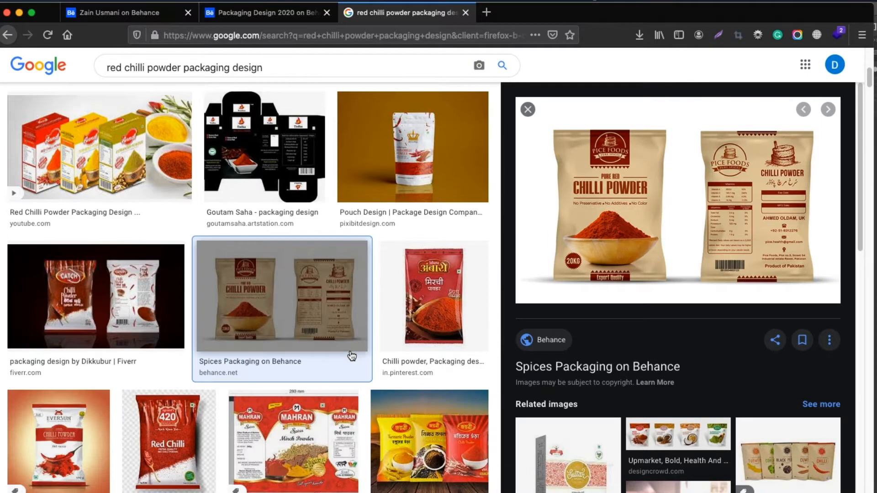
click(62, 215)
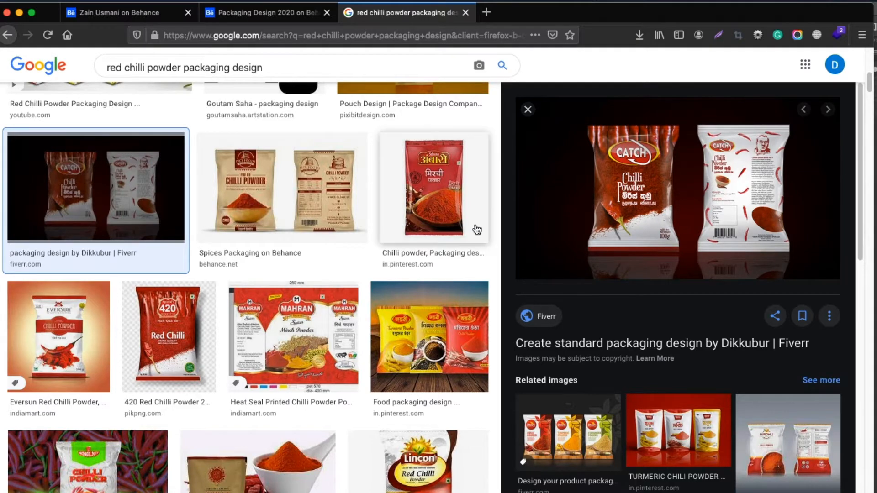
scroll(478, 245, down, 2)
scroll(480, 351, down, 4)
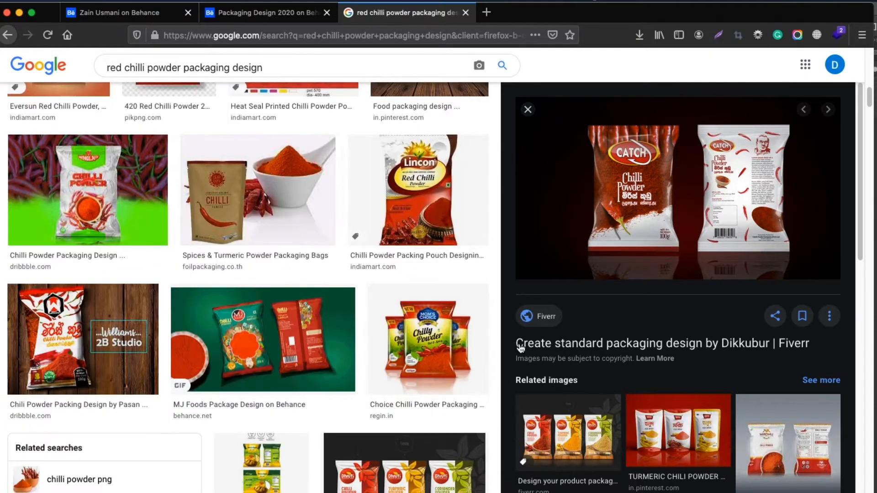
scroll(372, 343, up, 6)
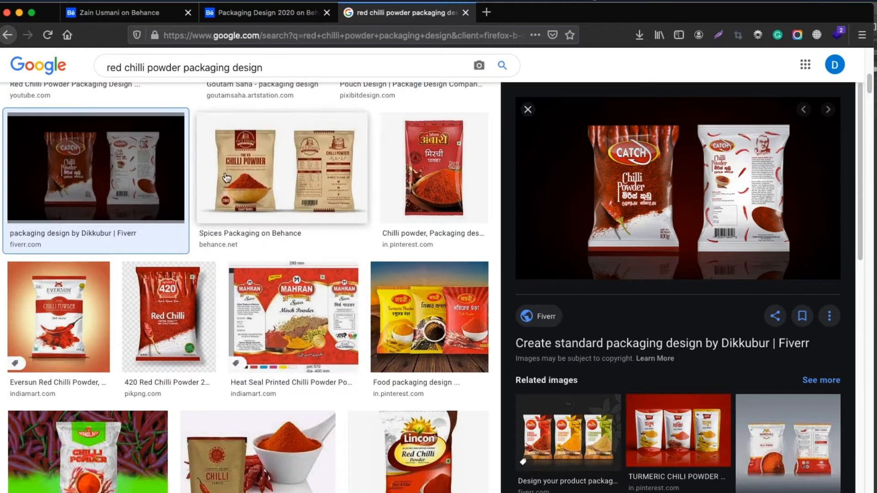
click(528, 110)
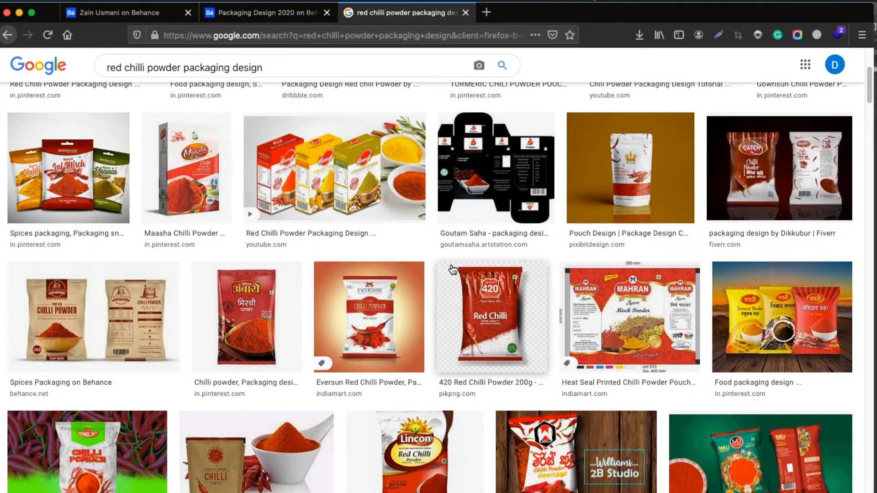
scroll(439, 278, down, 2)
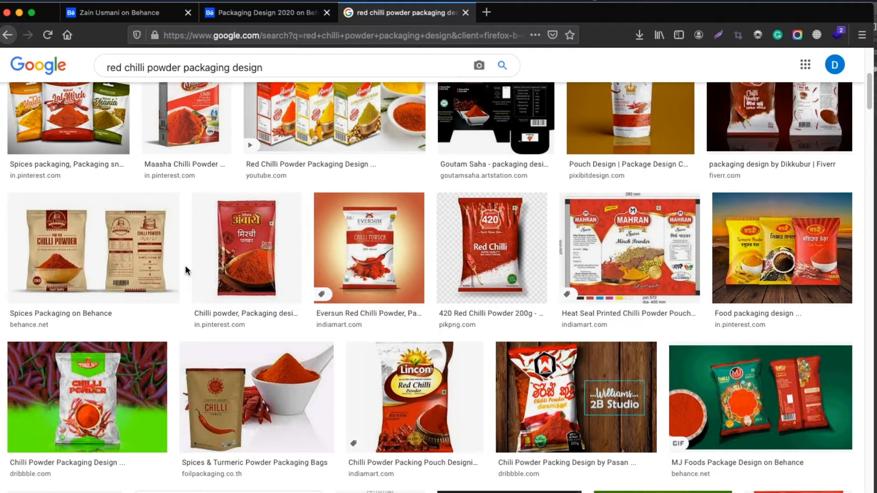
scroll(189, 272, up, 6)
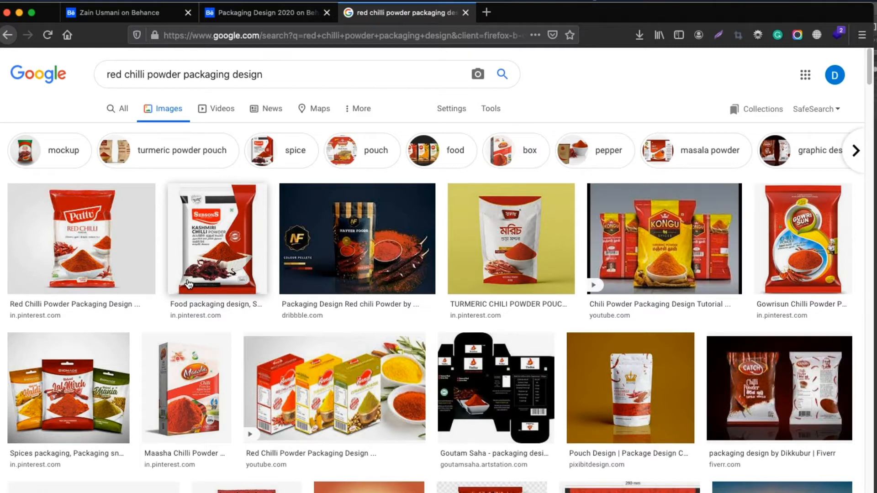
Switch to Photoshop, open the mockup's "Place Artwork Here" smart object and move its window slightly lower
click(460, 491)
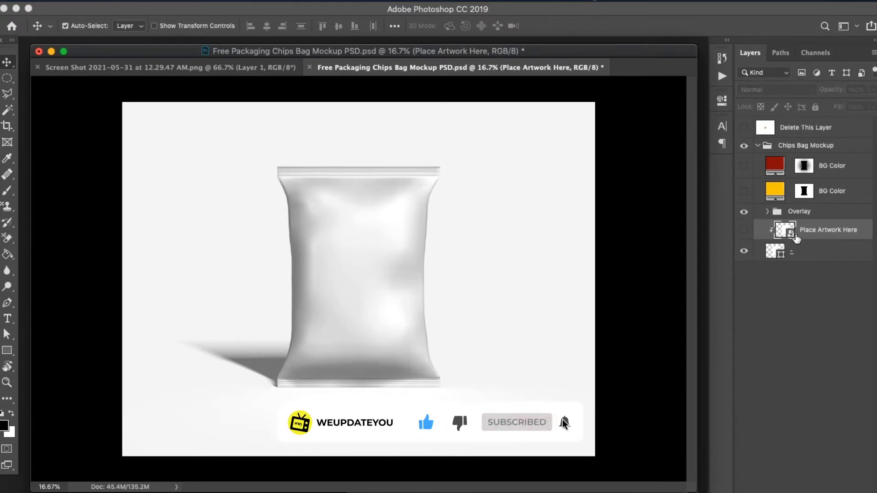
double_click(794, 234)
click(558, 54)
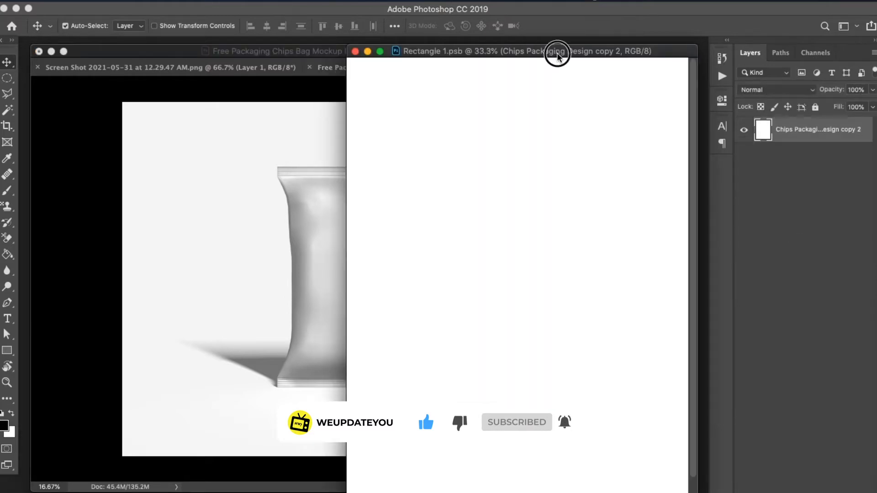
drag(557, 54, 563, 80)
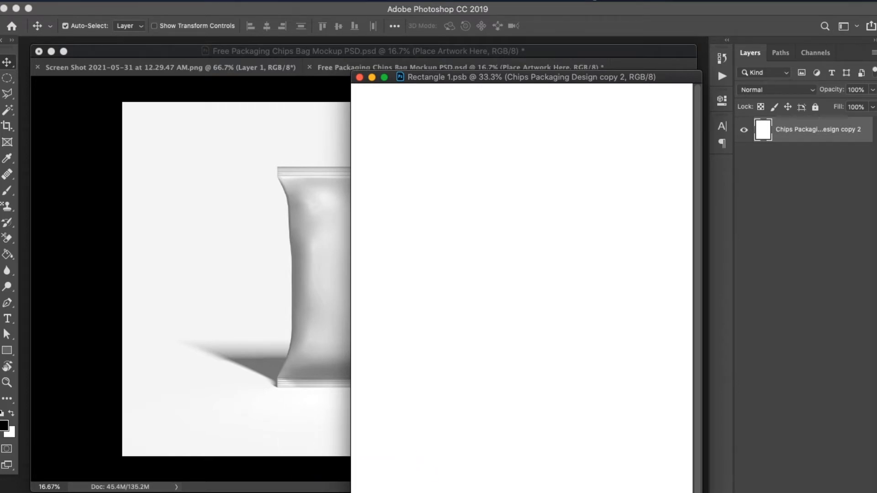
Switch to Firefox and examine the maya's hot chilli powder pouches in the Packaging Design 2020 project on Behance
click(480, 489)
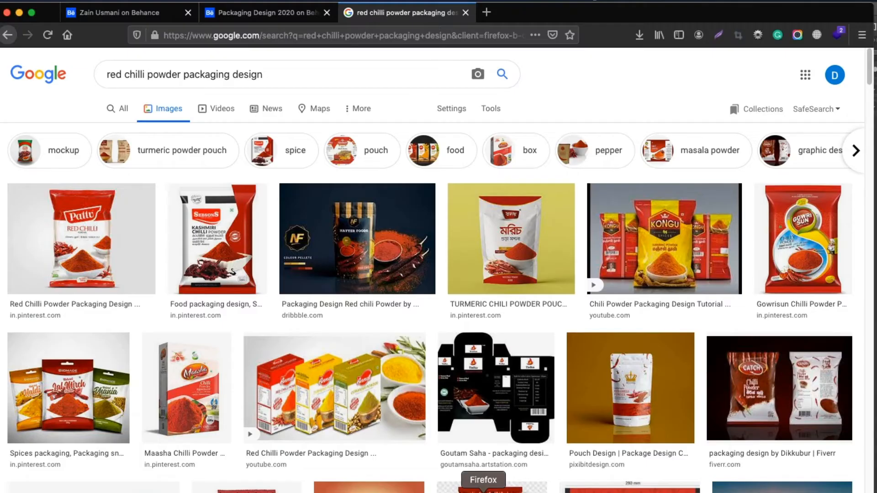
click(253, 14)
scroll(453, 288, down, 5)
scroll(452, 288, down, 10)
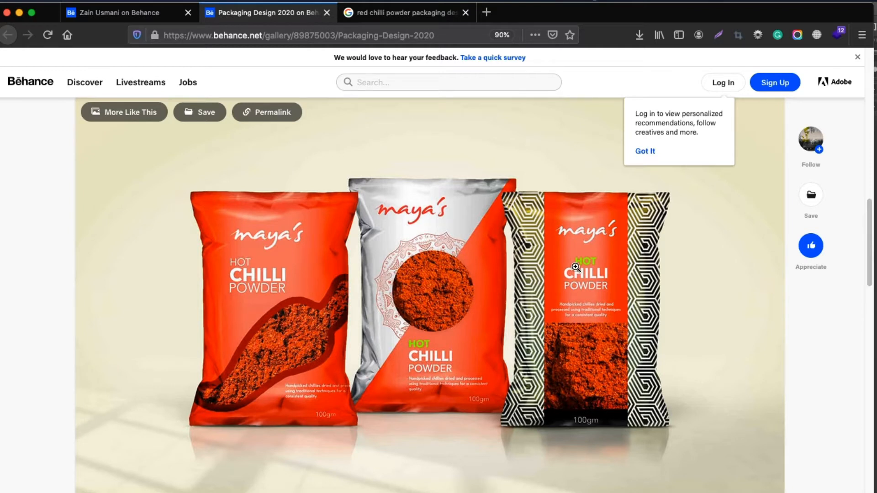
Return to the Google image results and look over the red chilli powder packaging designs again
click(417, 13)
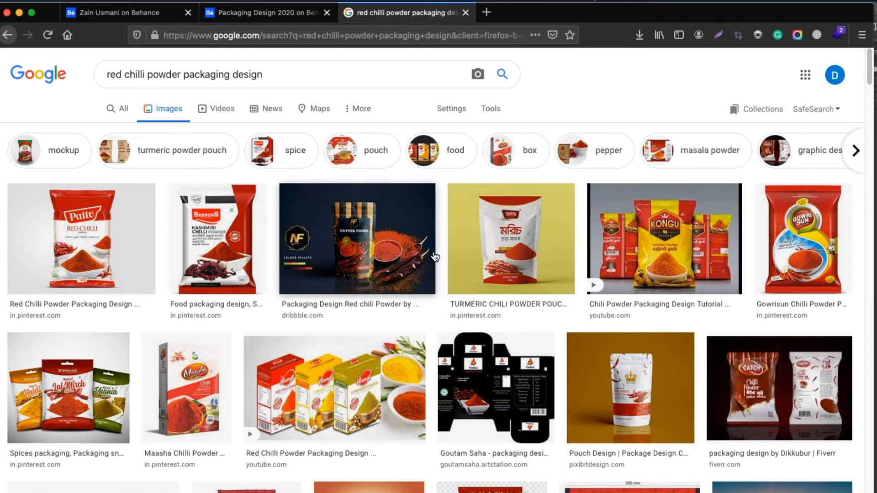
scroll(435, 257, down, 5)
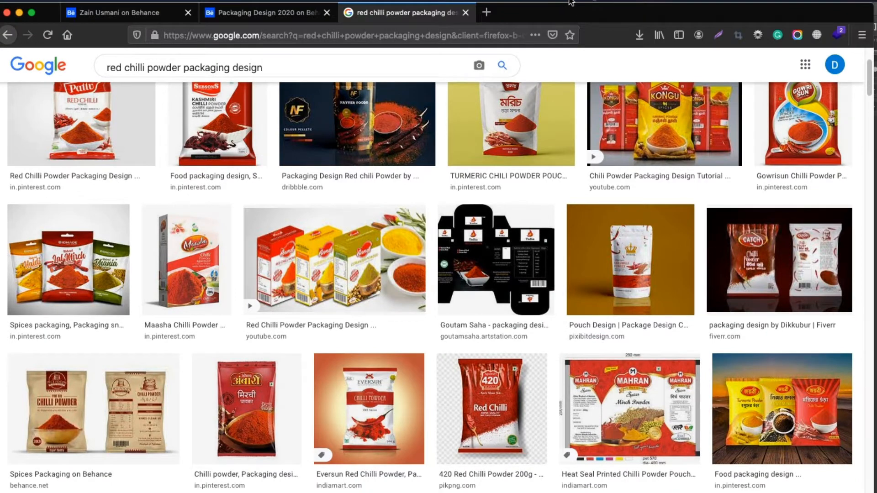
scroll(407, 206, up, 5)
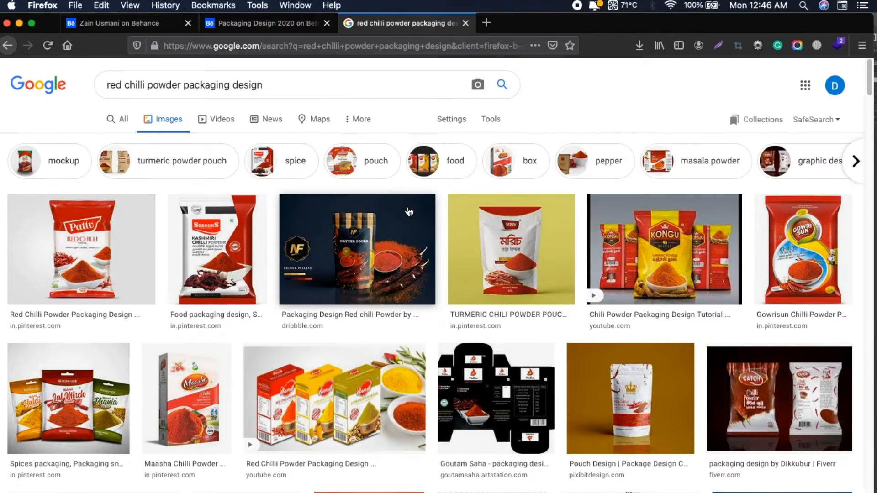
scroll(408, 211, down, 5)
scroll(409, 211, up, 5)
Replace the Google Images query with a search for "red chilli images", using the corrected spelling
click(301, 89)
drag(301, 89, 62, 66)
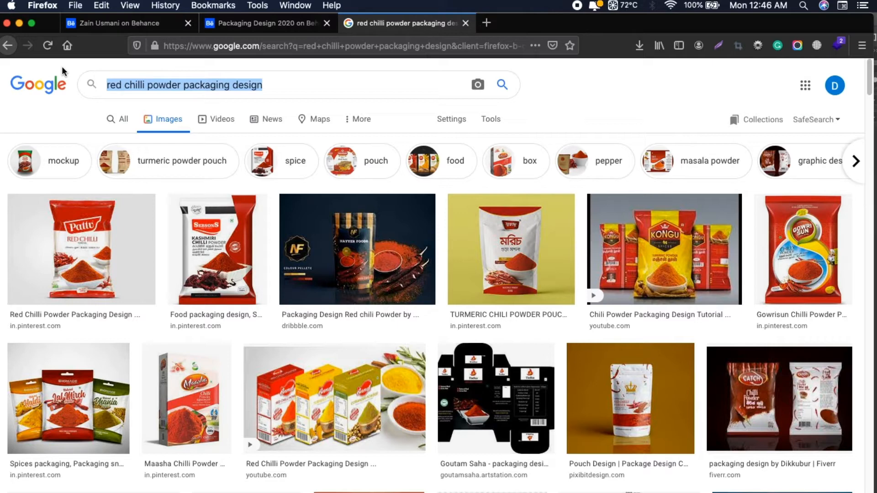
key(Right)
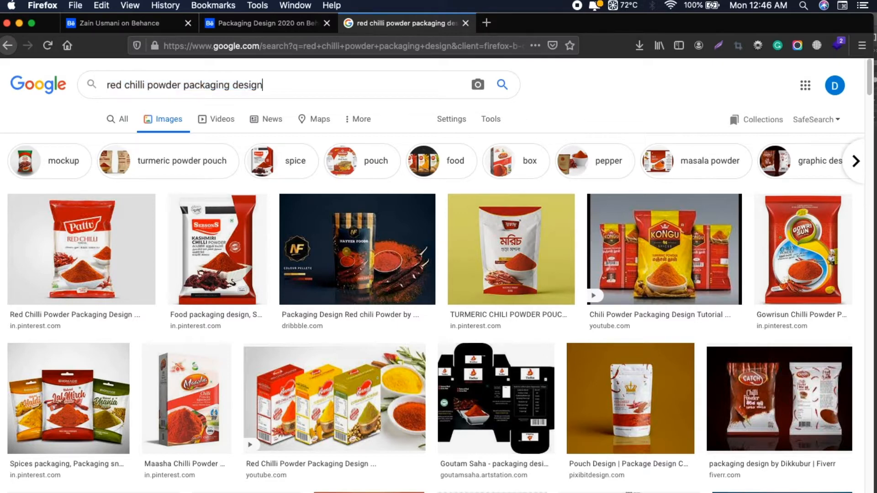
key(shift+Left)
key(shift+Left)
key(shift+Left)
key(shift+Left)
key(shift+Left)
key(shift+Left)
key(shift+Left)
key(shift+Left)
key(shift+Left)
key(shift+Left)
key(shift+Left)
key(shift+Left)
key(shift+Left)
key(shift+Left)
key(shift+Left)
key(shift+Left)
key(shift+Left)
key(shift+Left)
key(shift+Left)
key(shift+Left)
key(shift+Left)
key(shift+Left)
key(shift+Left)
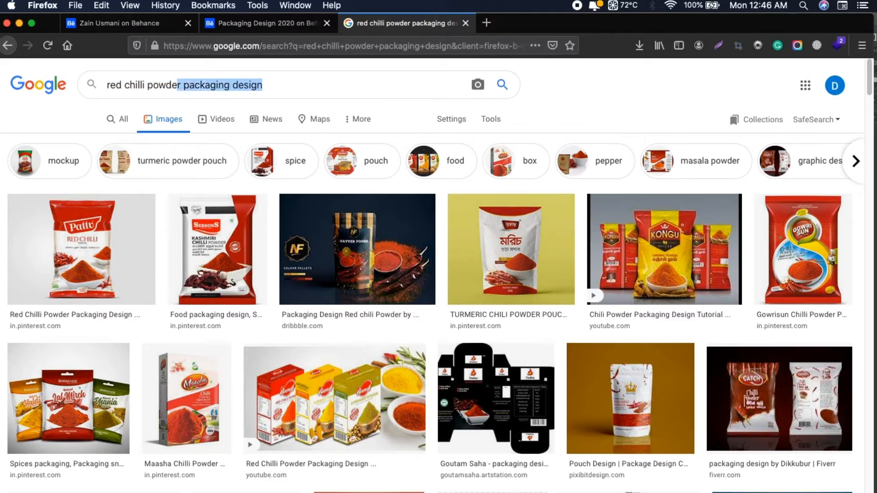
text(=)
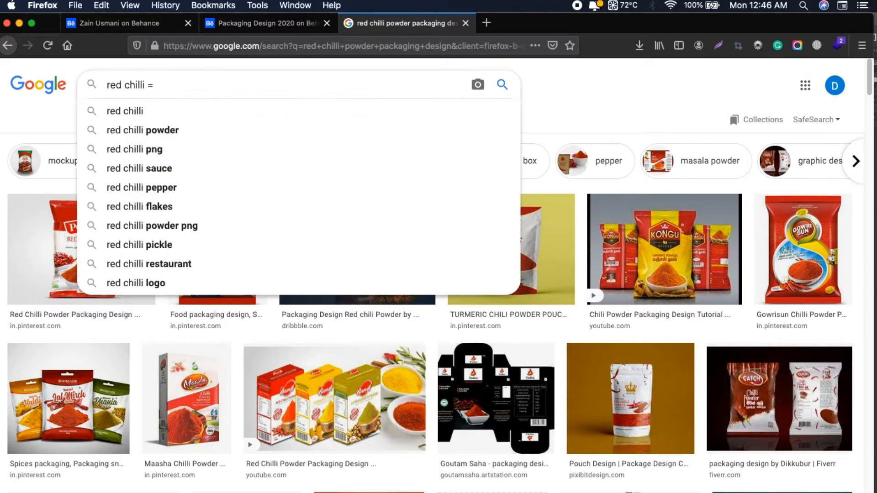
text( iamges)
key(Return)
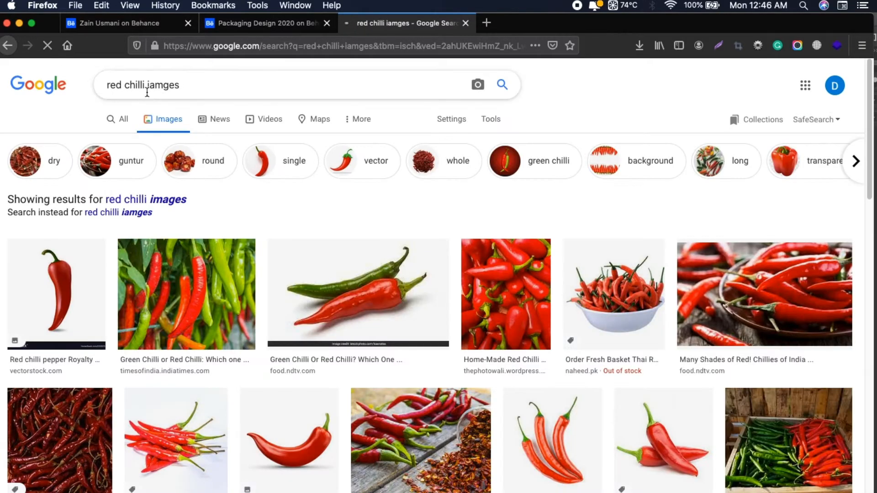
click(149, 86)
key(Right)
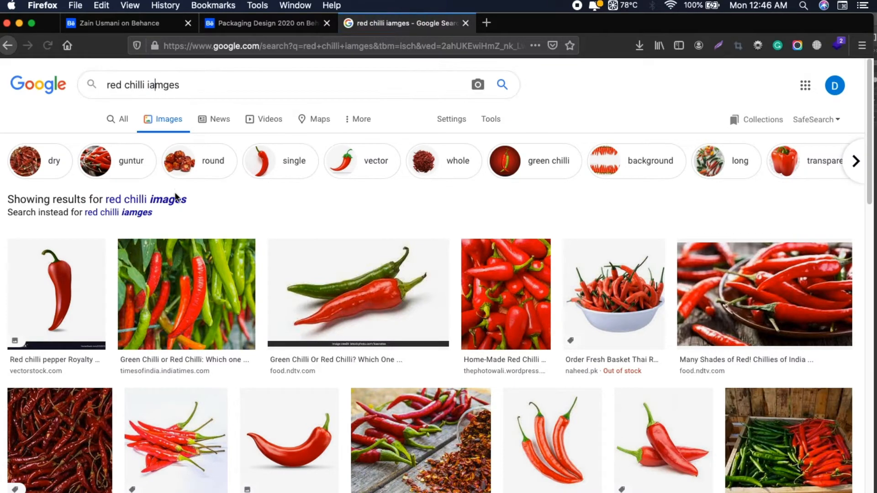
click(173, 199)
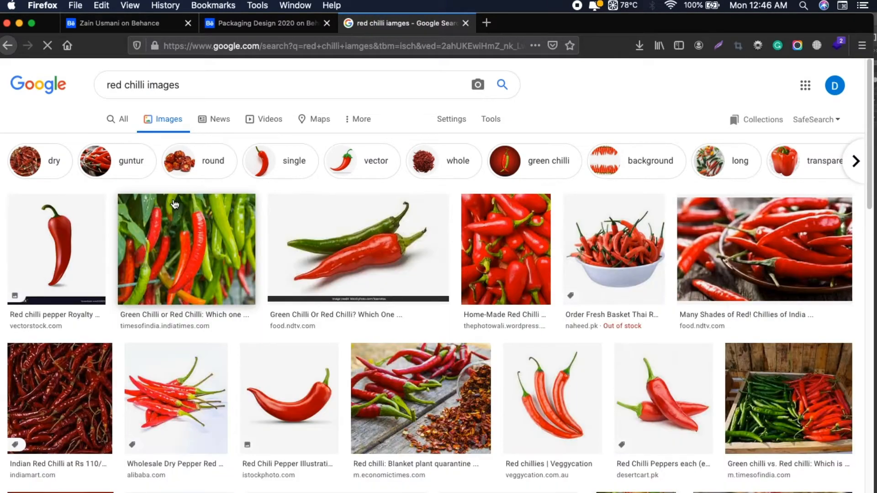
Look over the Google Images results for red chilli pictures that could suit the pouch design
scroll(374, 305, down, 1)
scroll(373, 300, down, 3)
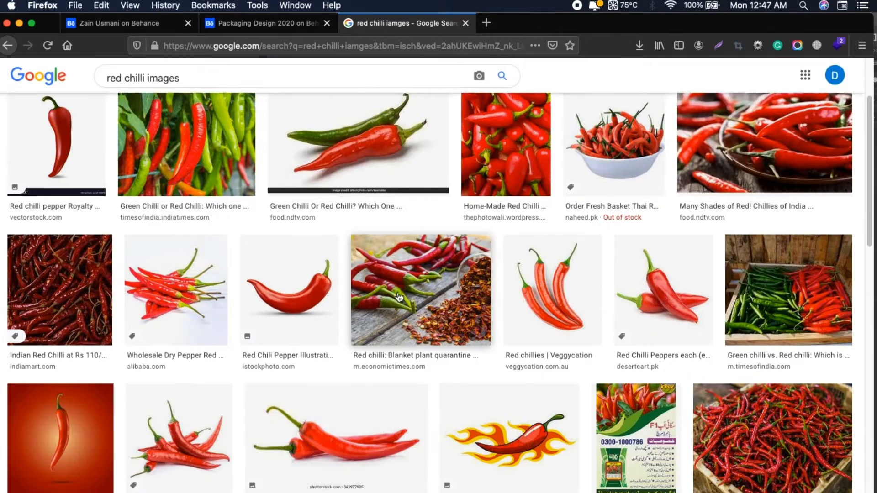
scroll(472, 300, down, 2)
scroll(471, 300, down, 1)
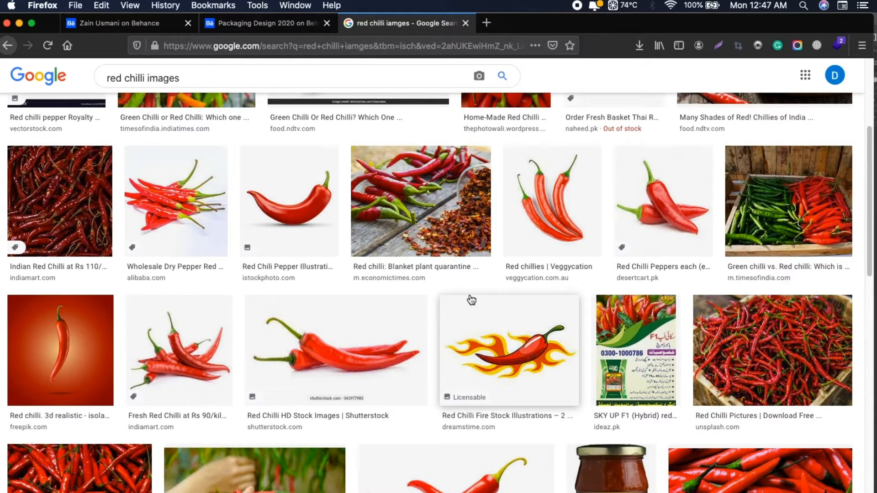
scroll(471, 300, down, 10)
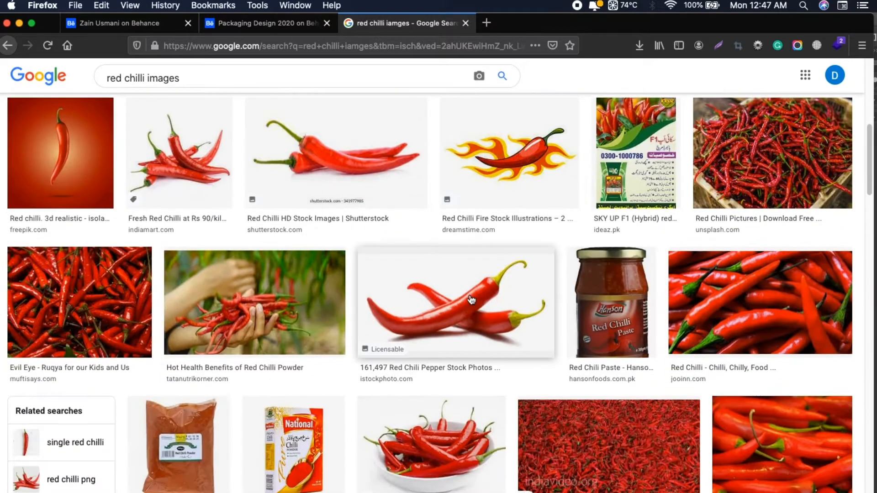
scroll(471, 300, down, 15)
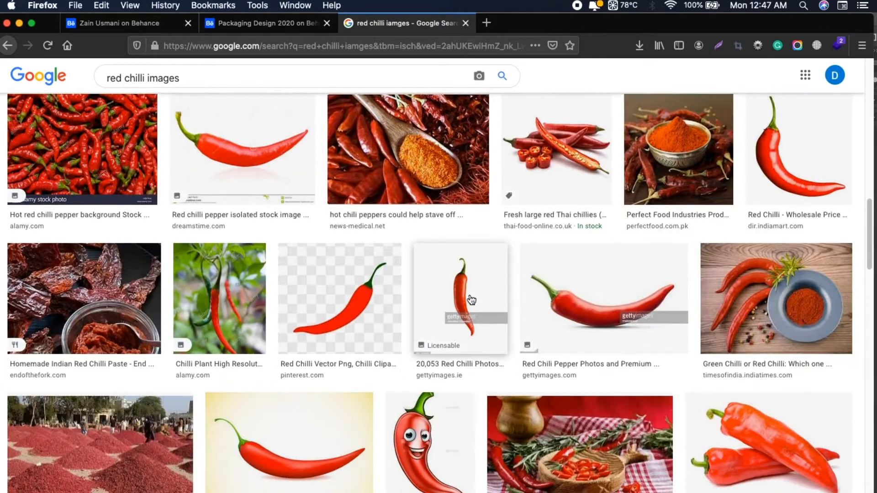
scroll(471, 300, down, 6)
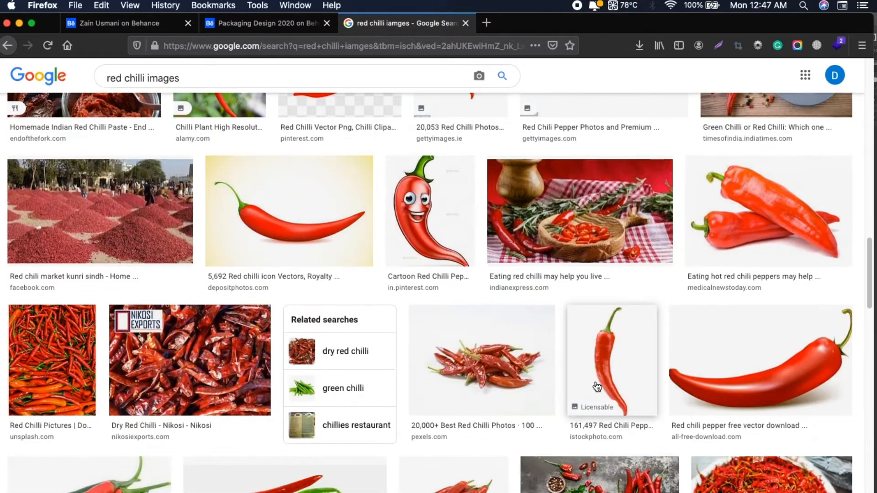
scroll(471, 300, down, 20)
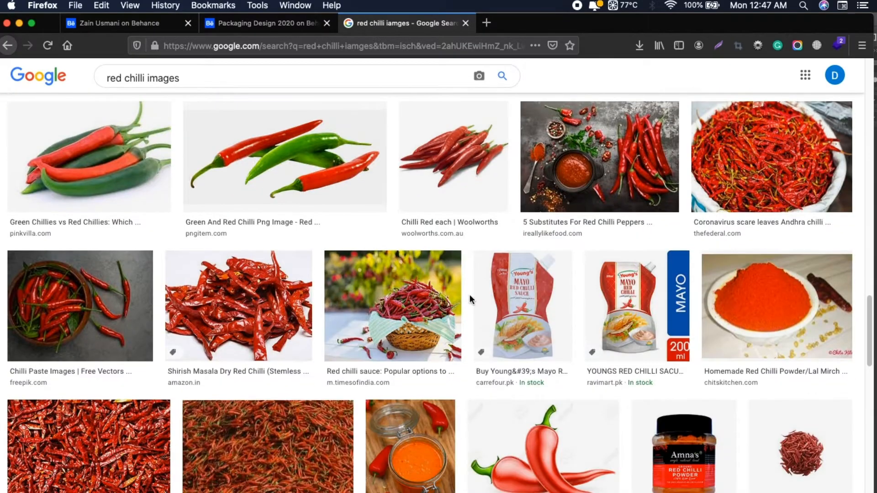
scroll(471, 300, down, 3)
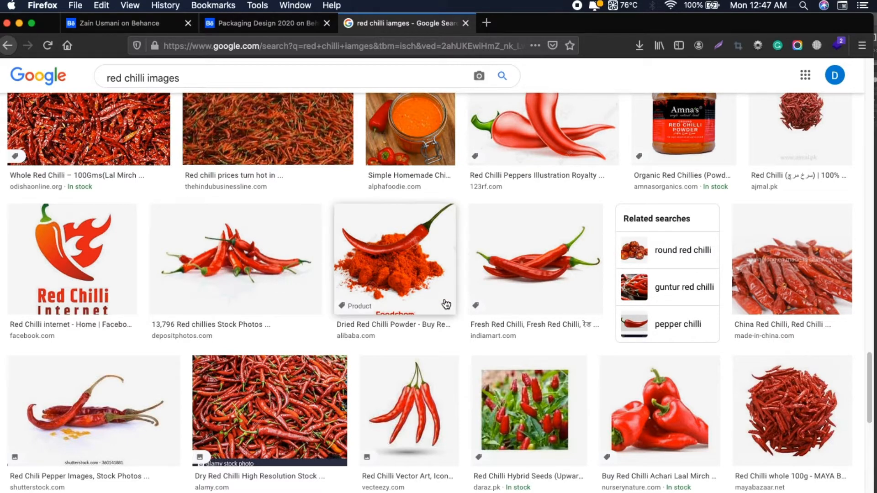
scroll(449, 306, down, 4)
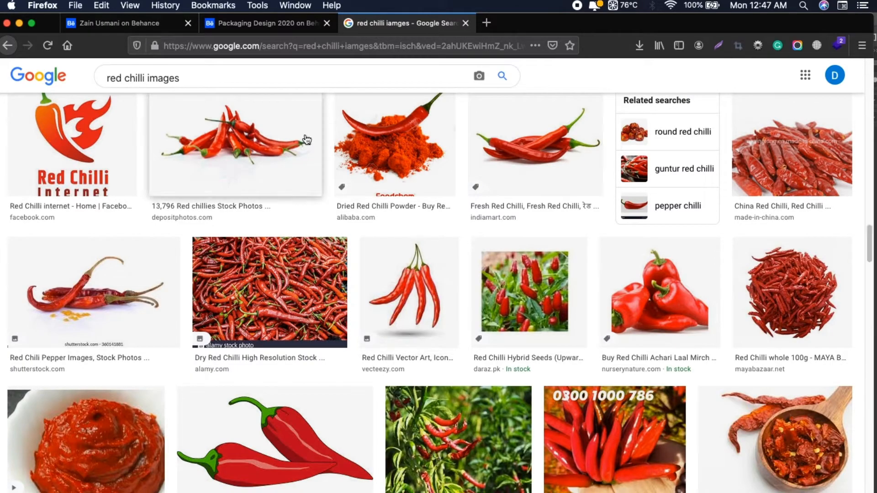
scroll(356, 261, down, 4)
scroll(374, 347, down, 15)
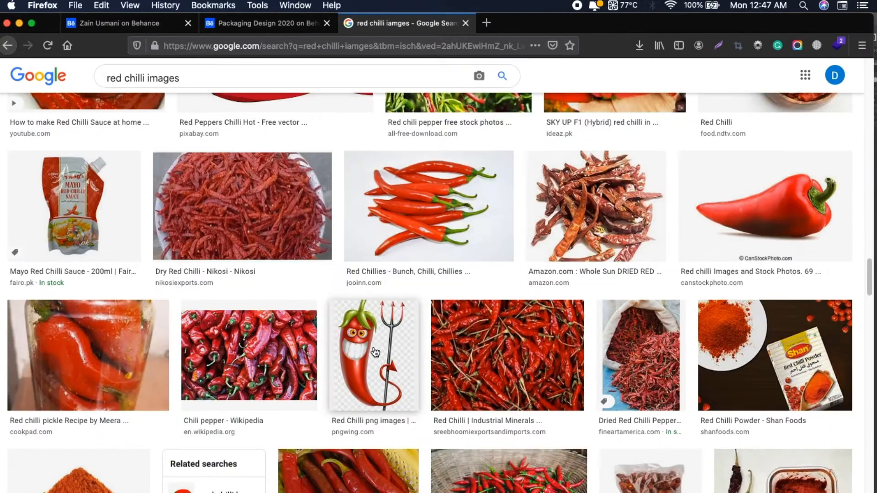
scroll(375, 352, down, 6)
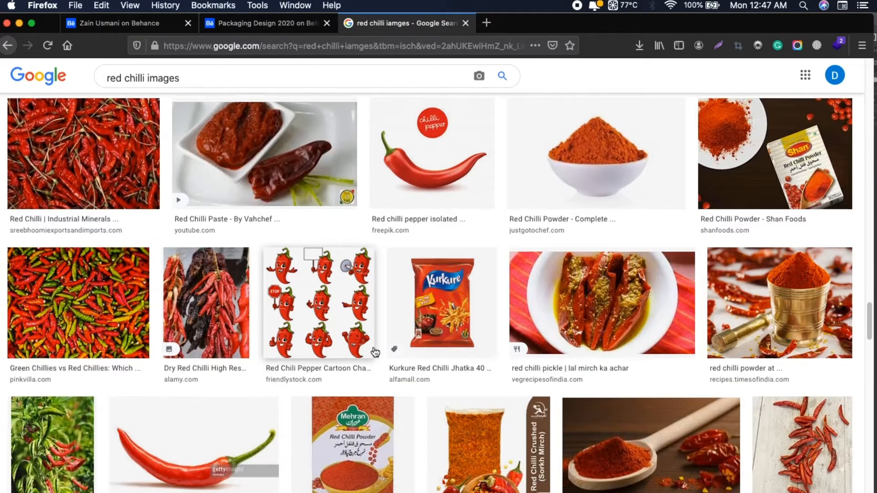
scroll(375, 352, up, 6)
scroll(462, 402, down, 6)
Open the "Red chilli pepper isolated" image result in a new tab and view its source page on Freepik
click(427, 178)
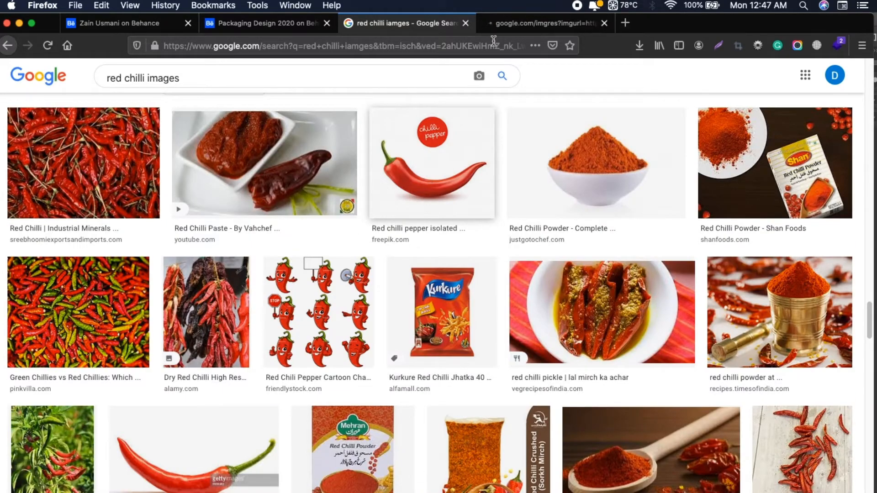
click(508, 23)
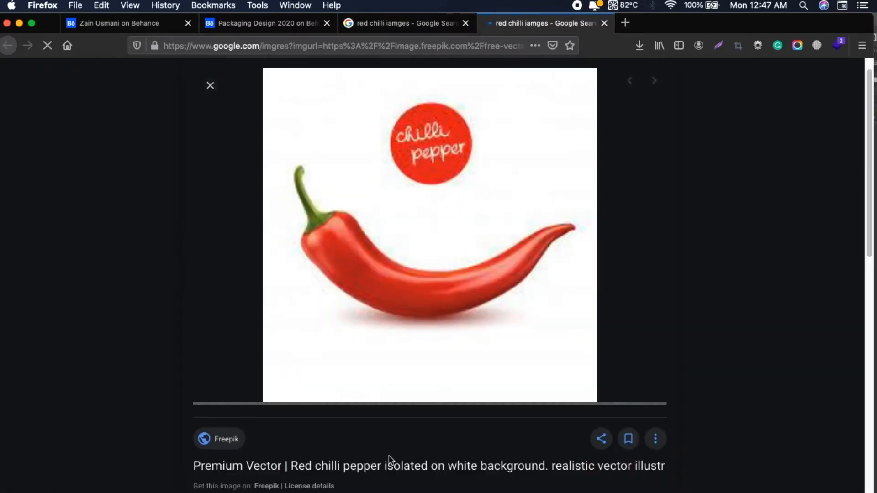
click(392, 465)
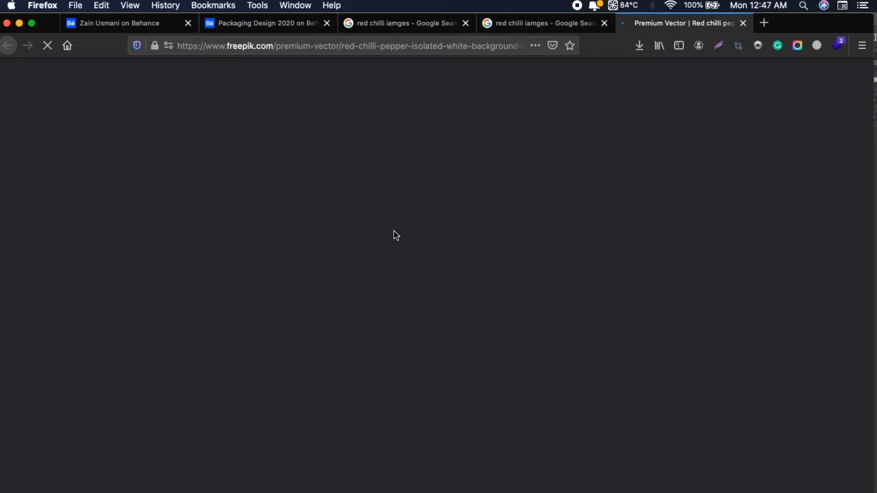
scroll(805, 254, down, 4)
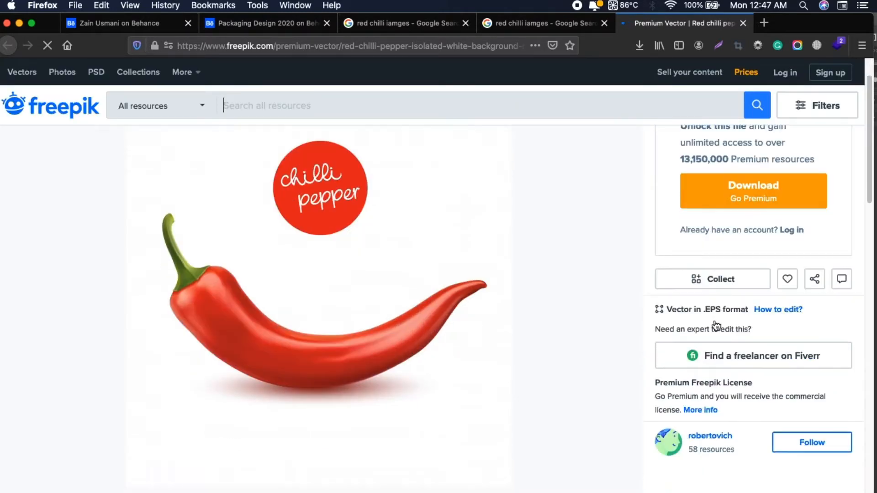
scroll(552, 272, up, 4)
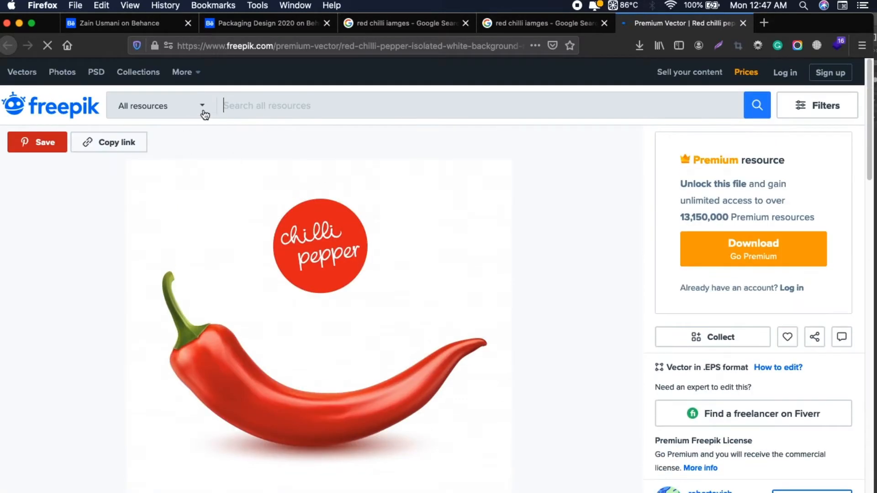
scroll(643, 350, down, 3)
scroll(643, 344, up, 3)
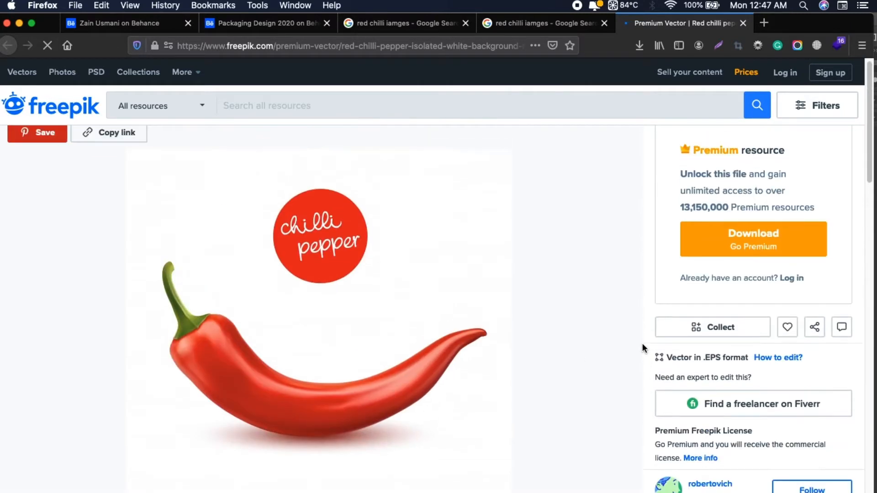
Limit the Freepik search to free resources and search for "red chilli"
click(207, 108)
click(161, 188)
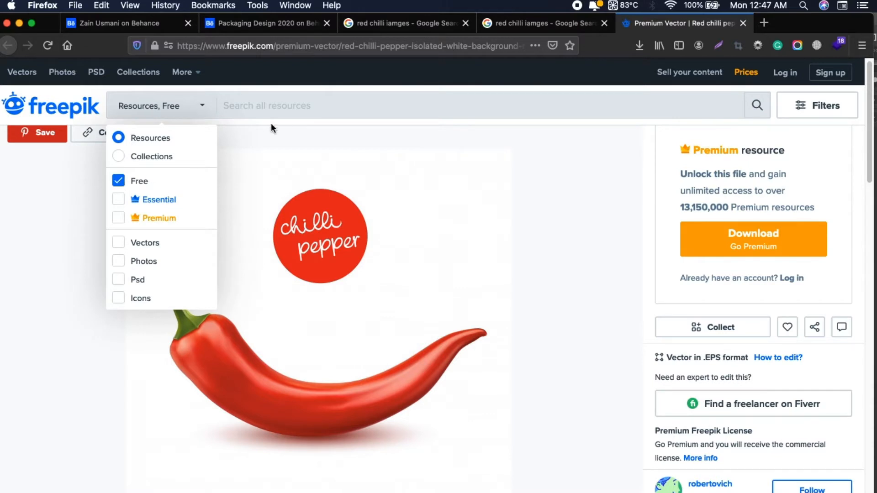
click(284, 102)
text(red chilli)
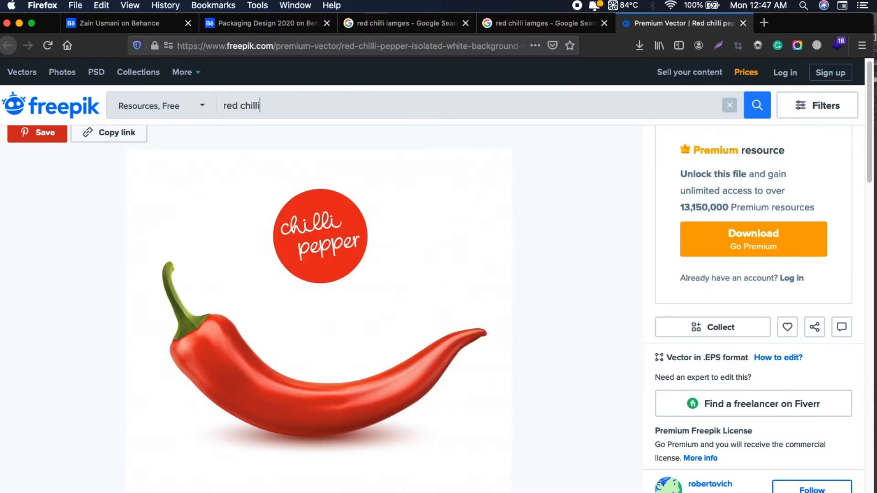
key(Return)
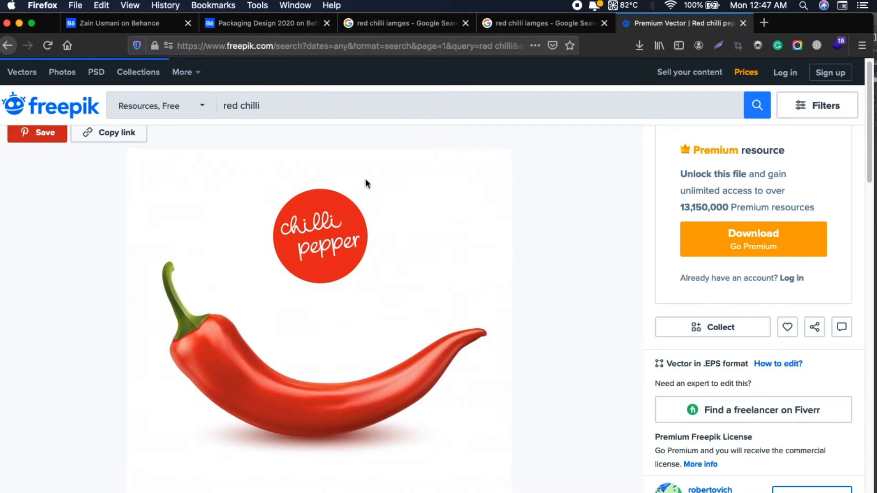
Examine the first page of free red chilli resources on Freepik for usable photos and illustrations
scroll(384, 270, down, 5)
scroll(391, 280, up, 5)
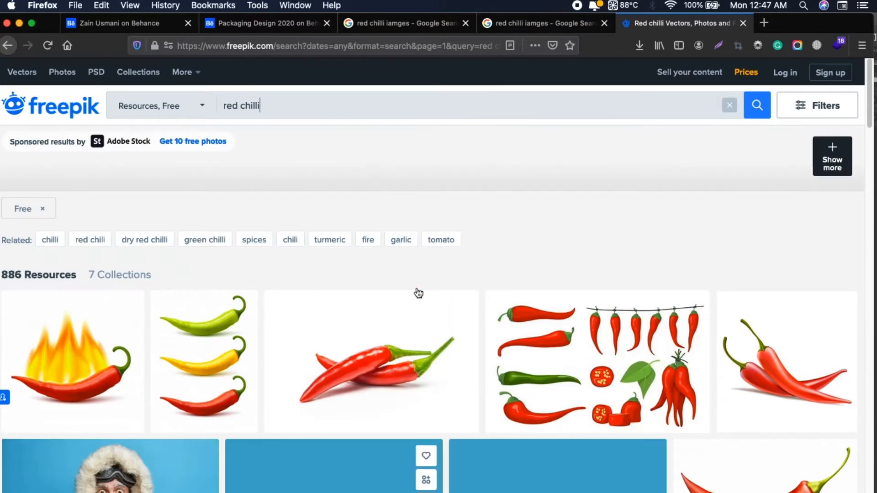
scroll(126, 117, down, 1)
click(190, 106)
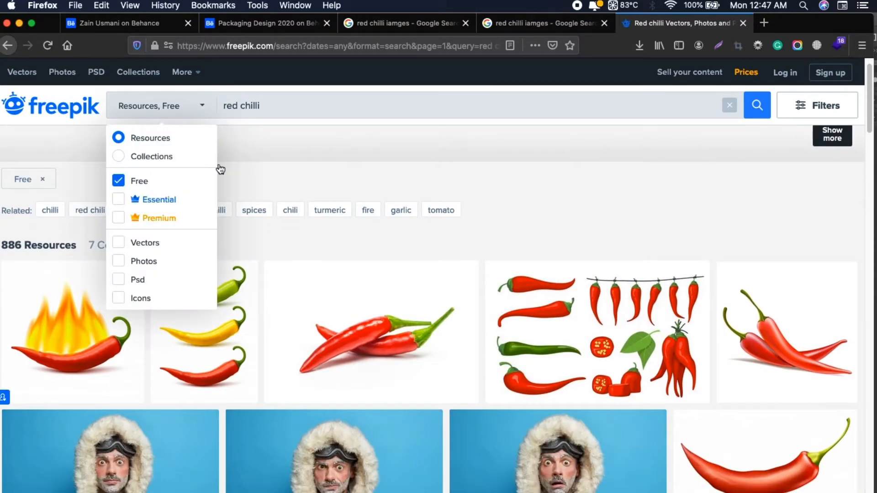
click(255, 105)
scroll(503, 306, down, 4)
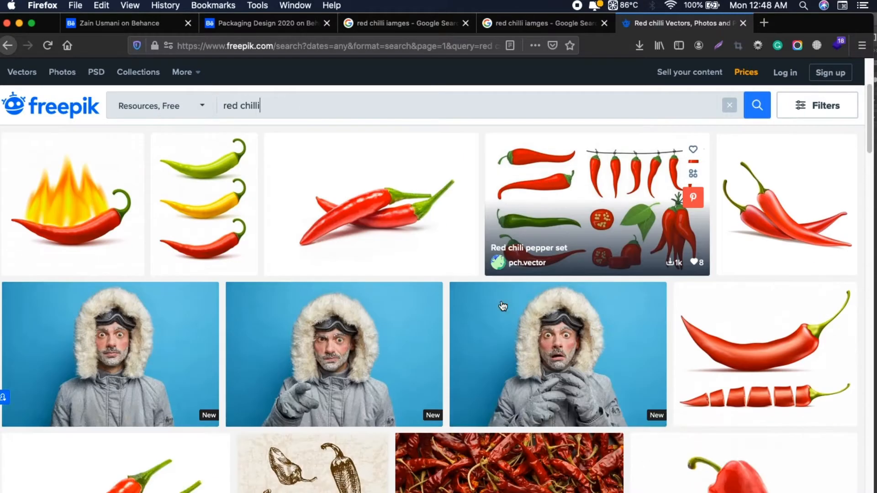
scroll(503, 306, down, 3)
scroll(503, 306, down, 10)
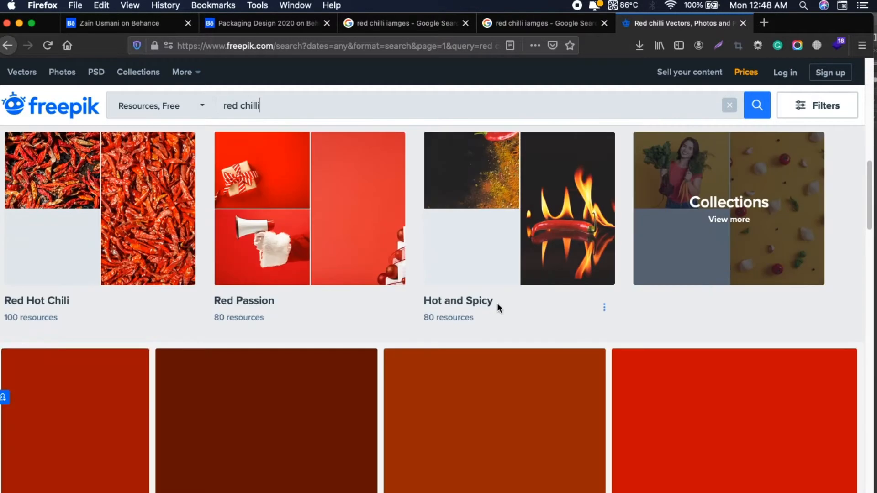
scroll(498, 306, down, 5)
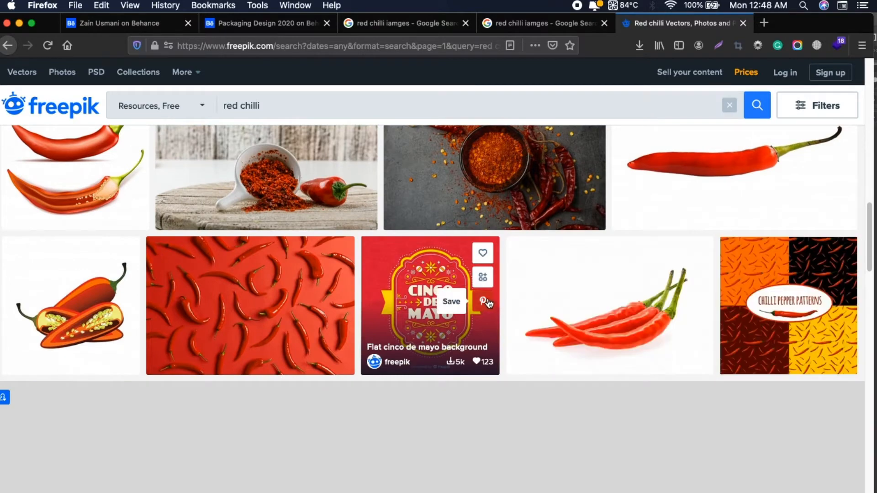
scroll(488, 299, down, 6)
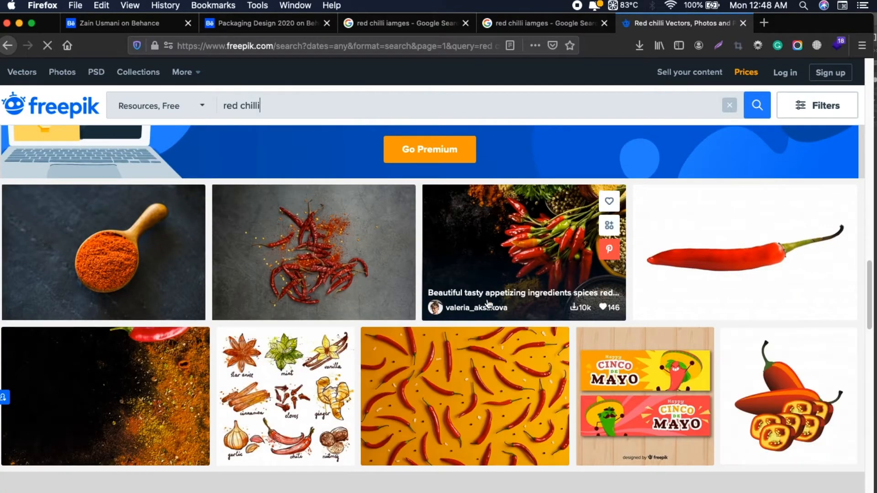
scroll(488, 303, down, 5)
scroll(488, 303, up, 3)
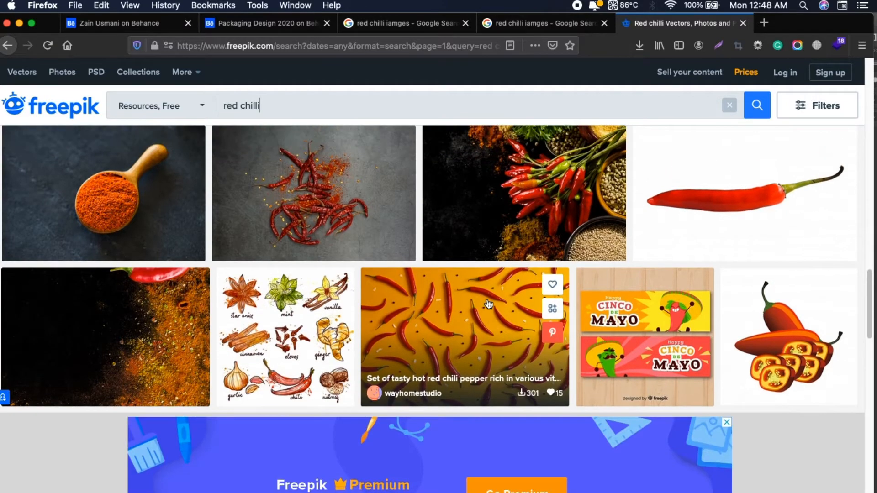
scroll(488, 304, down, 10)
scroll(489, 304, down, 2)
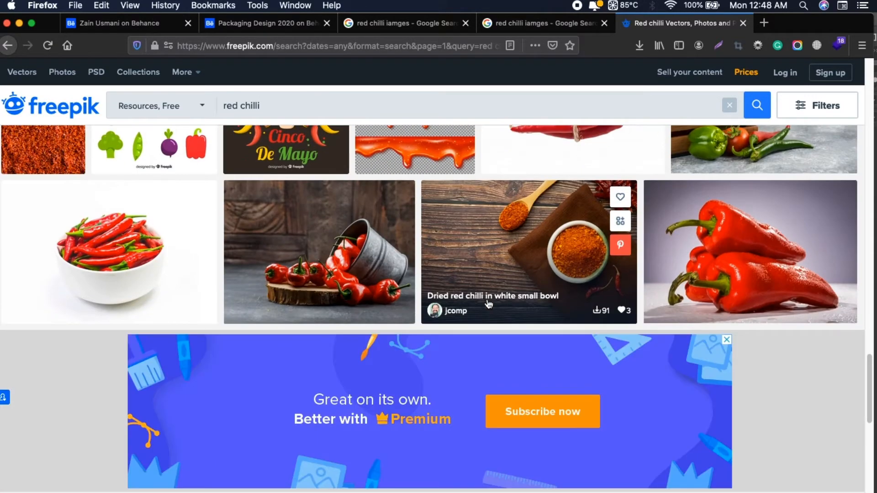
scroll(489, 303, down, 10)
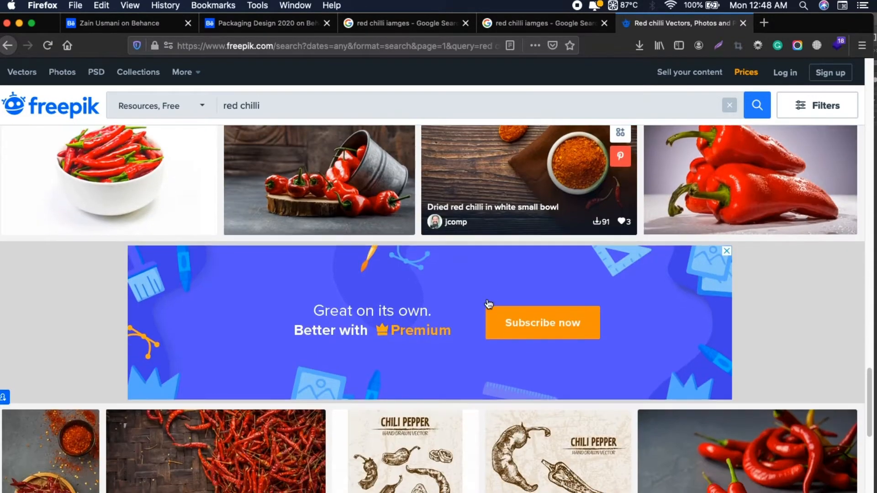
Open a free hand-drawn chili pepper vector from the Freepik results in a new tab
scroll(488, 304, up, 3)
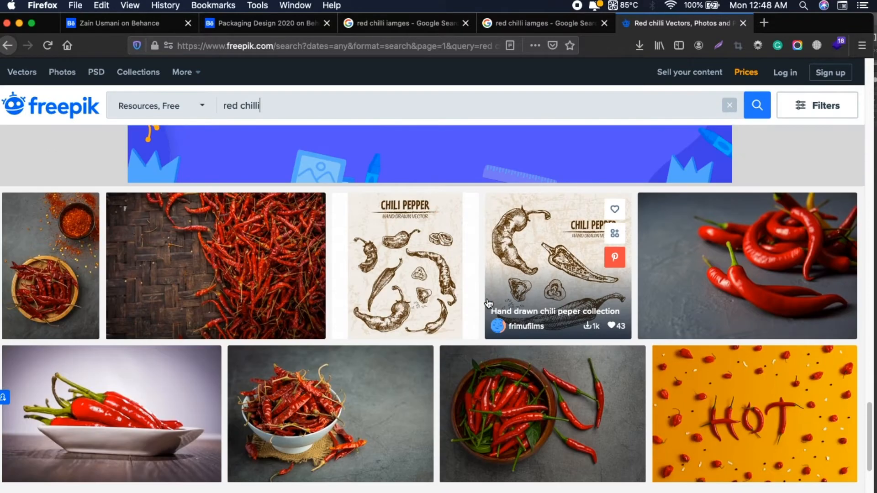
right_click(373, 231)
click(401, 238)
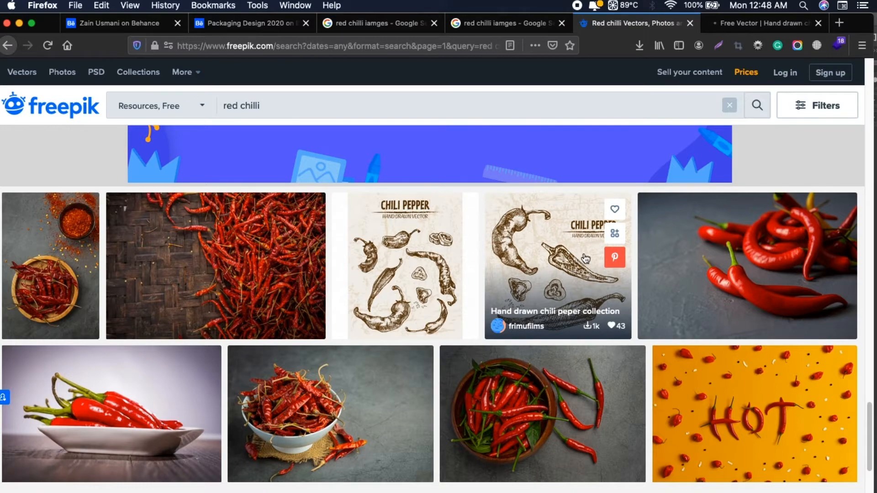
Examine the second page of free red chilli resources on Freepik for usable images
scroll(335, 245, down, 3)
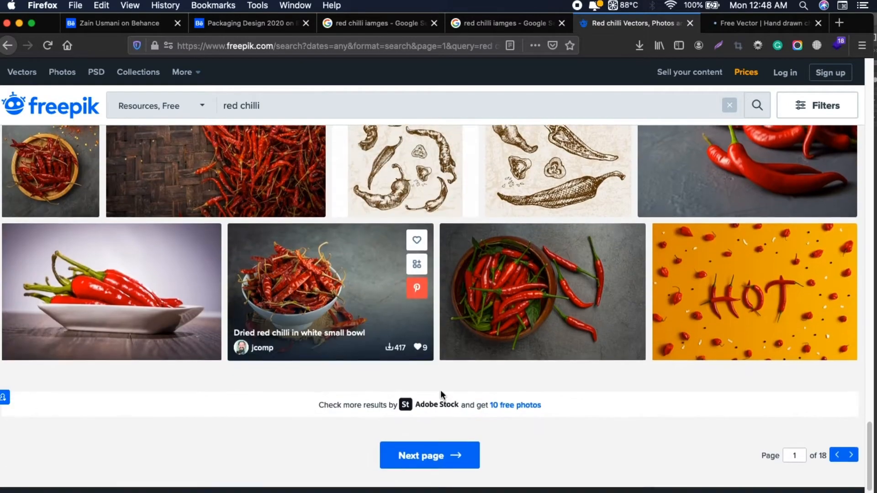
click(451, 450)
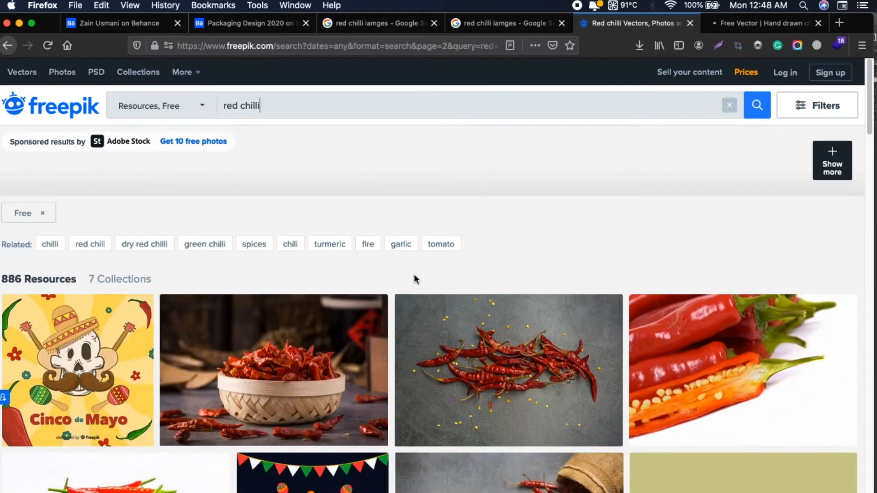
scroll(425, 297, down, 5)
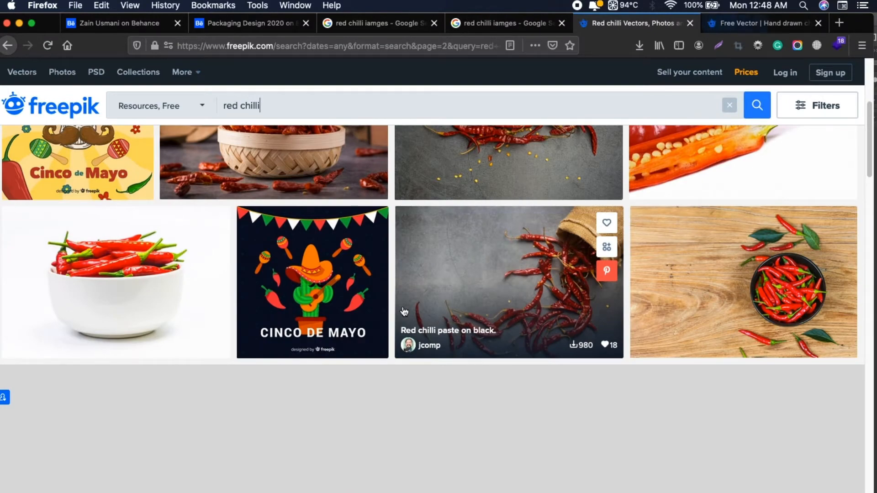
scroll(404, 312, down, 8)
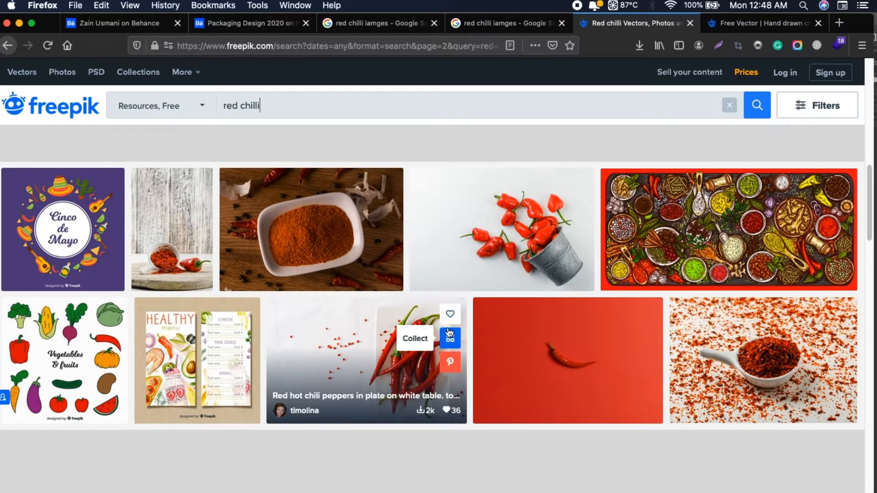
scroll(411, 343, down, 6)
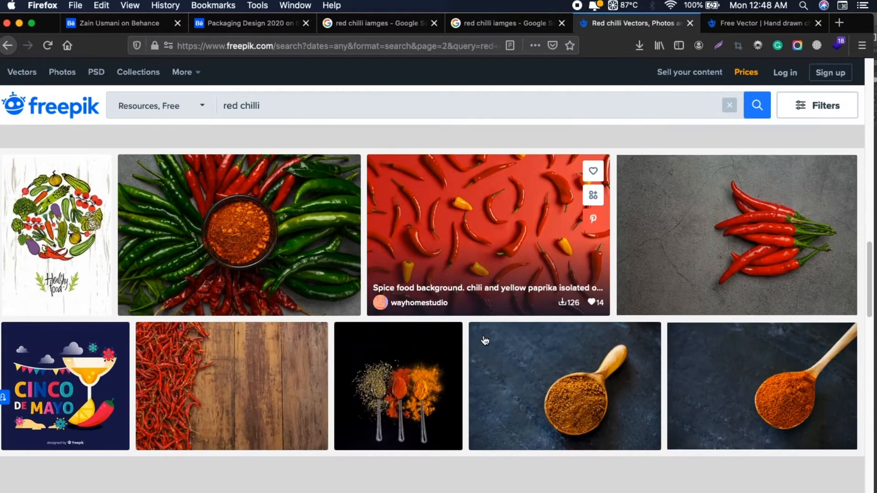
scroll(485, 340, up, 6)
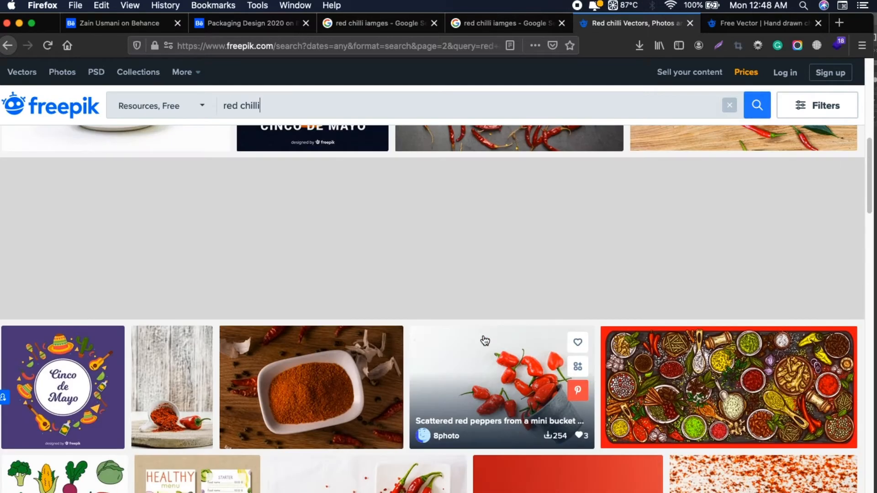
scroll(485, 340, up, 6)
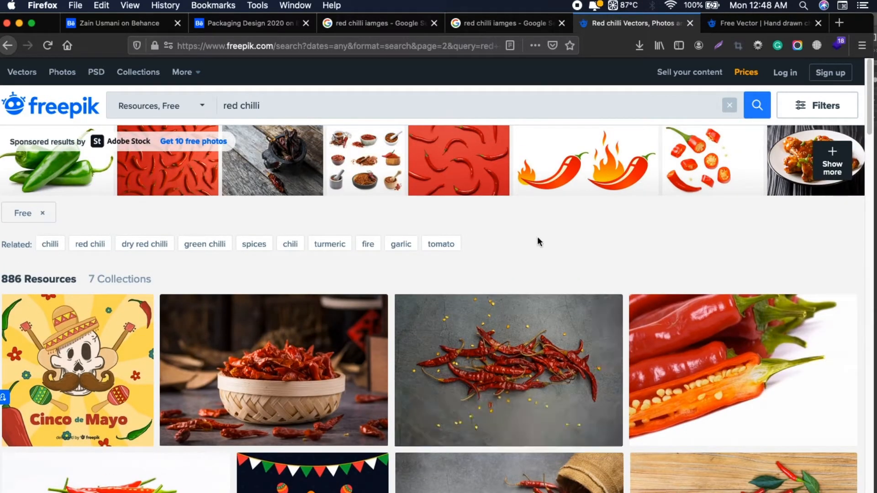
Open Unsplash in a new tab and search its photos for "red chilli"
key(super+t)
click(427, 47)
text(unsplash.com/)
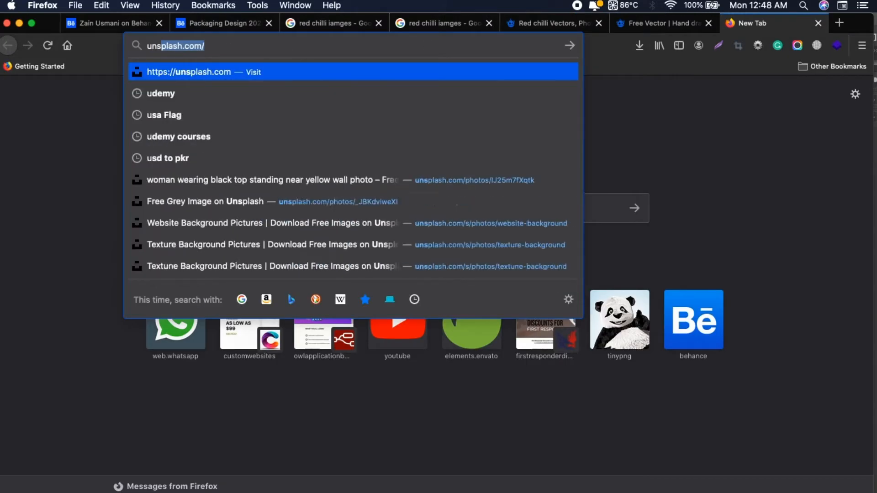
key(Return)
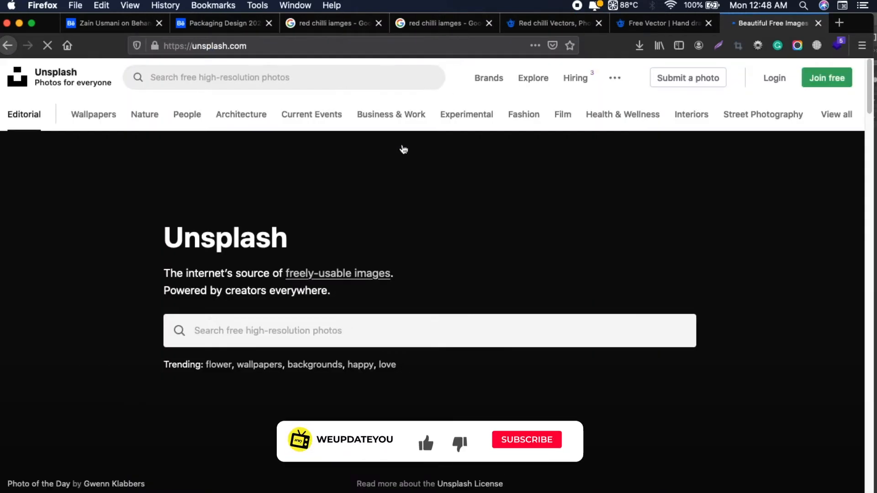
click(341, 329)
text(red)
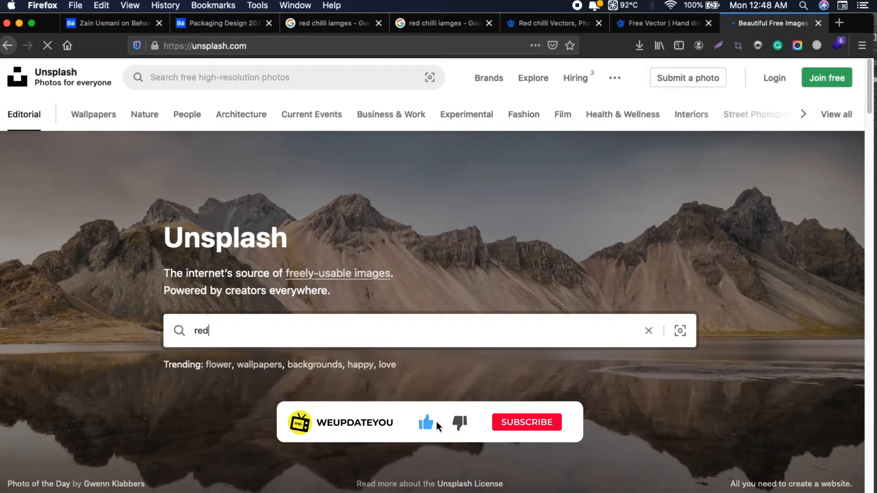
text( chilli)
key(Return)
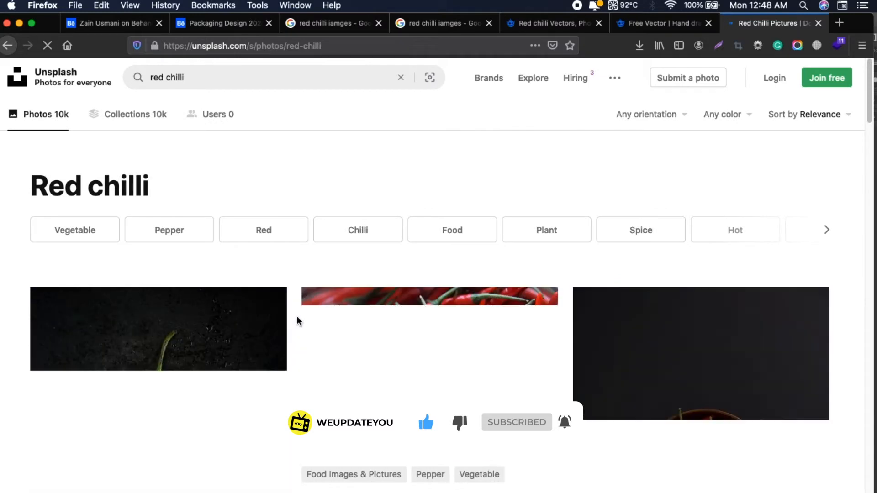
Open the Unsplash photo of a round bowl of red chillies on a black background in a new tab
scroll(298, 319, down, 5)
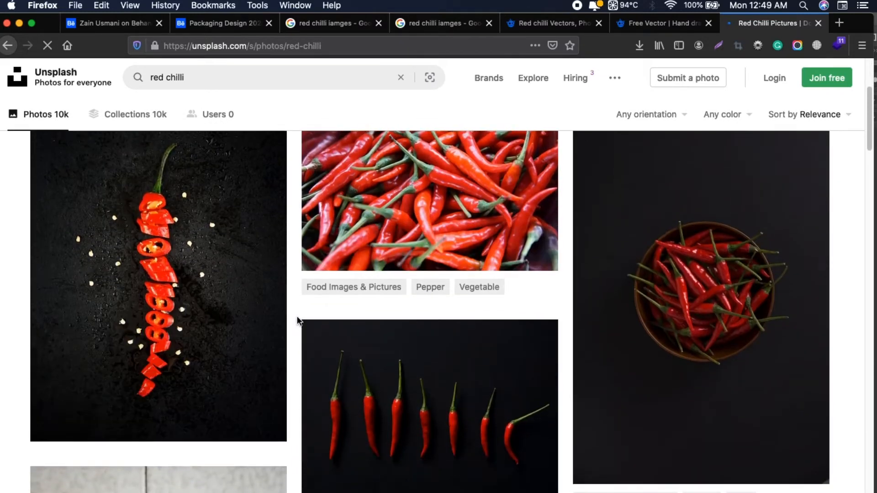
right_click(679, 293)
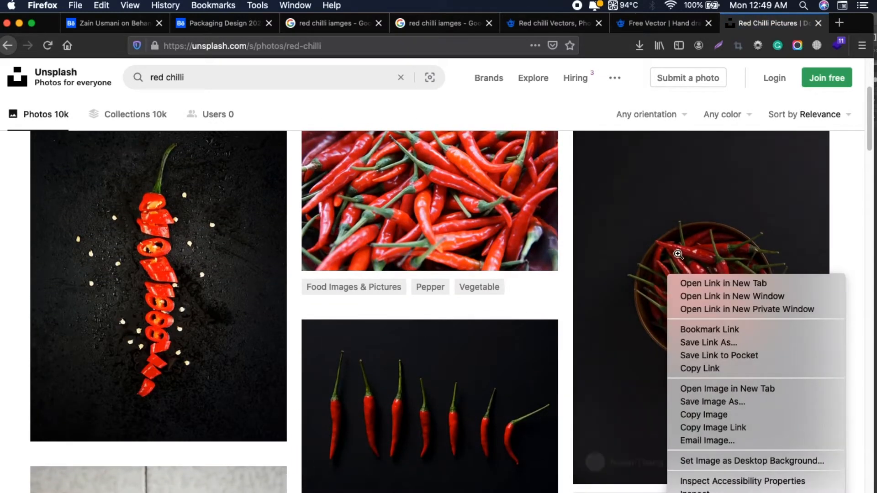
click(683, 284)
Examine the remaining Unsplash red chilli results for other usable photos
scroll(526, 320, down, 15)
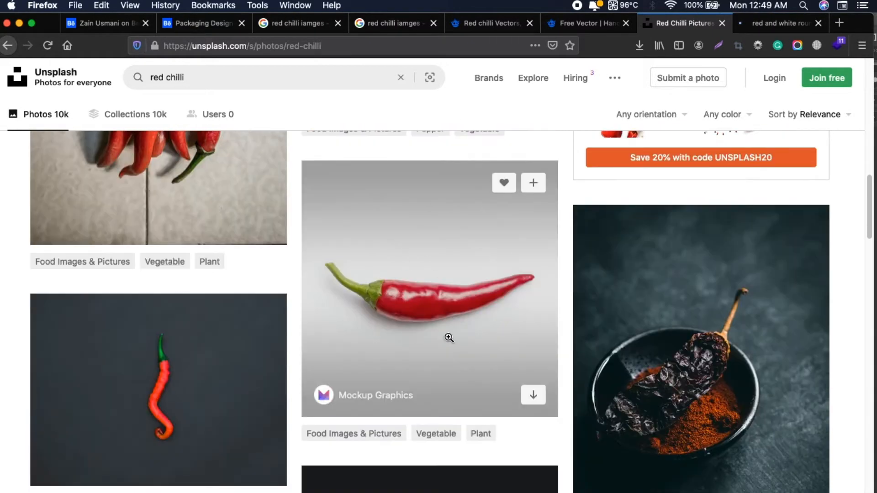
scroll(449, 337, down, 20)
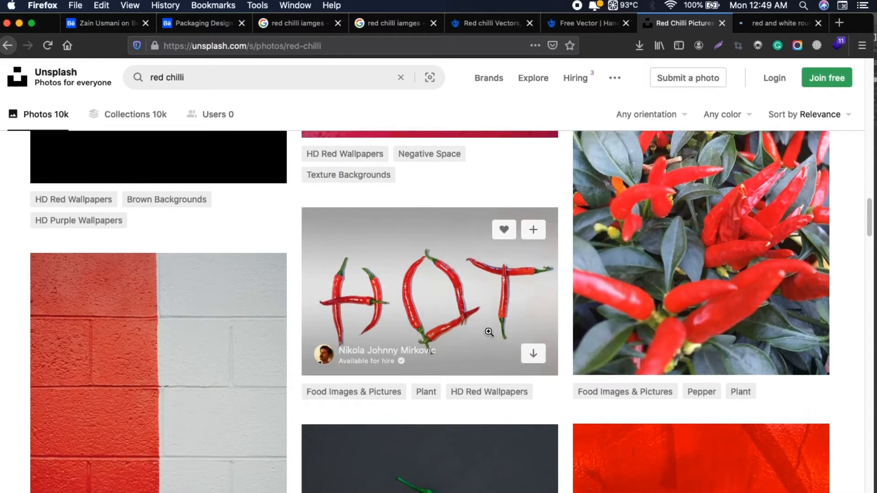
scroll(489, 333, down, 20)
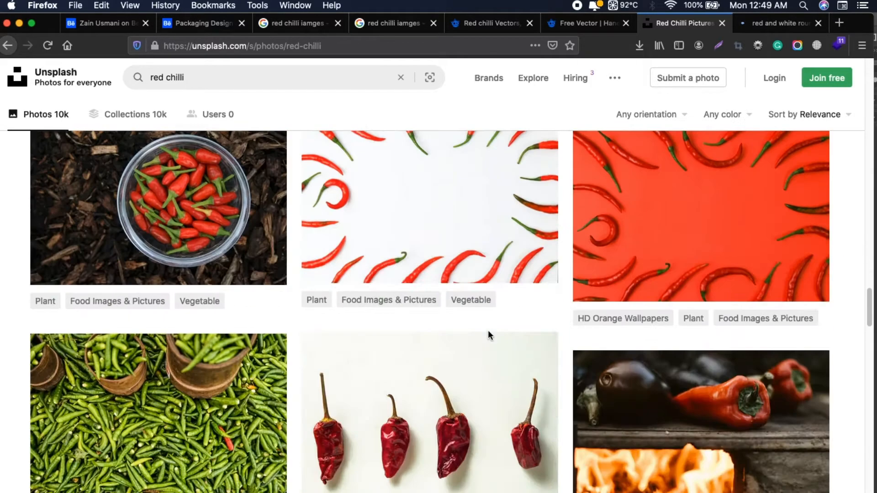
scroll(488, 330, down, 15)
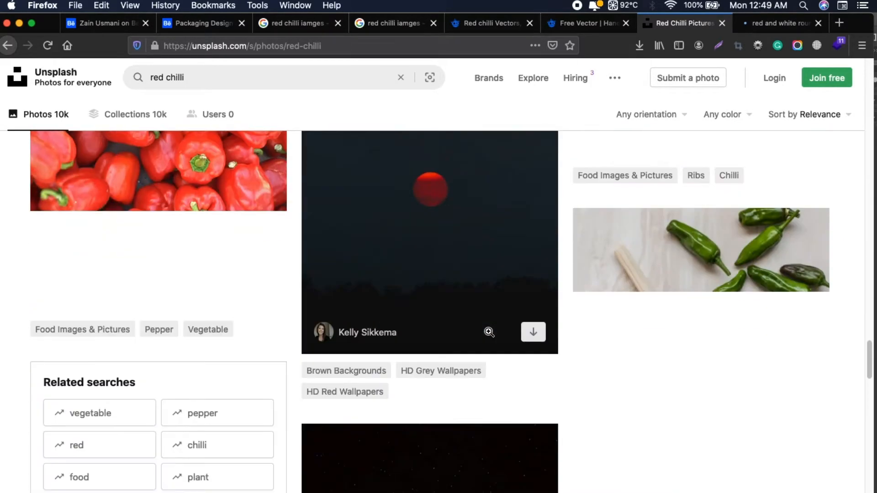
scroll(489, 332, down, 15)
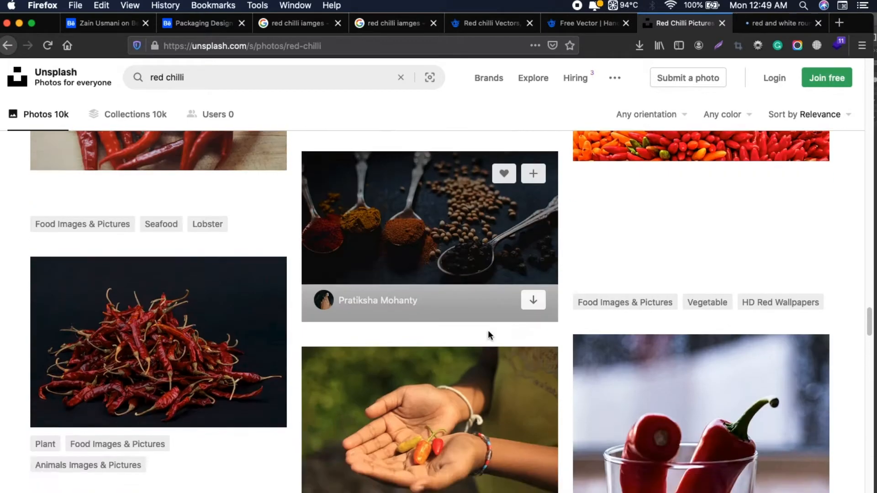
scroll(488, 330, down, 2)
Download the free photo of the red chilli bowl from its Unsplash page and save the JPEG file
click(777, 24)
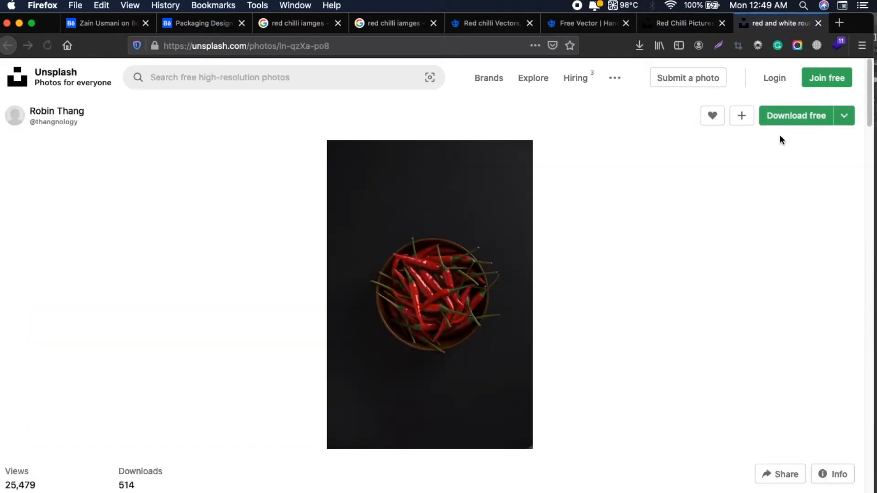
click(794, 120)
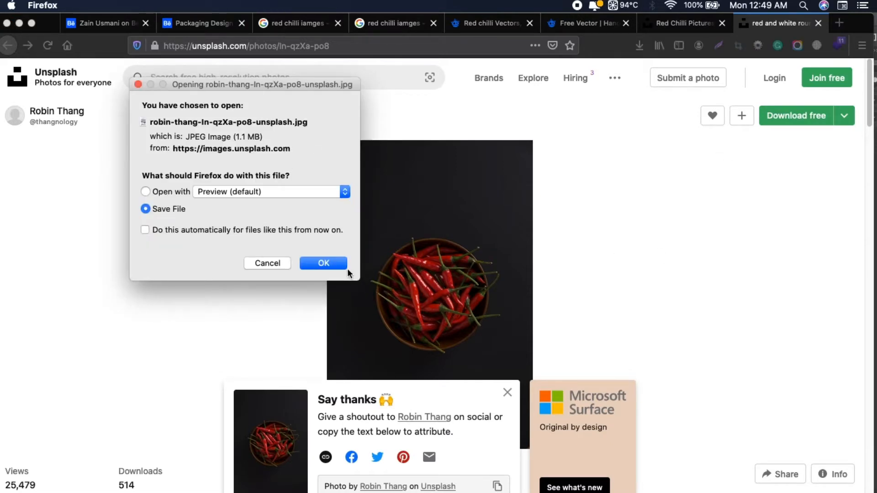
click(345, 265)
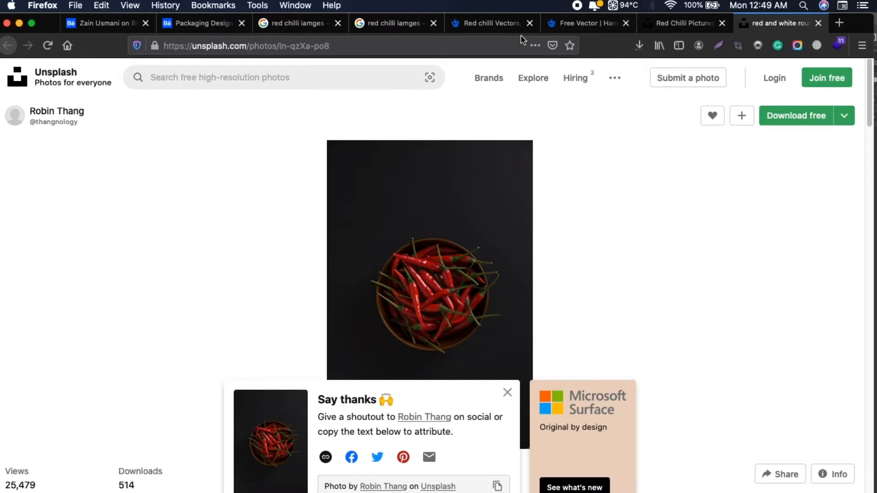
Return to the Freepik results and search the free resources for "pattern"
click(495, 31)
triple_click(281, 94)
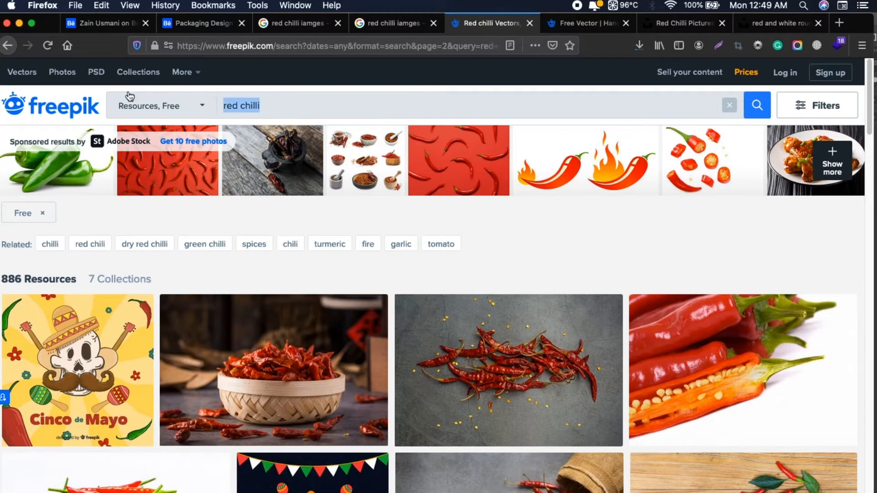
text(patter)
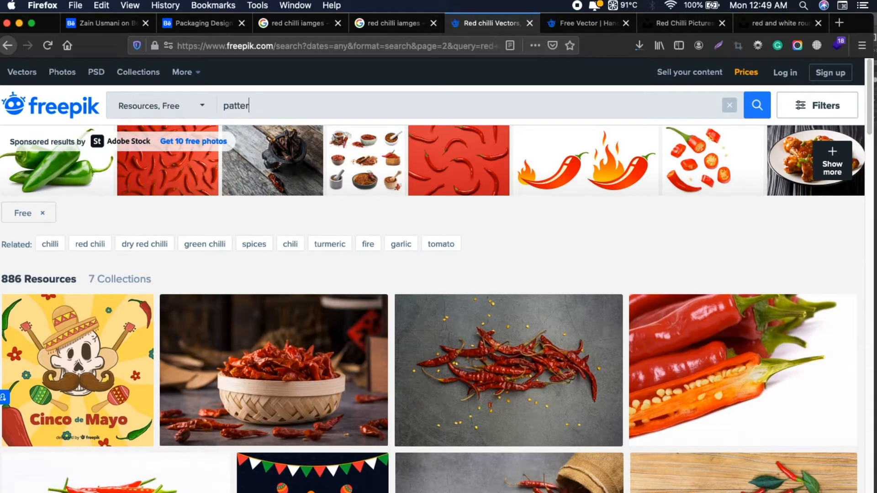
text(n)
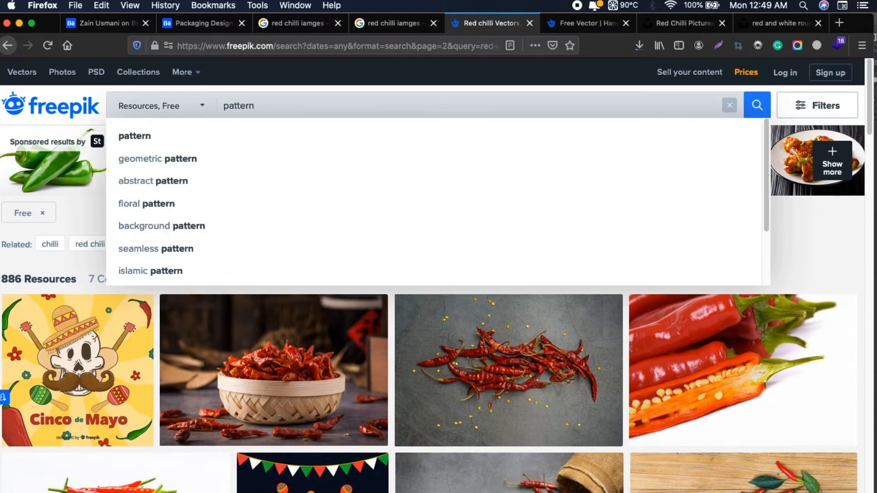
key(Return)
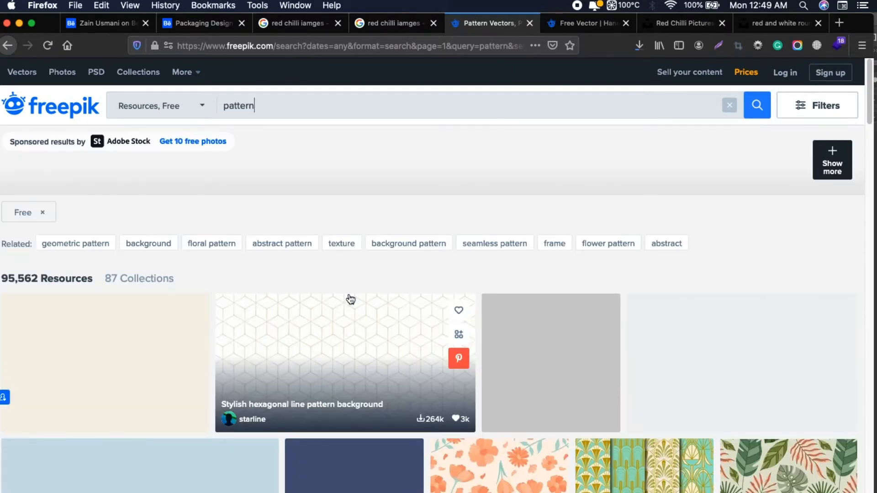
Open the "Mandala in ethnic style" vector set from the Freepik pattern results in a new tab
scroll(350, 299, down, 4)
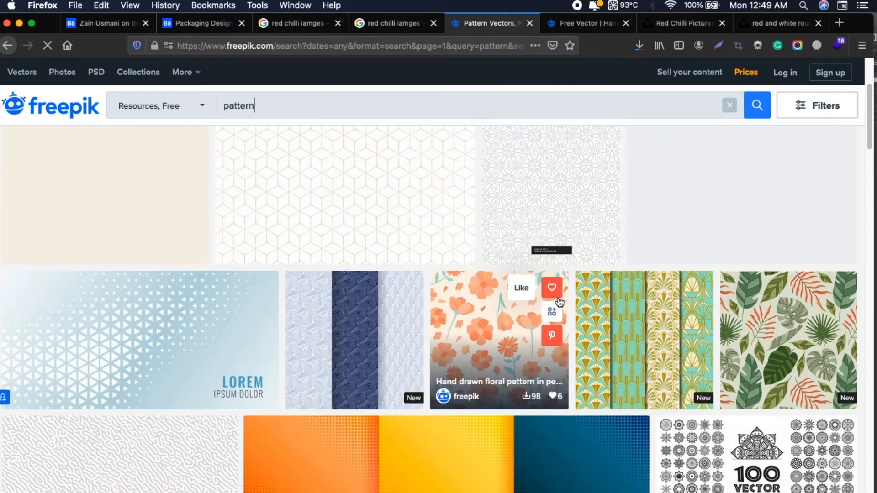
scroll(559, 302, down, 4)
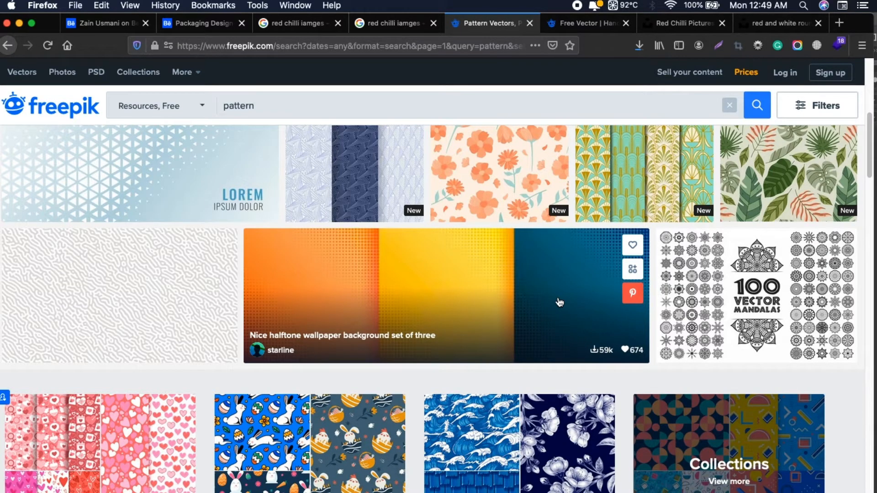
scroll(559, 303, down, 2)
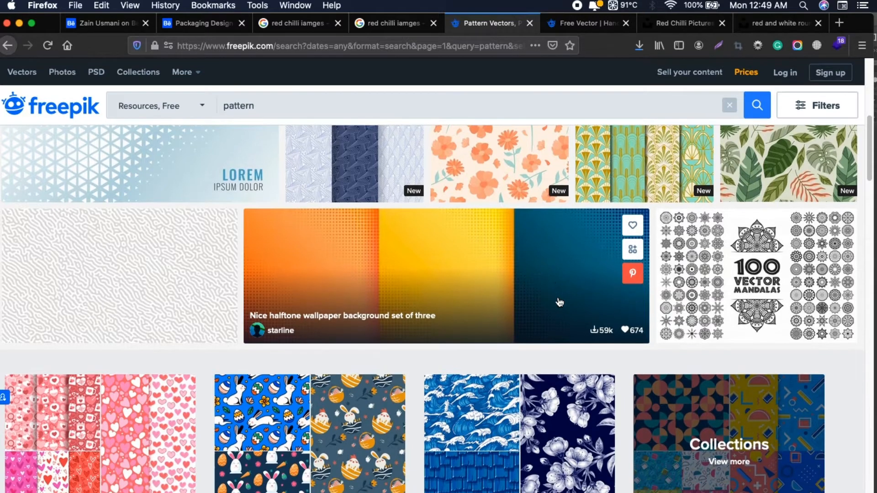
right_click(735, 215)
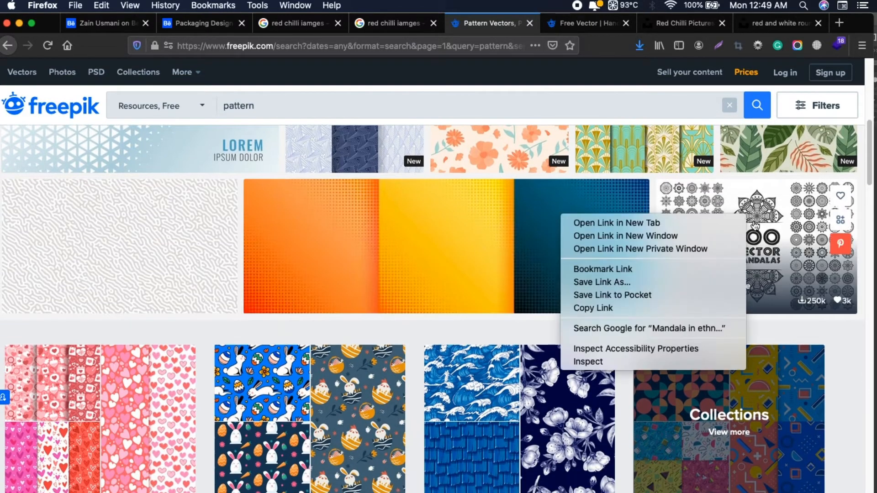
click(664, 221)
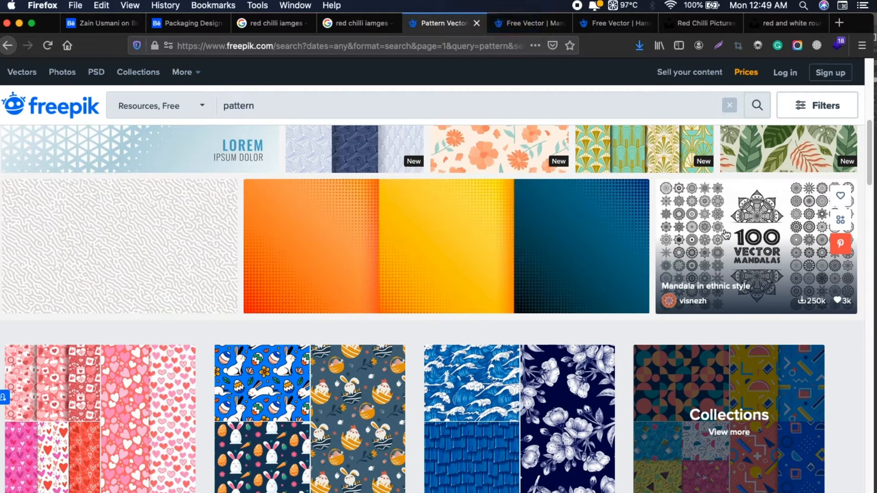
Try to download the 100 vector mandalas file from its Freepik page as a free guest download
click(526, 25)
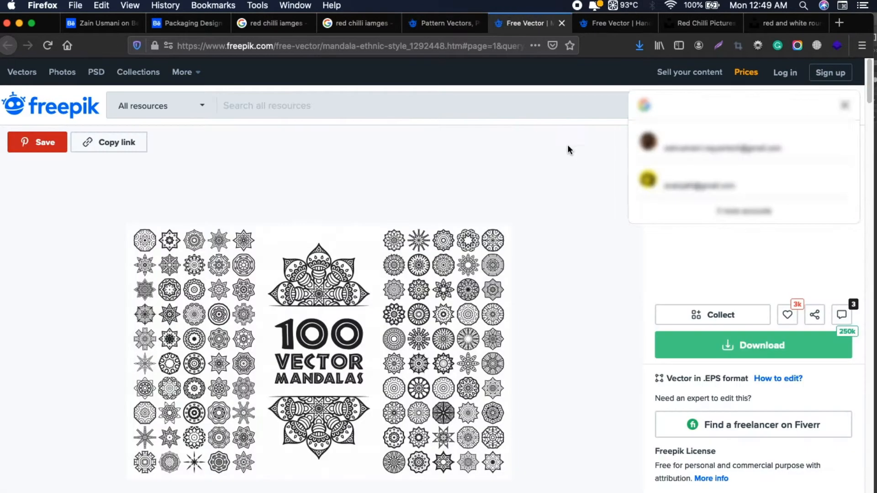
click(773, 356)
click(794, 484)
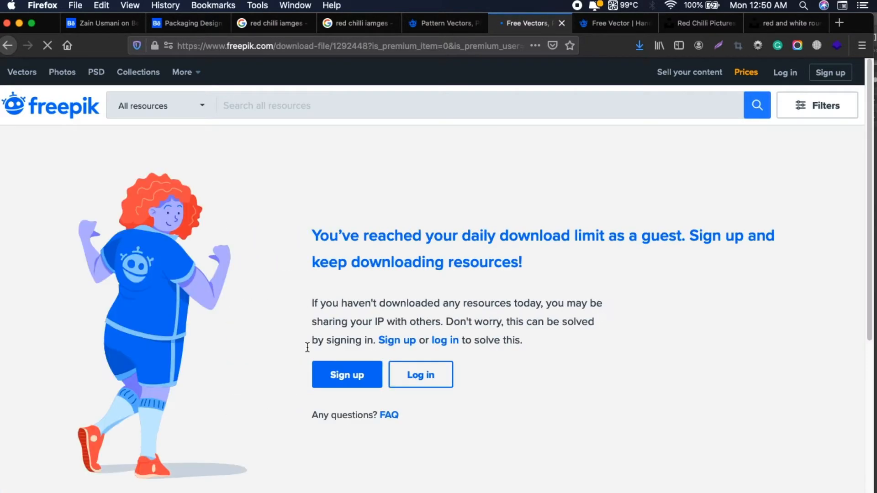
Sign up to Freepik with an existing Google account to continue downloading resources
click(345, 371)
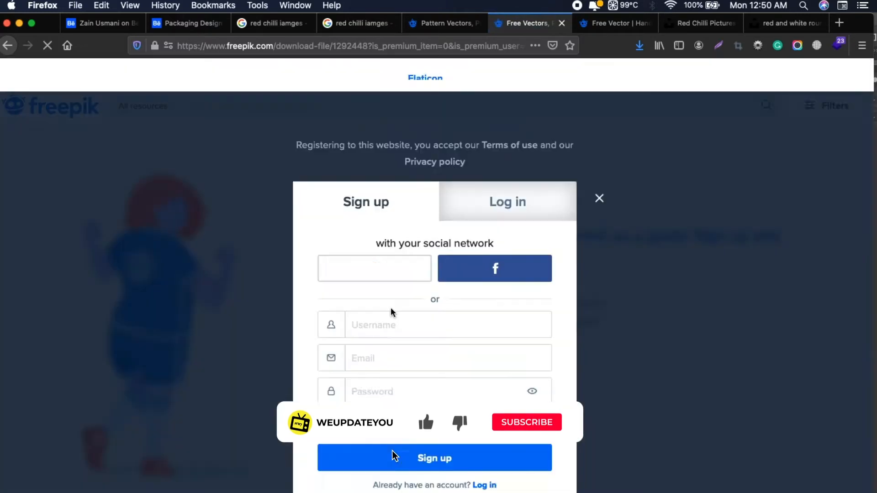
click(382, 284)
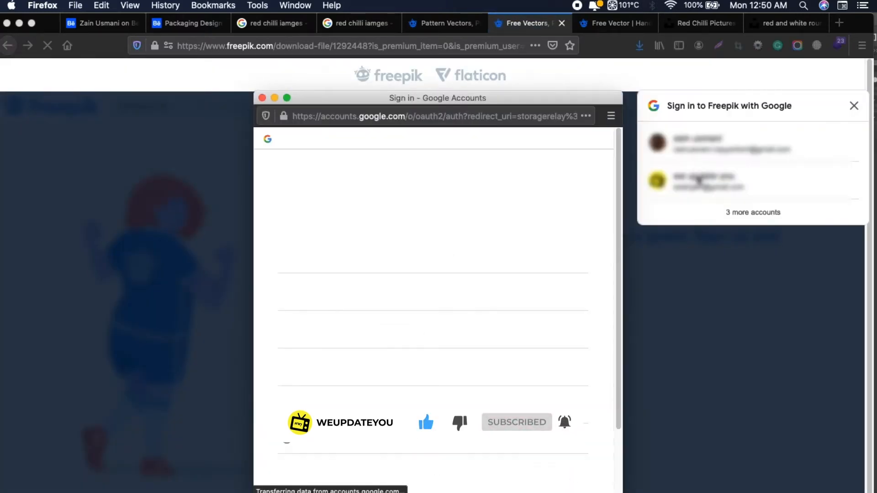
click(695, 179)
click(695, 180)
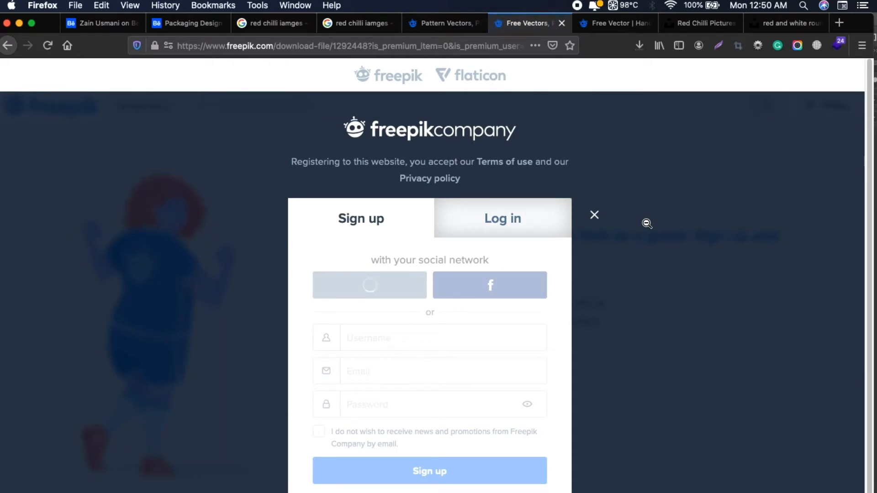
Dismiss the Freepik sign-up form and check the progress of the mandala-ethnic-style.zip download
click(594, 214)
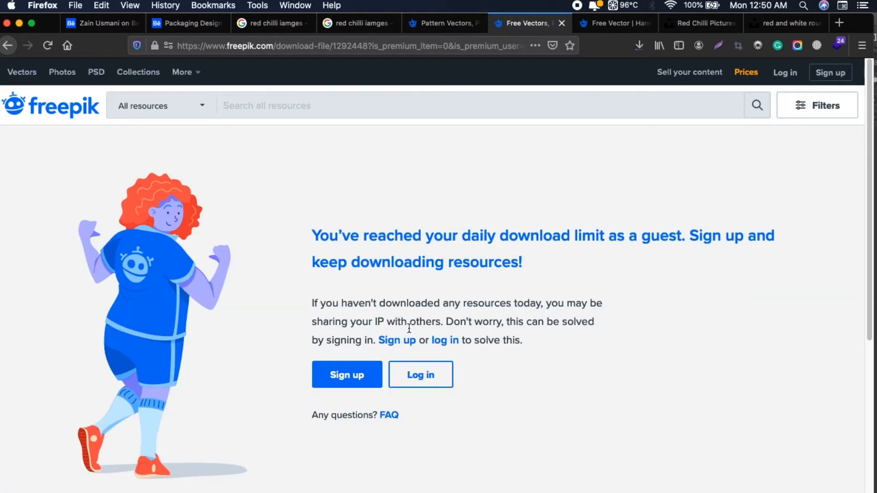
click(638, 46)
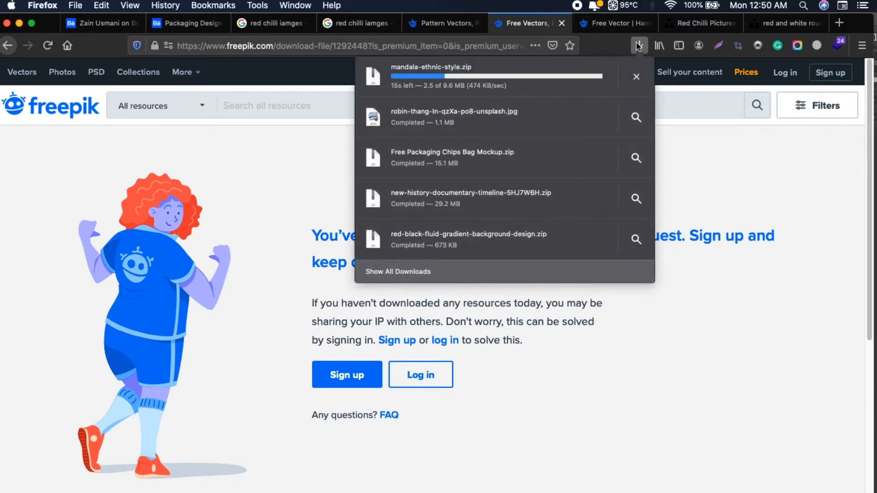
Open the "Cute silver floral pattern" vector from the Freepik pattern results in a new tab and go to it
click(453, 23)
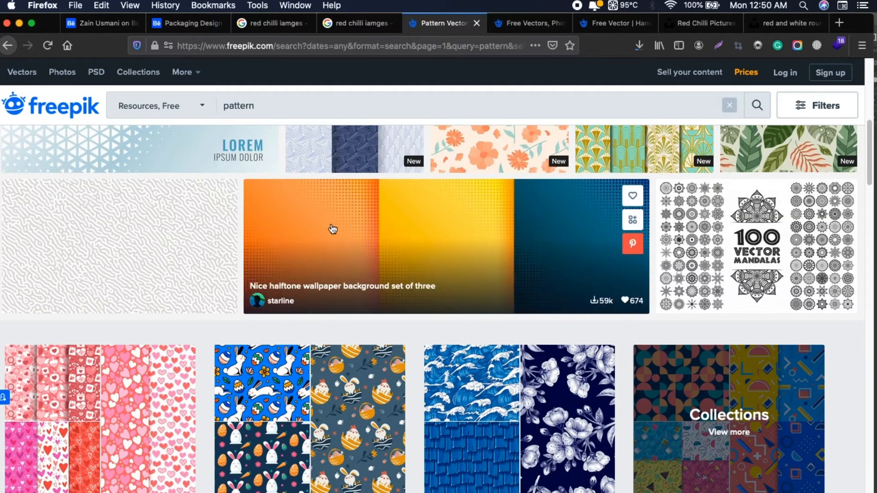
scroll(333, 228, down, 5)
scroll(336, 237, down, 8)
scroll(336, 239, up, 14)
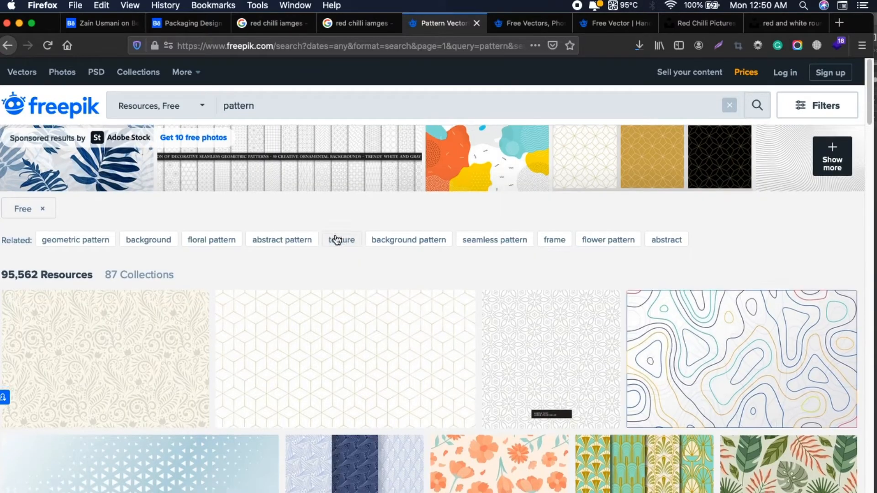
scroll(335, 237, down, 2)
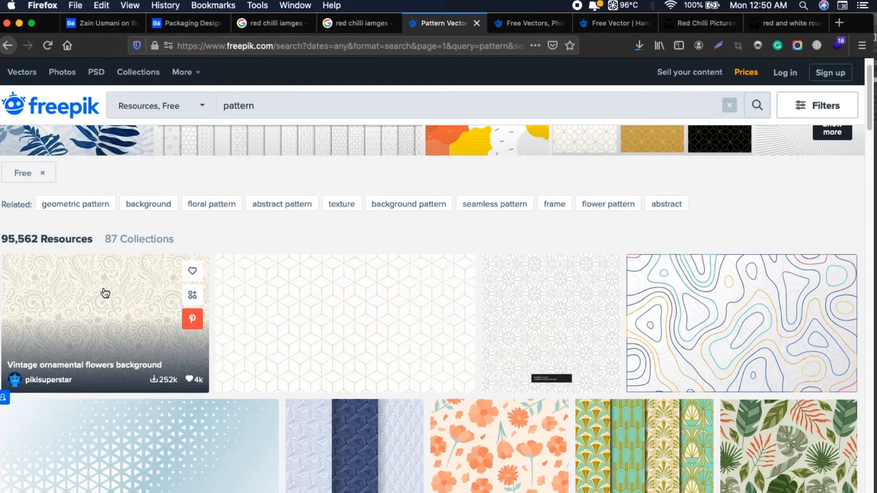
right_click(537, 296)
click(541, 305)
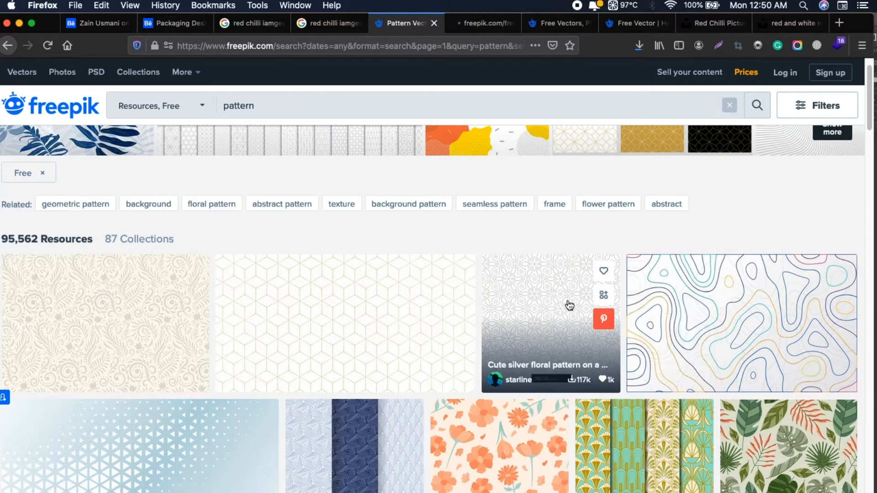
scroll(569, 305, down, 6)
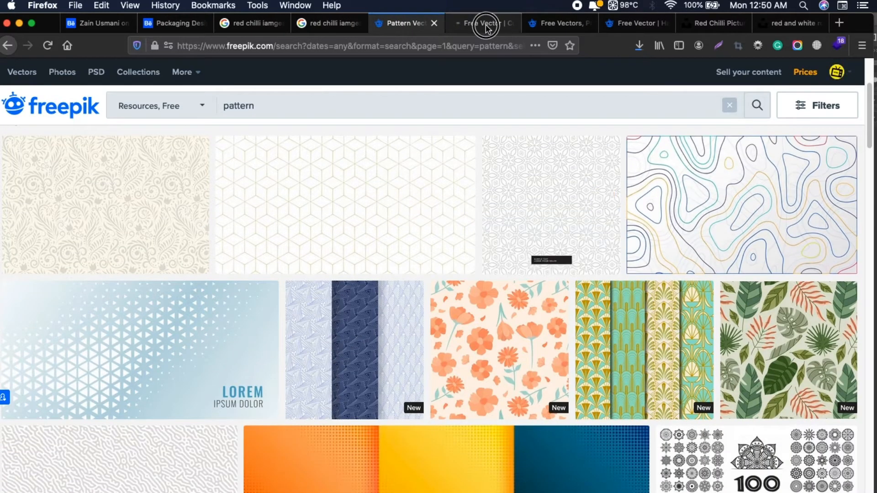
click(486, 27)
Download the cute silver floral pattern from Freepik under the free attribution licence and check it in the downloads list
click(746, 351)
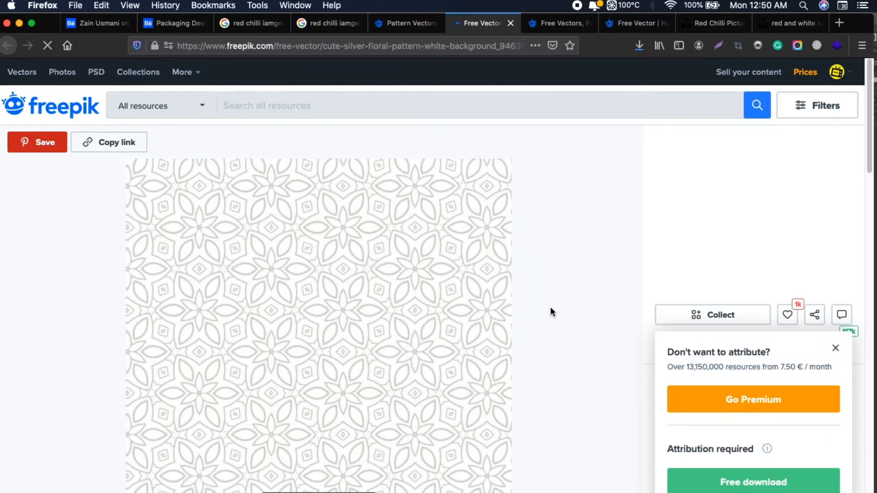
click(729, 469)
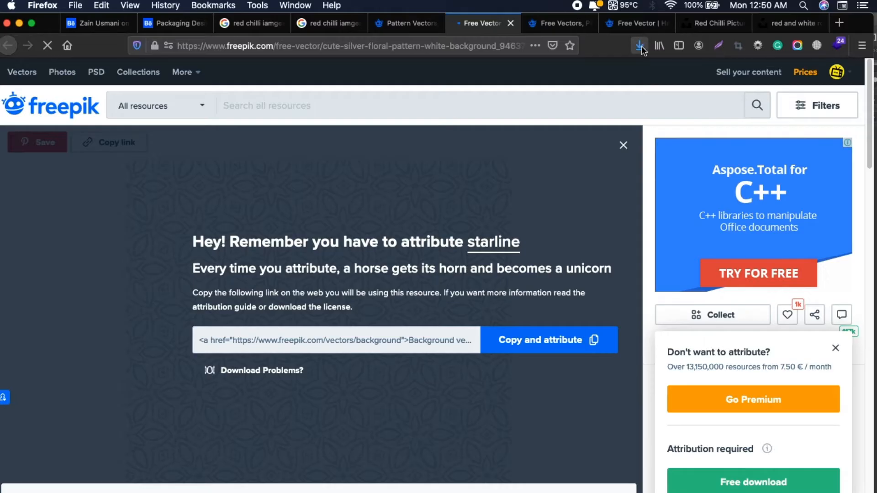
click(640, 46)
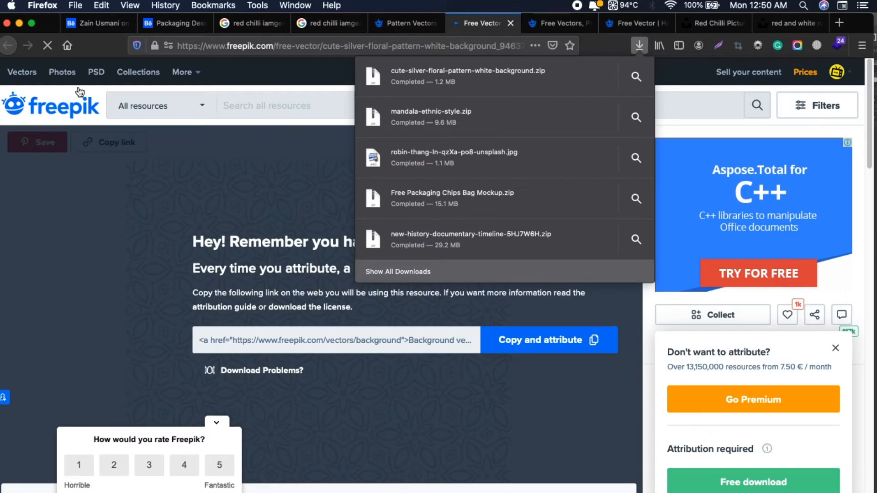
click(667, 86)
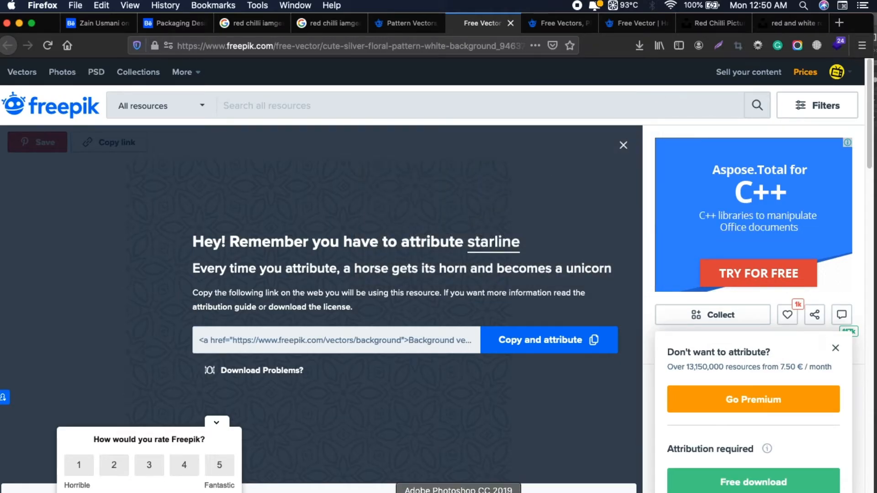
click(473, 492)
drag(505, 81, 501, 121)
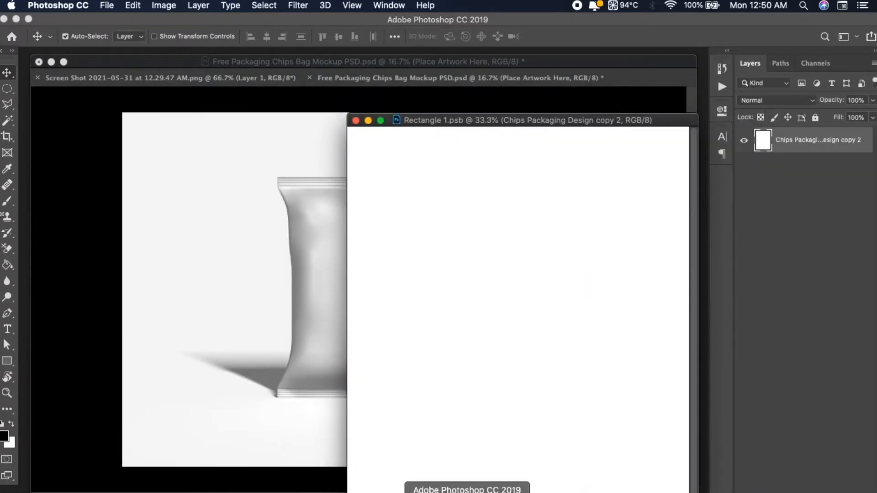
click(493, 492)
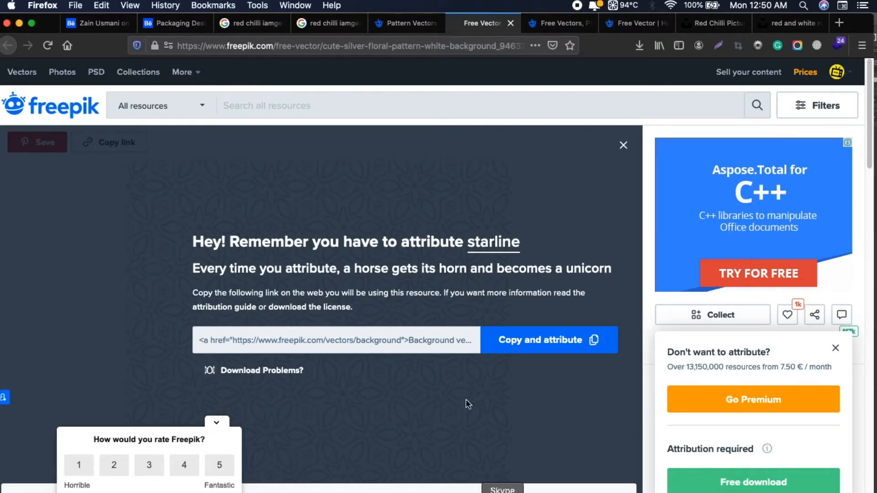
Return from the red chilli image results to the earlier Google Images search for "red chilli powder packaging design"
click(270, 28)
click(328, 28)
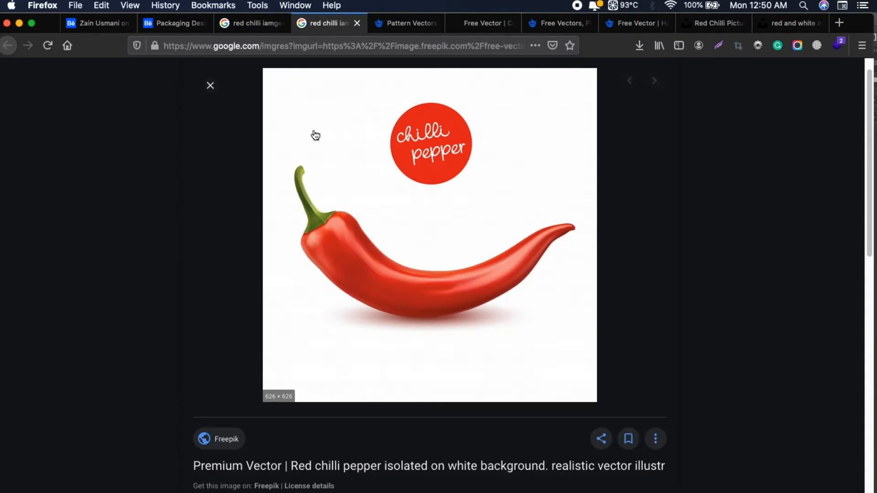
click(256, 28)
scroll(320, 378, down, 10)
scroll(321, 380, up, 14)
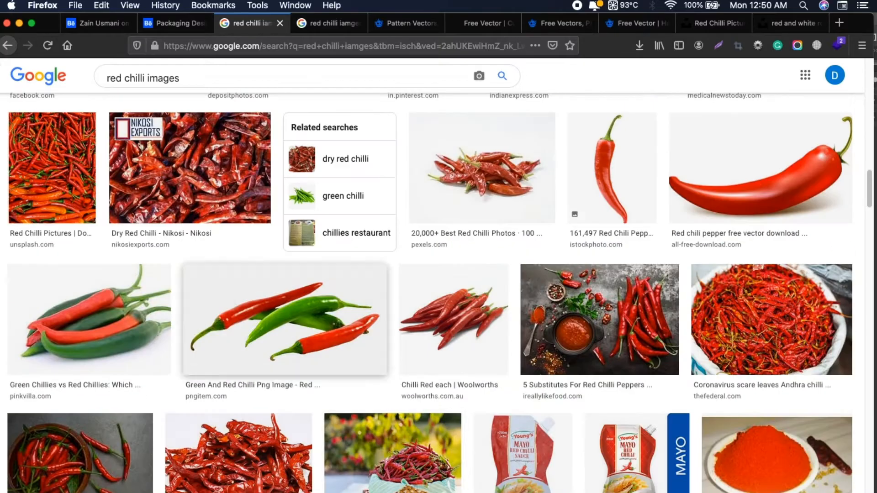
click(7, 46)
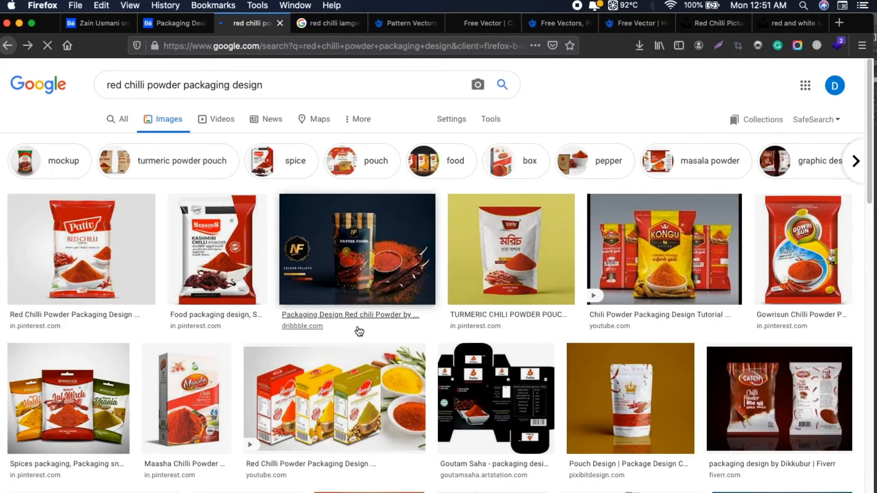
Examine chilli powder packaging references, previewing the three-pouch turmeric, masala and chilli design and revisiting the maya's pouches on Behance
scroll(359, 332, down, 3)
scroll(359, 332, down, 3)
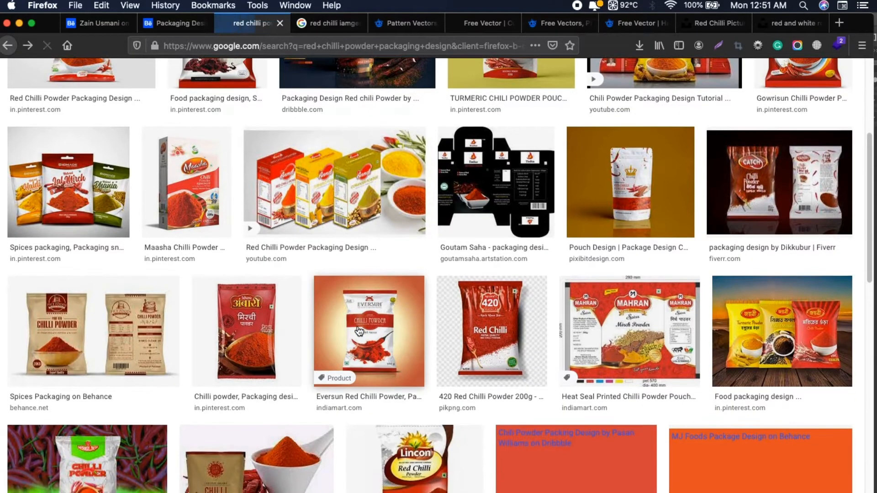
click(734, 356)
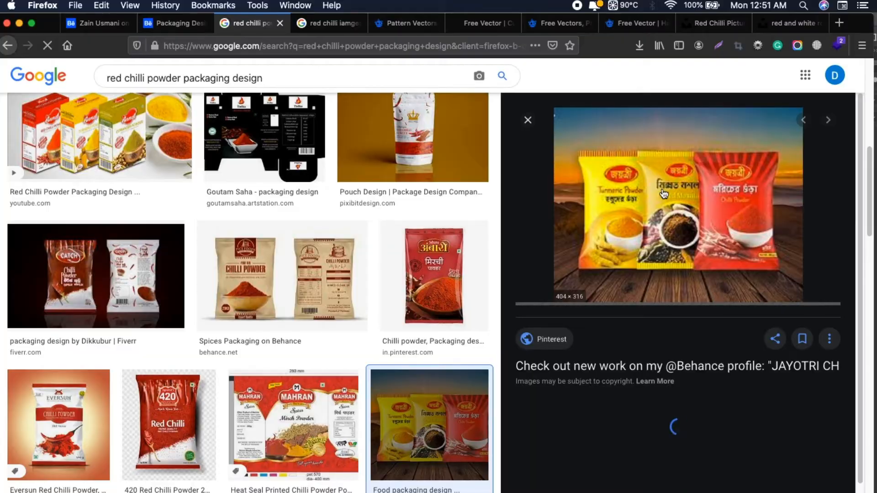
scroll(462, 290, down, 7)
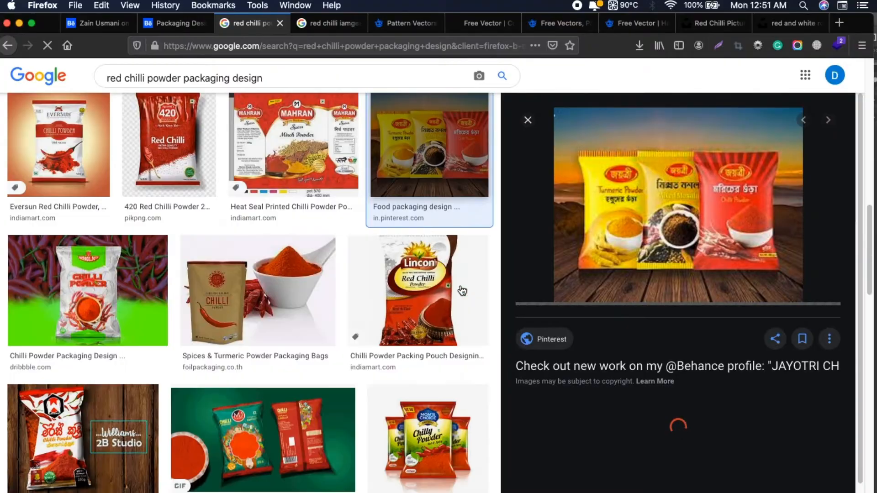
scroll(462, 290, down, 2)
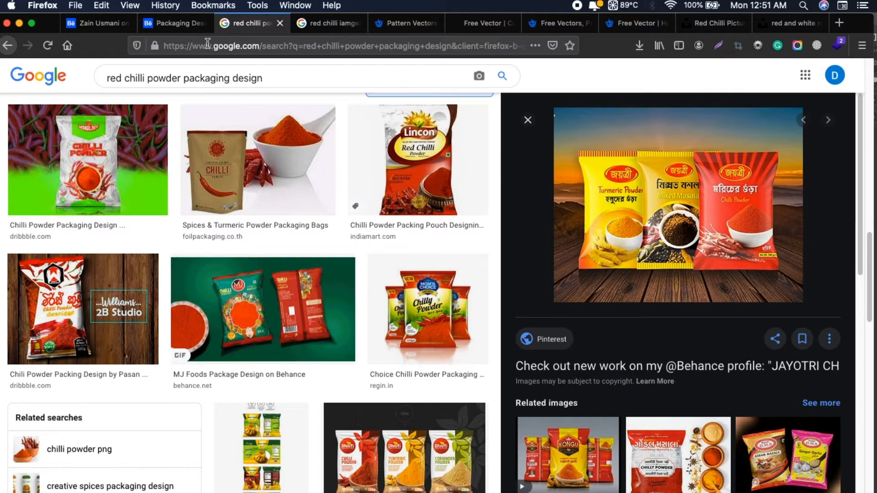
click(193, 28)
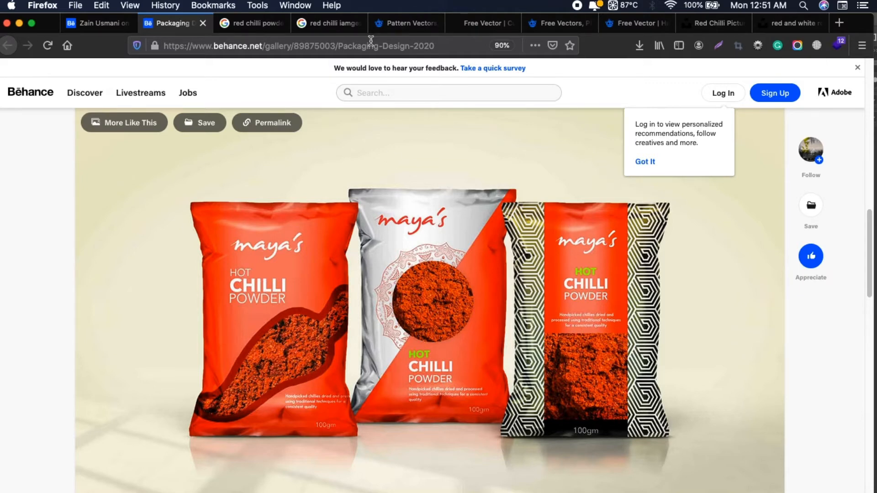
Go to the hand-drawn chili pepper collection page on Freepik and download the vector as a free attribution-required file
click(405, 23)
click(480, 23)
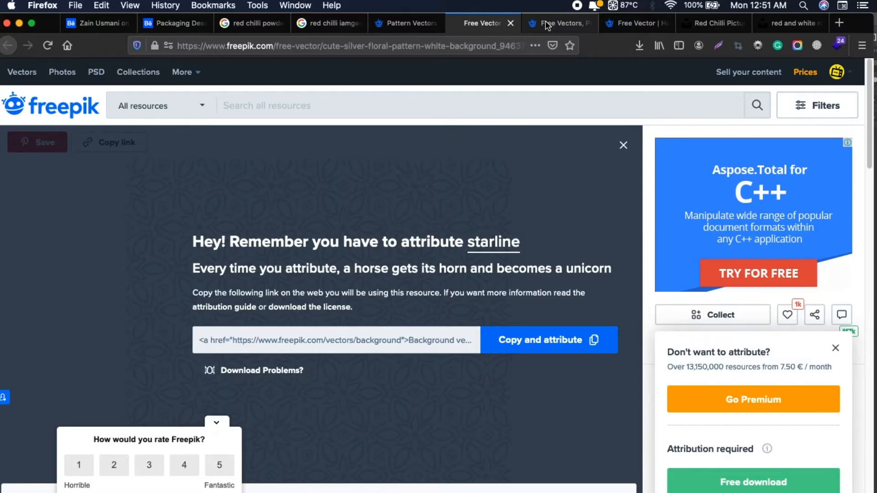
click(538, 26)
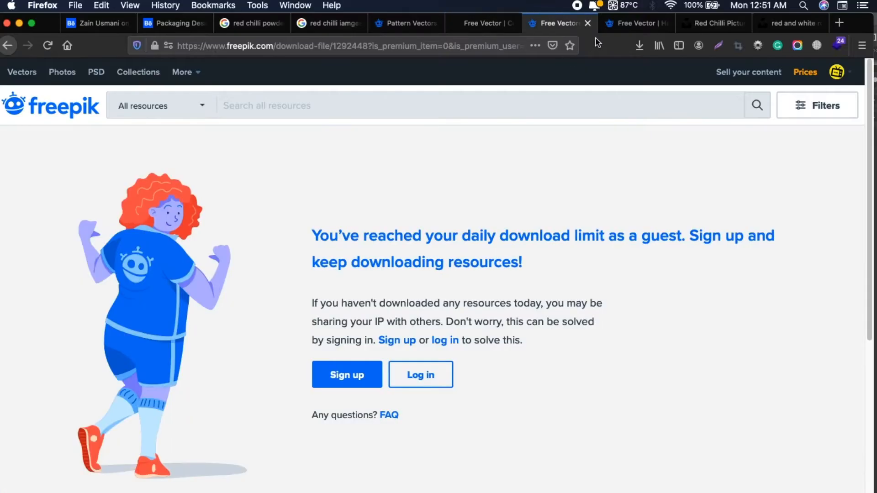
click(671, 27)
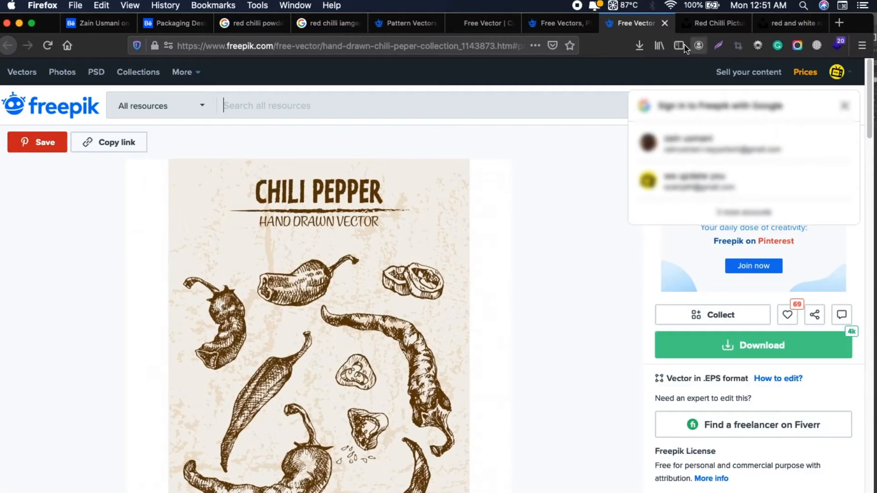
click(702, 340)
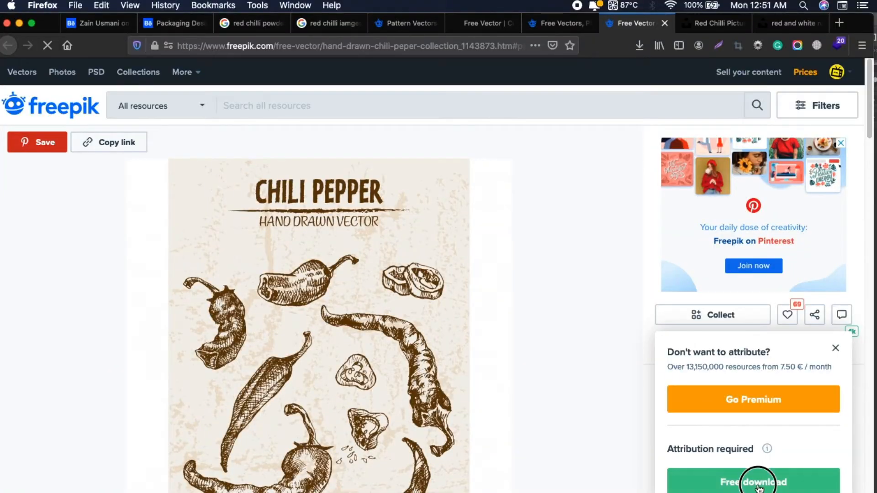
click(750, 481)
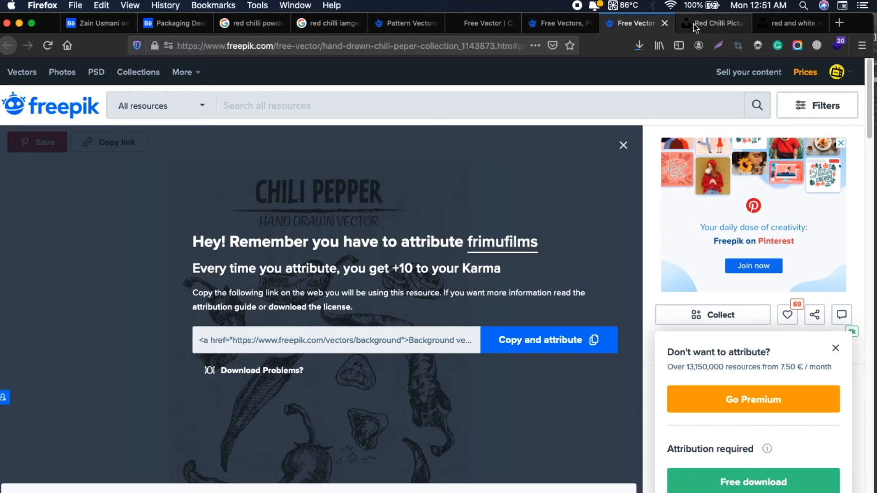
Switch to Photoshop and reposition the floating Rectangle 1.psb artwork window over the chips bag mockup
click(688, 24)
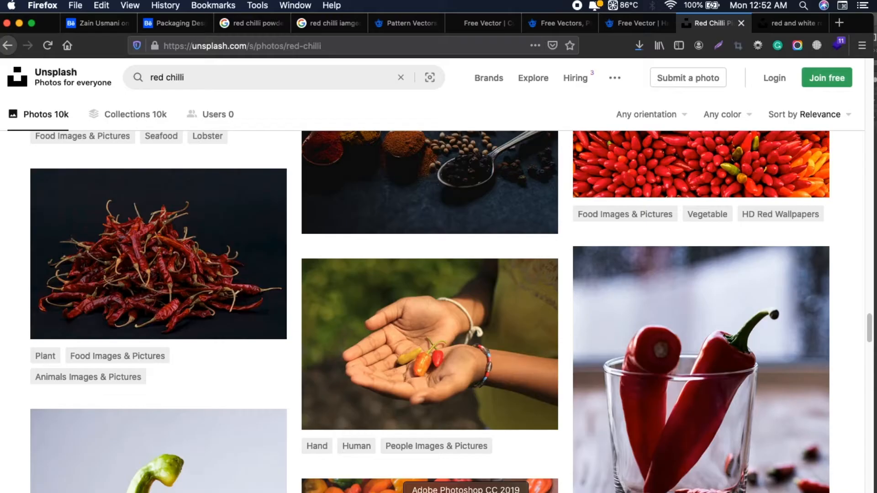
click(478, 492)
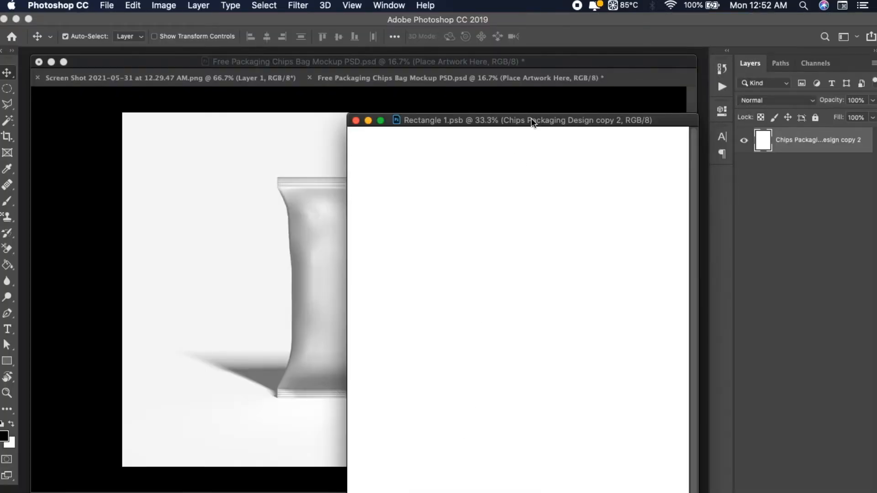
drag(532, 123, 533, 109)
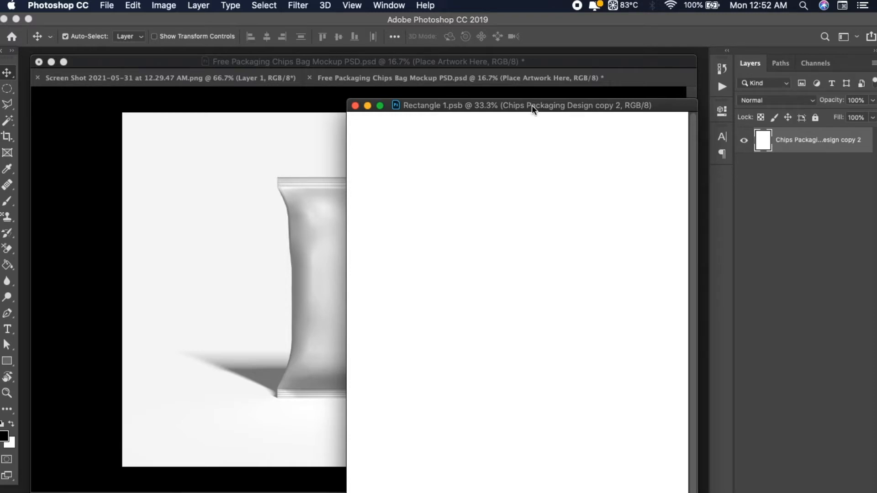
mouse_move(532, 105)
mouse_down()
mouse_move(500, 110)
mouse_move(536, 108)
mouse_up()
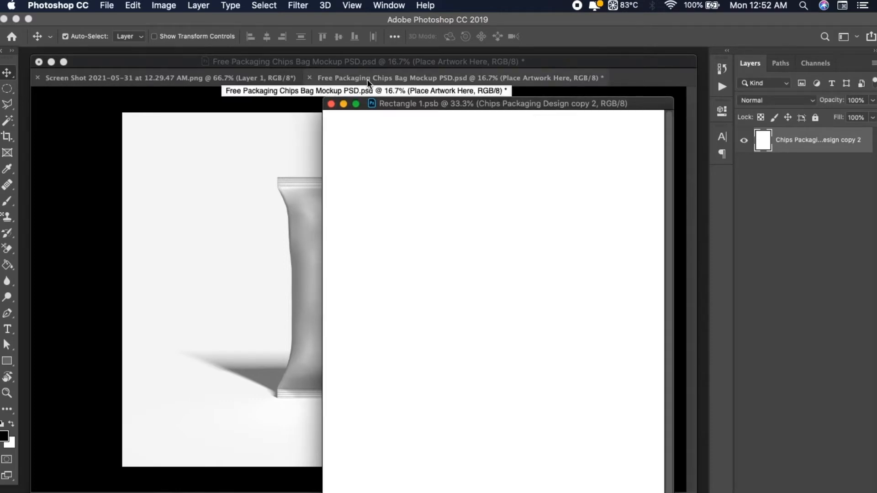
mouse_move(422, 104)
mouse_down()
mouse_move(396, 249)
mouse_move(439, 117)
mouse_move(423, 157)
mouse_move(412, 99)
mouse_move(416, 107)
mouse_up()
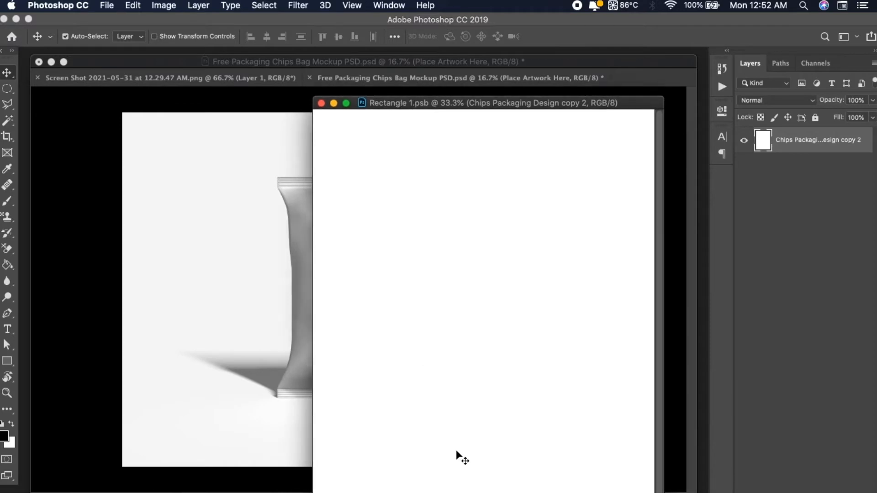
Switch to Firefox, return to the Google Images results for "red chilli powder packaging design" and copy the turmeric, masala and chilli pouch image
click(489, 491)
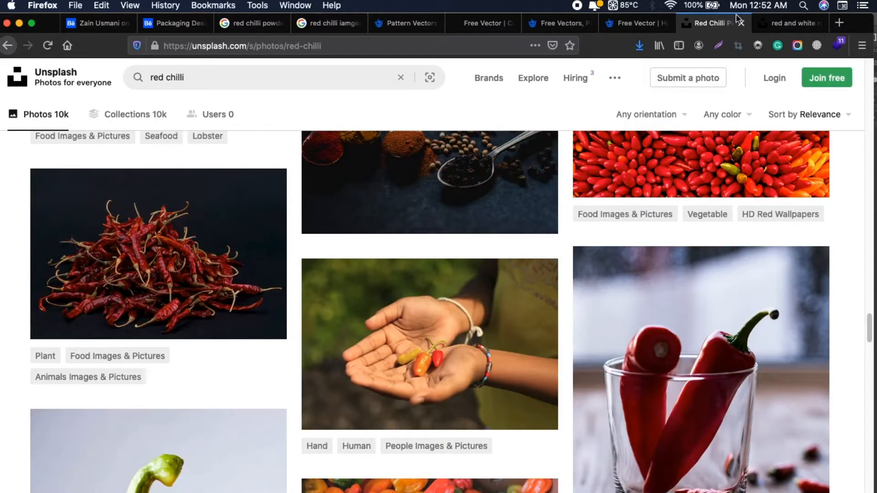
click(788, 24)
click(635, 24)
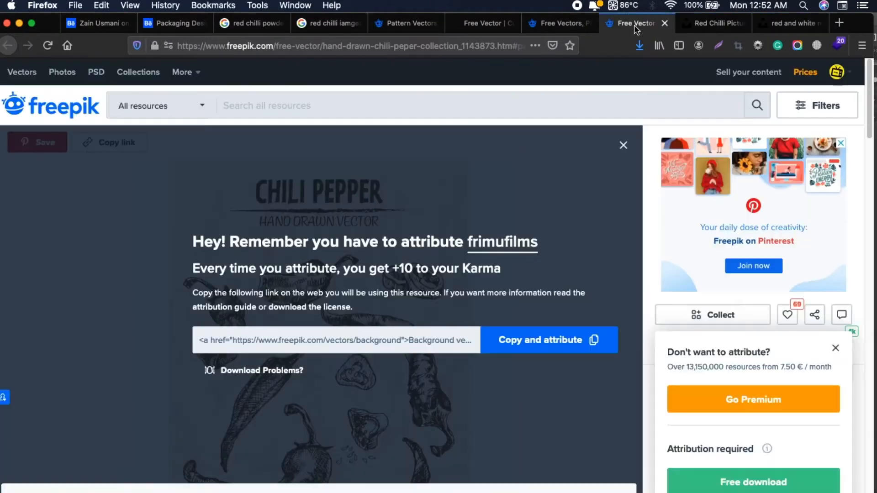
click(549, 25)
click(484, 23)
click(407, 22)
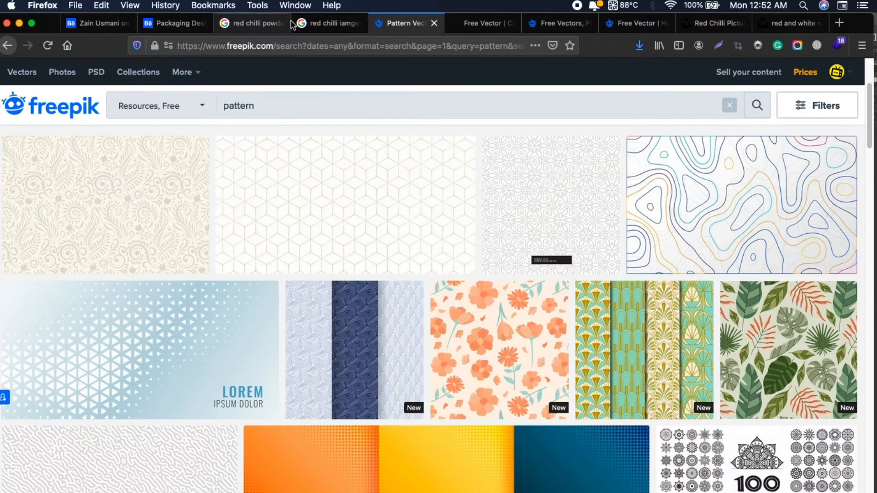
click(326, 23)
click(247, 25)
right_click(539, 179)
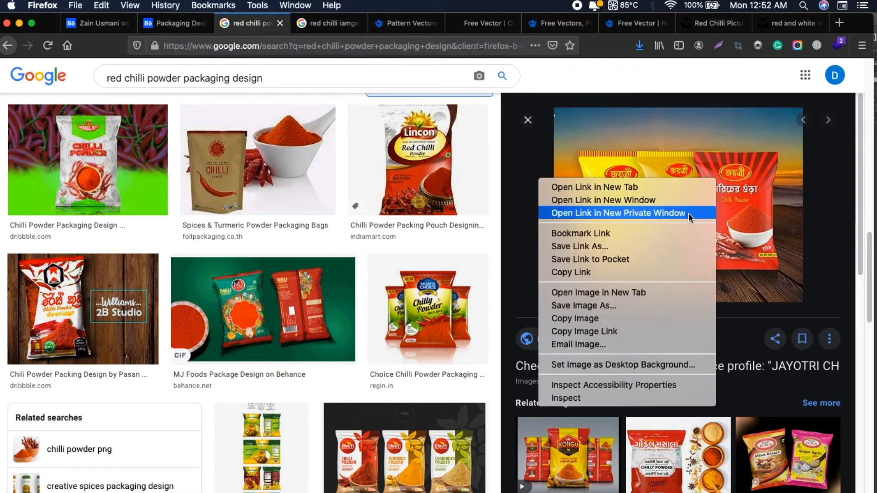
click(578, 317)
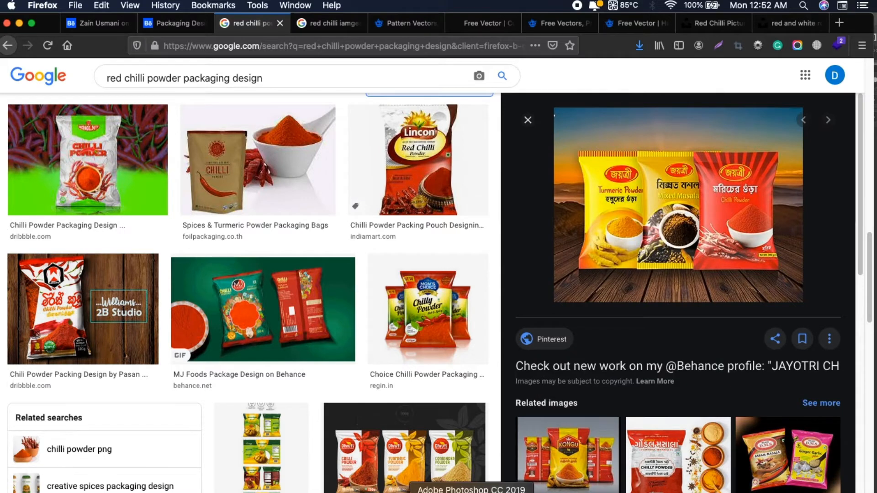
Switch to Photoshop, paste the pouch reference into Rectangle 1.psb and enlarge it to about 334%
click(470, 492)
key(super+v)
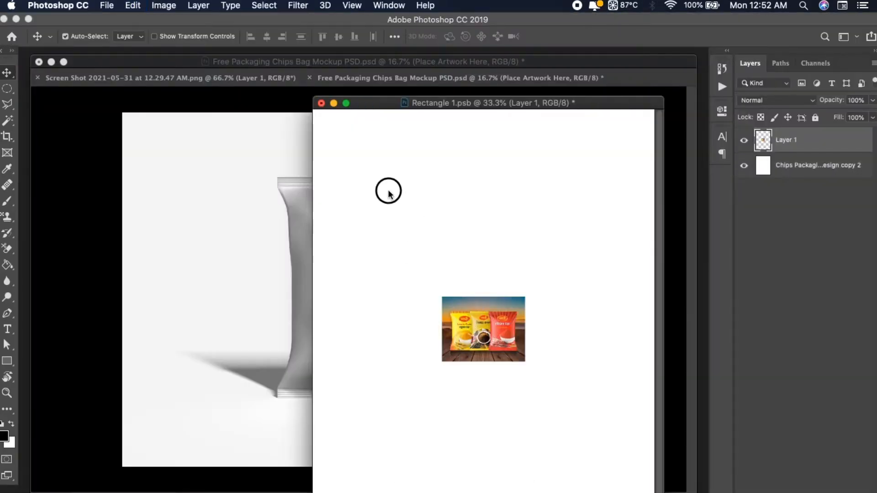
key(super+t)
drag(431, 215, 575, 435)
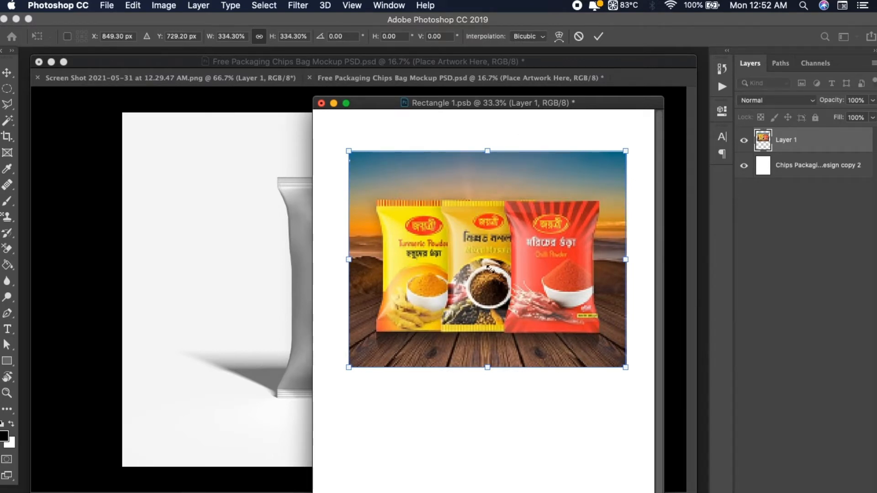
key(Return)
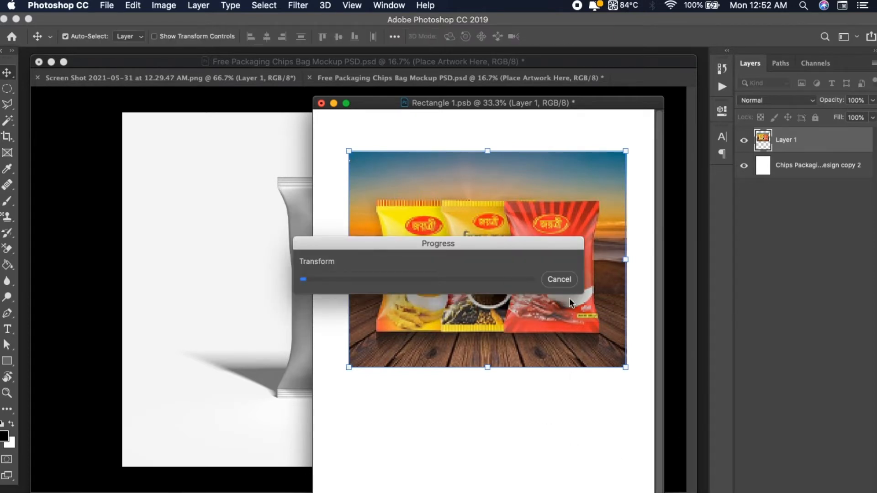
Move the pouch reference lower on the artwork and shift the floating Rectangle 1.psb window to uncover more of the mockup
drag(417, 245, 163, 484)
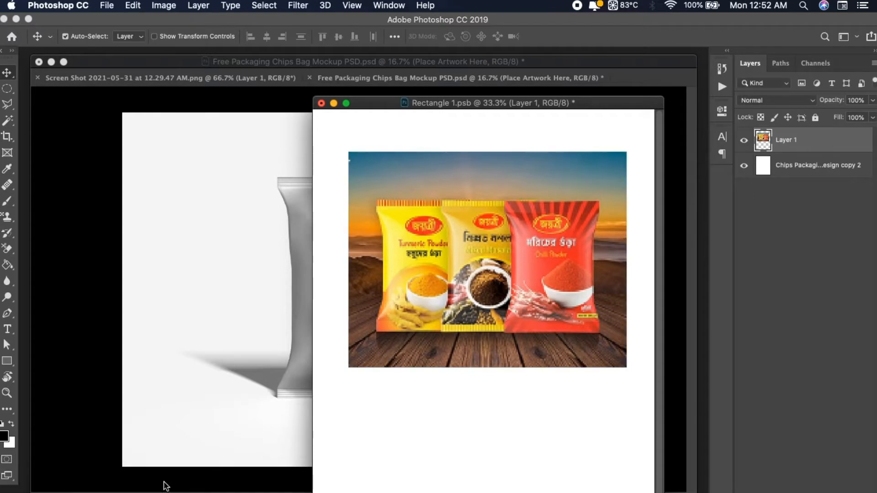
drag(534, 249, 471, 398)
click(476, 215)
drag(528, 106, 561, 63)
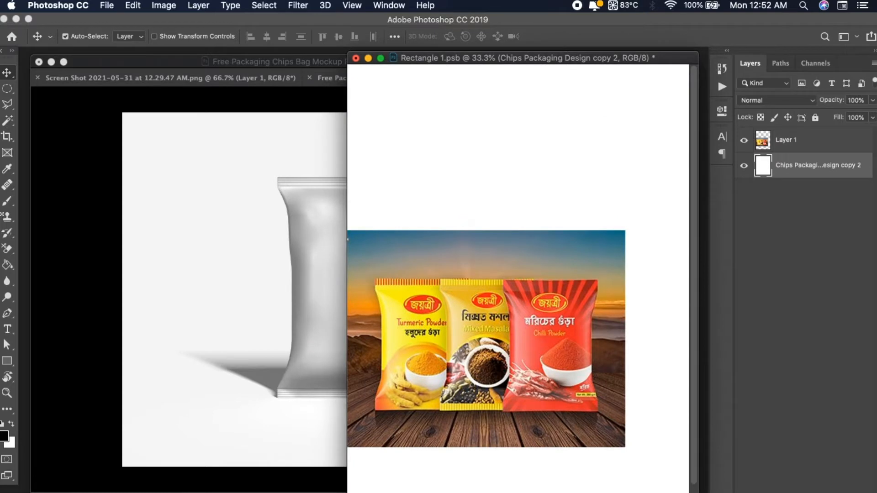
Add a new layer above the white base layer and fill it with the red sampled from the reference chilli pouch
key(super+shift+alt+n)
key(c)
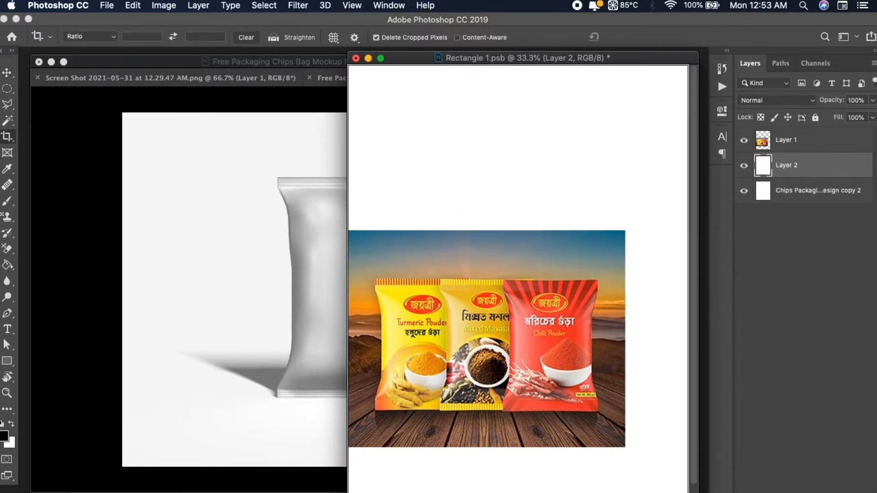
key(i)
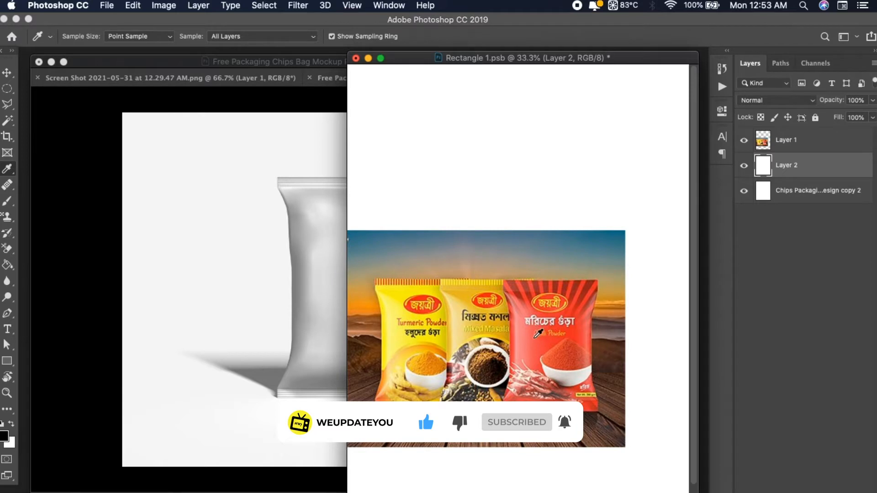
click(530, 341)
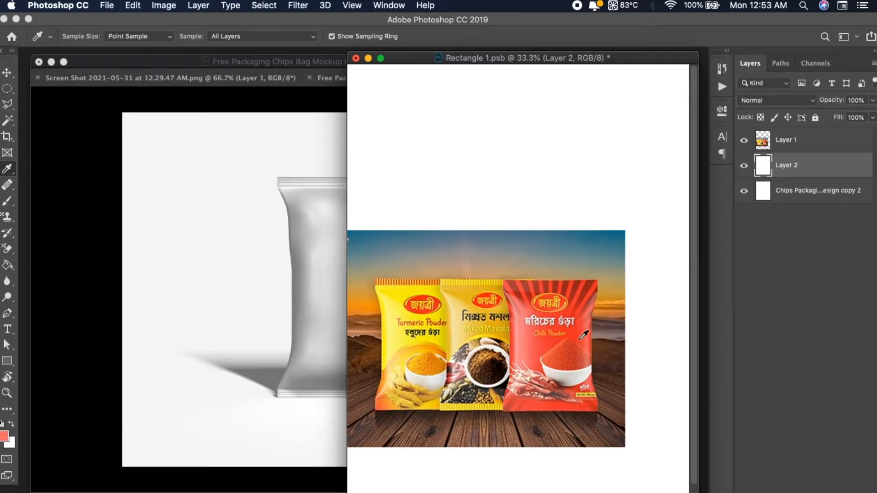
click(583, 336)
key(x)
key(super+BackSpace)
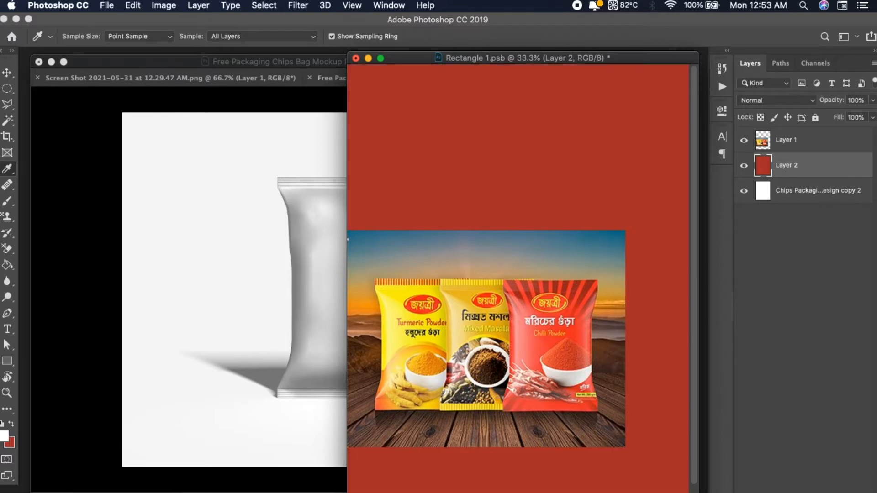
Reposition the pouch reference image in the lower part of the red artwork
click(5, 71)
drag(546, 304, 626, 349)
drag(539, 307, 482, 294)
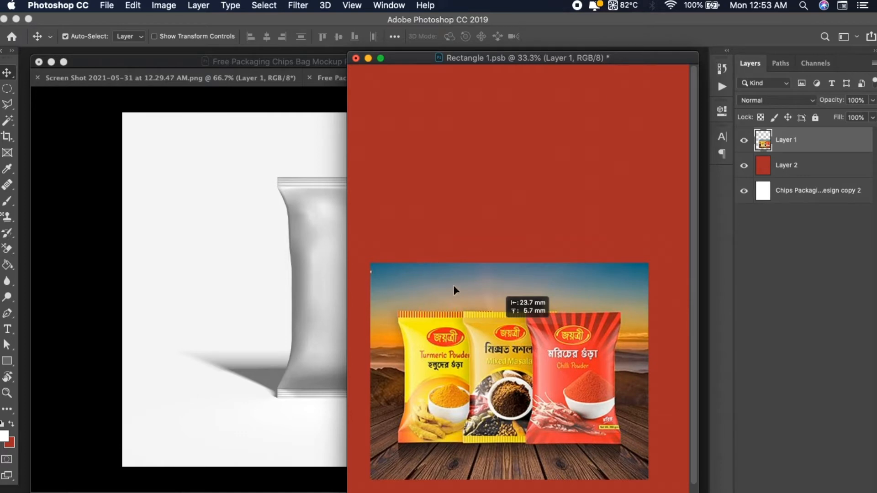
click(468, 487)
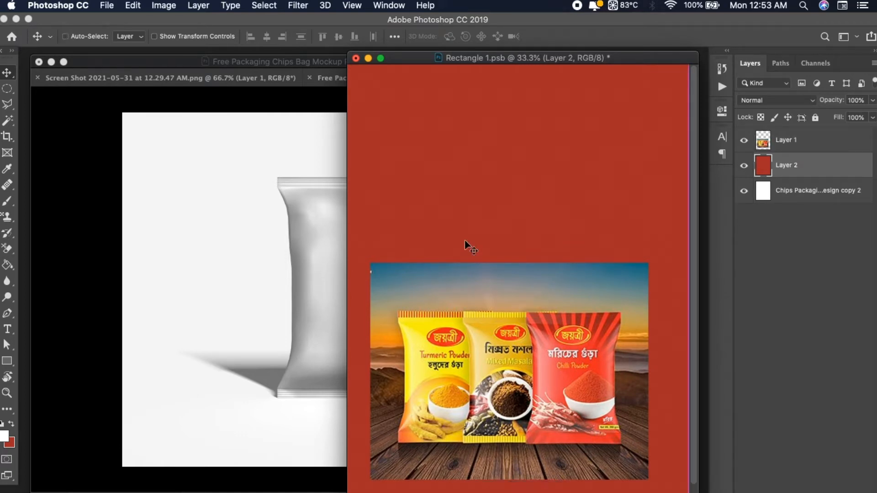
Locate the downloaded Unsplash chilli bowl photo through Firefox's downloads, preview it in Finder and open it in Photoshop
click(547, 492)
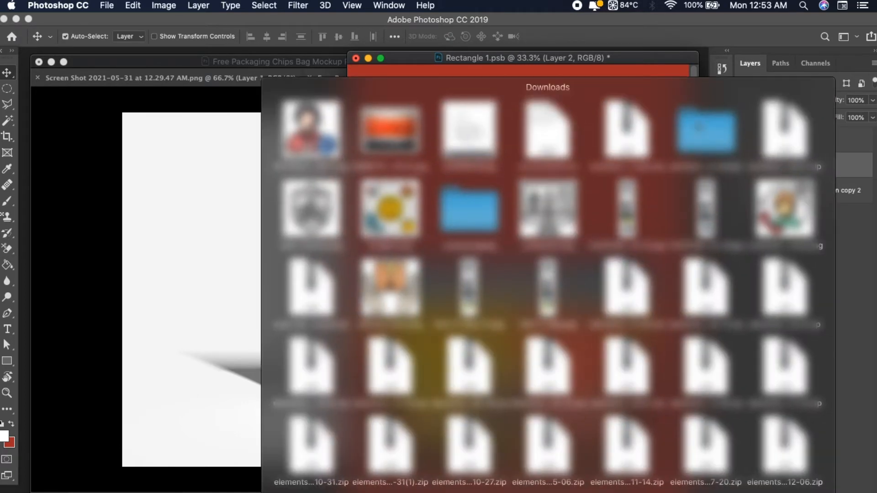
click(546, 492)
click(483, 492)
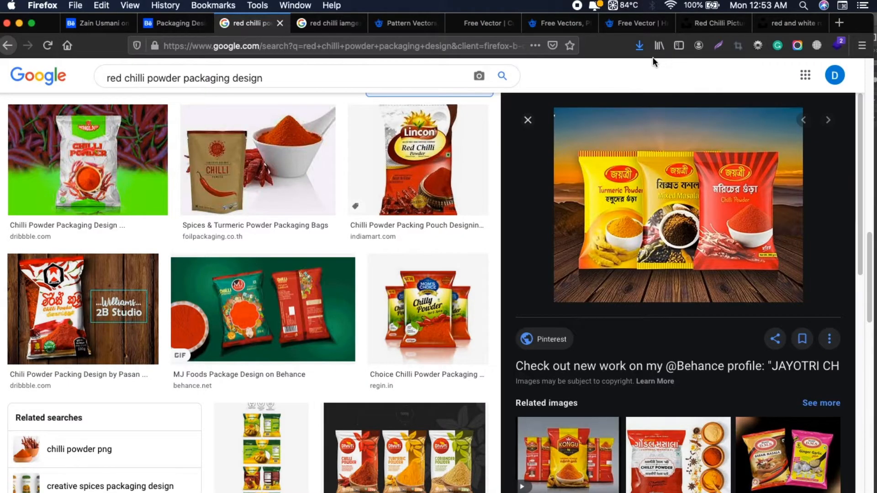
click(640, 47)
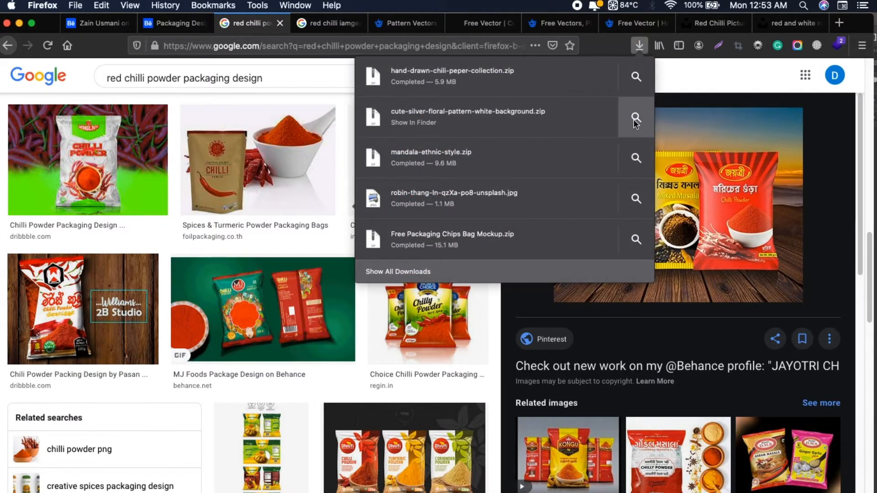
click(636, 199)
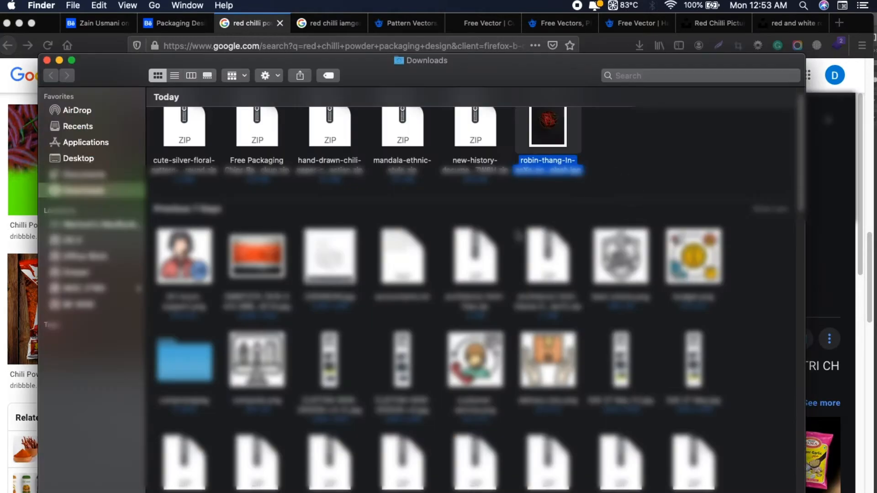
key(space)
key(space)
drag(548, 128, 480, 492)
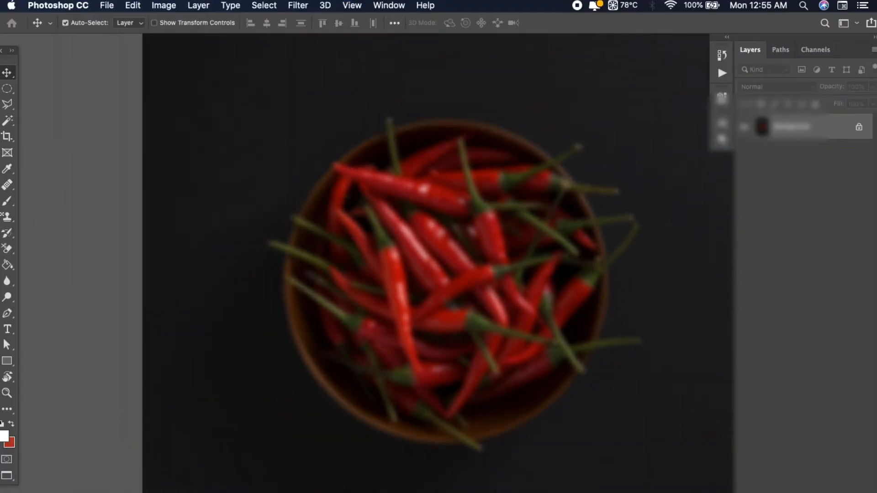
Set the Magic Wand tolerance to 40 for the chilli bowl photo
drag(615, 387, 551, 369)
key(XF86AudioRaiseVolume)
key(super+0)
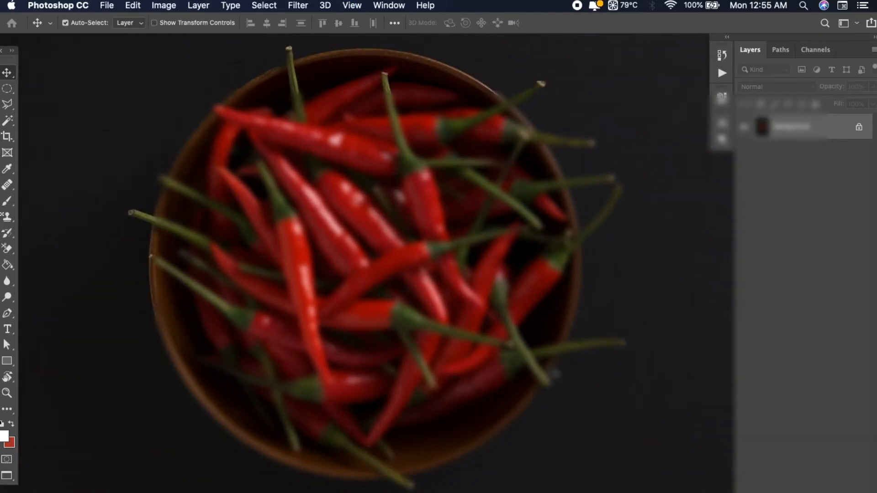
drag(355, 321, 365, 327)
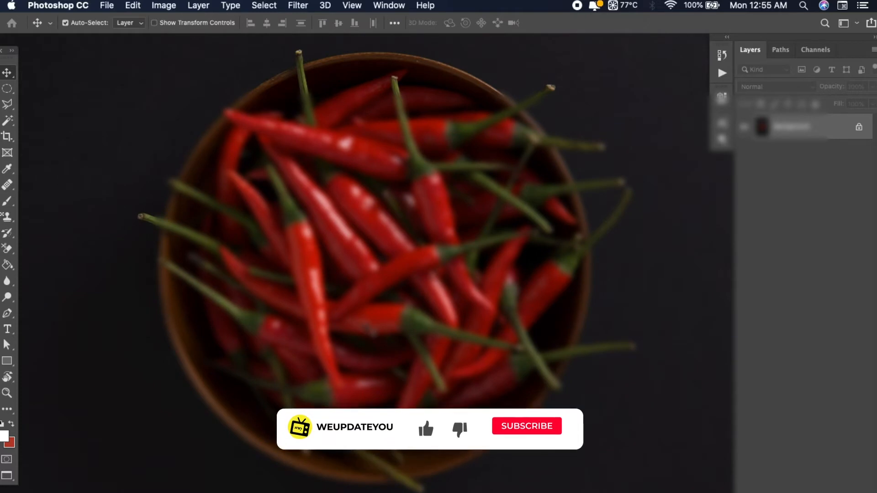
key(super+minus)
key(w)
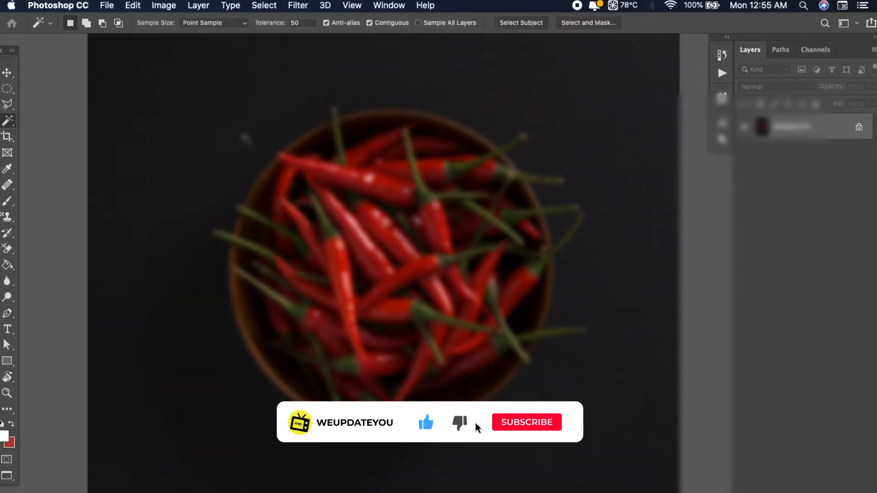
click(295, 24)
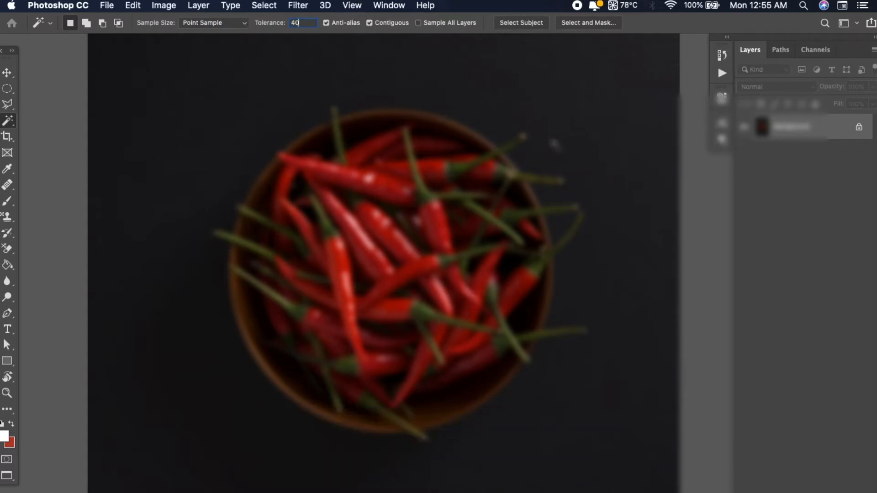
key(Return)
Duplicate the locked background layer of the chilli bowl photo
key(v)
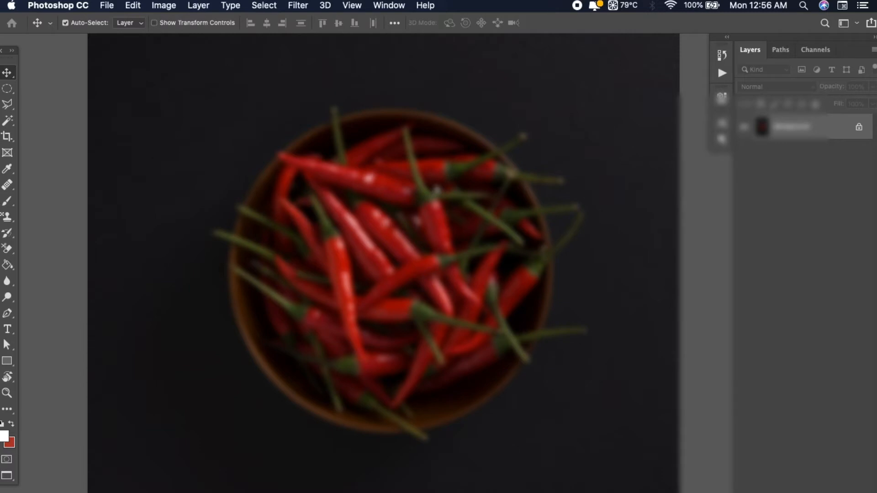
drag(439, 181, 450, 206)
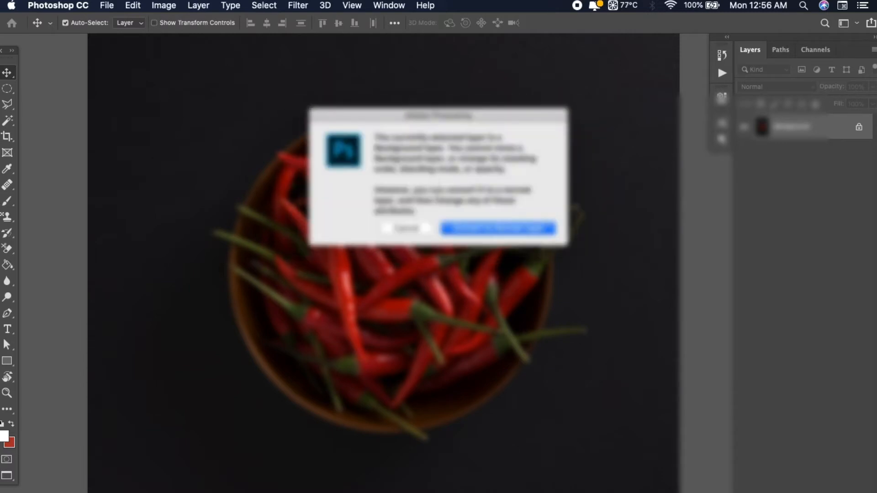
key(Escape)
key(super+j)
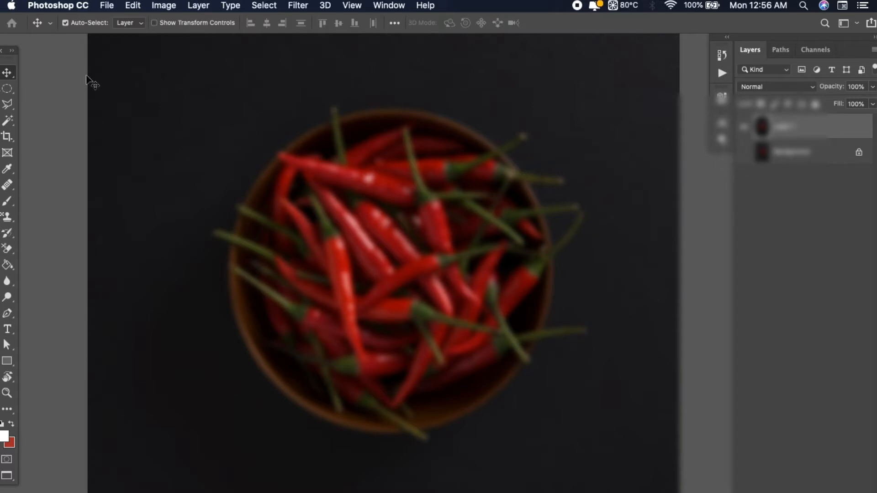
Try to select the dark backdrop around the chilli bowl with the Magic Wand at tolerance 40, checking the bowl's edge
click(7, 120)
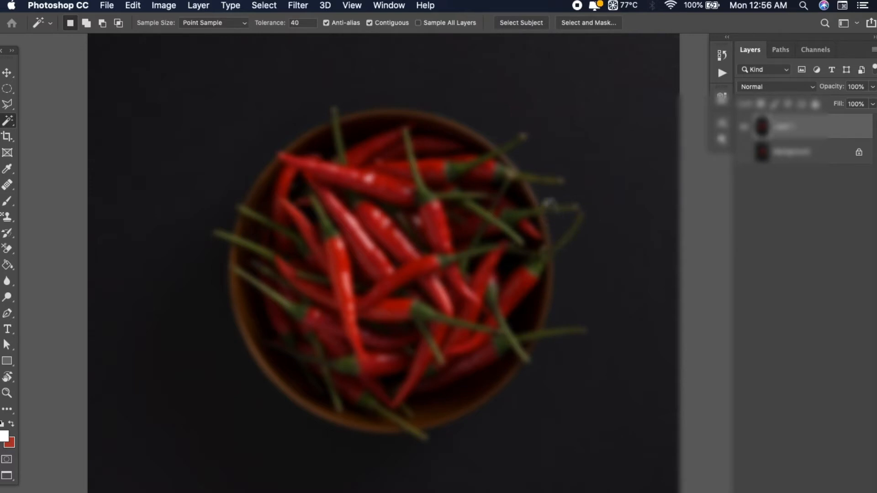
key(super+minus)
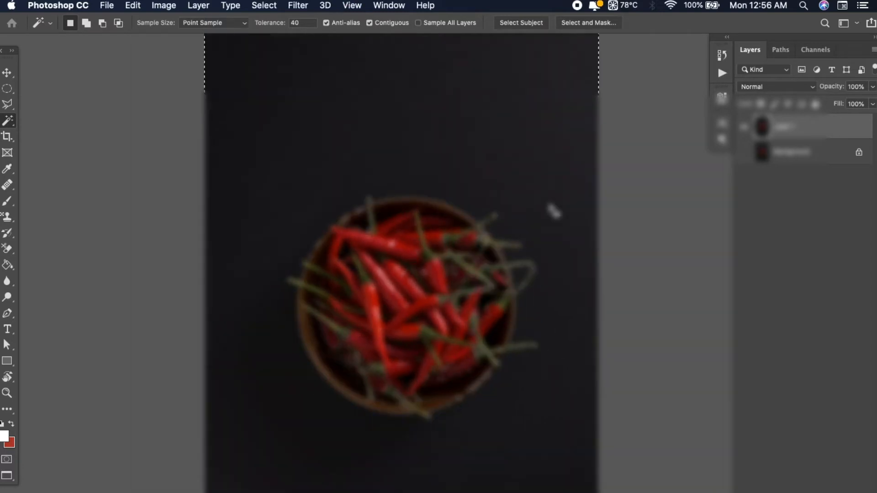
click(295, 23)
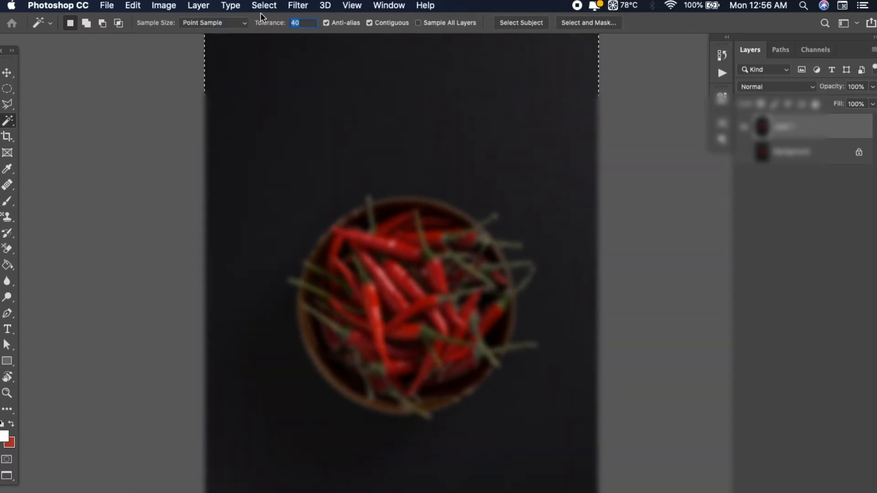
key(super+plus)
key(super+plus)
key(super+plus)
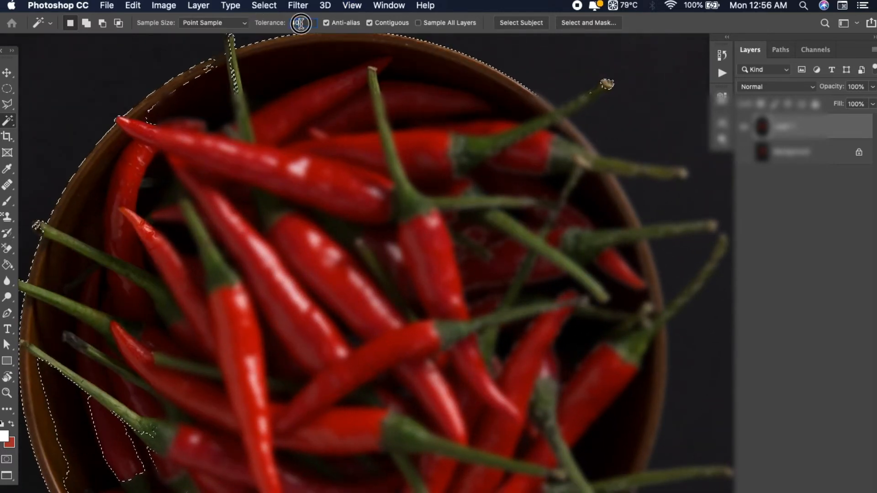
Set the Magic Wand tolerance to 20 and reselect the dark backdrop around the chilli bowl
text(20)
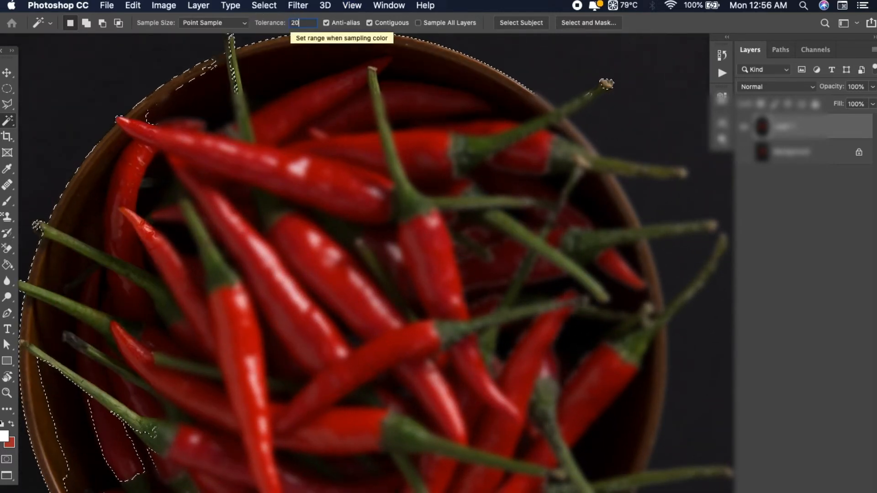
key(super+d)
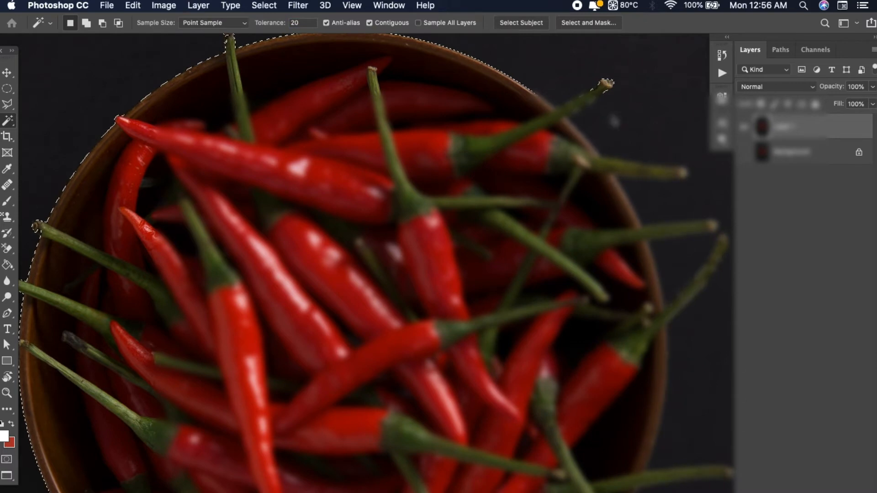
key(super+minus)
key(super+minus)
key(super+minus)
key(super+plus)
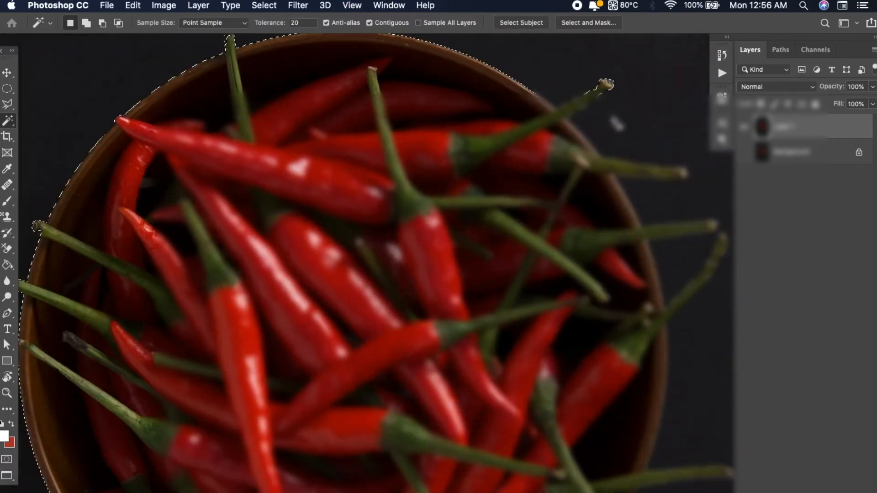
Examine the backdrop selection's edge along the bowl's rim and around the protruding chilli stems
drag(506, 238, 477, 76)
drag(471, 243, 493, 188)
drag(443, 147, 400, 238)
drag(470, 170, 435, 279)
key(super+minus)
key(super+plus)
key(super+plus)
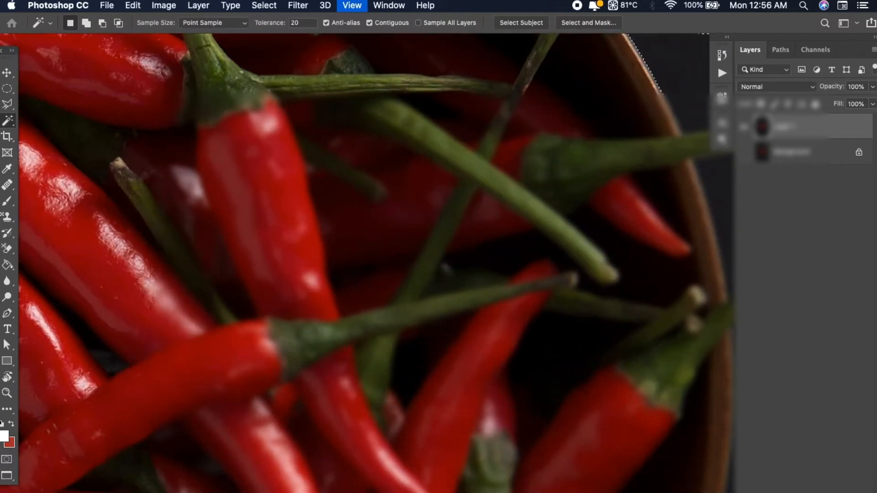
drag(421, 220, 200, 340)
drag(330, 160, 351, 245)
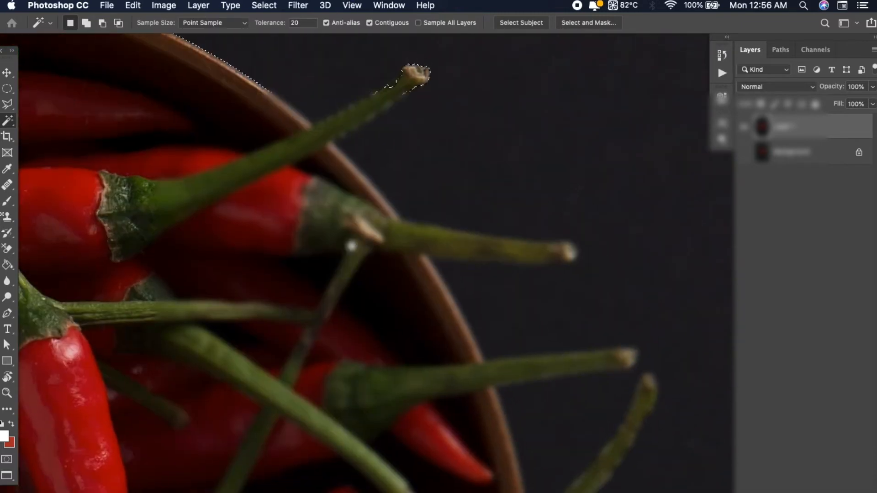
drag(298, 140, 377, 244)
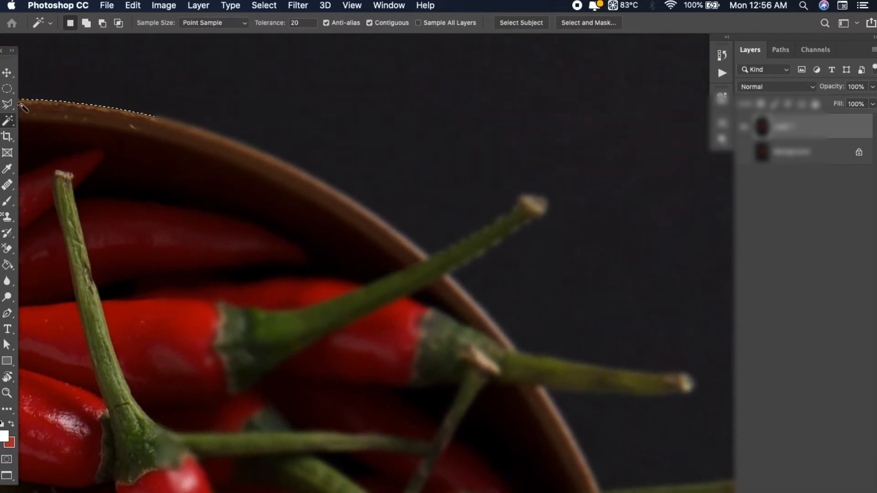
Subtract the missed tip and upper edge of the bowl's upper-right chilli stem from the backdrop selection with the Polygonal Lasso
click(10, 91)
click(12, 101)
click(9, 105)
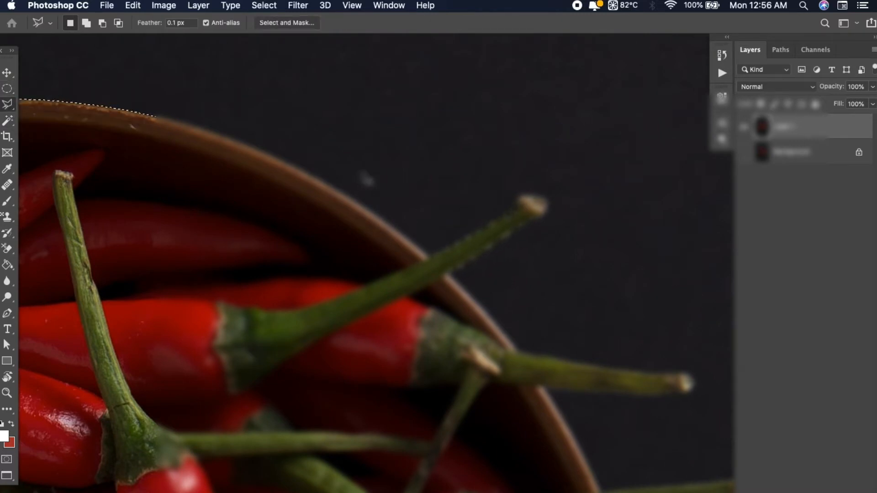
key(super+plus)
key(super+plus)
drag(456, 235, 213, 372)
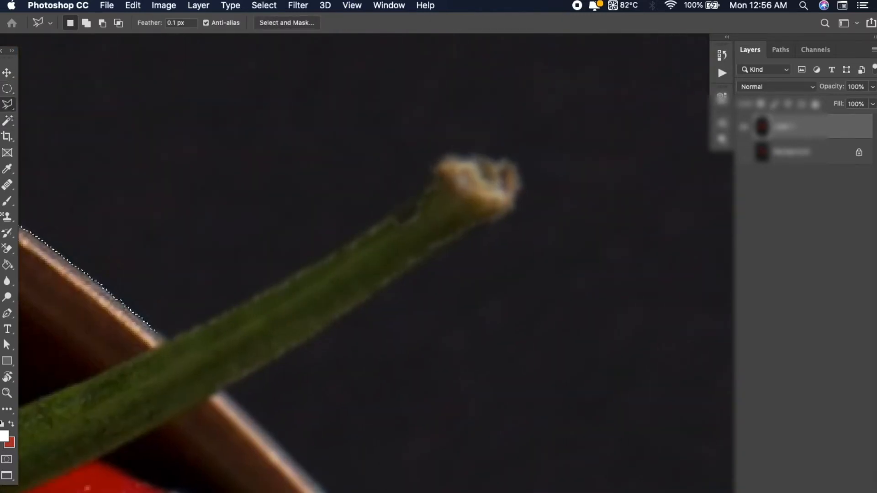
key(alt)
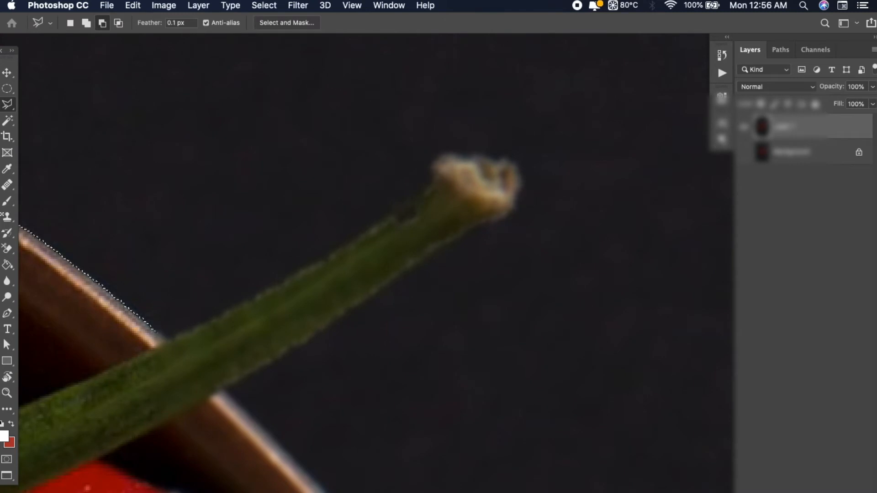
click(422, 182)
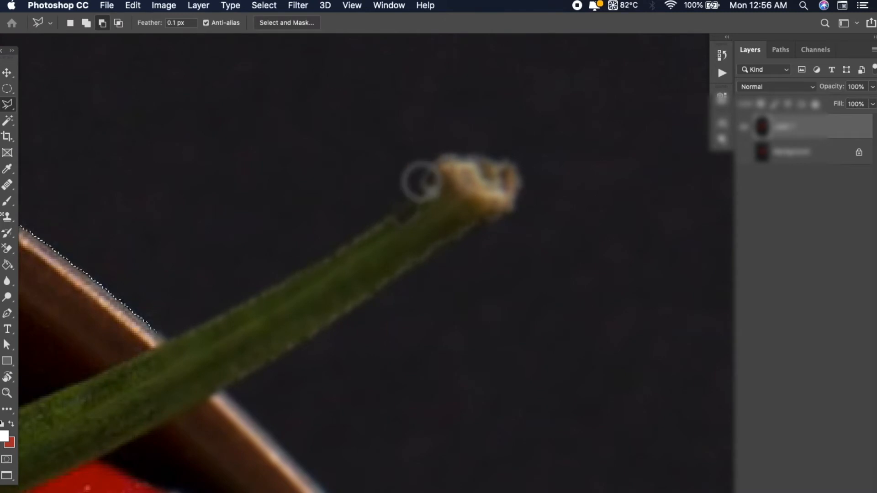
click(399, 203)
click(353, 242)
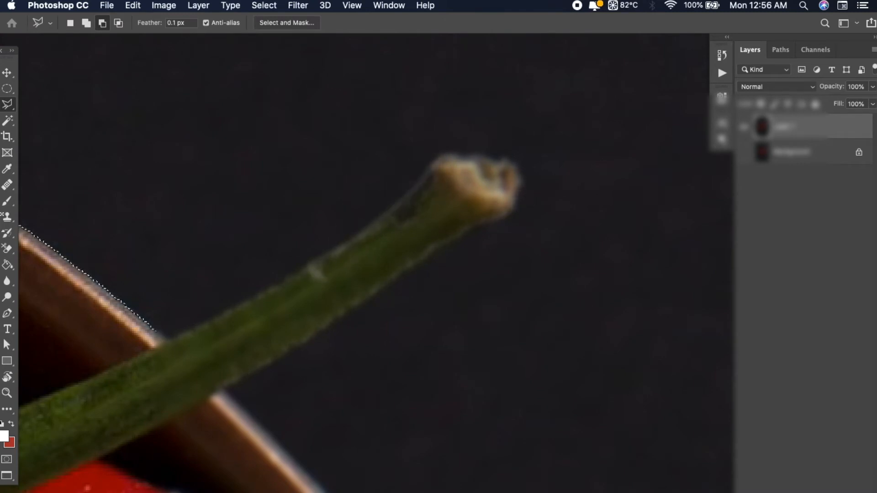
key(BackSpace)
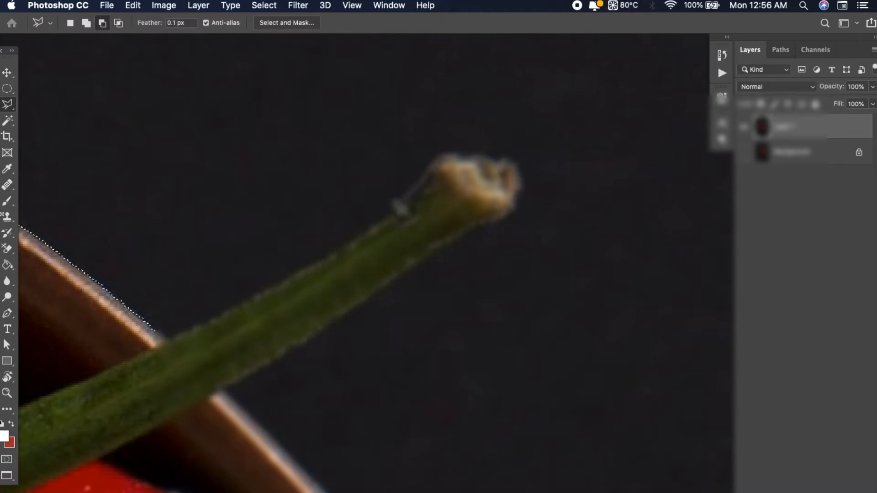
key(BackSpace)
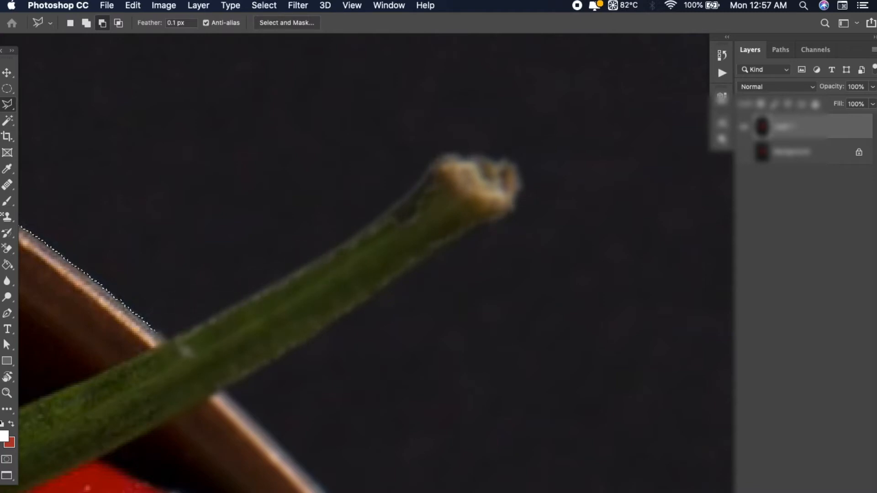
click(169, 346)
click(338, 300)
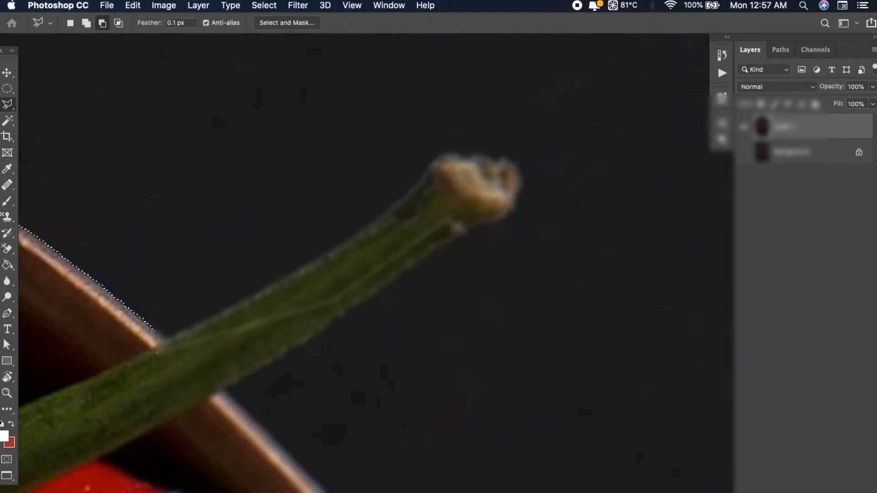
click(448, 219)
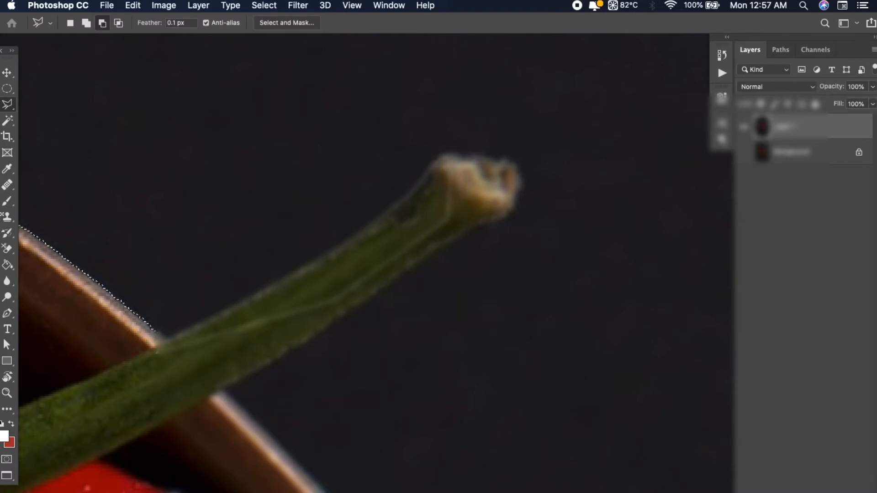
scroll(442, 161, up, 5)
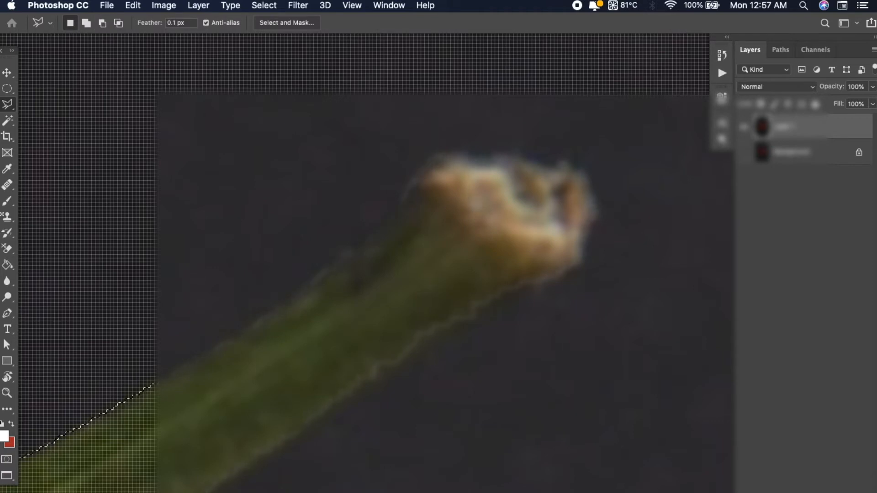
Subtract the upright chilli stem crossing the bowl's top rim from the backdrop selection with the Polygonal Lasso
key(super+minus)
key(super+minus)
key(super+minus)
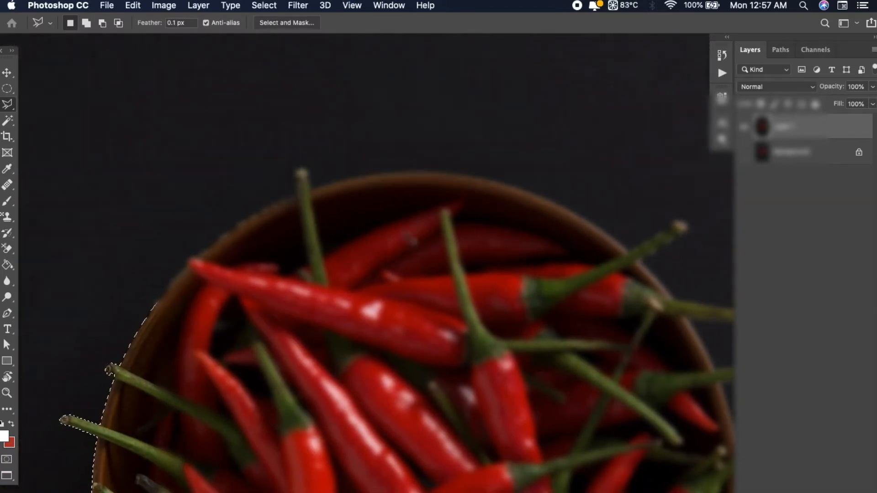
key(super+plus)
key(super+plus)
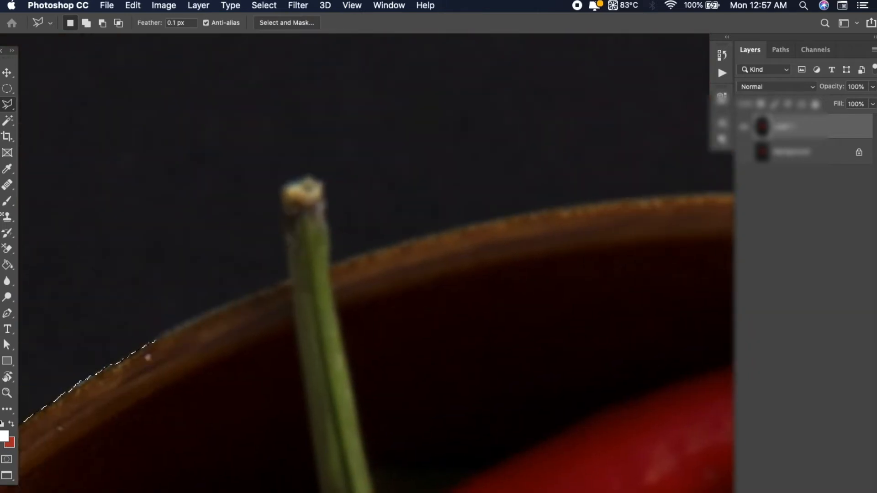
alt+click(309, 181)
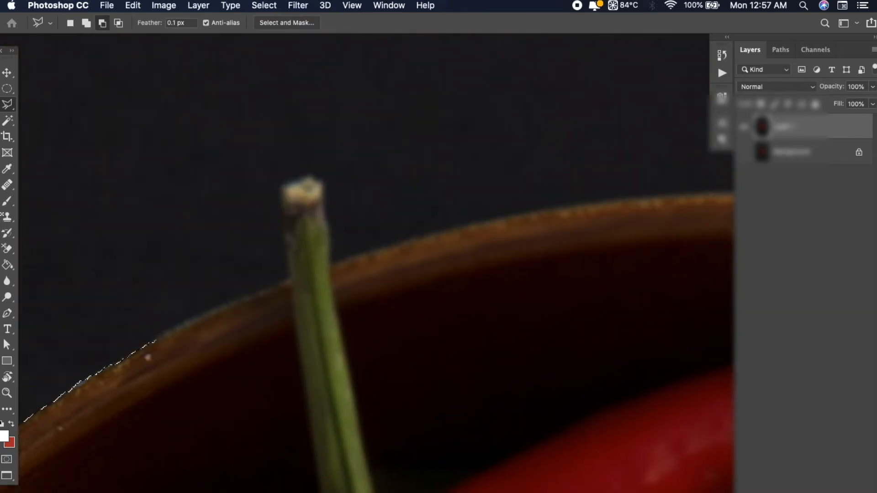
click(282, 209)
click(286, 236)
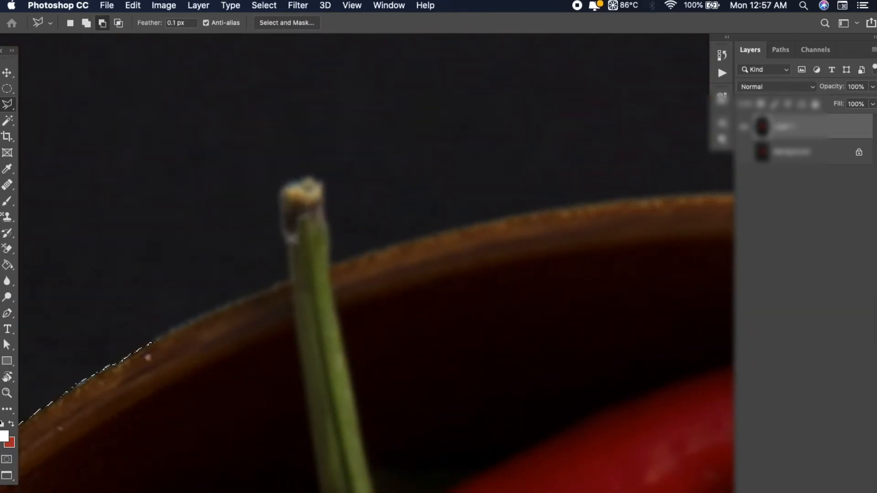
click(297, 305)
click(298, 305)
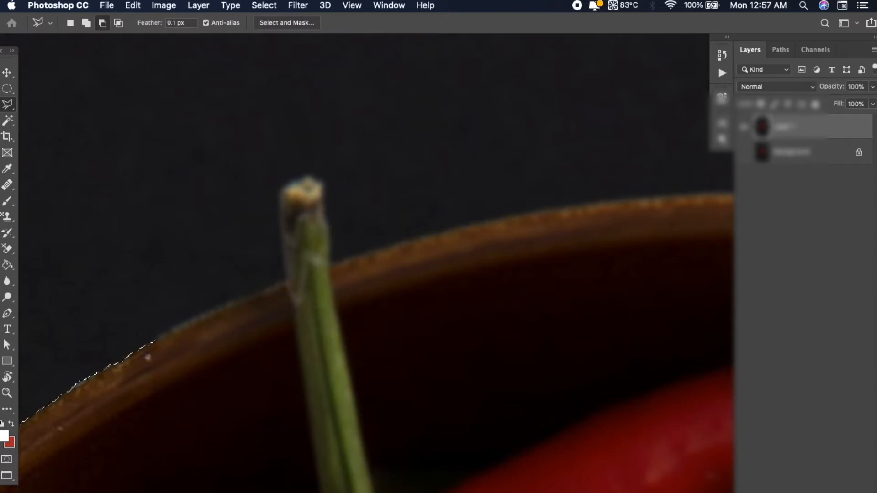
click(323, 204)
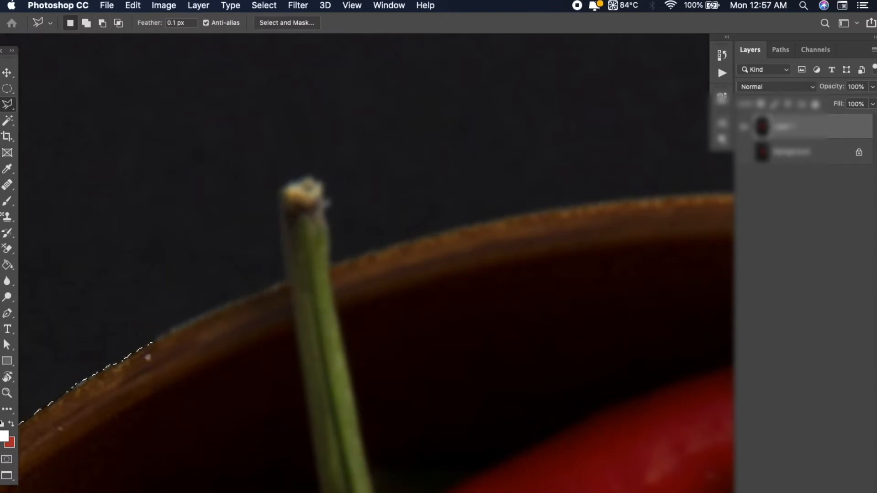
Subtract the tip of the upper of the chilli stems crossing the bowl's left rim from the backdrop selection with the Polygonal Lasso
key(super+minus)
key(super+minus)
key(super+minus)
drag(410, 400, 325, 232)
drag(268, 234, 401, 317)
key(super+plus)
key(super+plus)
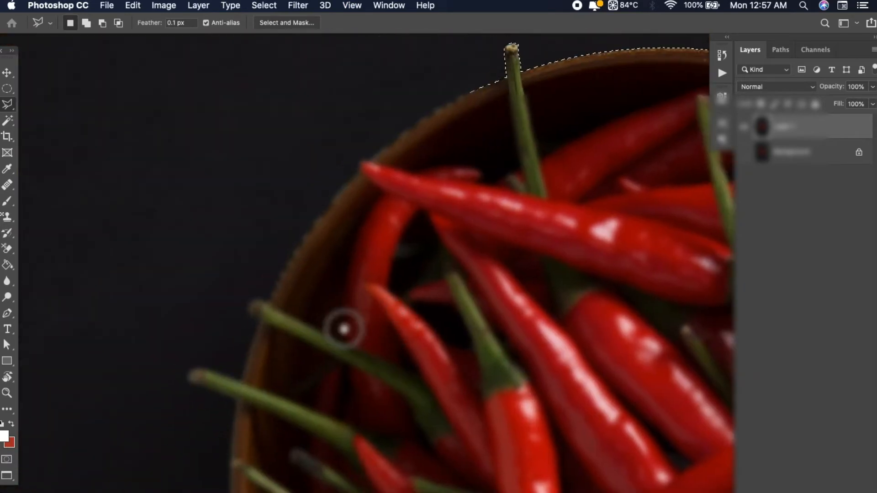
drag(344, 328, 346, 319)
key(super+plus)
key(super+plus)
key(super+plus)
drag(157, 344, 488, 237)
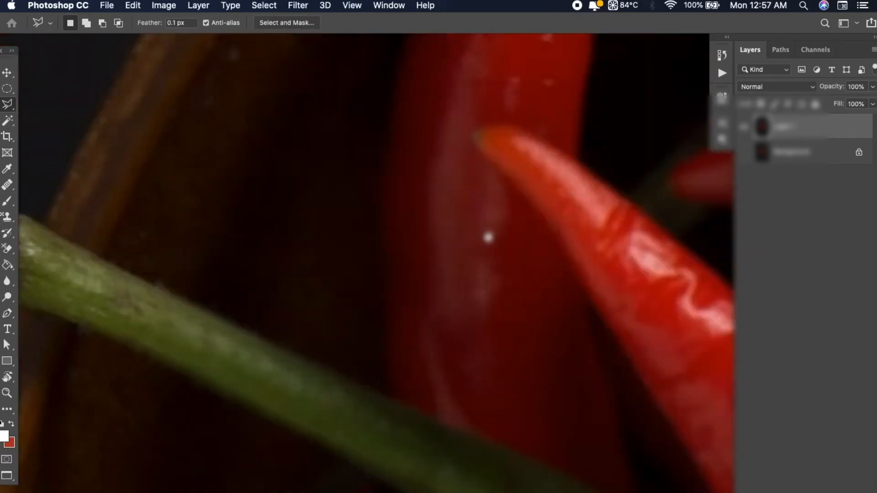
drag(187, 339, 358, 289)
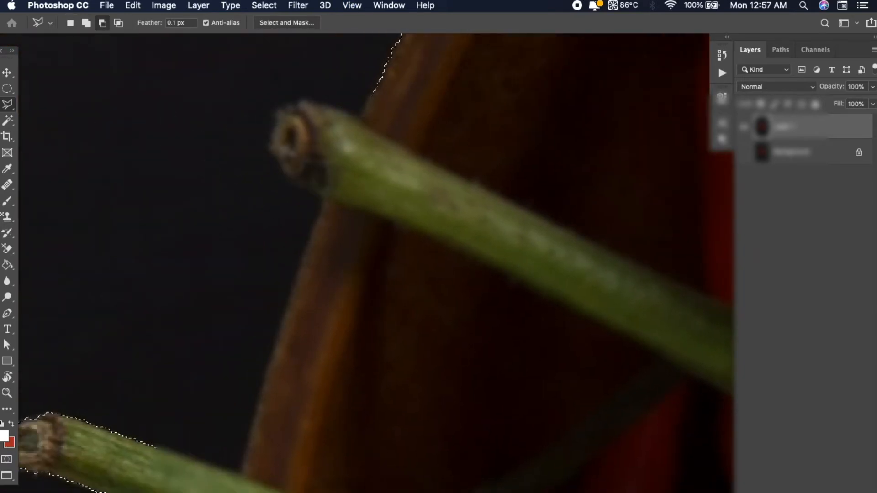
alt+click(276, 161)
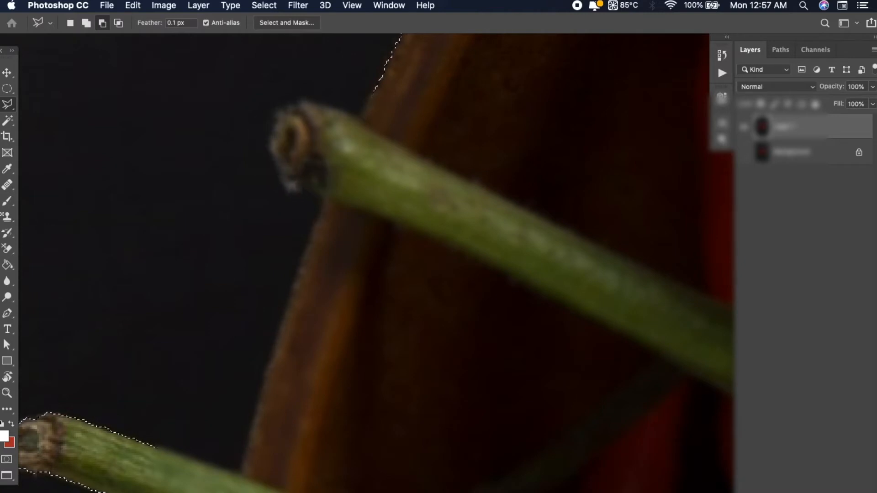
click(284, 176)
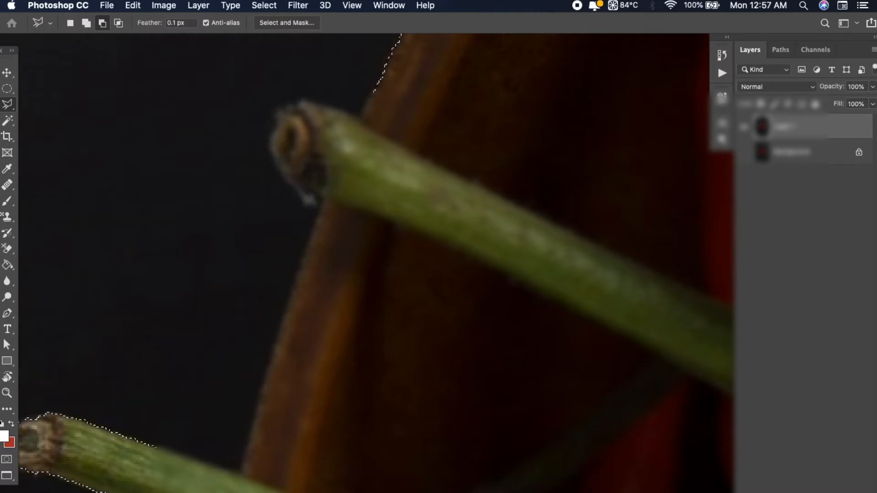
click(300, 188)
click(325, 199)
click(356, 217)
click(379, 169)
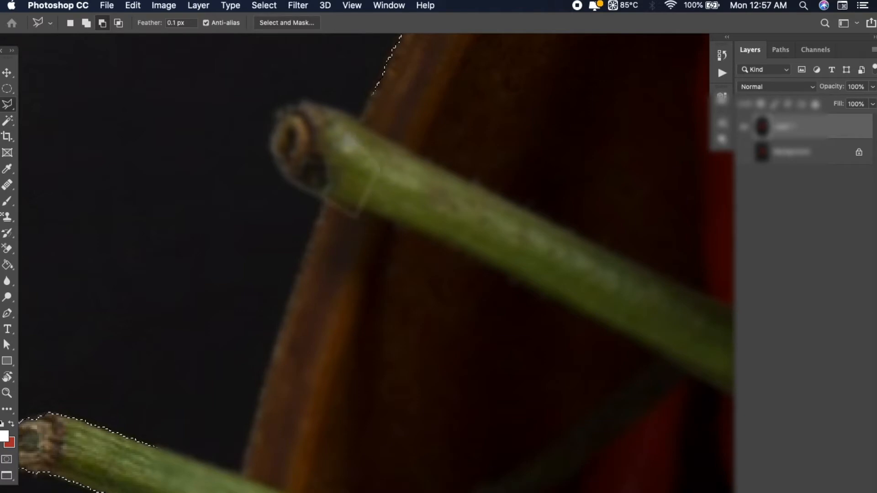
click(346, 132)
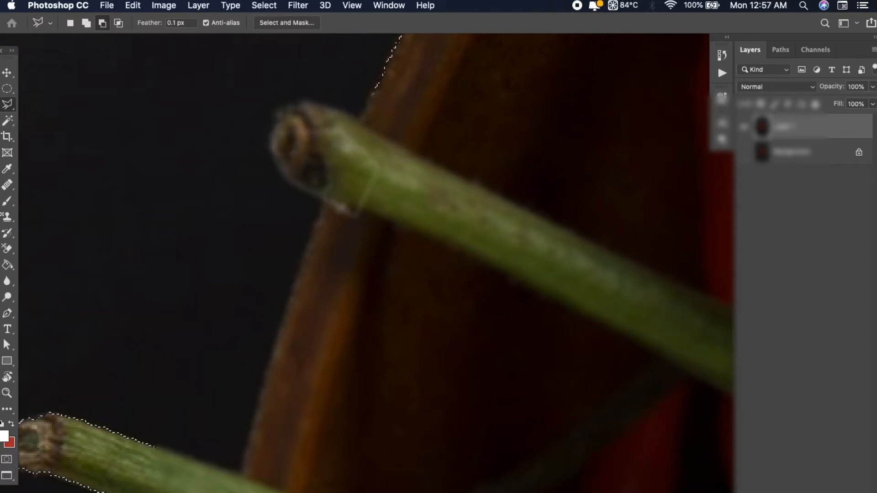
key(Return)
Review the corrected backdrop selection around the whole chilli bowl and out to the photo's borders
key(super+minus)
key(super+minus)
key(super+minus)
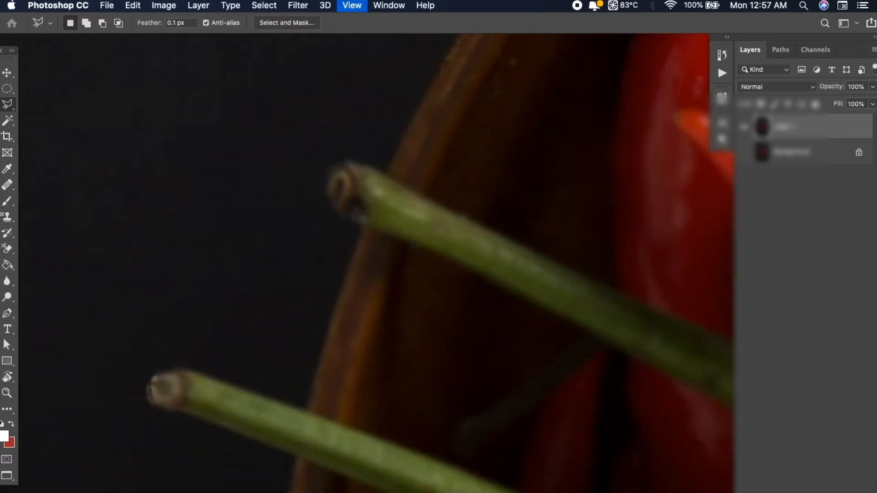
key(super+minus)
drag(523, 302, 349, 259)
key(super+minus)
key(super+minus)
drag(550, 296, 465, 273)
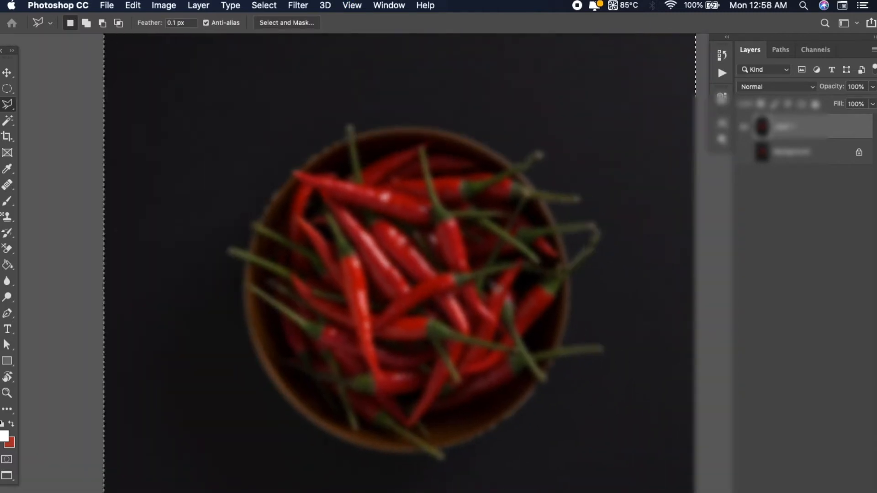
key(super+minus)
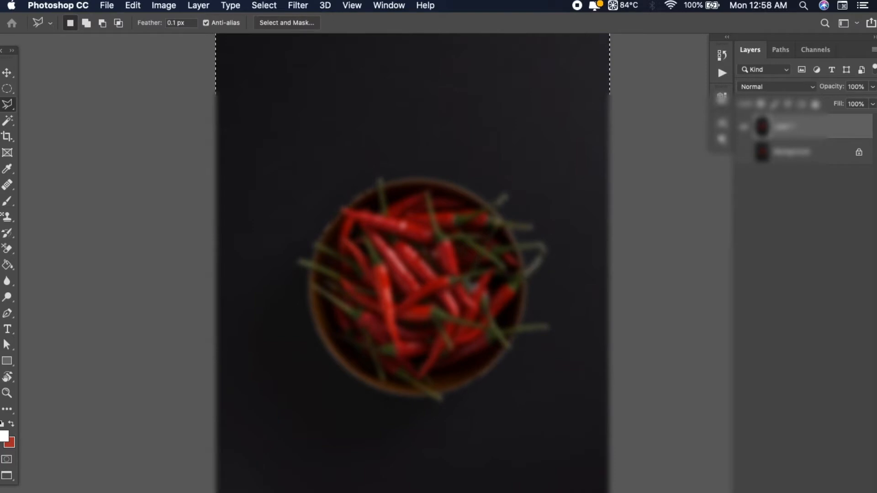
key(super+minus)
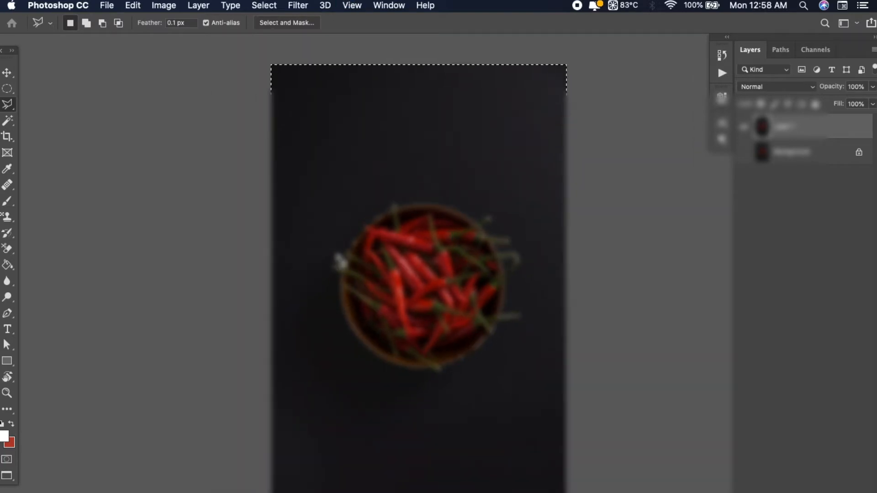
key(super+j)
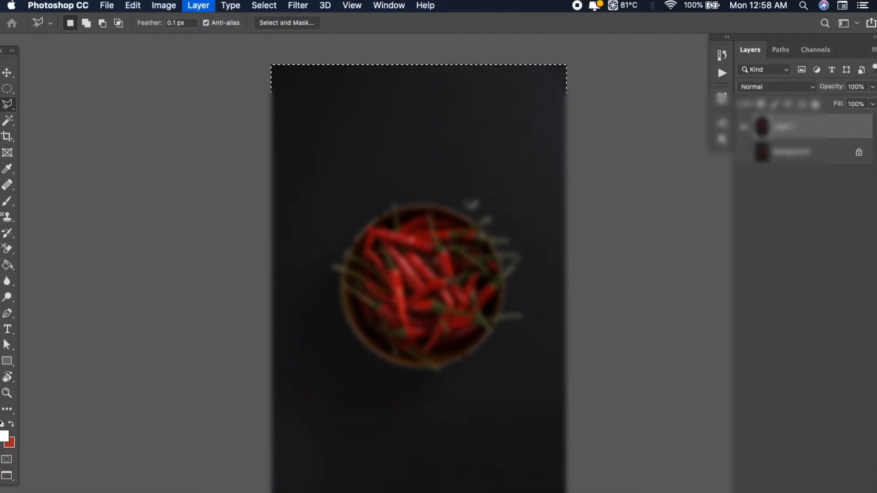
key(super+j)
key(super+z)
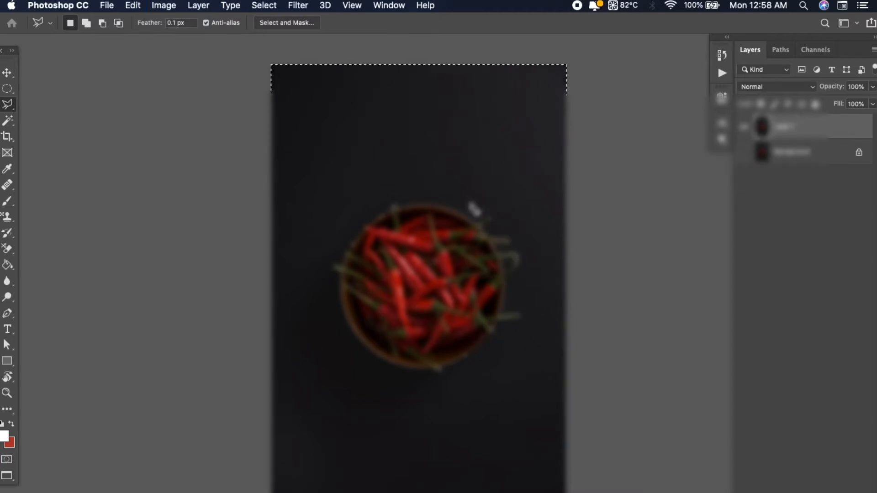
Try to delete the selected dark backdrop from the duplicated chilli bowl layer, and clear the selection
key(Delete)
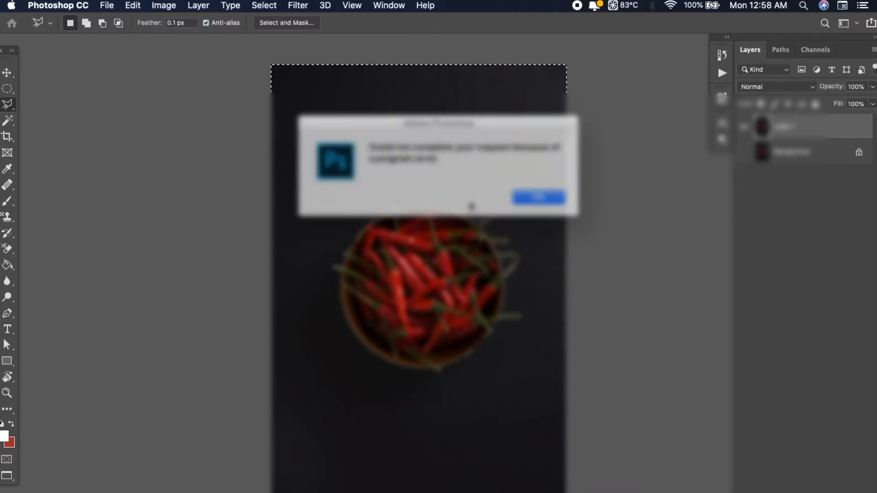
key(Return)
key(super+d)
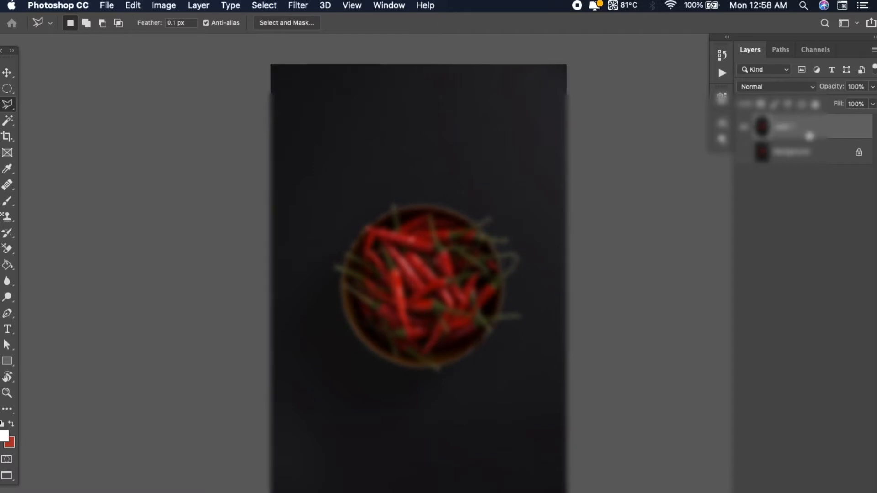
key(super+equal)
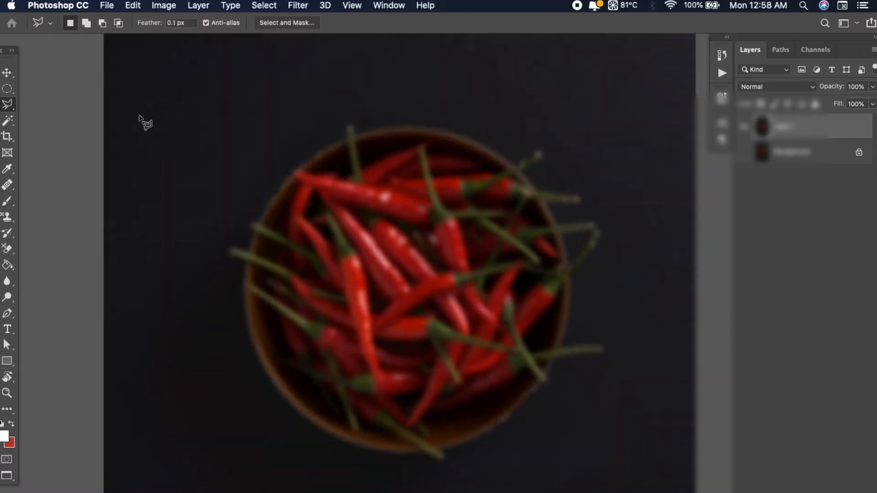
Refine the bowl selection's edge in Select and Mask by slightly raising its radius, smoothing and feather
drag(384, 301, 383, 299)
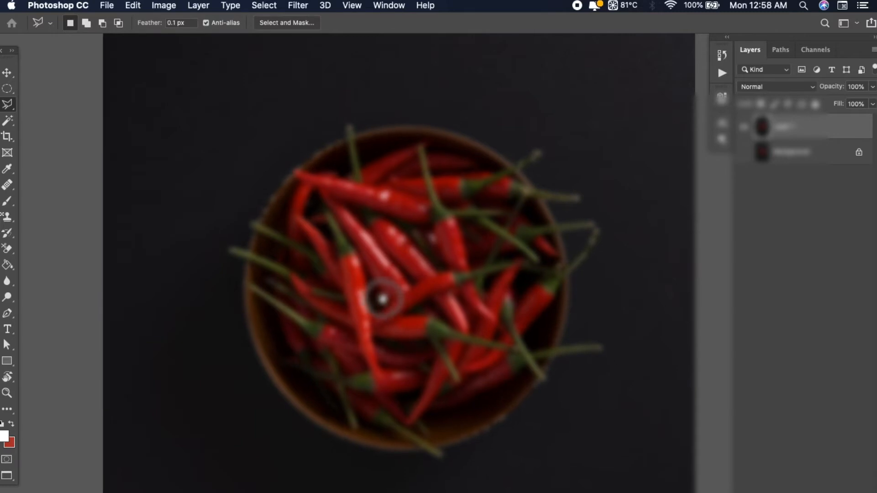
click(7, 88)
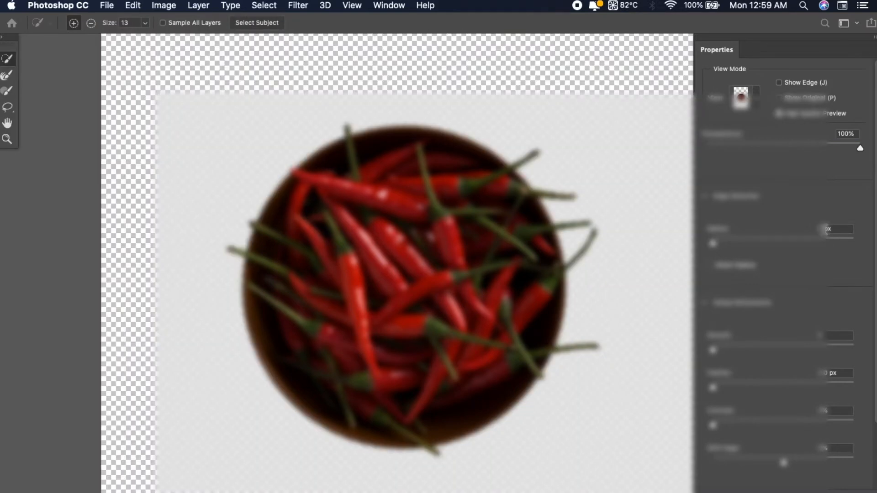
click(825, 228)
click(812, 336)
click(827, 336)
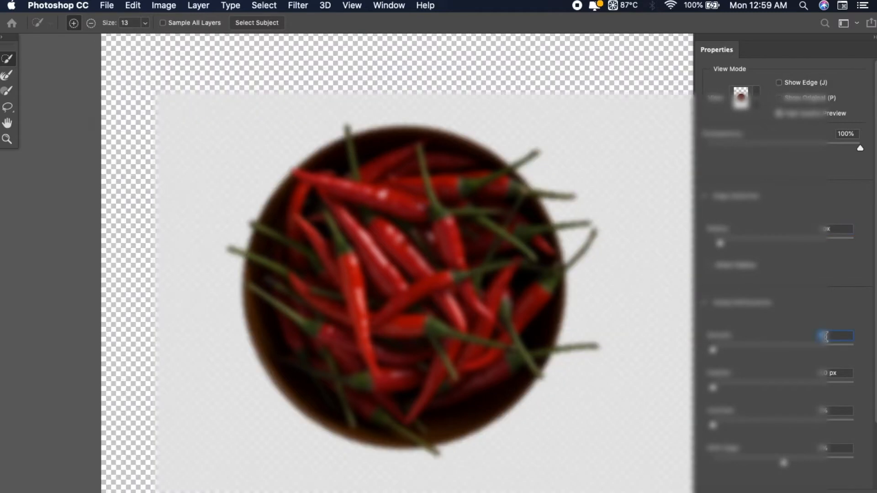
click(841, 374)
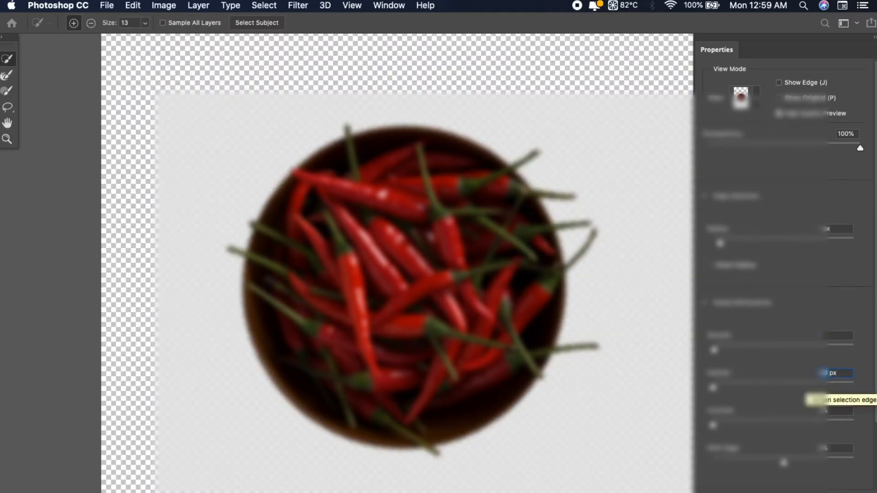
key(BackSpace)
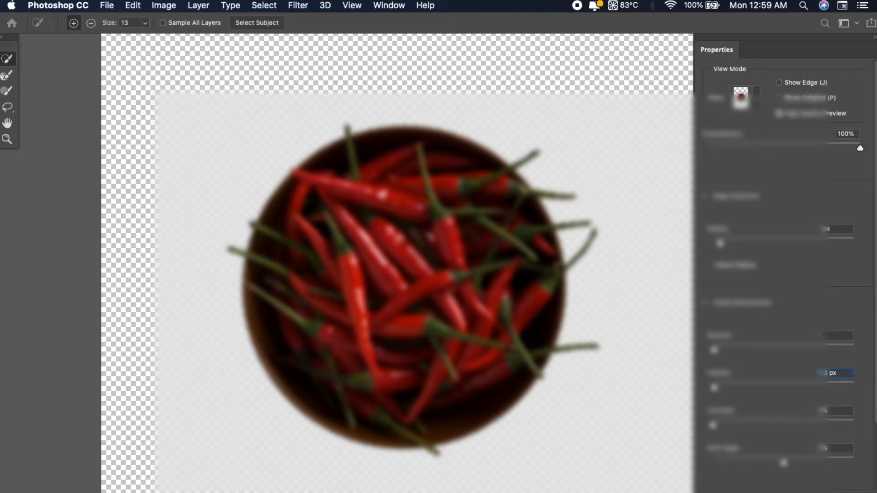
key(Return)
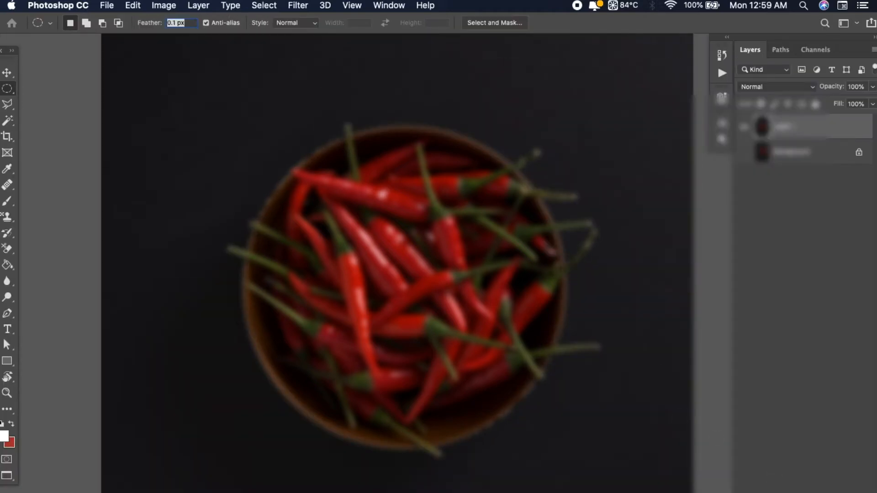
Copy the refined bowl selection onto a new layer and hide the full photo layer beneath it
key(ctrl+j)
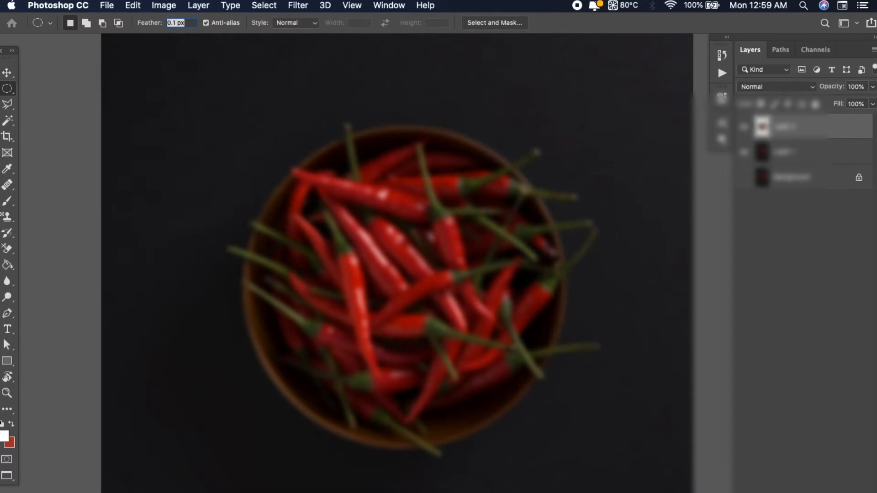
click(744, 152)
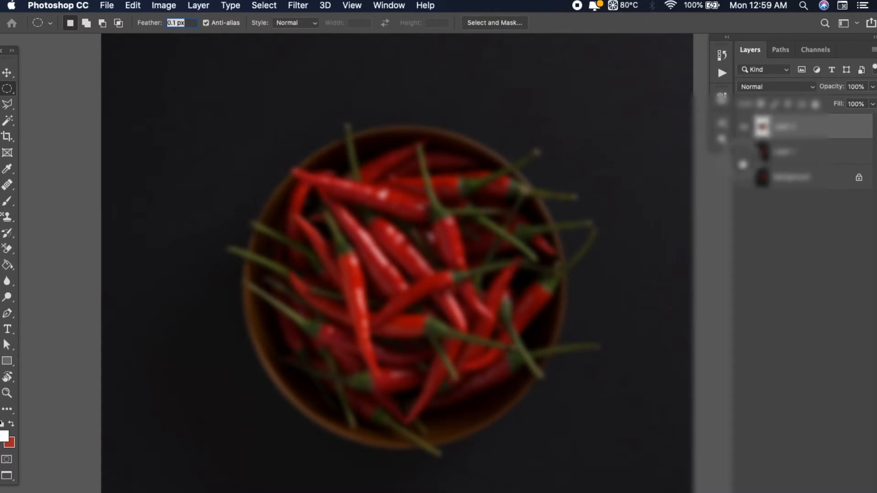
key(ctrl+minus)
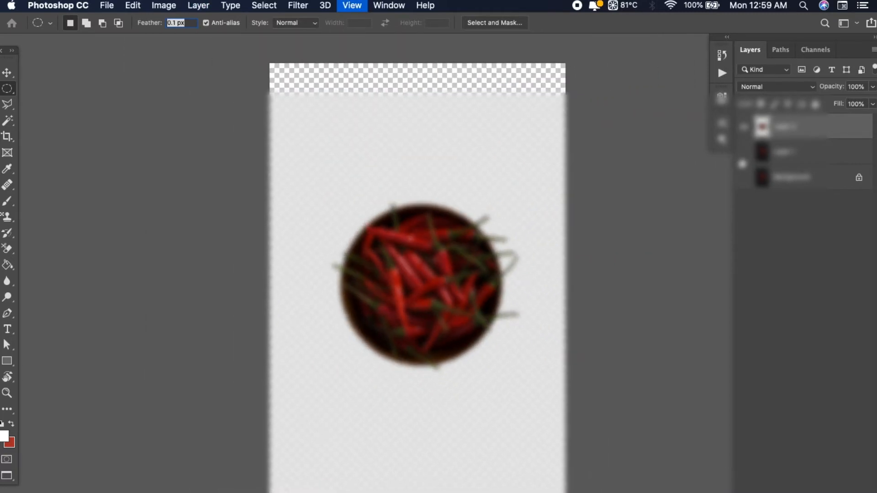
Show the chilli photo in a floating window and copy the cut-out bowl into the Rectangle 1.psb pouch artwork
key(f)
key(f)
drag(444, 71, 551, 166)
click(7, 73)
click(349, 156)
click(689, 268)
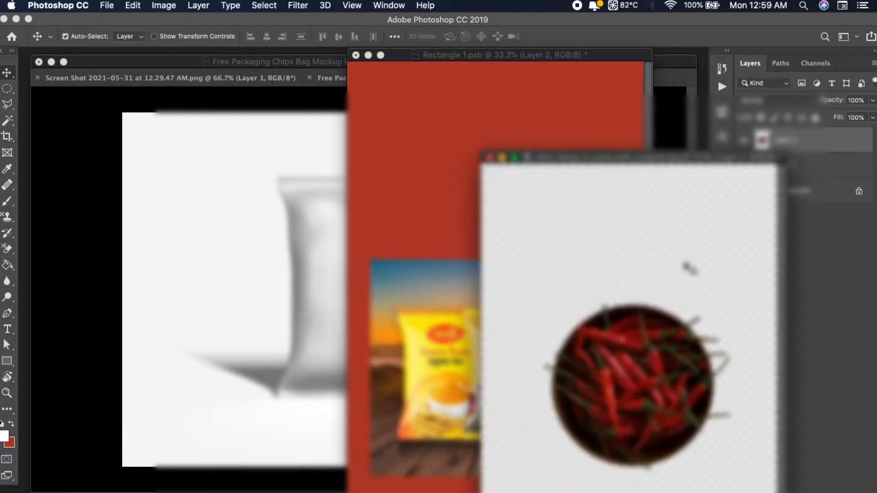
drag(661, 352, 457, 179)
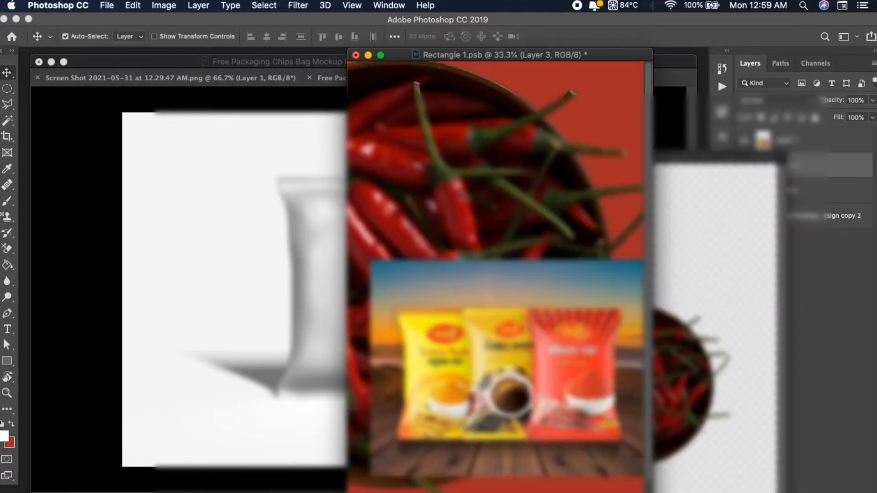
Scale down the oversized chilli bowl proportionally to fit within the pouch width, and place it above the middle of the artwork
key(f)
key(ctrl+t)
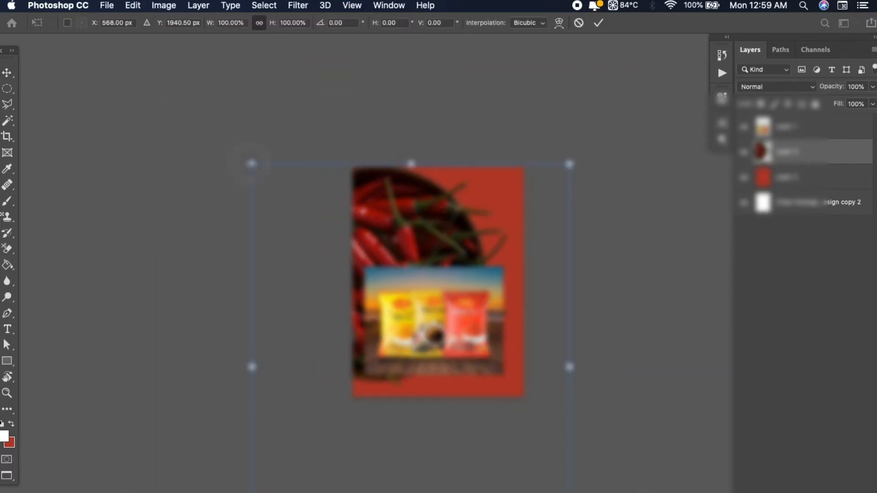
drag(251, 165, 456, 423)
drag(499, 482, 434, 287)
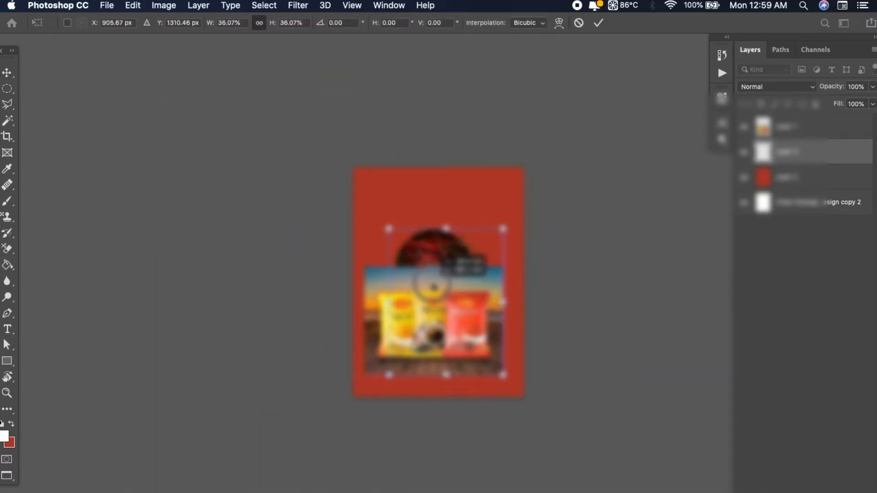
mouse_move(470, 339)
mouse_down()
mouse_move(469, 259)
mouse_move(470, 339)
mouse_up()
drag(504, 377, 588, 484)
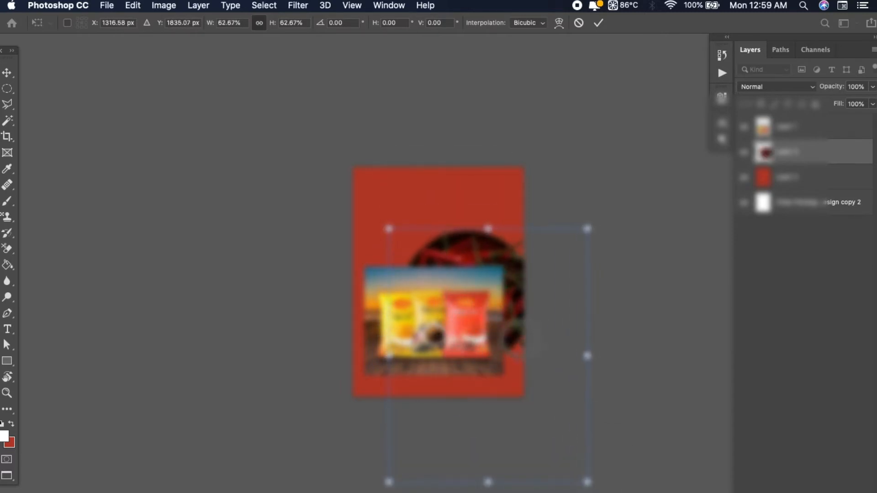
drag(517, 351, 492, 334)
drag(563, 464, 533, 426)
key(Return)
Delete the reference image of the three spice packets from the pouch artwork
key(super+plus)
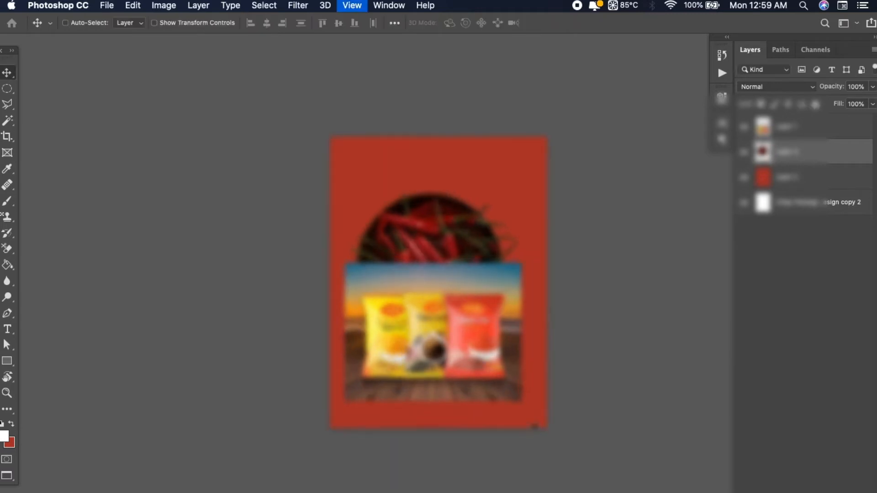
click(493, 366)
key(Delete)
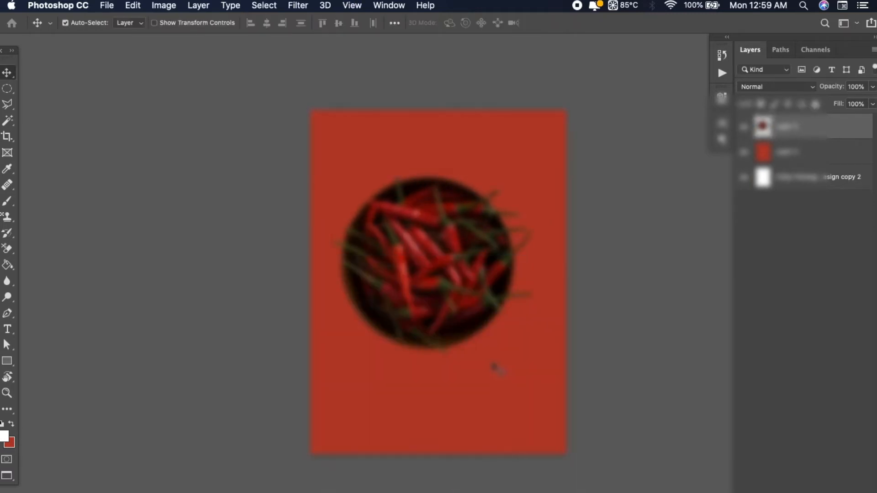
Scale the chilli bowl to about 89.33% and reposition it near the centre of the red background
key(super+t)
drag(582, 492, 555, 465)
drag(433, 280, 444, 294)
key(Return)
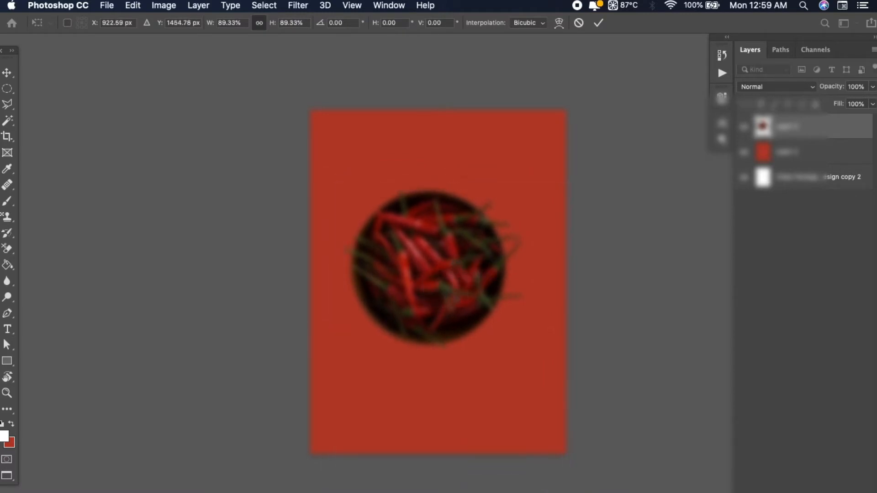
key(super+plus)
drag(525, 256, 498, 266)
drag(400, 278, 408, 285)
Sample a deep red from the chillies with the Eyedropper and fill the red background layer with it
key(i)
click(371, 221)
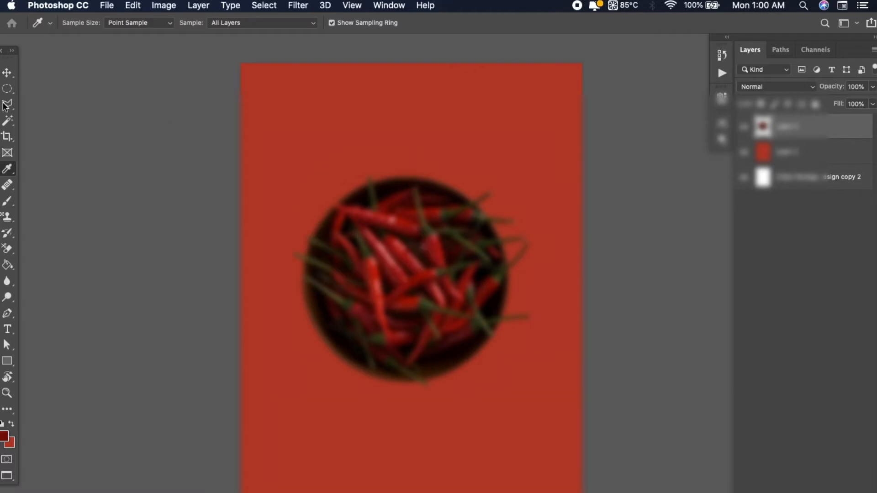
click(409, 224)
click(5, 75)
super+click(372, 130)
key(x)
key(super+BackSpace)
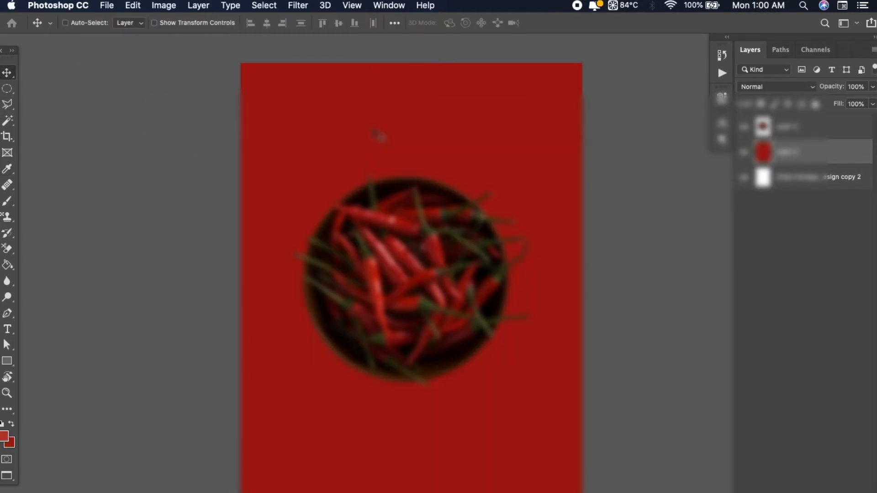
Move the chilli bowl slightly lower on the red background
drag(395, 278, 395, 301)
key(super+minus)
key(super+minus)
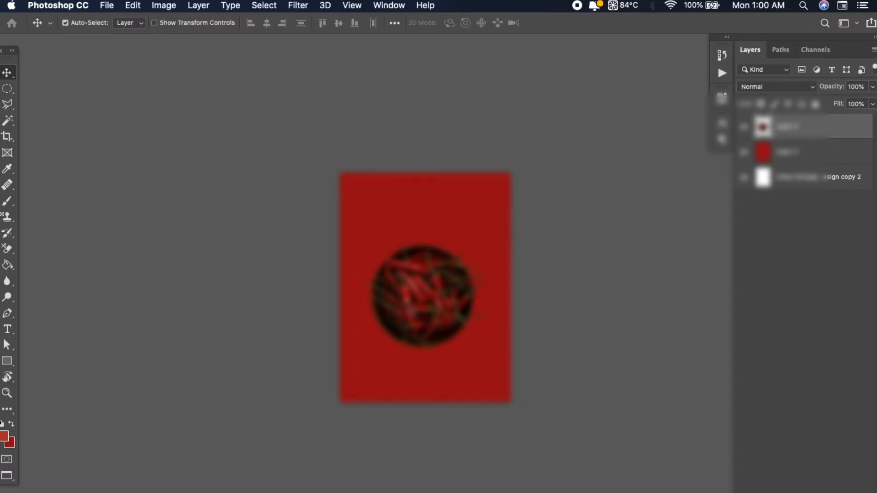
key(super+plus)
scroll(372, 289, right, 3)
scroll(372, 289, down, 2)
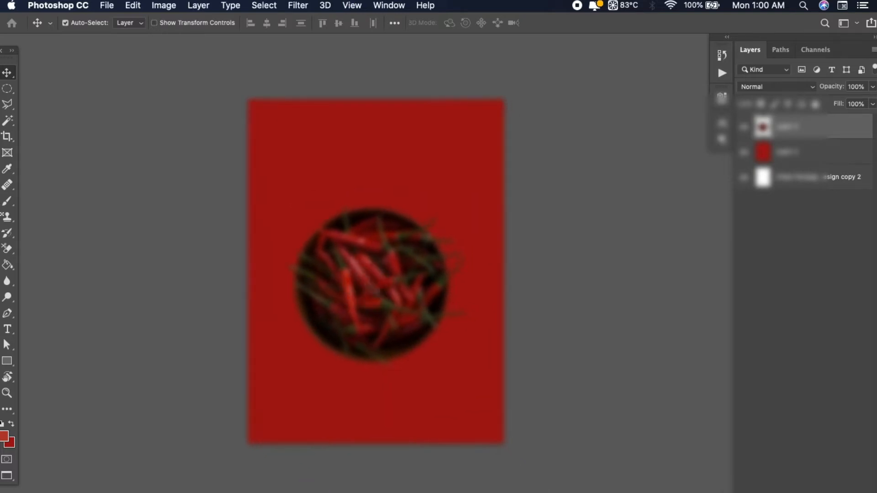
Copy the rectangular area around the chilli bowl onto its own layer, delete the original bowl layer, and check the new layer's bounds
click(581, 178)
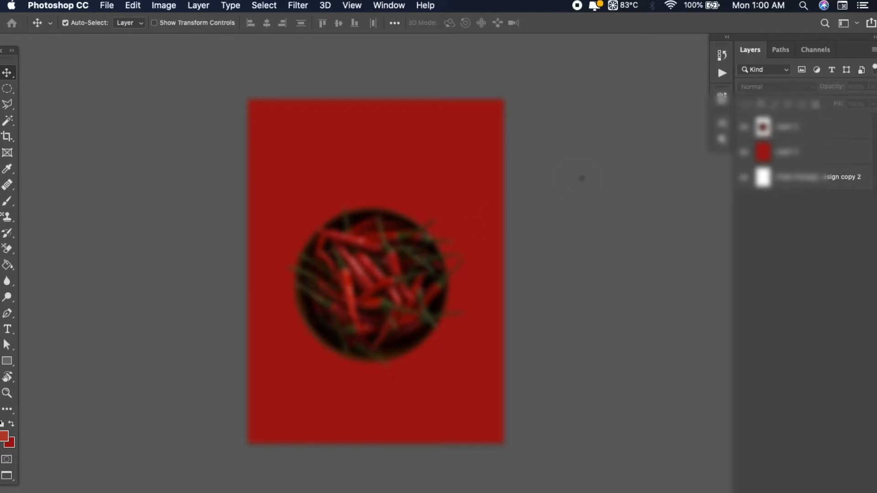
drag(6, 88, 40, 88)
drag(288, 197, 471, 370)
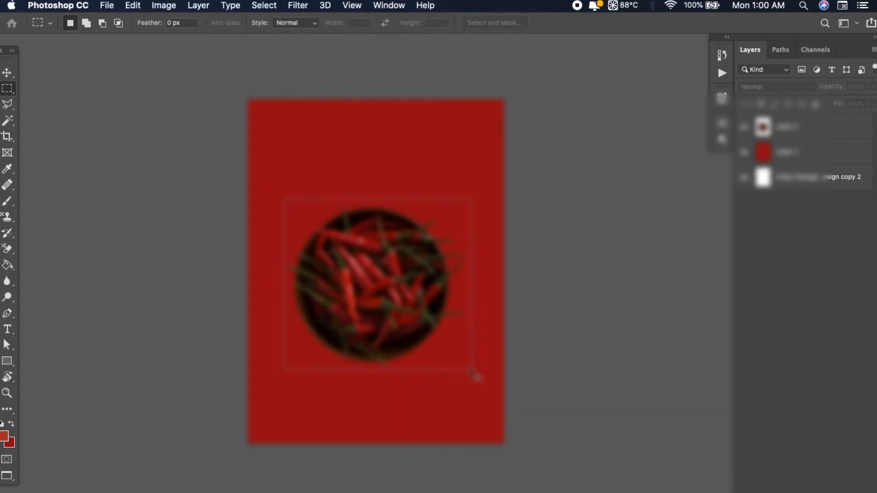
click(794, 127)
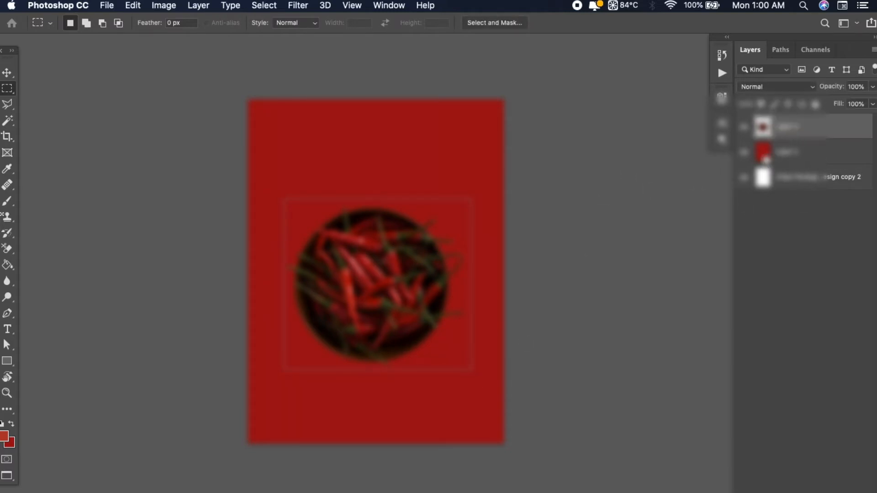
key(super+j)
click(813, 155)
key(Delete)
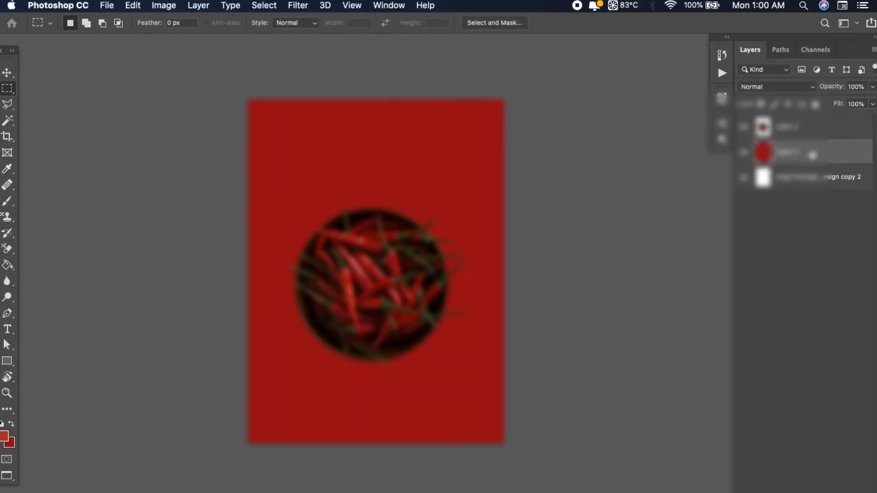
click(802, 135)
key(super+t)
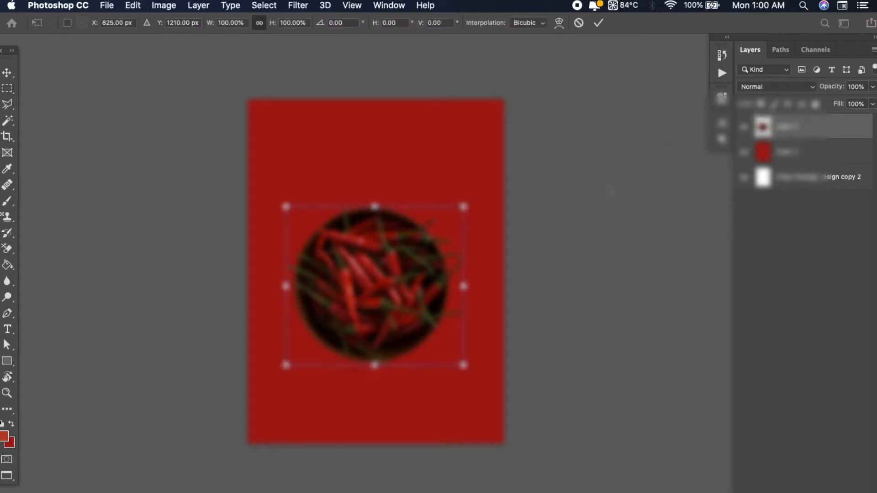
key(Return)
Align the chilli bowl with the red background layer on their horizontal and vertical centres
click(6, 73)
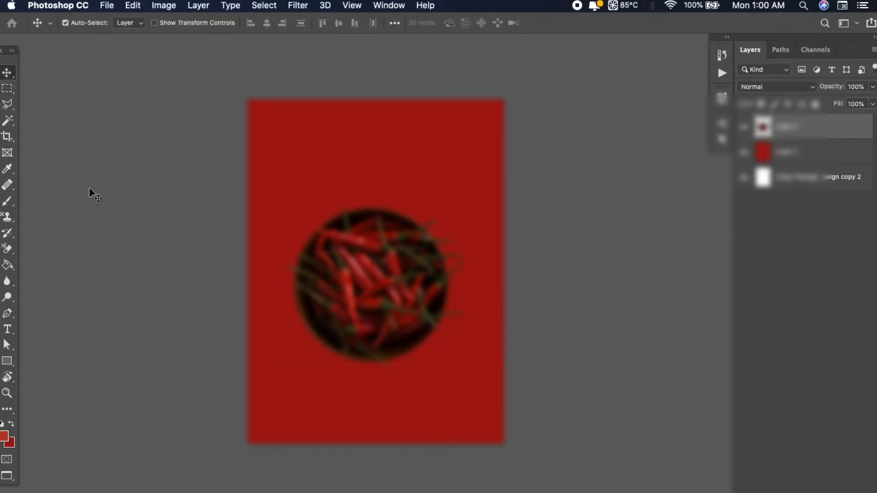
click(91, 191)
click(315, 155)
shift+click(343, 243)
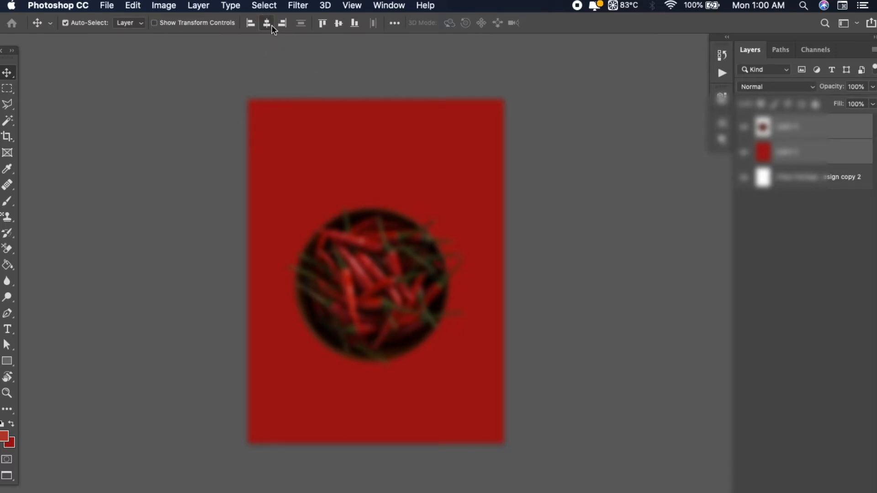
click(323, 24)
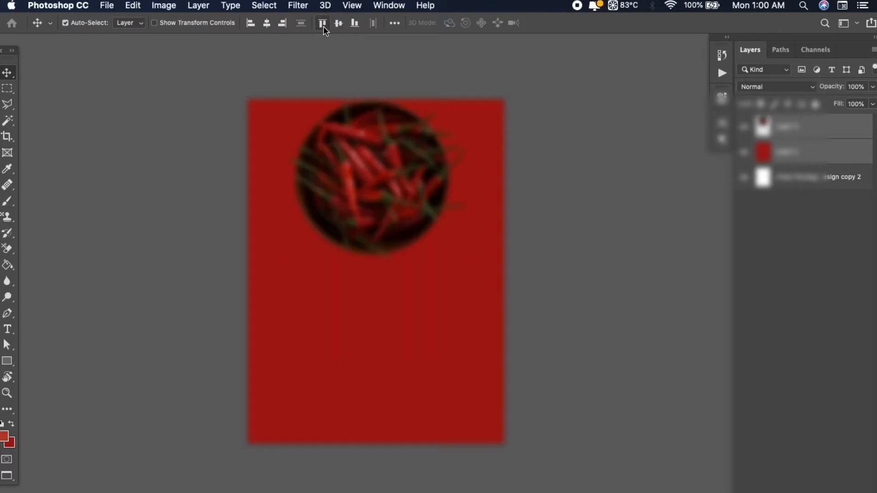
click(341, 25)
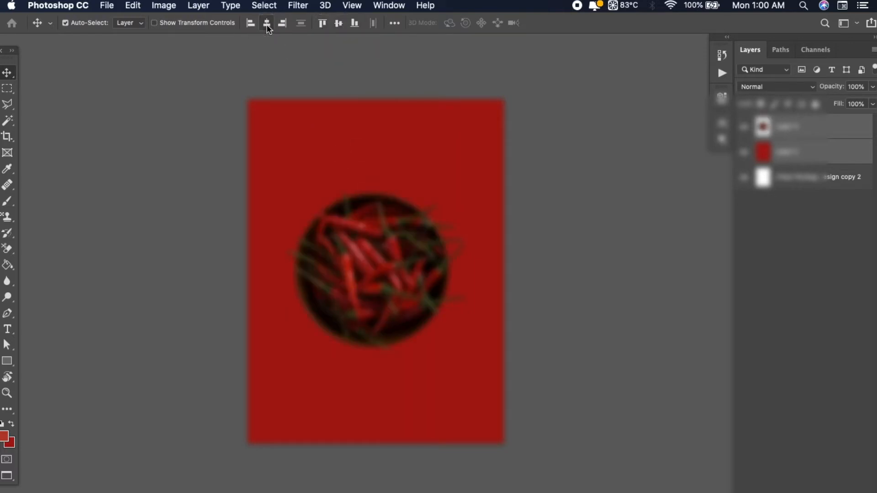
click(353, 227)
click(436, 255)
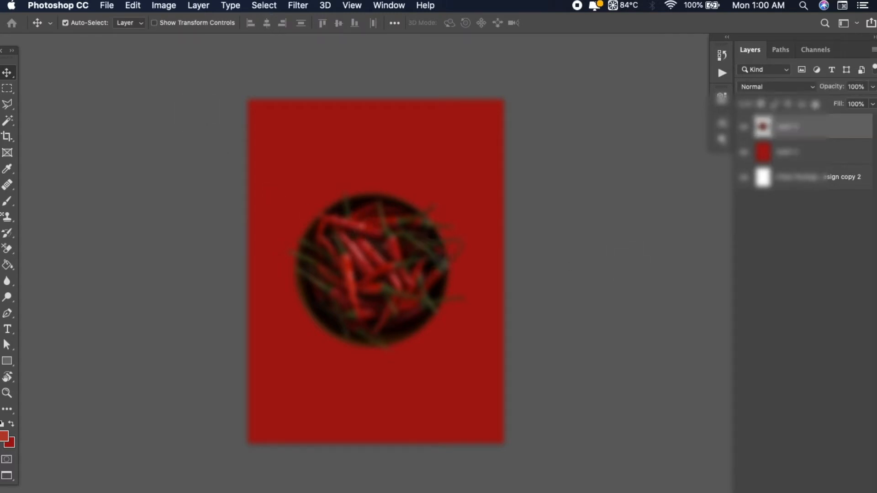
Return the pouch artwork to a floating window over the mockup and close the chilli photo document
key(super+plus)
key(super+minus)
drag(461, 306, 434, 301)
key(f)
key(f)
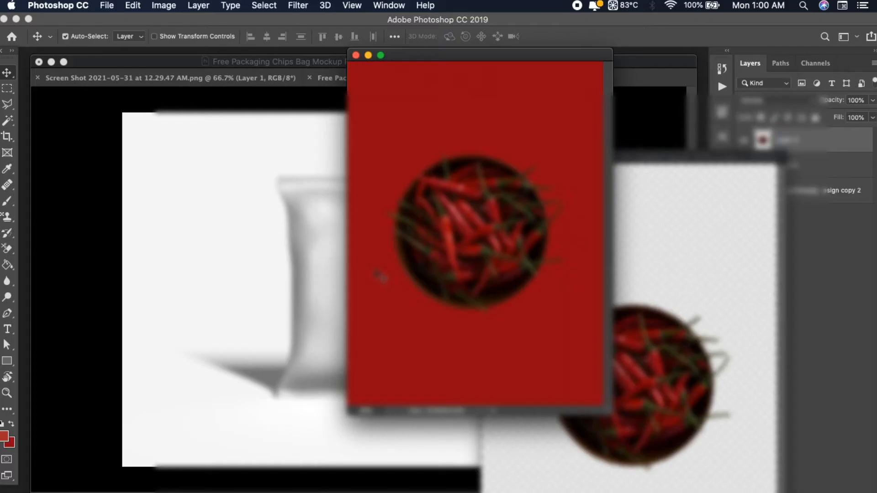
drag(427, 54, 330, 141)
key(super+w)
click(398, 194)
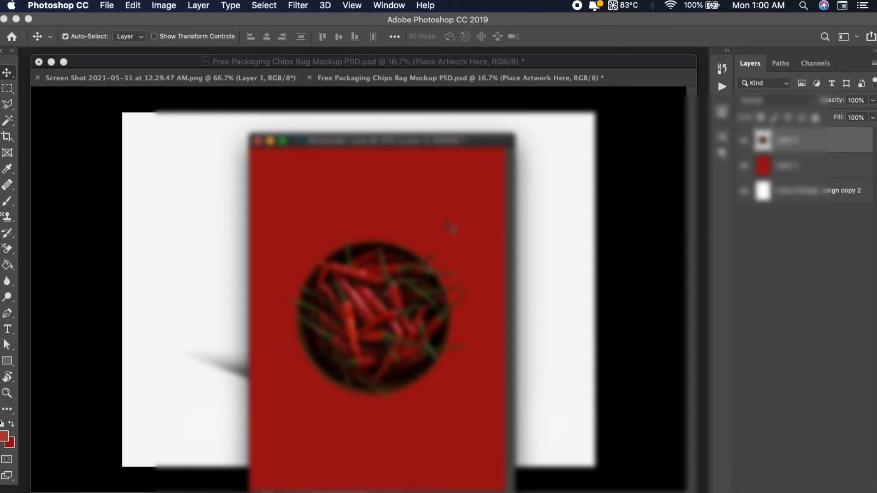
Save the pouch artwork and move its window aside to uncover the bag in the mockup
drag(430, 142, 587, 175)
key(super+s)
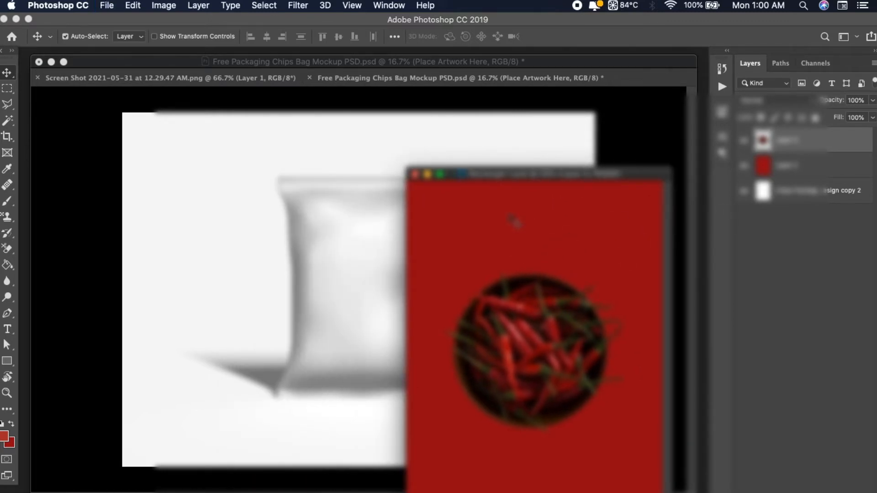
drag(509, 172, 800, 241)
click(773, 325)
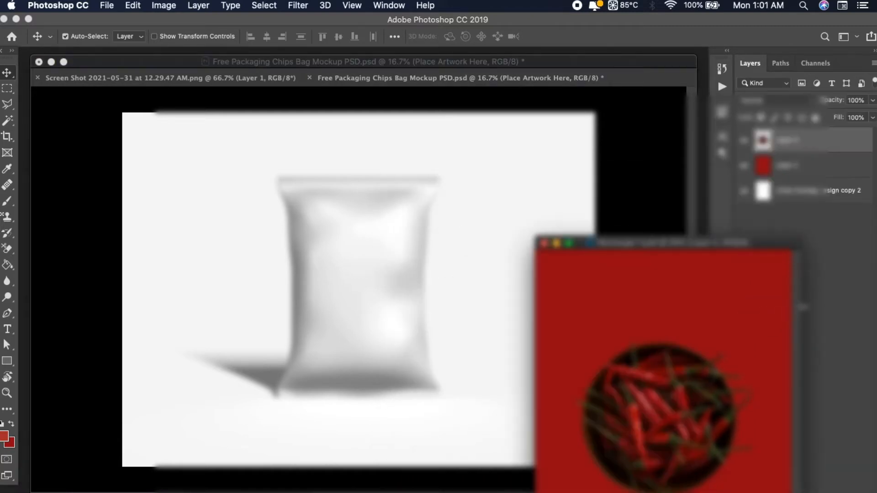
Check the updated pouch artwork on the bag mockup, with and without the red background colour layer
click(511, 246)
drag(753, 244, 649, 320)
click(582, 266)
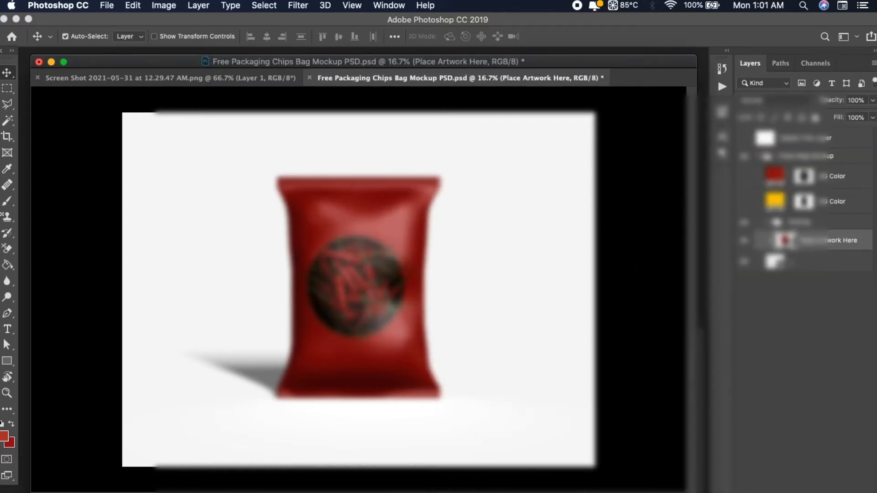
click(745, 178)
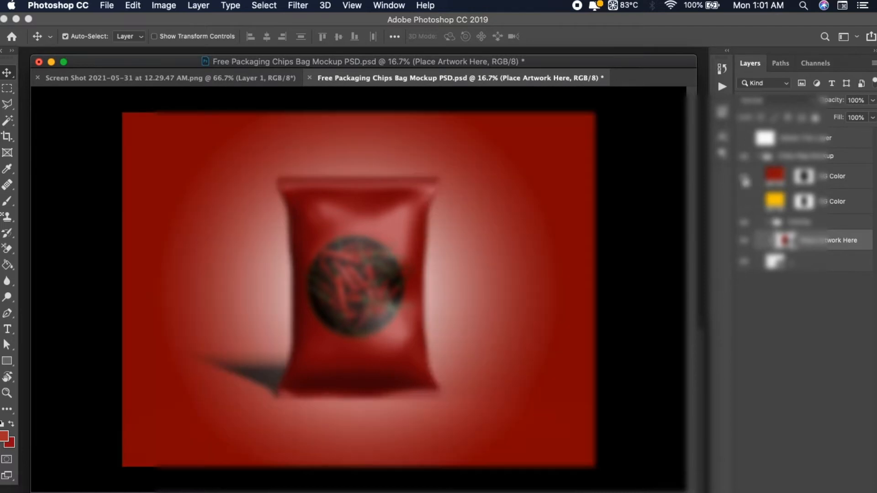
click(744, 178)
click(744, 204)
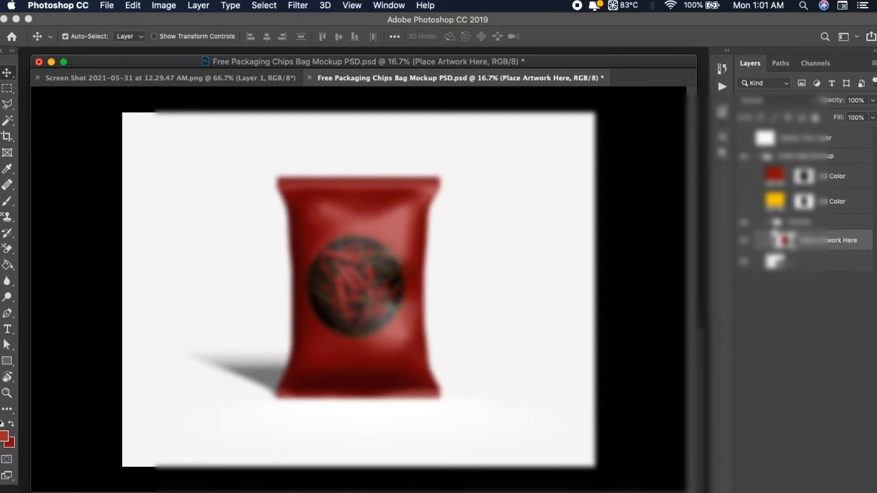
Expand the overlay group above the artwork layer and compare the bag with the group's individual layers hidden and shown
click(772, 224)
click(745, 262)
click(744, 262)
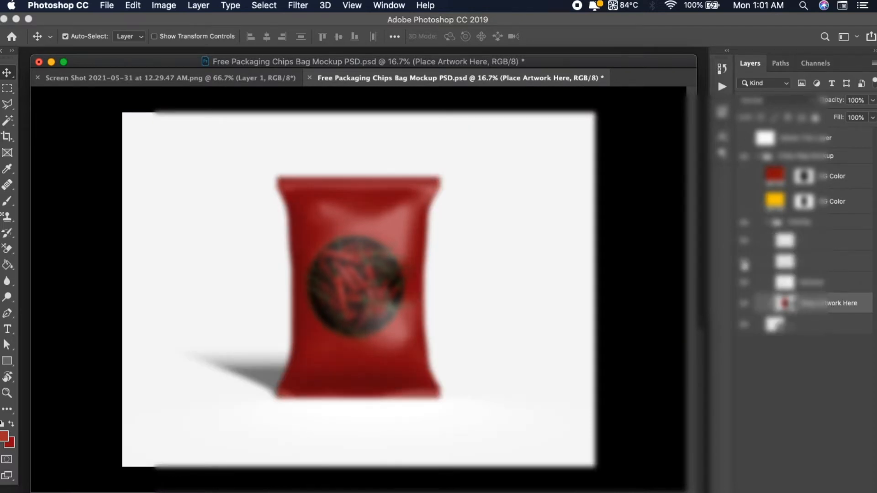
click(745, 244)
click(746, 244)
Lower the opacity of the overlay group's uppermost layer to about 16% and bring the pouch artwork window back over the mockup
click(822, 244)
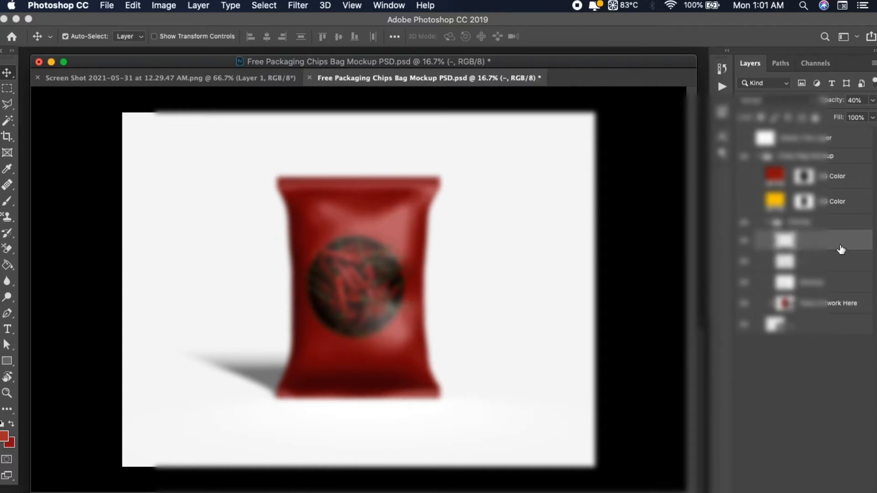
click(873, 100)
drag(839, 115, 829, 118)
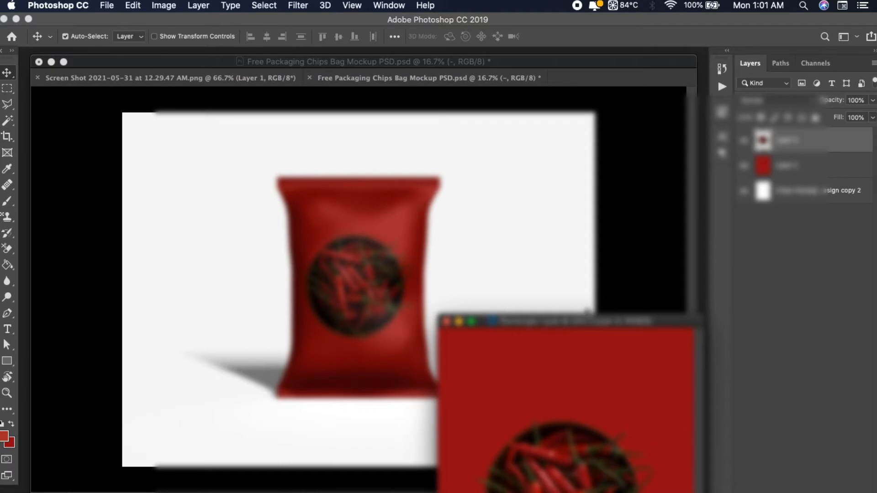
drag(587, 312, 568, 139)
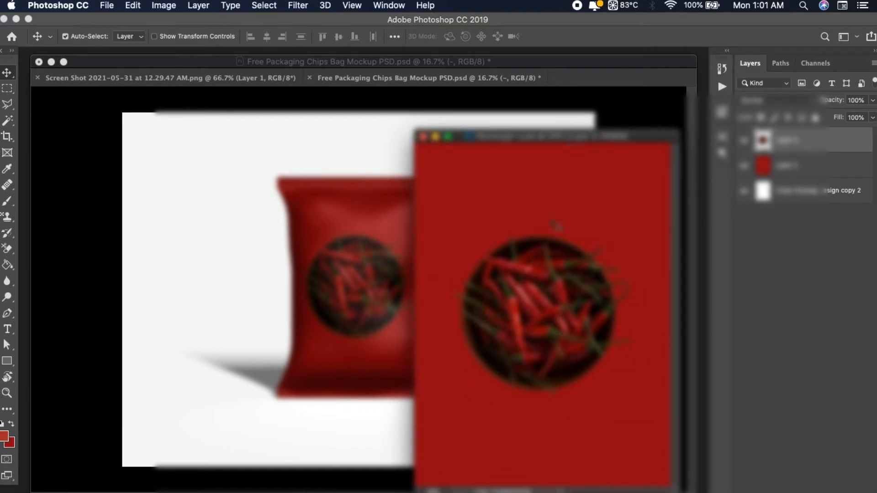
Switch to Firefox, reveal the downloaded hand-drawn-chili-peper-collection.zip in Finder and extract it
click(479, 491)
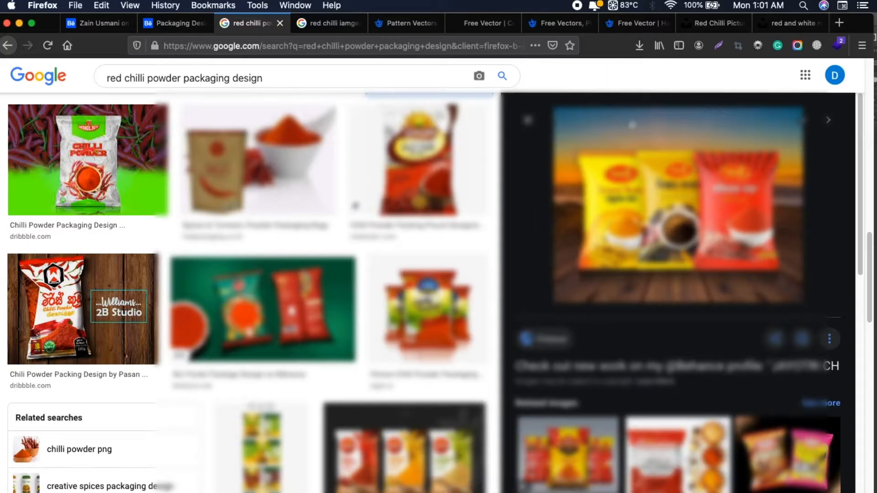
click(639, 45)
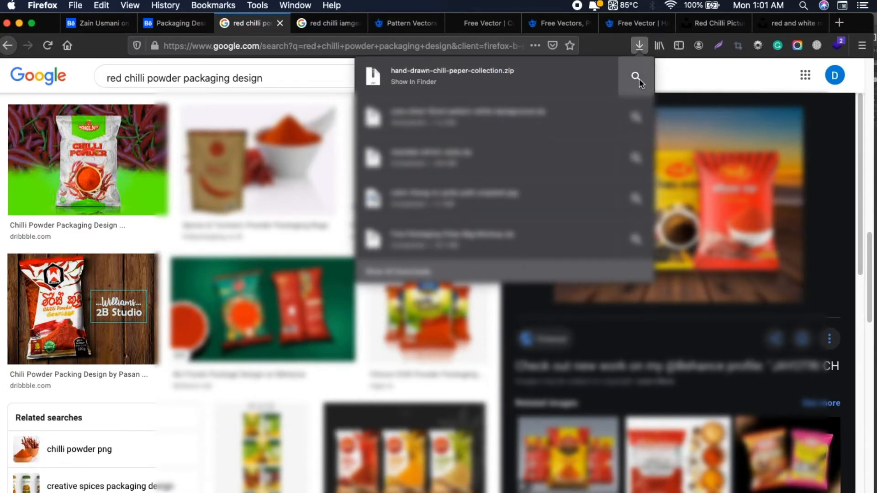
click(636, 77)
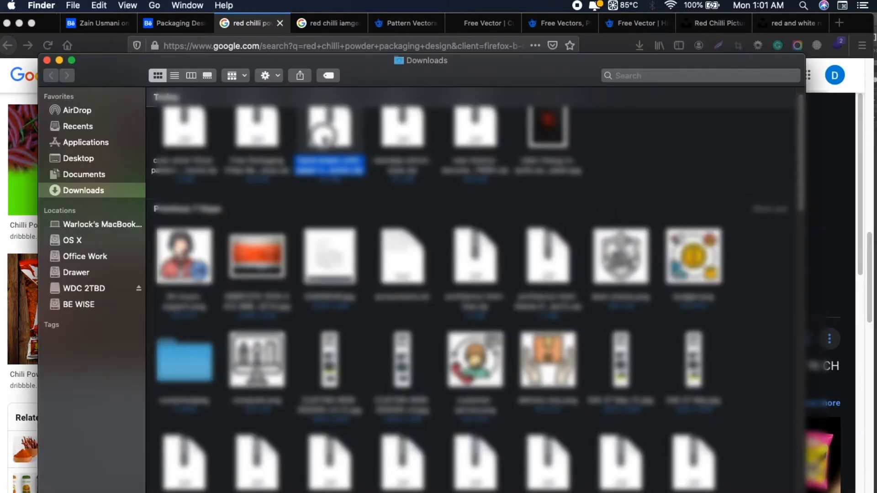
double_click(336, 149)
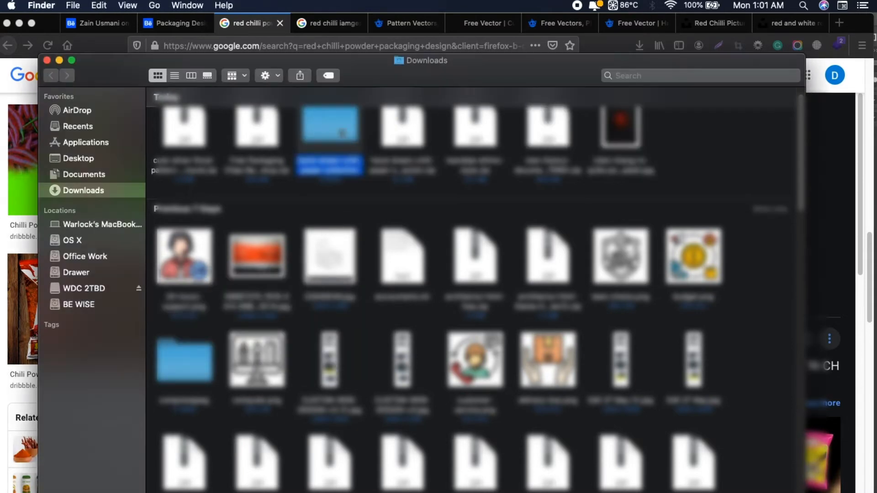
In the extracted folder, preview the chili pepper JPG and open the vector file beside it in Adobe Illustrator
key(super+o)
click(316, 111)
key(space)
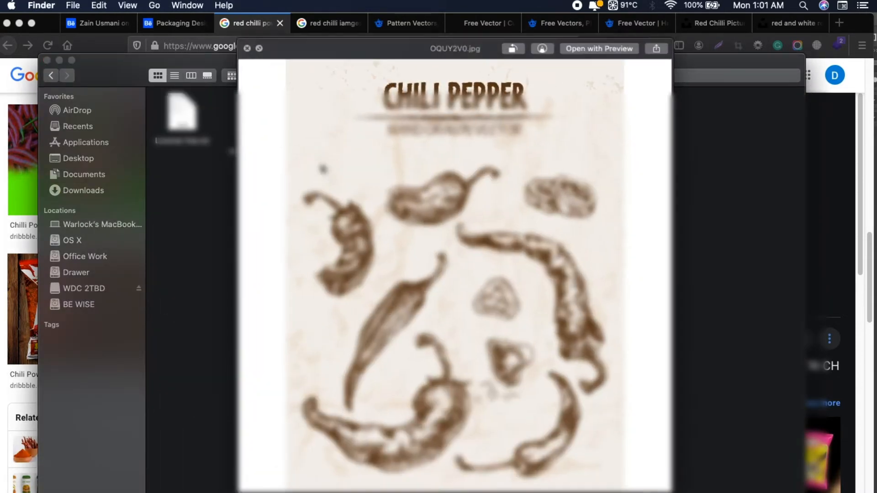
key(space)
click(395, 119)
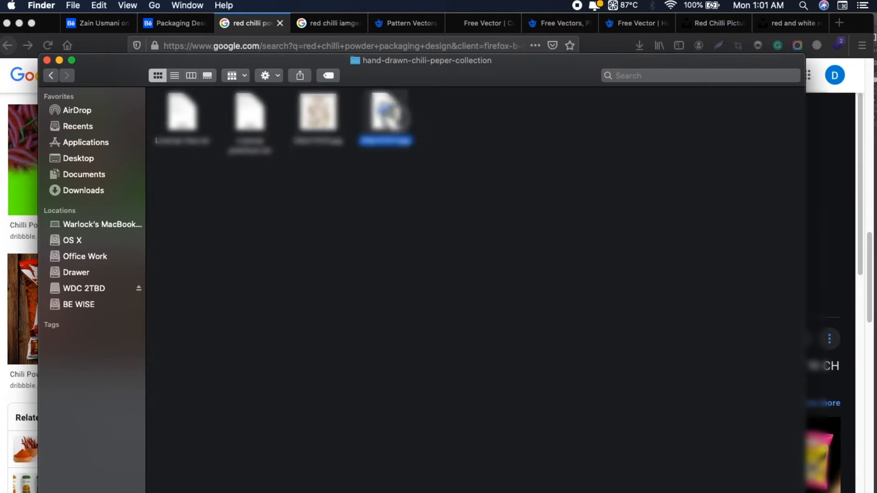
drag(385, 131, 444, 492)
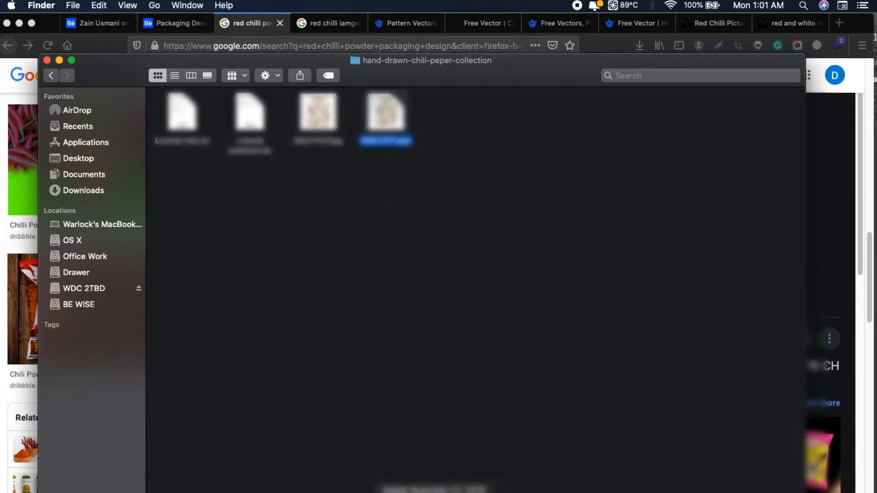
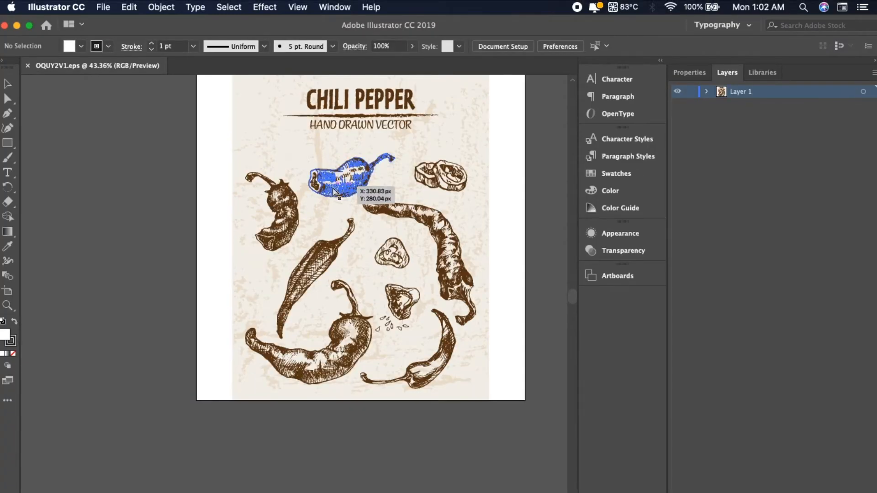
Expand Layer 1 of the chili pepper vector file and hide the group holding the beige textured background
key(super+equal)
key(super+equal)
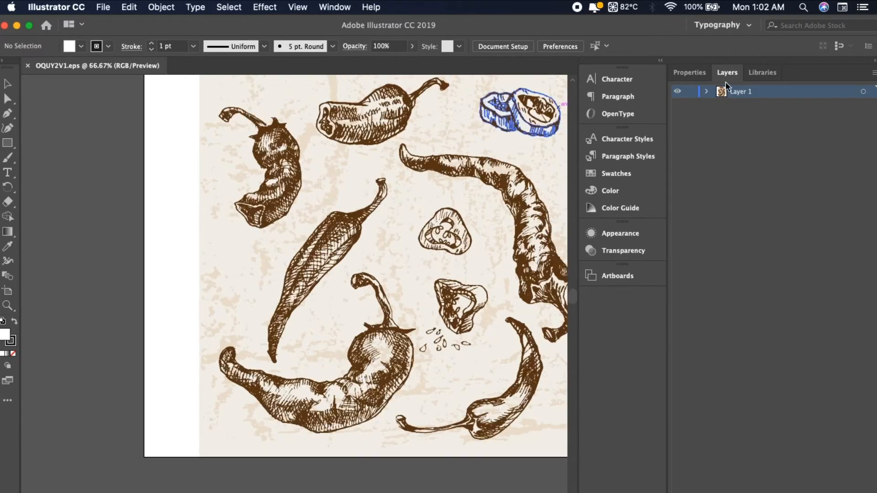
click(707, 93)
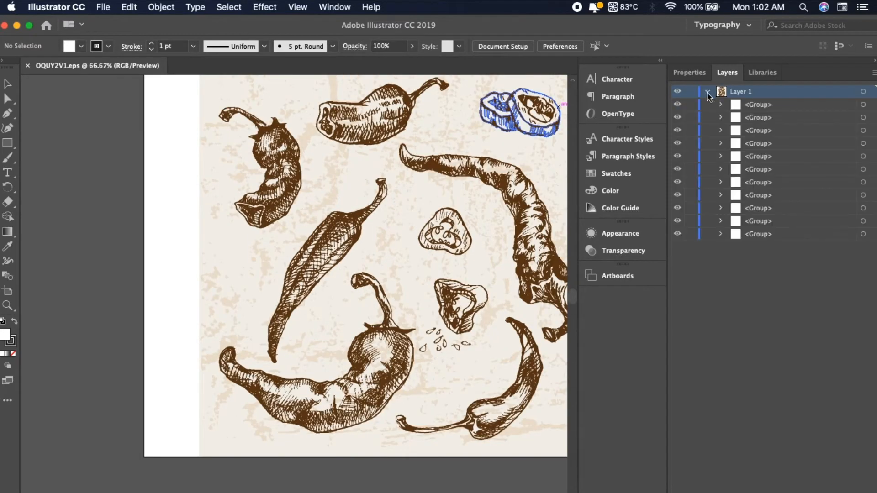
click(678, 233)
scroll(347, 192, up, 5)
scroll(347, 192, right, 5)
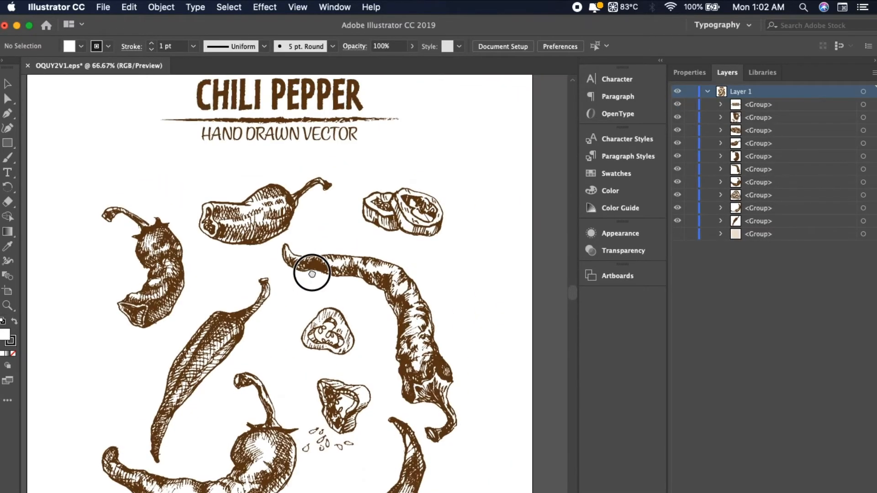
Select the pair of overlapping chili slices among the hand-drawn illustrations and copy it
click(258, 197)
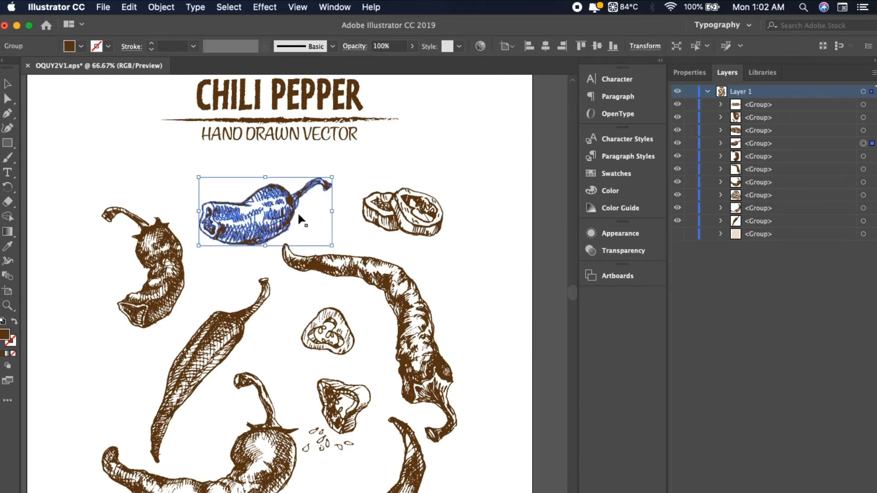
click(325, 285)
drag(323, 285, 349, 288)
drag(490, 184, 381, 247)
drag(336, 390, 397, 323)
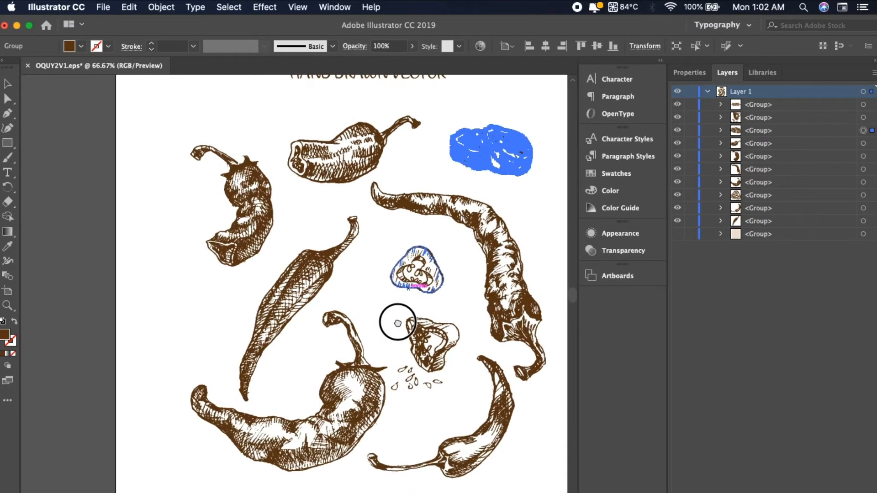
click(520, 187)
click(462, 160)
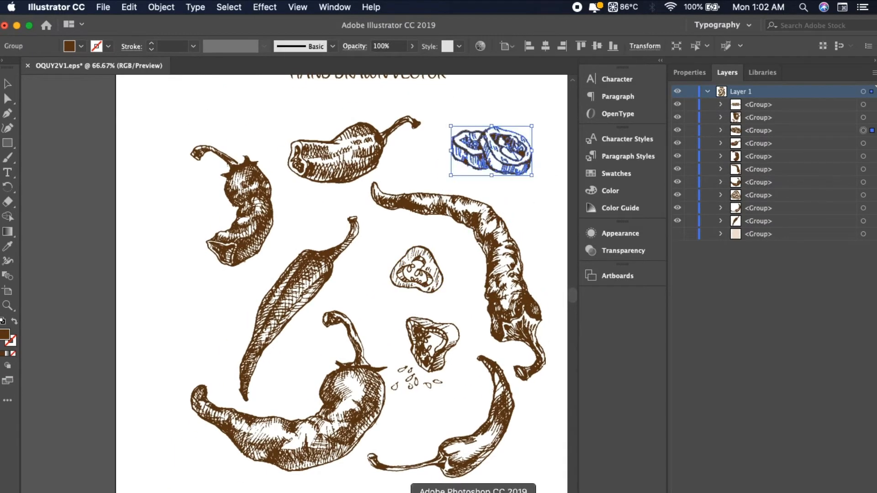
drag(536, 118, 442, 181)
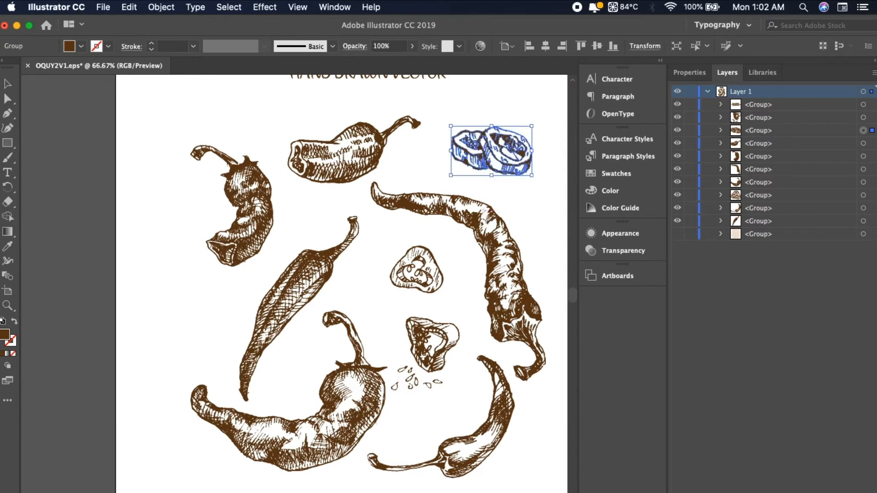
Switch to Photoshop, paste the chili slices into the pouch artwork as pixels and place them in its lower-left corner area
click(464, 492)
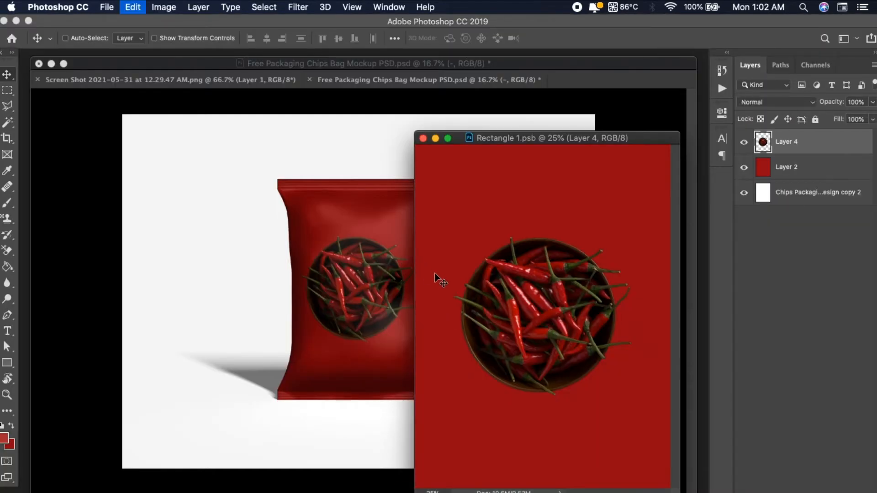
key(super+v)
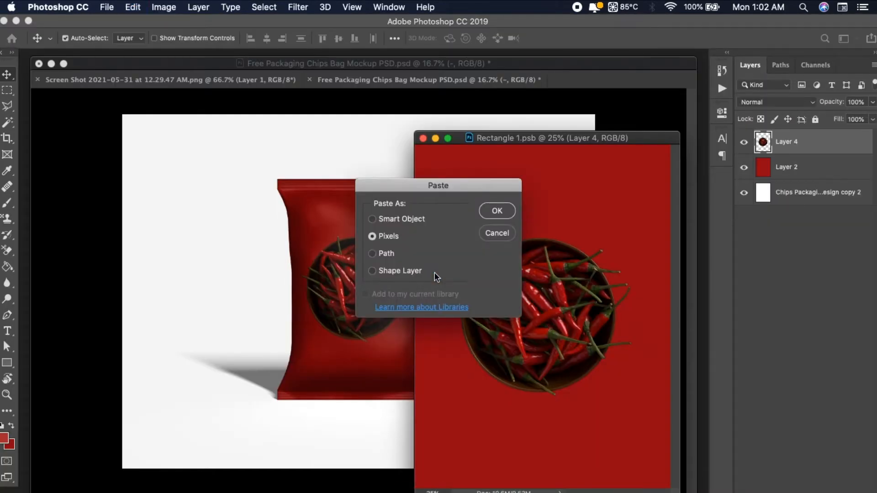
click(497, 211)
key(Return)
drag(537, 304, 465, 444)
key(Return)
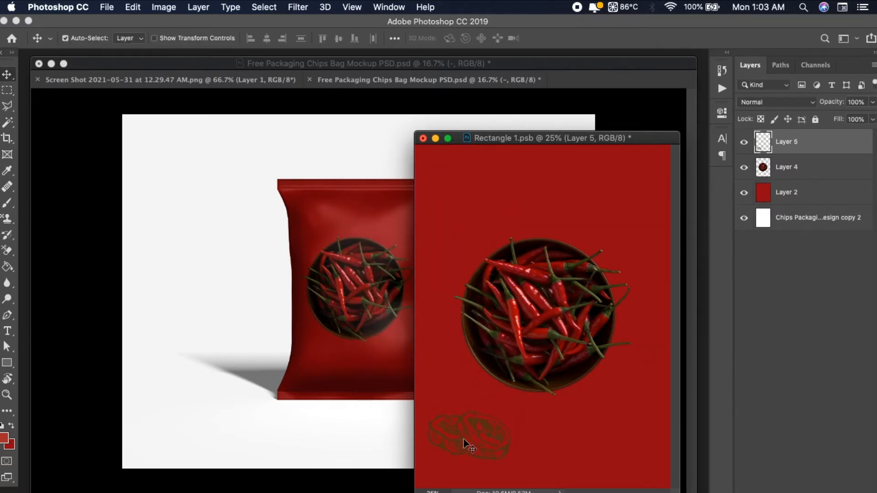
Add a white (ffffff) Color Overlay layer style to the chili slices layer
double_click(856, 142)
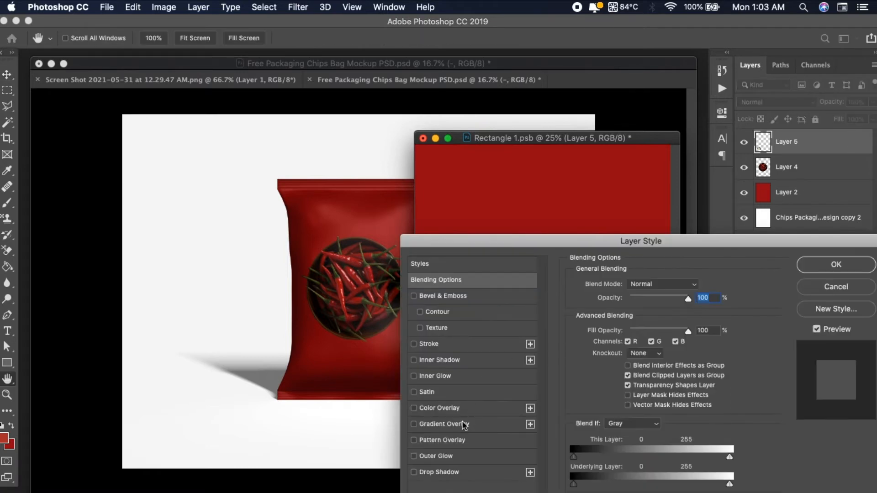
click(457, 408)
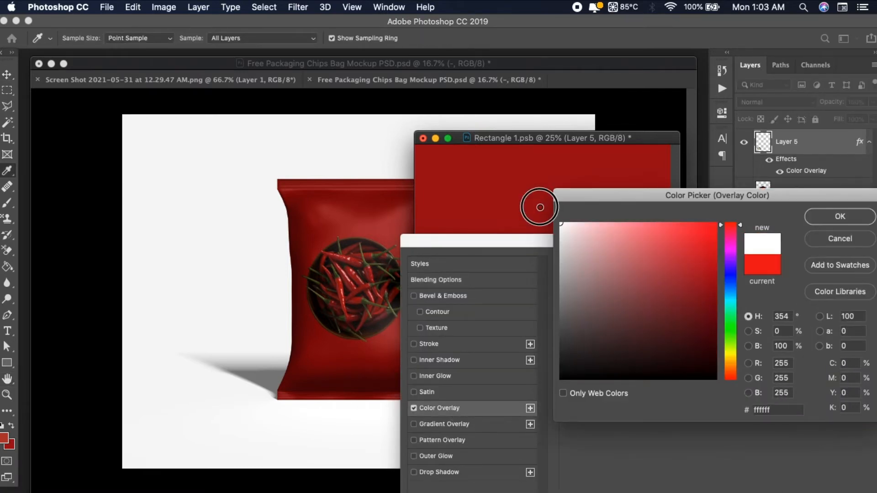
click(836, 220)
key(Return)
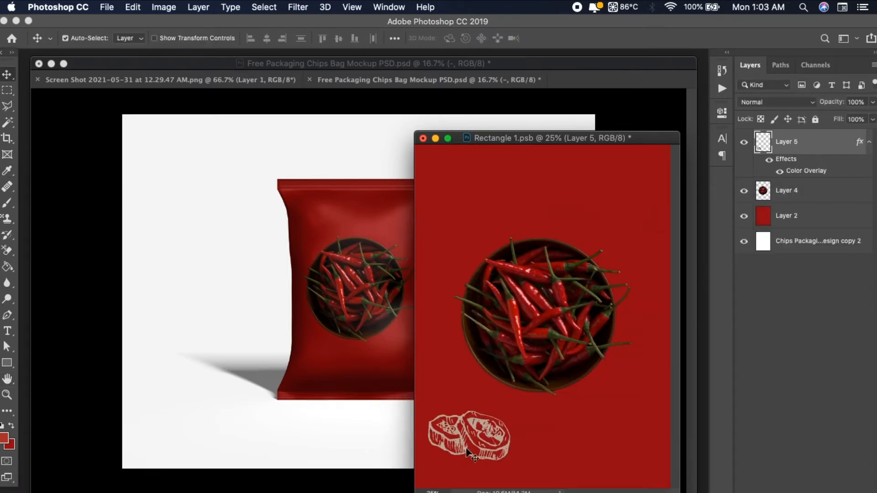
Nudge the chili slices slightly to the right and set their Color Overlay opacity to 100%
key(f)
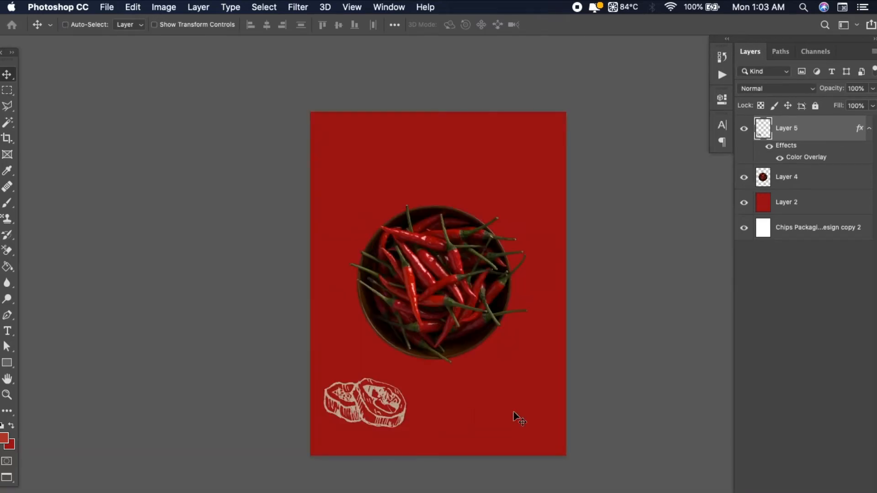
key(super+plus)
key(super+plus)
drag(403, 423, 420, 245)
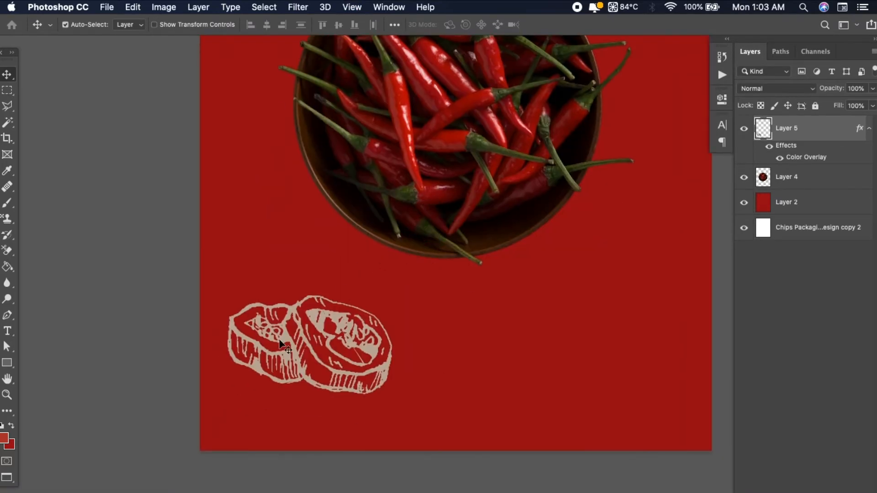
click(320, 328)
click(322, 331)
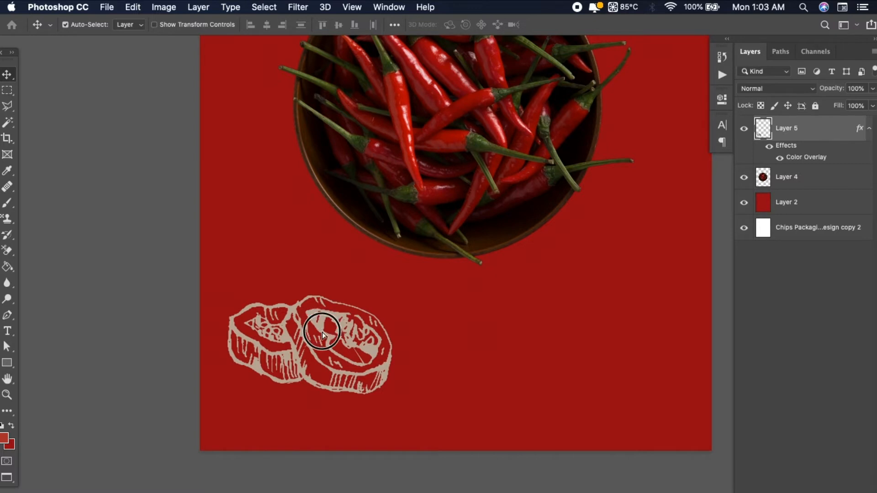
drag(322, 333, 330, 333)
double_click(805, 157)
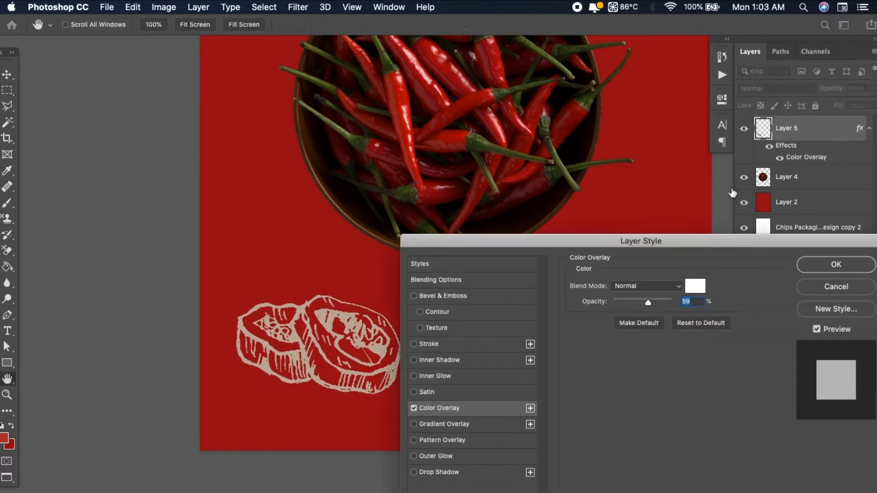
drag(648, 303, 721, 300)
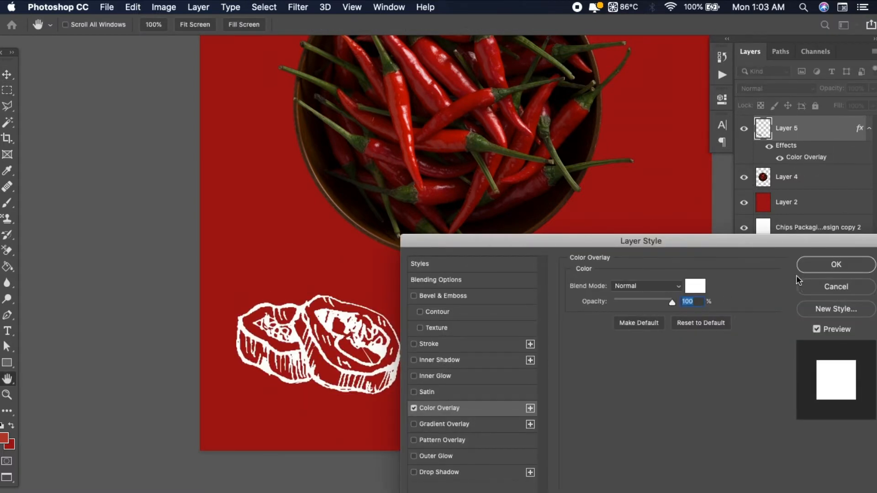
click(820, 265)
Through Firefox's downloads, extract cute-silver-floral-pattern-white-background.zip and open its 4614.eps in Illustrator
key(super+minus)
key(super+minus)
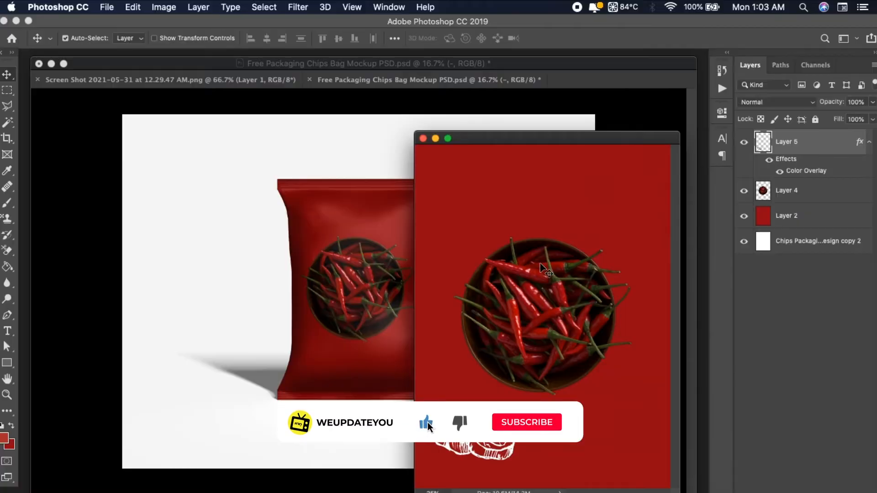
drag(537, 137, 512, 173)
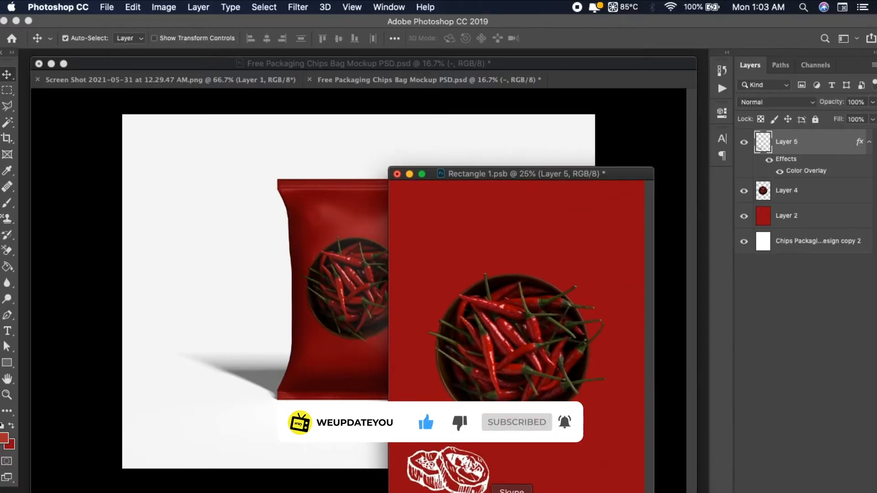
click(479, 492)
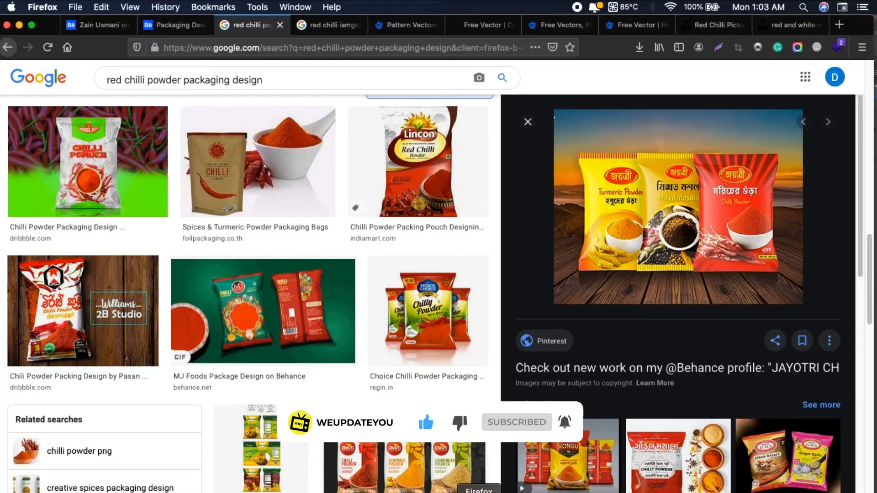
click(639, 48)
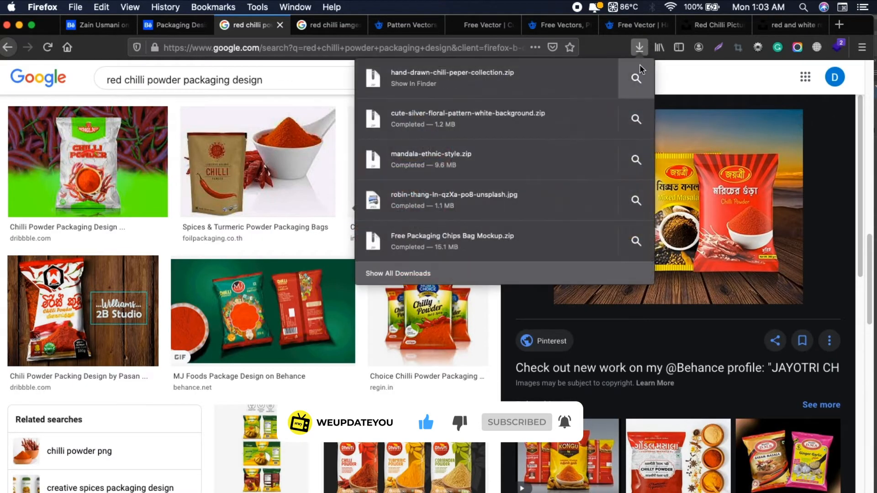
click(635, 119)
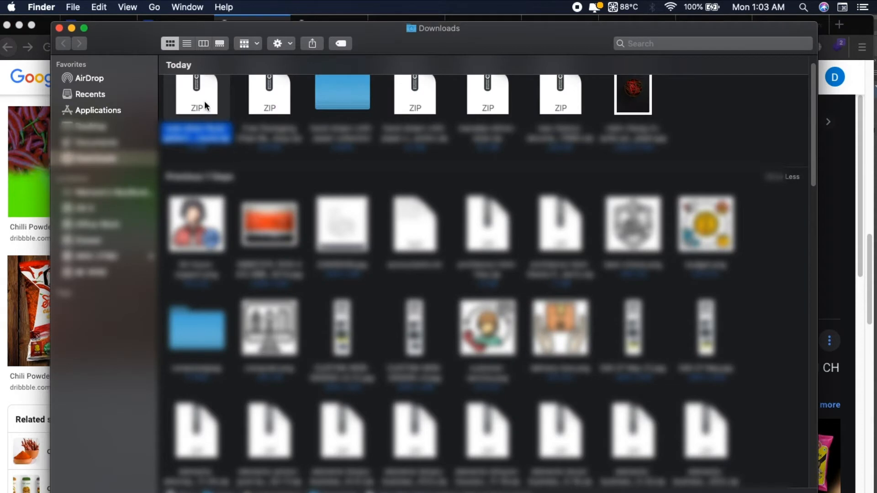
double_click(204, 101)
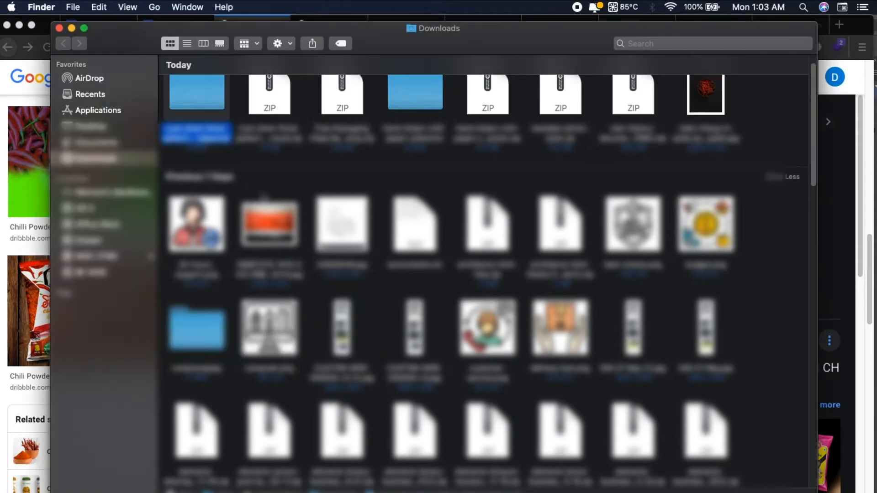
double_click(201, 108)
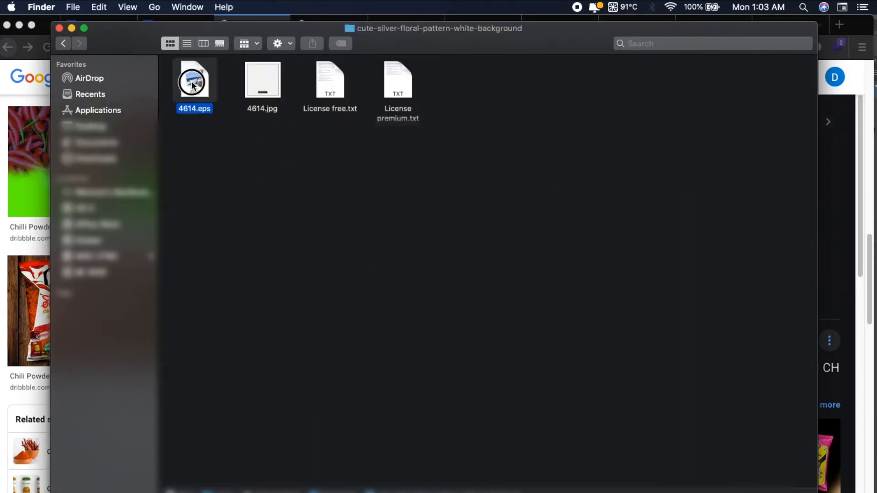
double_click(193, 85)
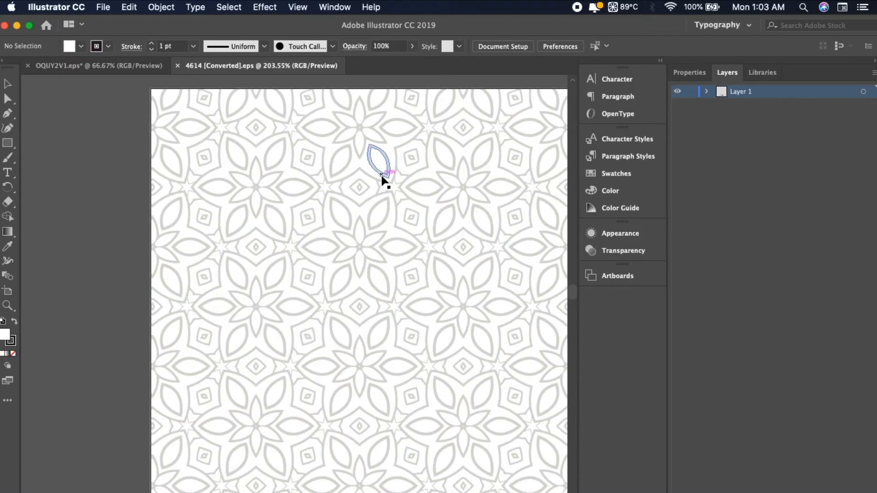
Hide the sample text group in 4614.eps, then select the floral pattern group and copy it
key(super+minus)
key(super+minus)
key(super+minus)
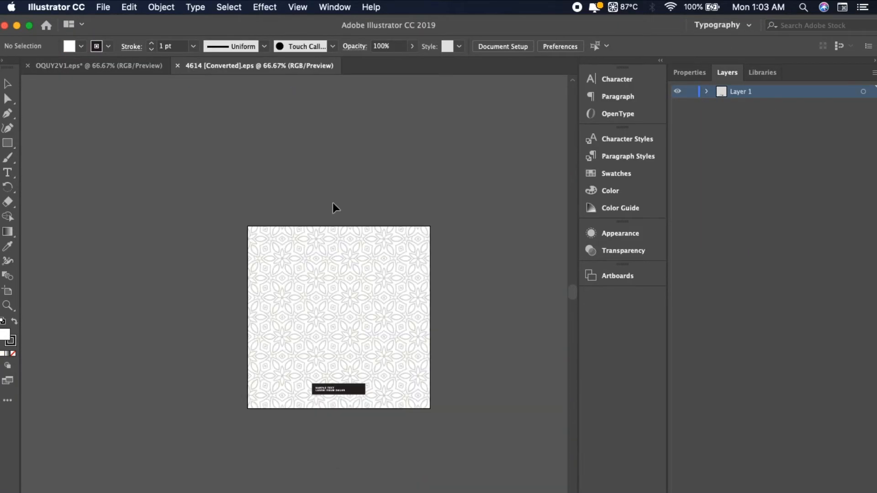
click(361, 267)
click(814, 132)
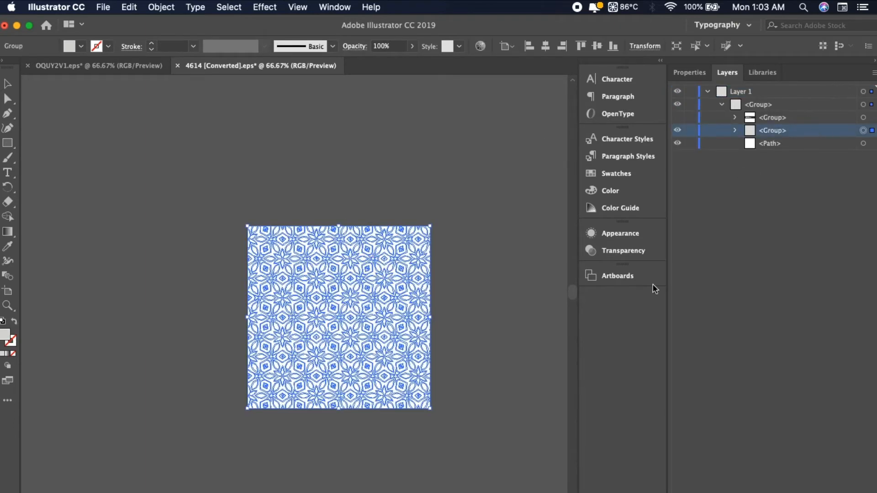
Switch to Photoshop and paste the floral pattern as pixels into the Rectangle 1.psb artwork, moving its window over the mockup
click(486, 489)
key(super+v)
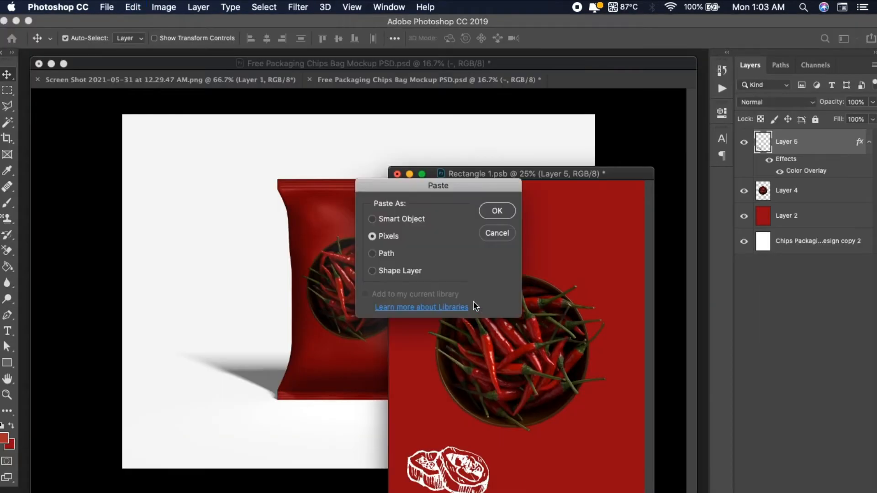
key(Return)
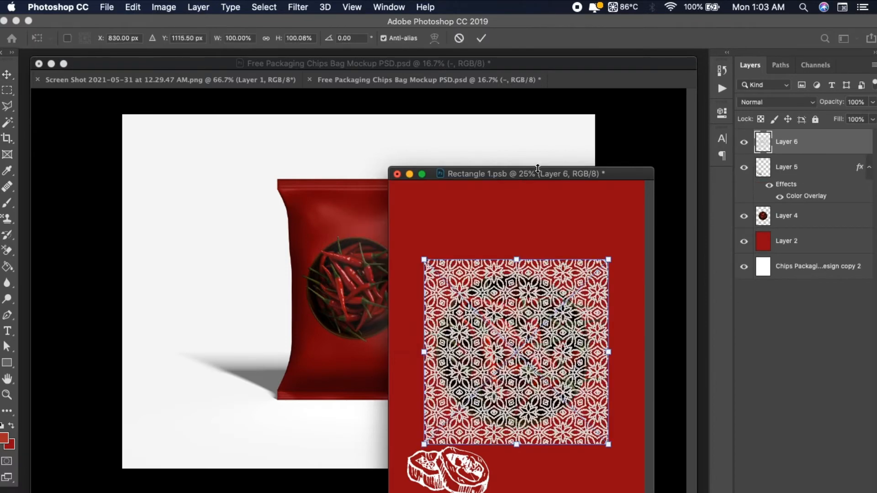
drag(539, 173, 378, 89)
key(Return)
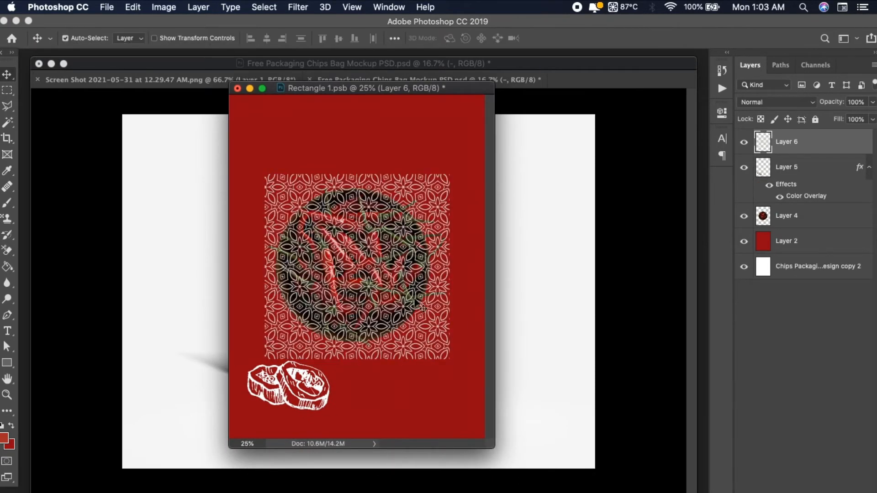
click(398, 268)
key(super+t)
drag(351, 247, 339, 219)
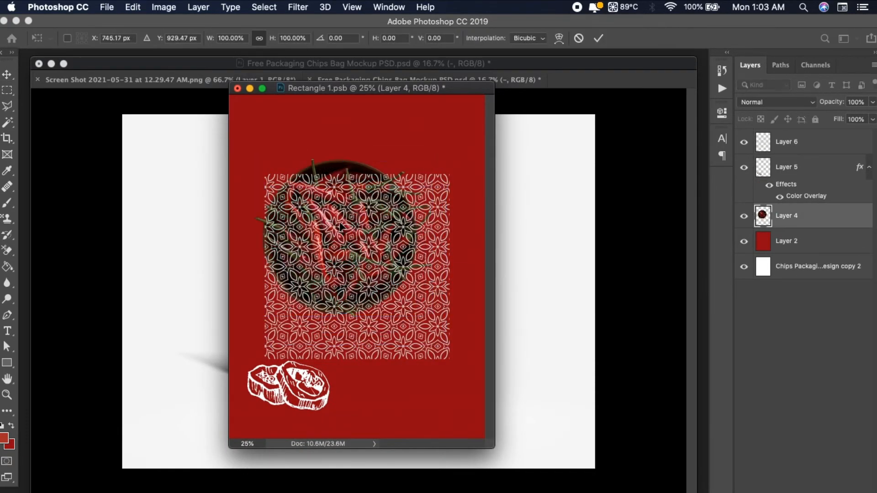
key(Escape)
Move the floral pattern to the artwork's upper-left corner and scale it up to about 108%
click(828, 144)
key(super+t)
drag(274, 289, 240, 210)
drag(415, 279, 430, 295)
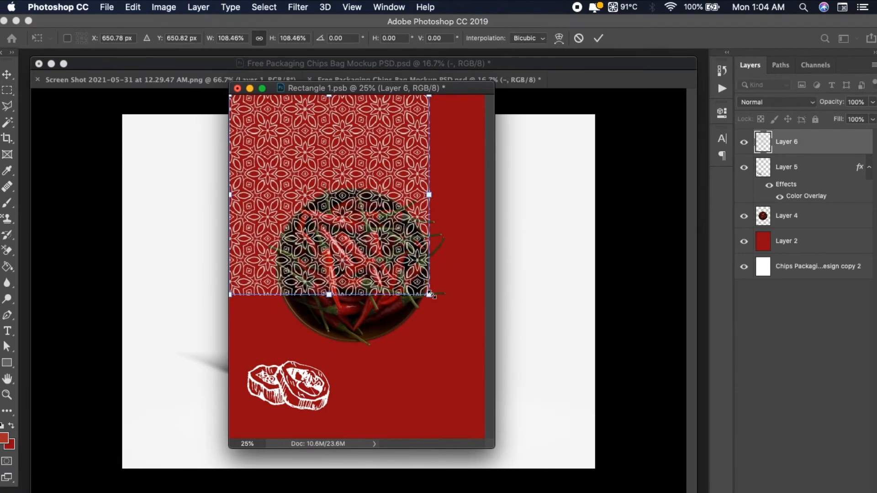
key(Return)
Duplicate the floral pattern layer and shift the copy right to extend the pattern across the artwork's full width
key(super+j)
key(super+t)
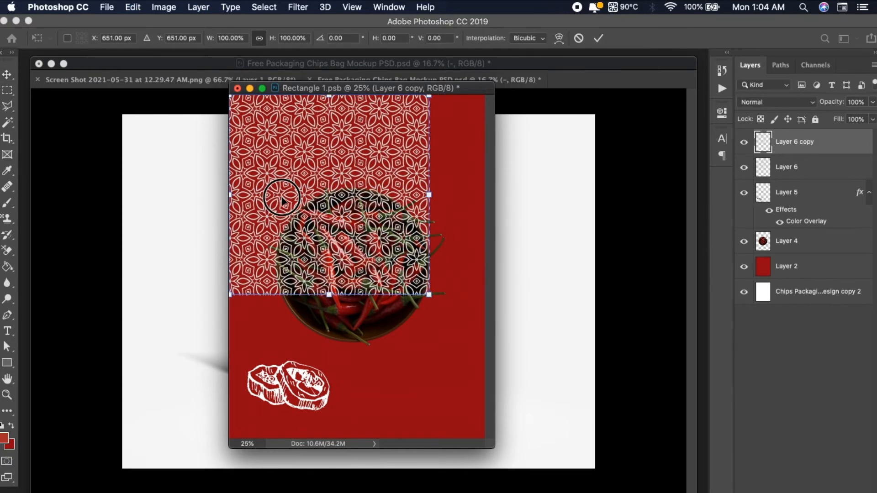
drag(283, 197, 473, 196)
key(Return)
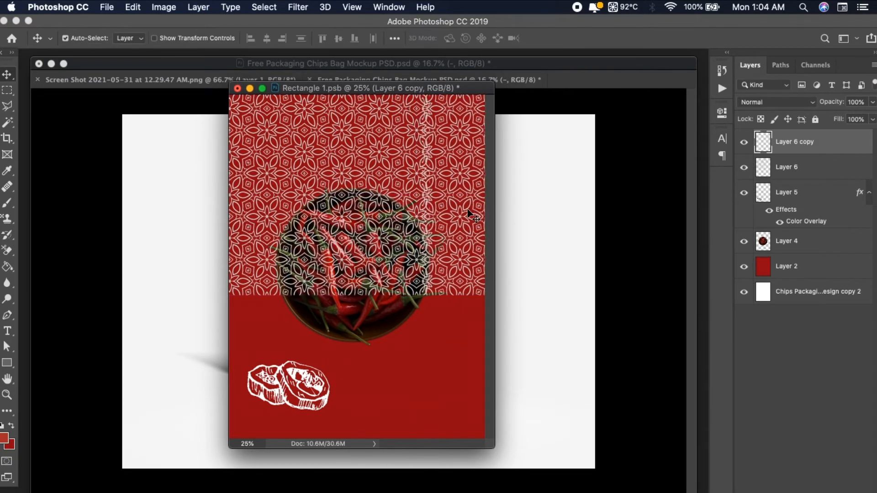
Nudge the copied floral pattern right to line up its edge with the original pattern's edge
key(f)
key(super+equal)
key(super+equal)
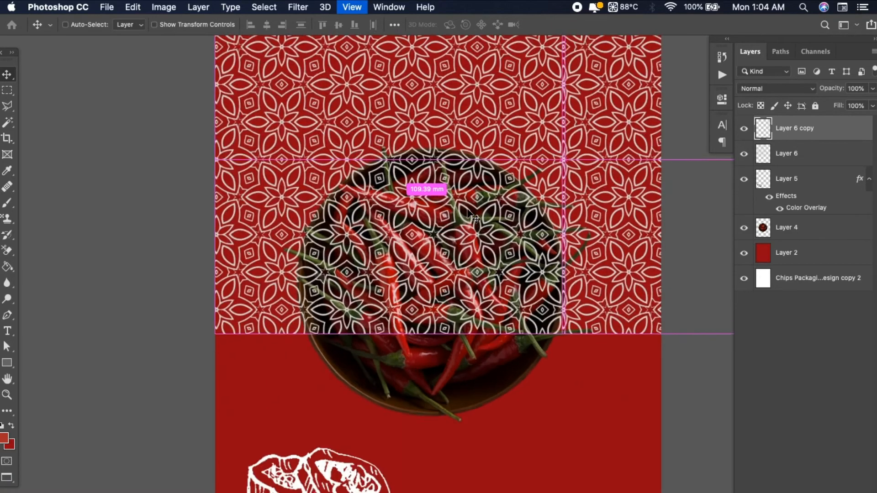
drag(468, 211, 425, 245)
key(super+t)
key(Return)
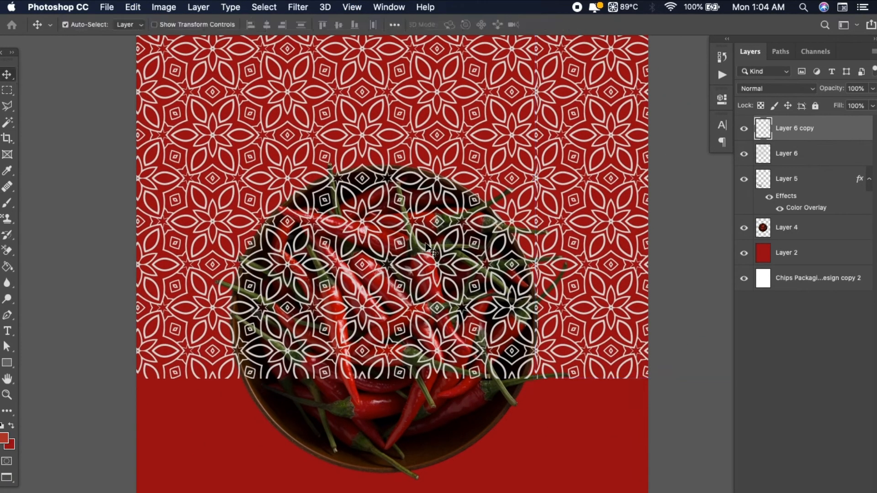
key(Right)
key(Right)
key(Right)
key(Right)
Flip the floral pattern copy horizontally and nudge it left to close the seam with the original
key(super+t)
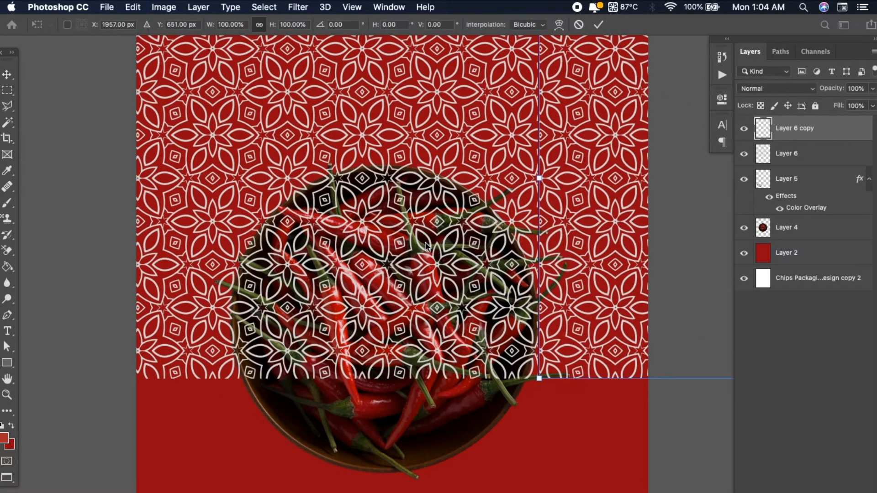
right_click(560, 235)
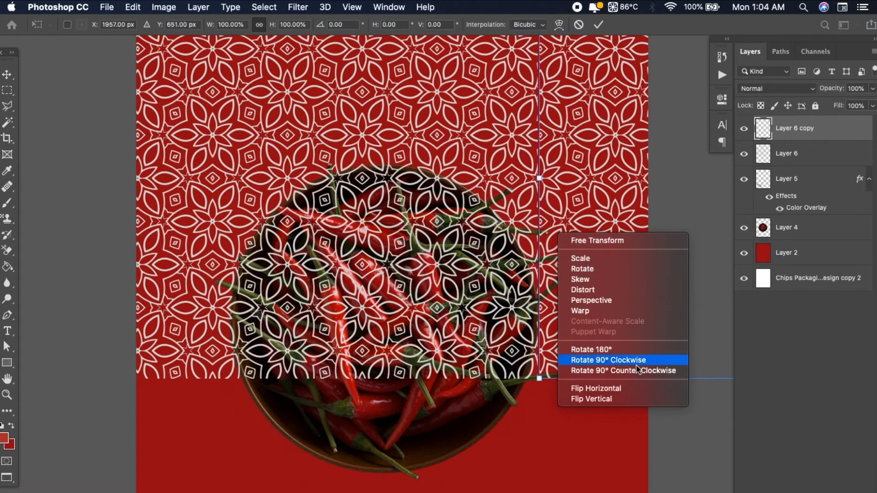
click(609, 392)
key(Return)
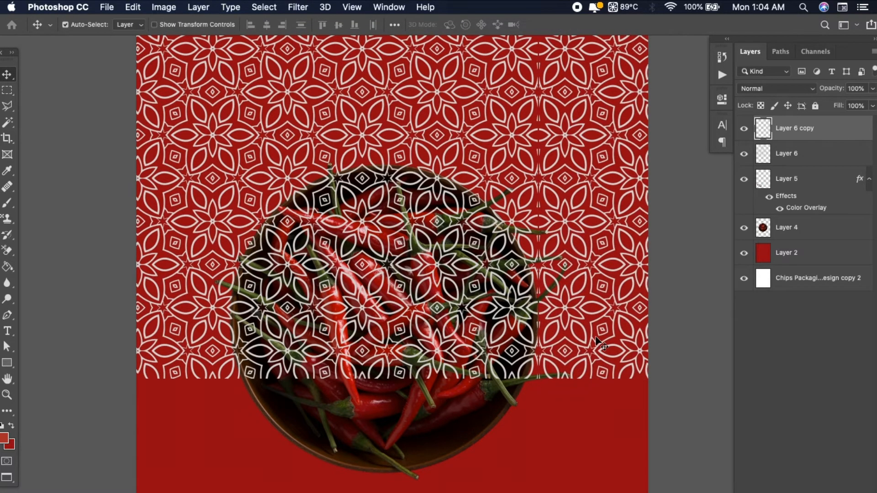
key(Left)
key(Left)
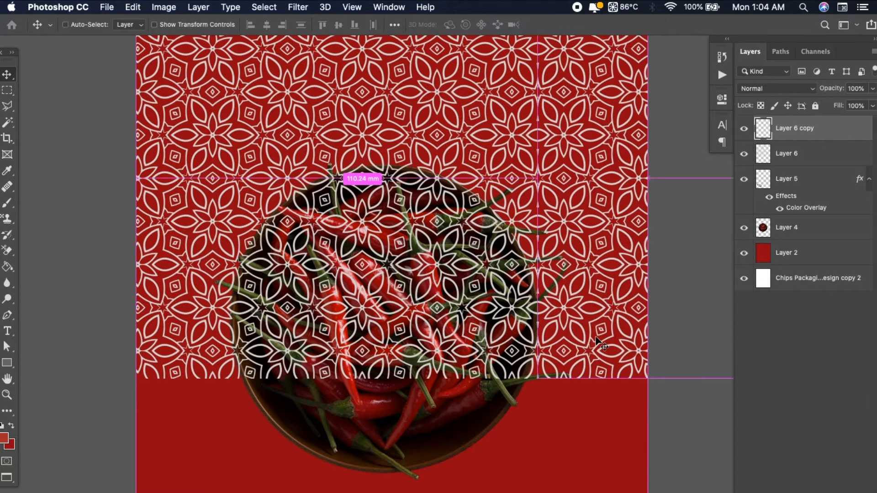
Fine-tune the horizontal position of the pattern copy so its motifs meet the original's at the seam
key(super+minus)
key(super+minus)
key(super+plus)
key(super+plus)
key(super+plus)
key(super+plus)
key(super+plus)
key(super+plus)
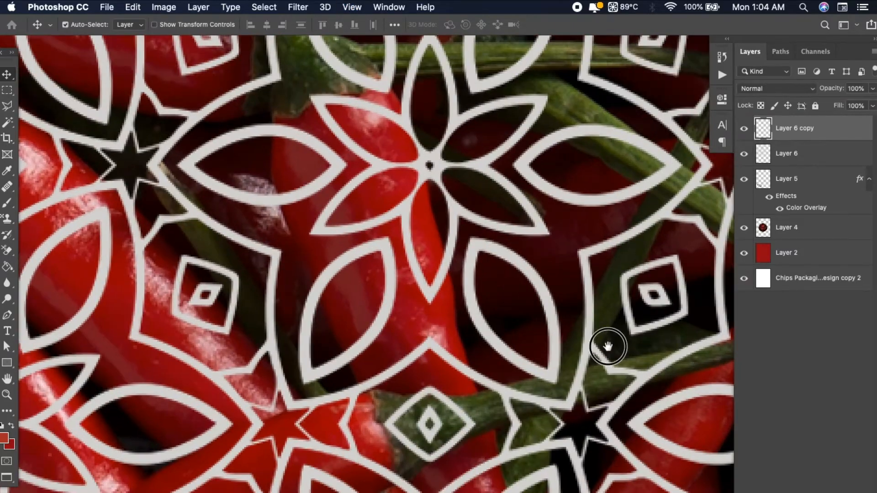
drag(609, 346, 374, 311)
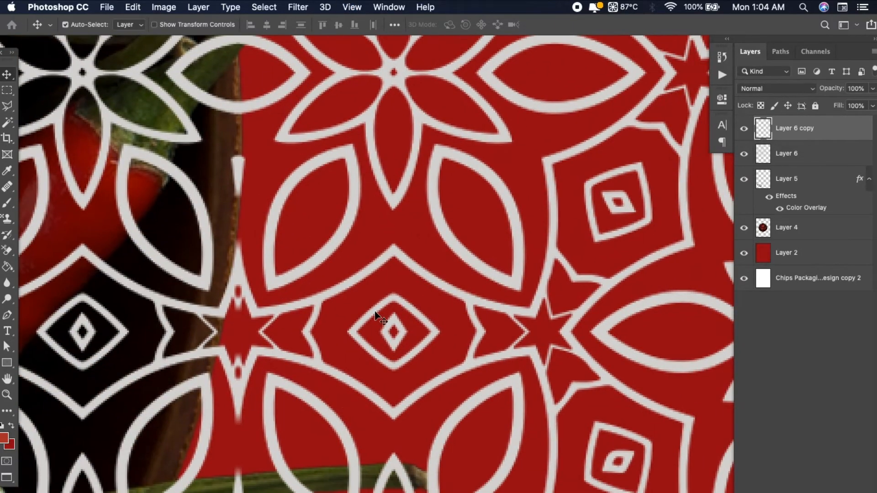
key(shift+Right)
key(Left)
key(Left)
key(Left)
key(Left)
key(Left)
key(Left)
key(Left)
key(Left)
key(Left)
key(Left)
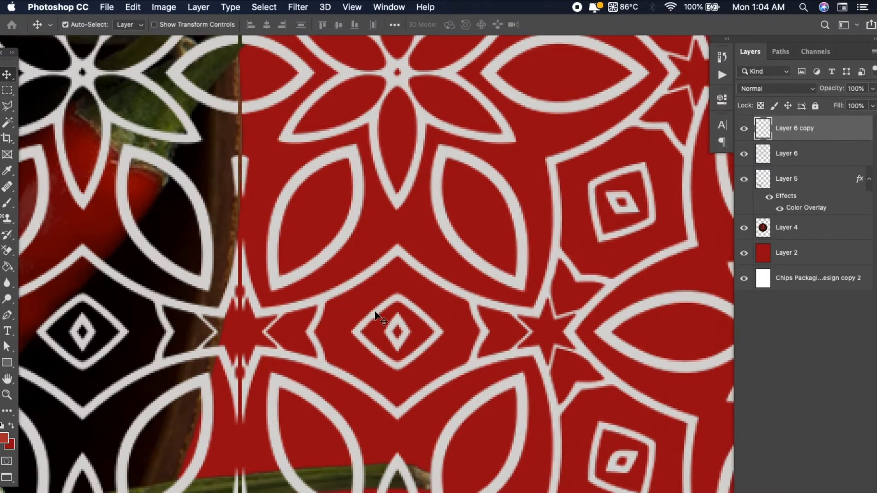
Scale both floral pattern layers together to about 71% from the artwork's upper-left corner
key(super+minus)
key(super+minus)
key(super+minus)
key(super+minus)
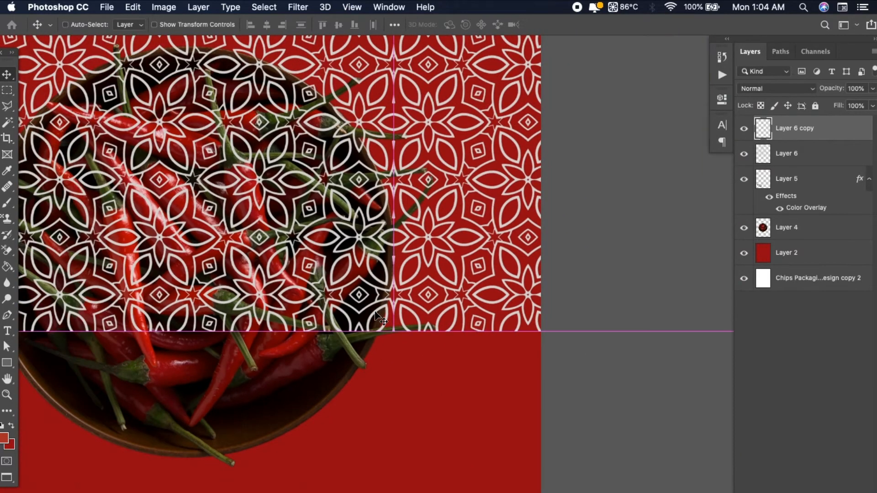
key(super+minus)
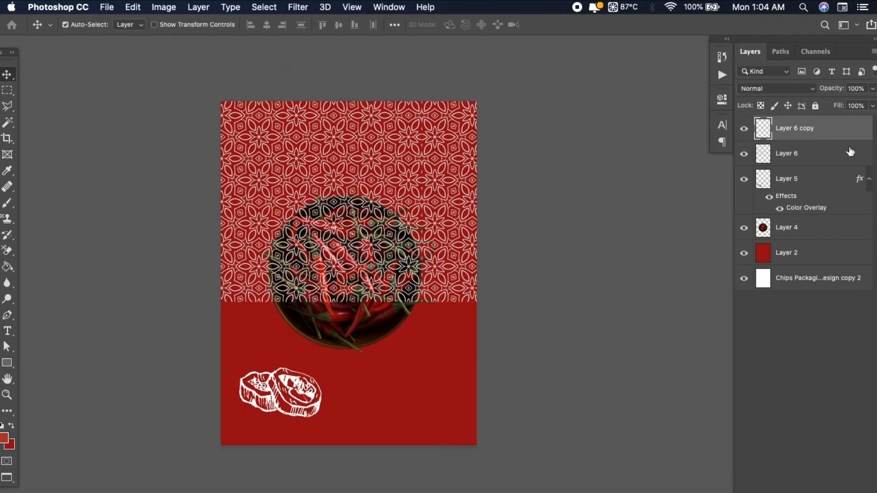
shift+click(851, 152)
key(super+t)
drag(624, 302, 510, 241)
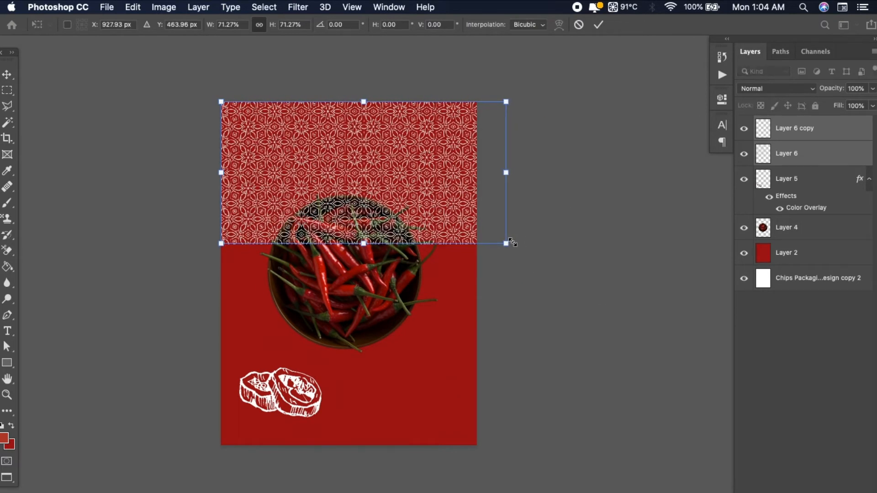
key(Return)
key(super+t)
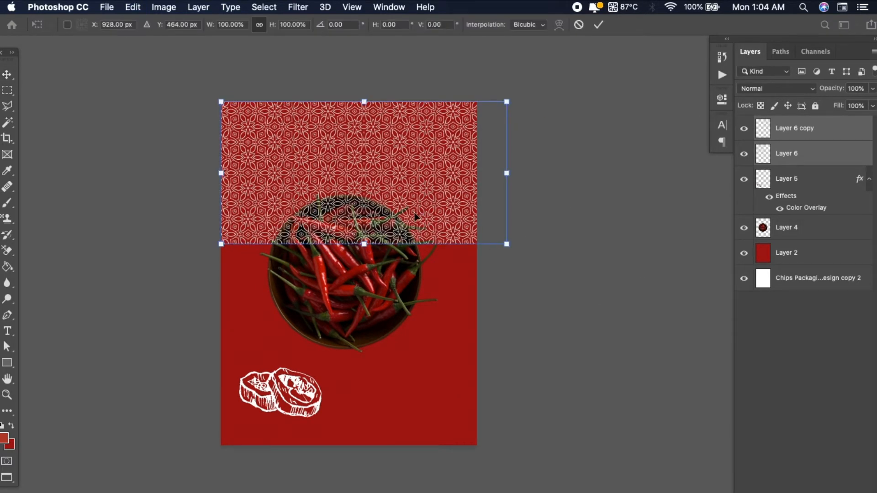
key(Return)
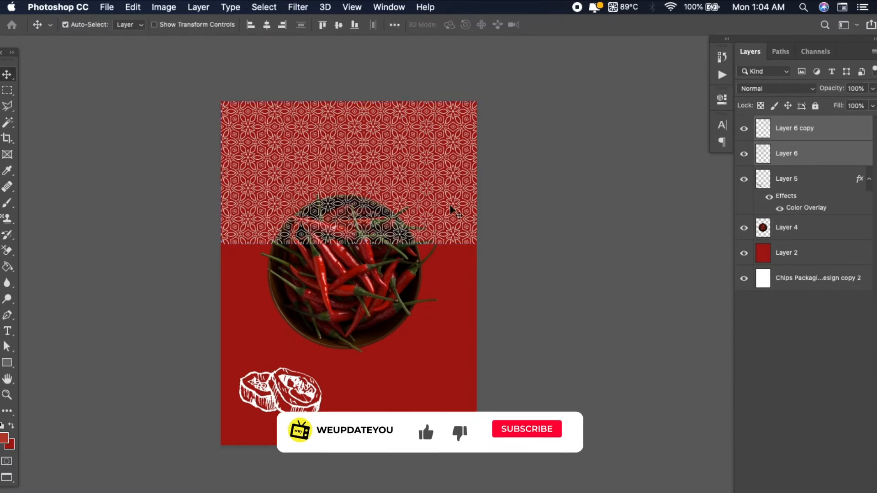
Move both floral pattern layers down the stack, between the chilli bowl layer and the red background
key(super+[)
key(super+[)
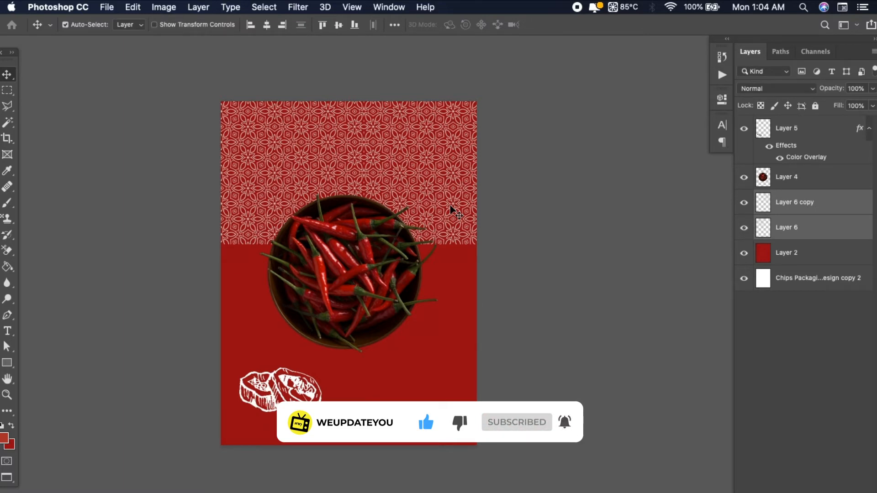
key(super+[)
key(super+])
key(super+[)
key(super+])
key(super+[)
key(super+])
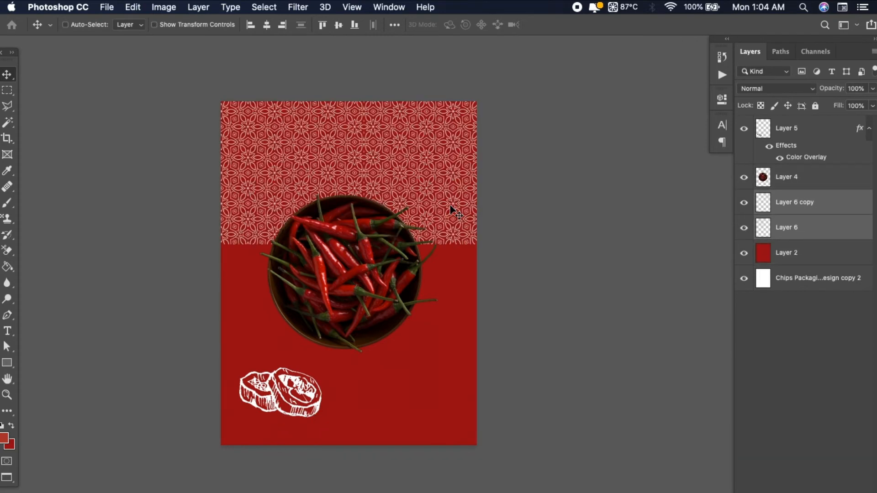
key(super+[)
key(super+])
Group the two floral pattern layers and toggle the group's visibility to compare the artwork with and without the pattern
key(super+g)
click(741, 198)
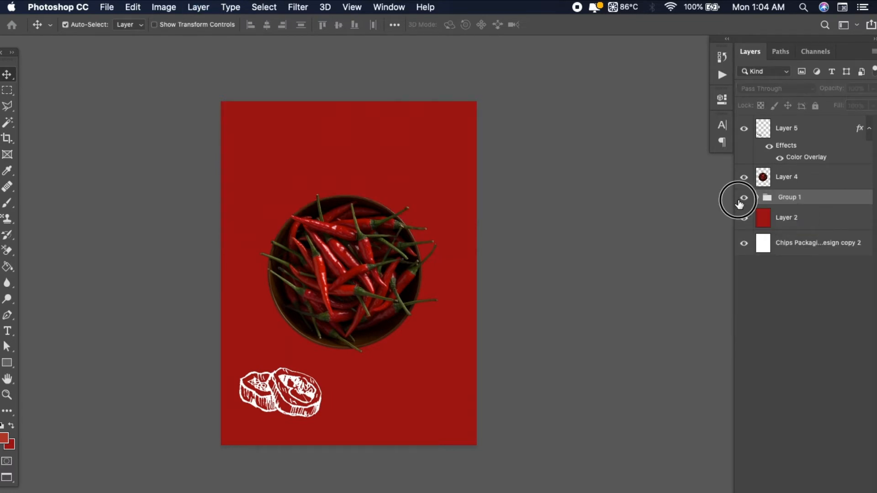
click(741, 197)
click(741, 198)
click(740, 201)
click(739, 201)
click(740, 201)
click(740, 201)
click(740, 201)
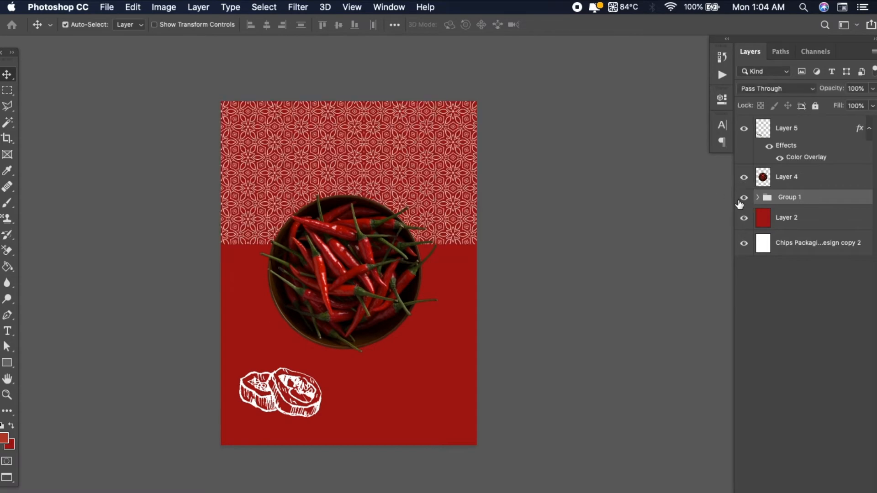
click(740, 201)
click(740, 202)
click(740, 202)
click(741, 202)
click(743, 205)
click(743, 204)
click(743, 205)
click(743, 204)
click(743, 204)
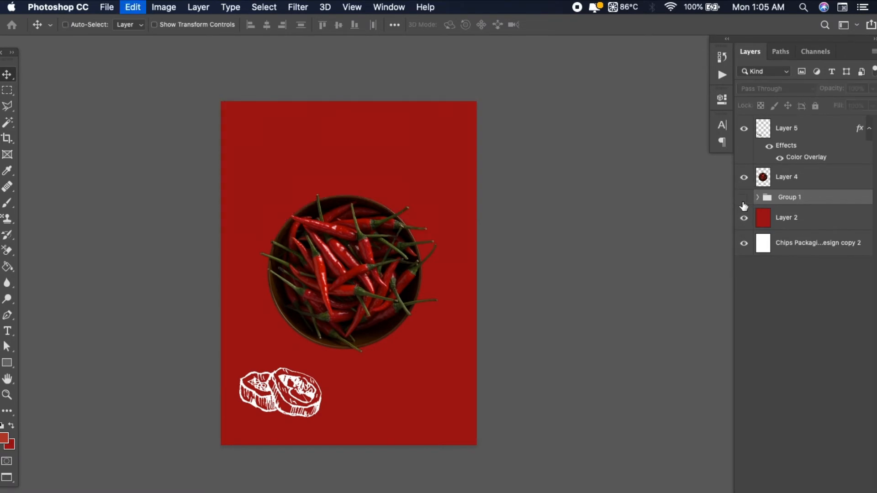
click(743, 204)
click(744, 202)
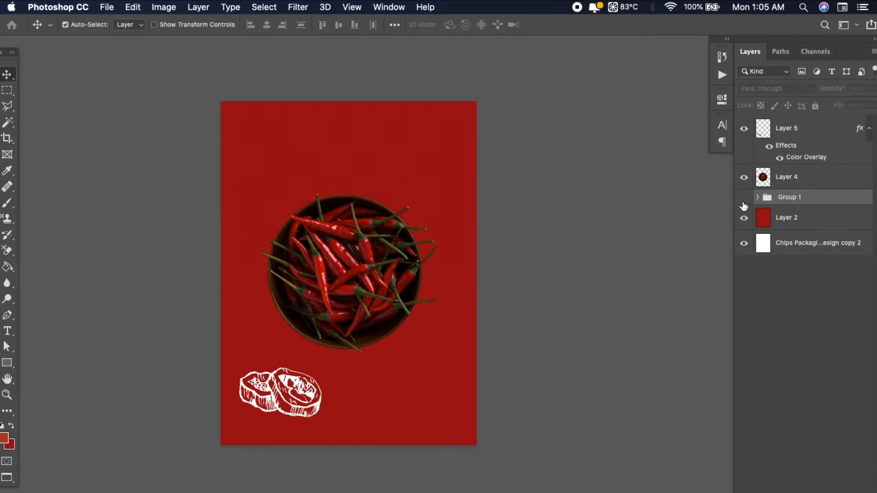
click(744, 203)
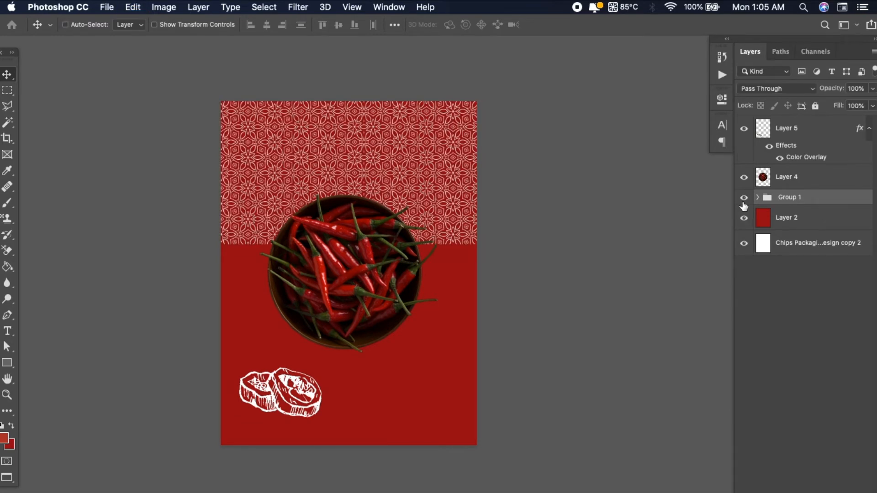
click(744, 204)
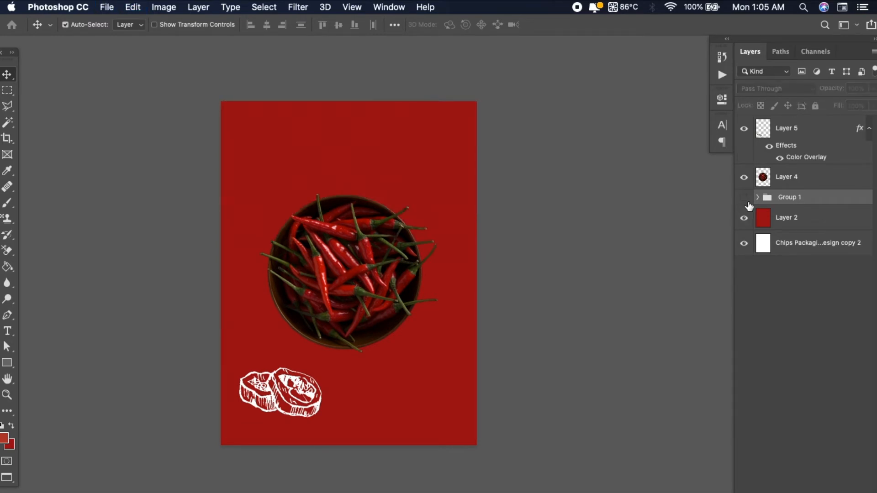
click(744, 203)
Ungroup the two floral pattern layers
click(758, 196)
right_click(815, 201)
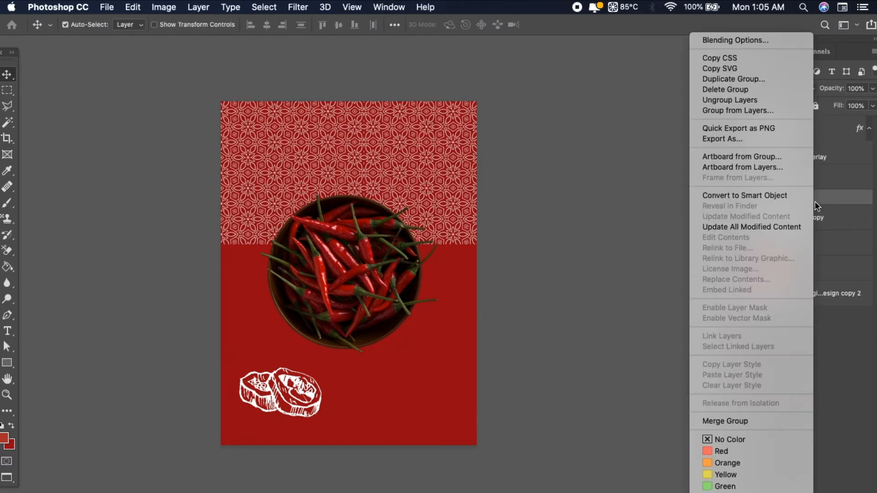
click(759, 99)
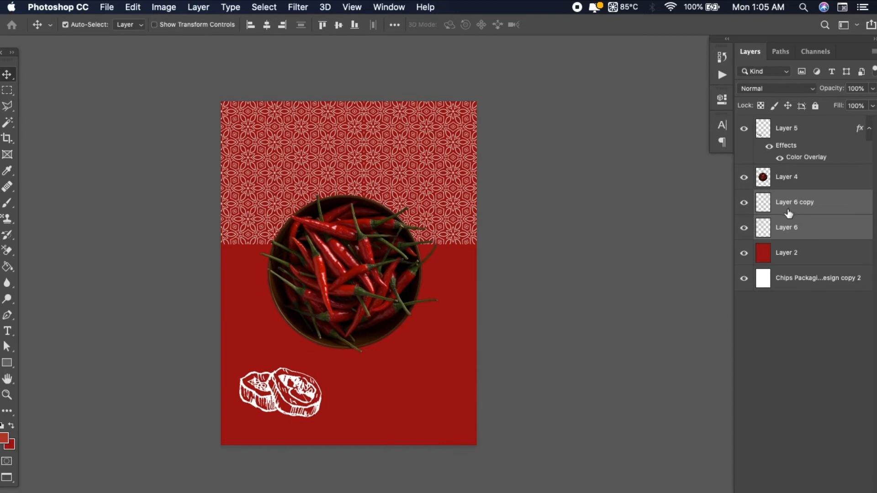
Merge the two floral pattern layers into one, check its visibility, and rename the merged layer "pattern"
key(super)
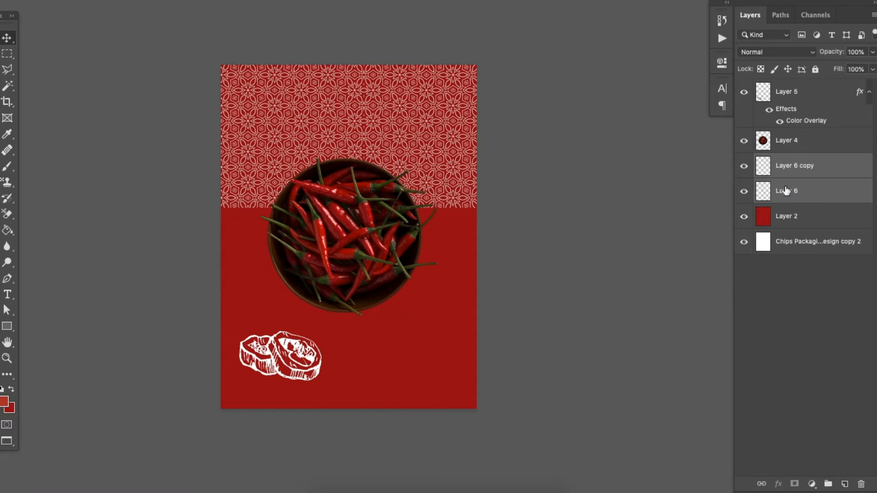
key(super+e)
click(743, 167)
click(743, 168)
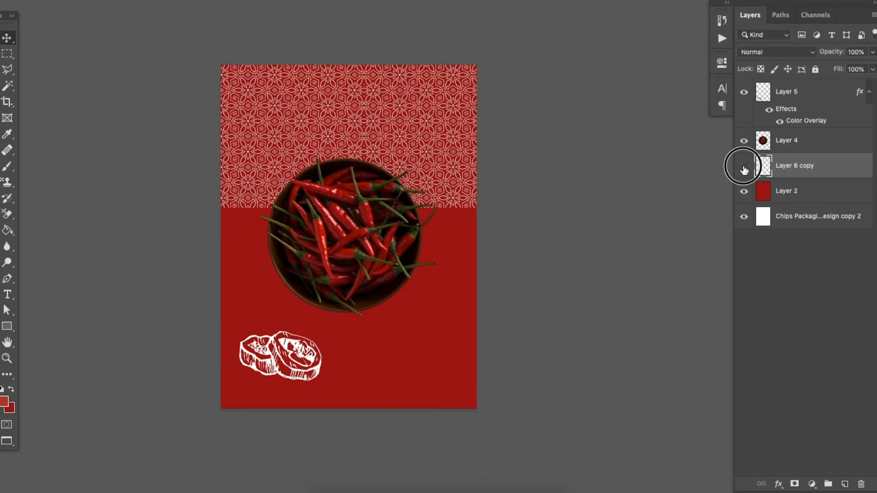
click(743, 168)
click(743, 167)
click(744, 168)
click(744, 168)
click(744, 169)
click(744, 168)
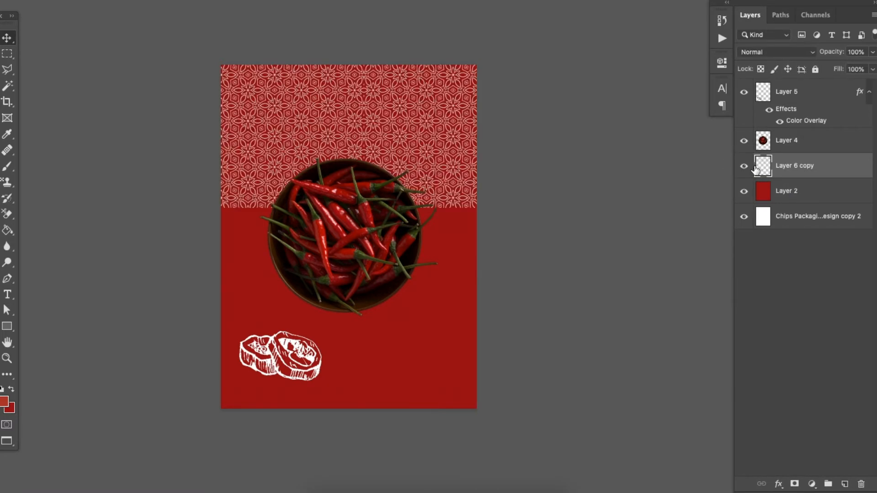
text(patt)
key(Return)
key(ctrl+plus)
key(ctrl+plus)
key(ctrl+minus)
key(ctrl+minus)
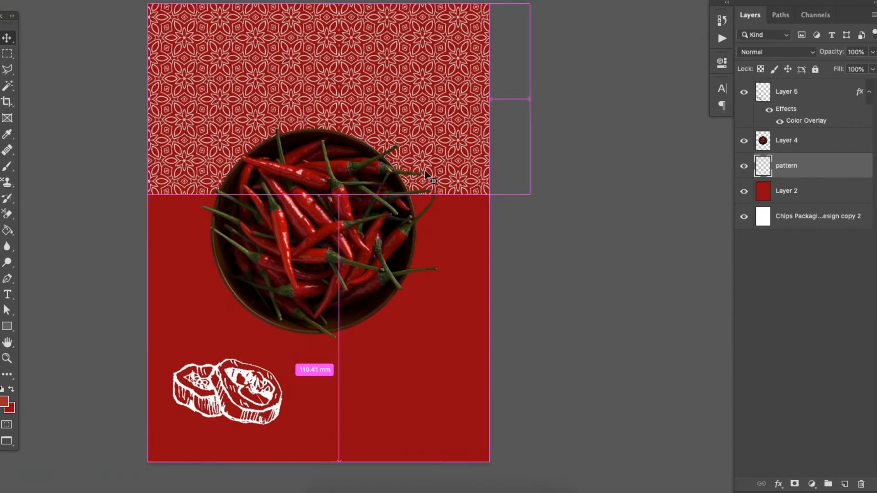
key(ctrl+plus)
key(ctrl+plus)
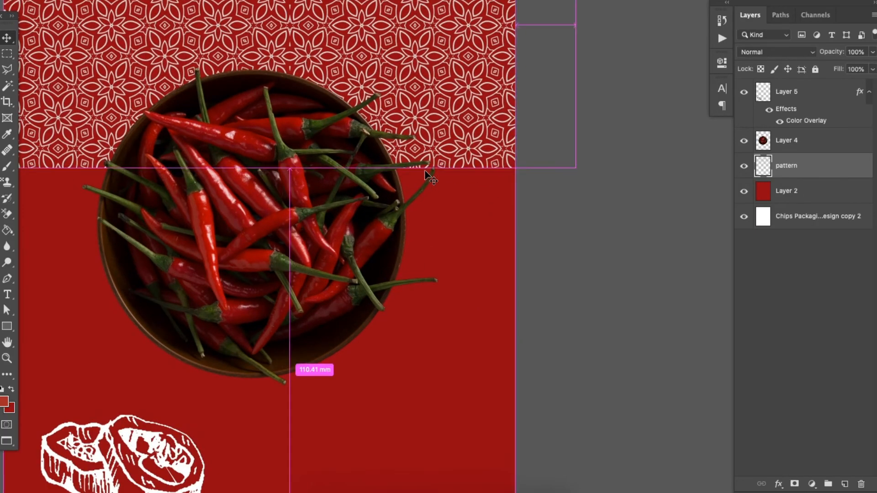
key(ctrl+minus)
key(ctrl+minus)
drag(374, 117, 373, 148)
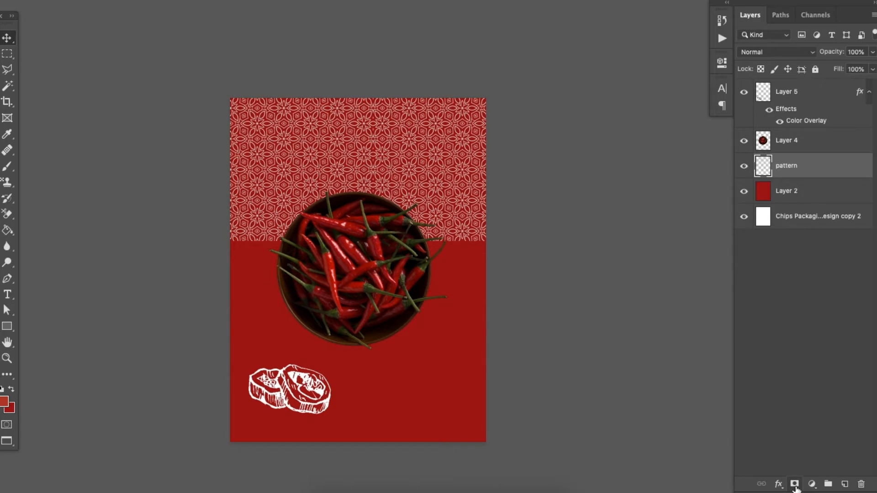
Add a layer mask to the pattern layer and fade the pattern out downward with a vertical black-to-white gradient
click(794, 484)
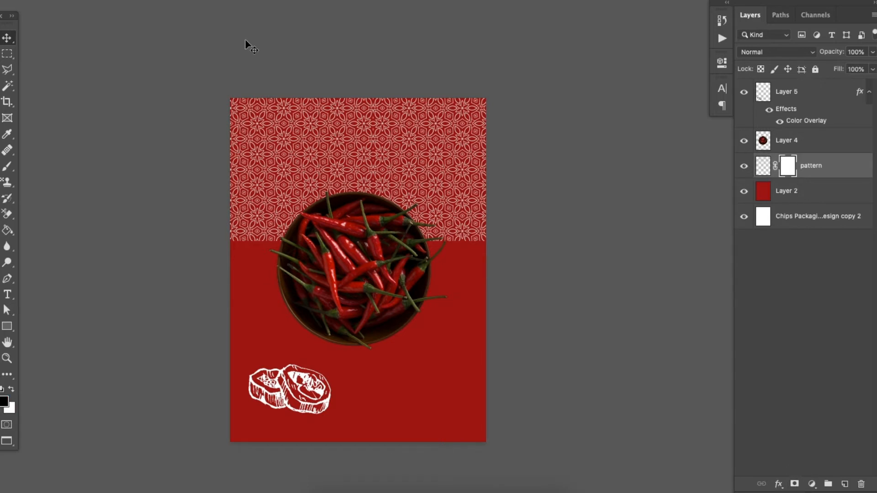
right_click(13, 234)
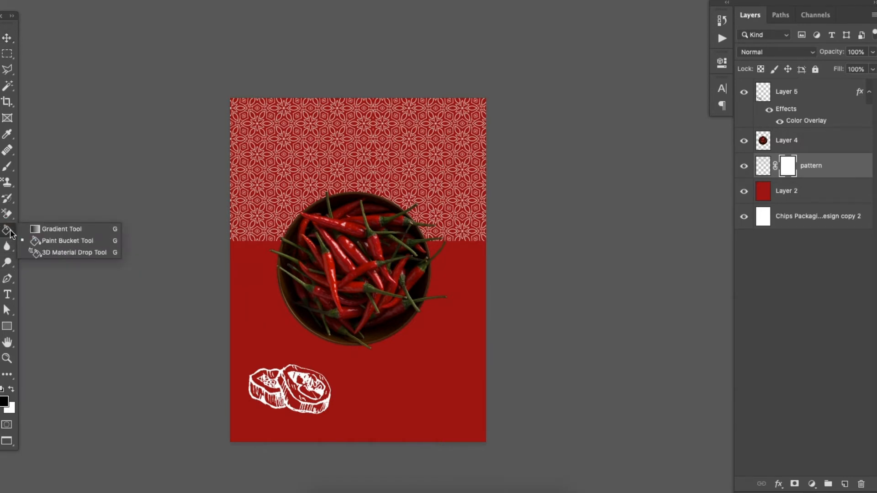
click(36, 232)
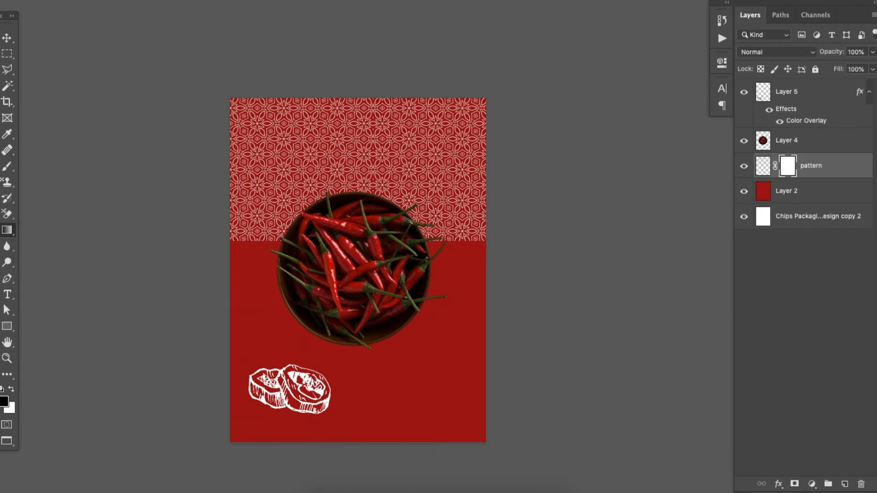
drag(456, 246, 461, 83)
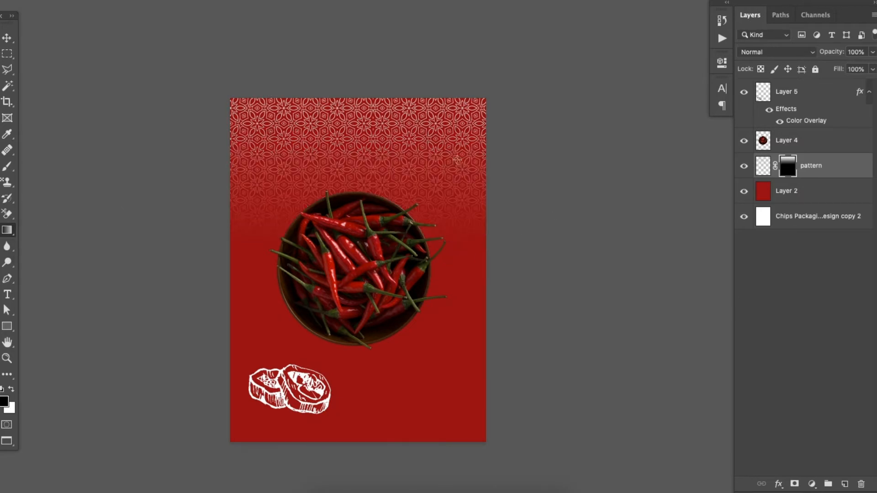
drag(455, 267, 455, 37)
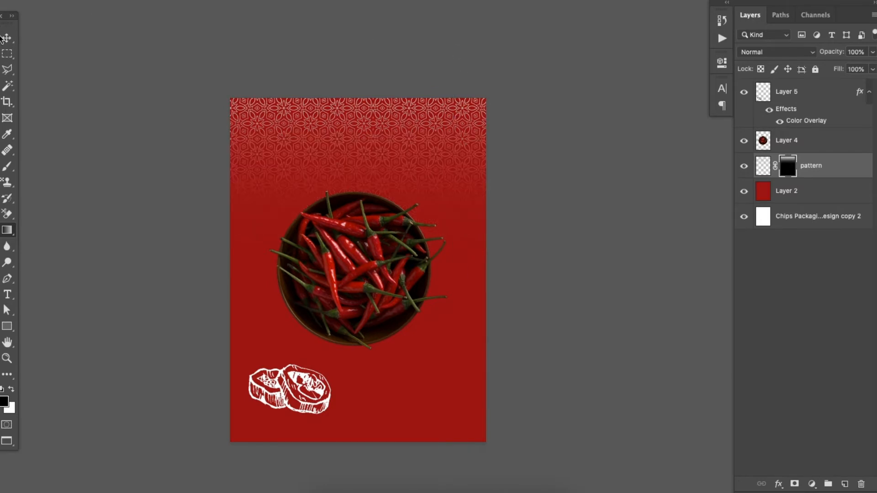
Lower the pattern layer's opacity to 41%
key(v)
click(873, 52)
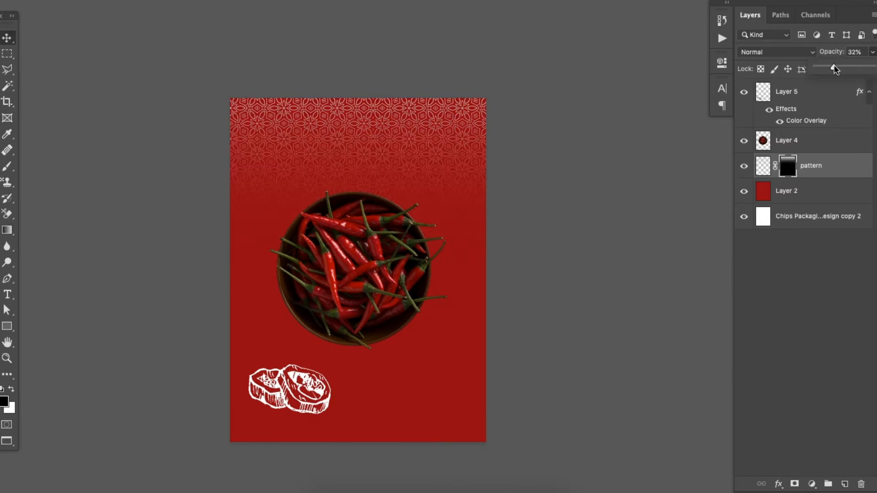
drag(836, 69, 841, 69)
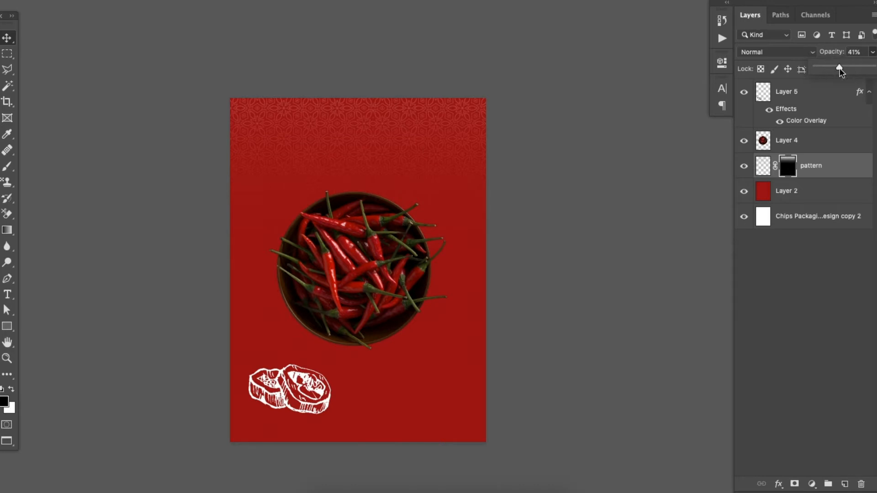
Enlarge the faded pattern layer and centre it horizontally along the top edge of the artwork
key(ctrl+t)
drag(516, 241, 566, 279)
key(Return)
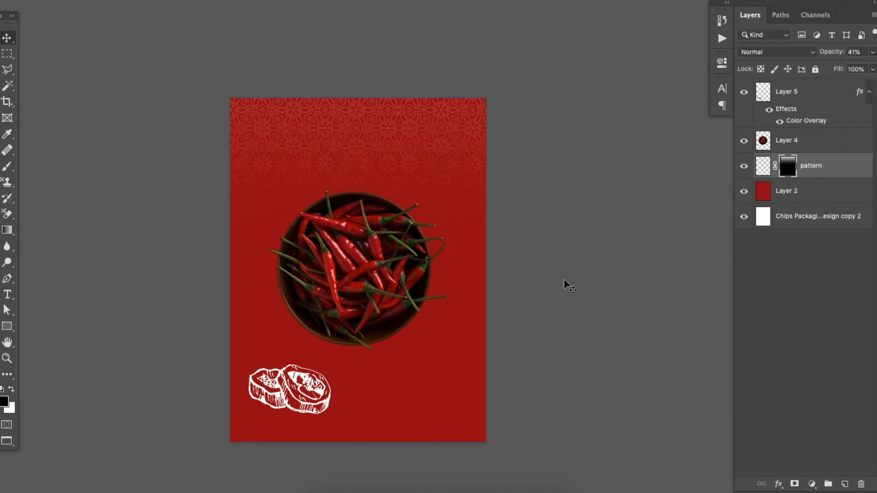
key(super+t)
drag(443, 188, 408, 190)
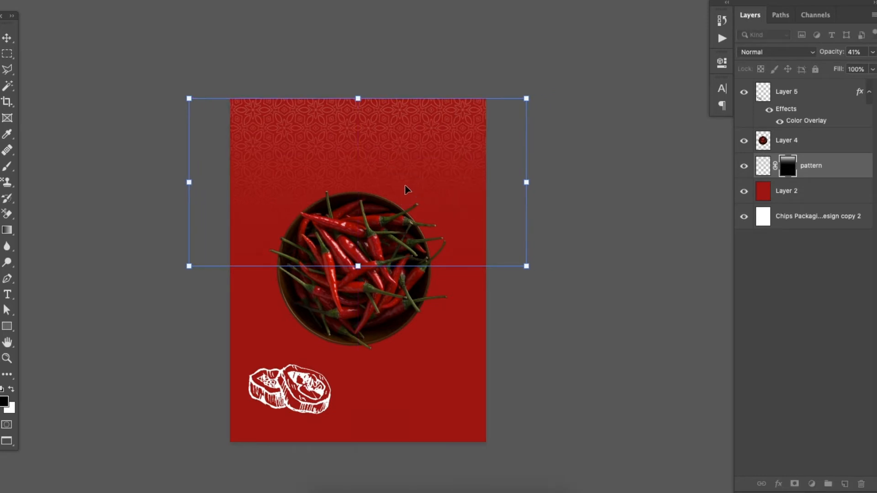
key(Return)
drag(407, 277, 442, 234)
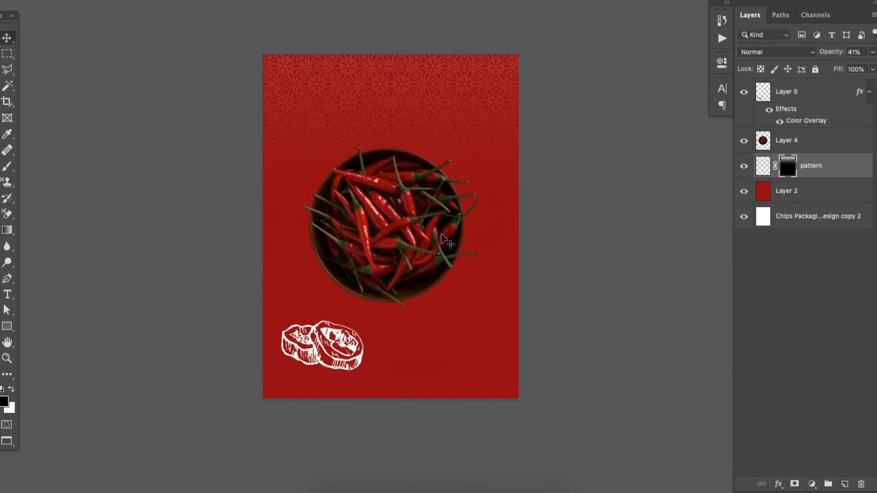
Duplicate the pattern layer and turn the copy upside down along the artwork's bottom edge so it fades upward
key(super+j)
key(super+t)
drag(468, 136, 469, 338)
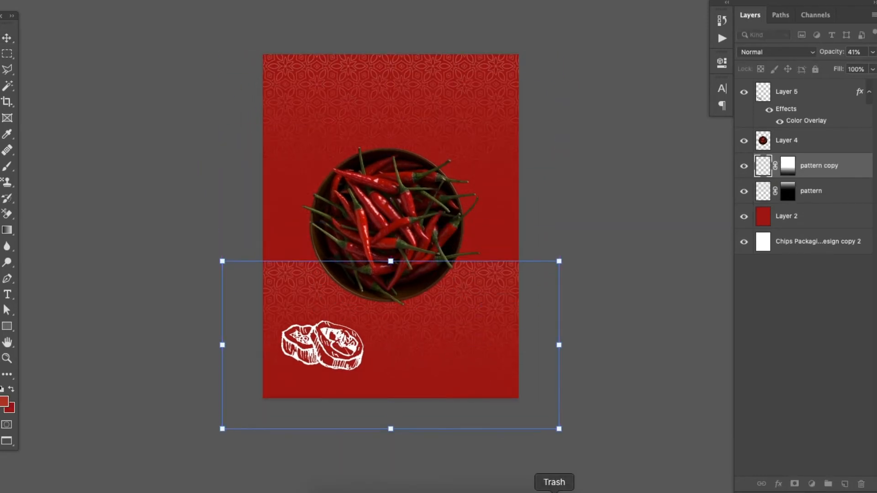
drag(574, 461, 292, 280)
key(Return)
drag(409, 317, 409, 315)
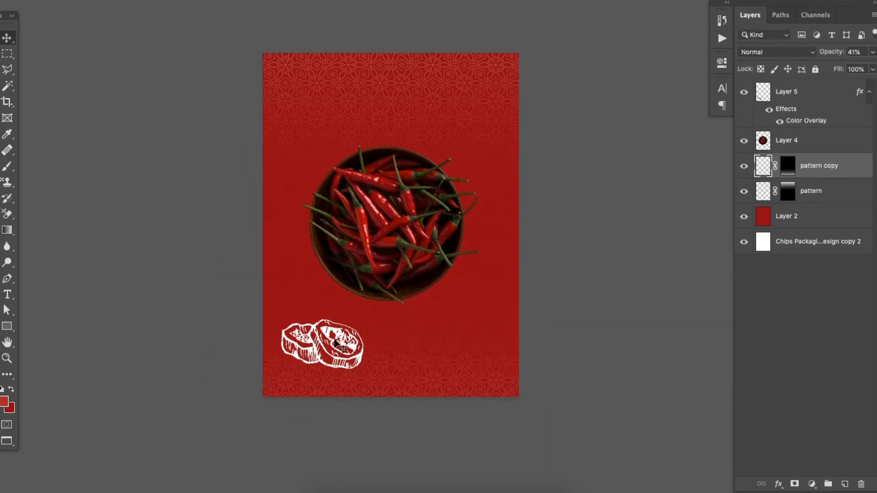
Scale down the white hand-drawn illustration and place it in the artwork's bottom-left corner
click(338, 345)
key(ctrl+t)
mouse_move(364, 369)
mouse_down()
mouse_move(317, 358)
mouse_move(311, 381)
mouse_up()
key(Return)
drag(413, 327, 406, 332)
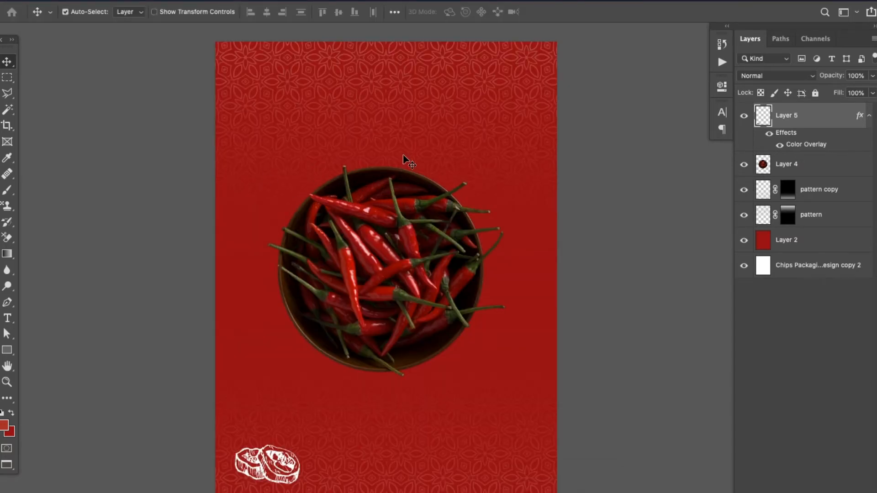
Add a white Century Gothic Bold "LOREM IPSUM" text line above the chilli bowl and scale it up to about 43 pt
key(t)
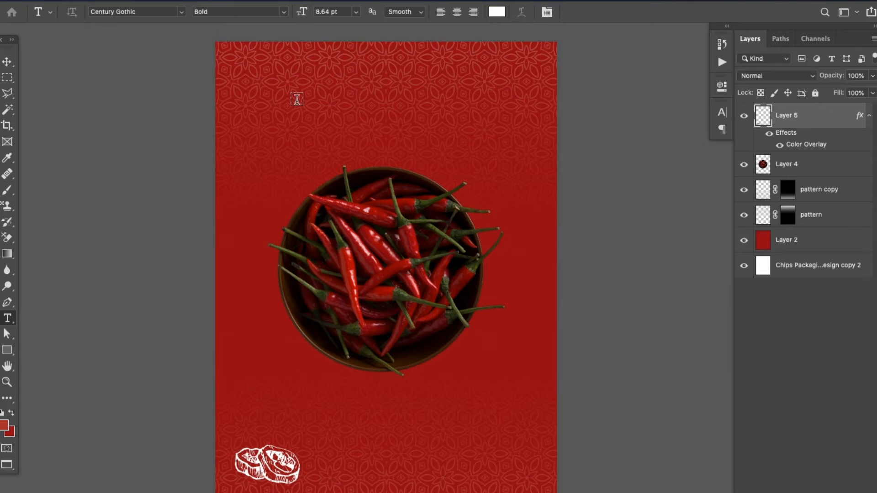
click(297, 99)
double_click(298, 99)
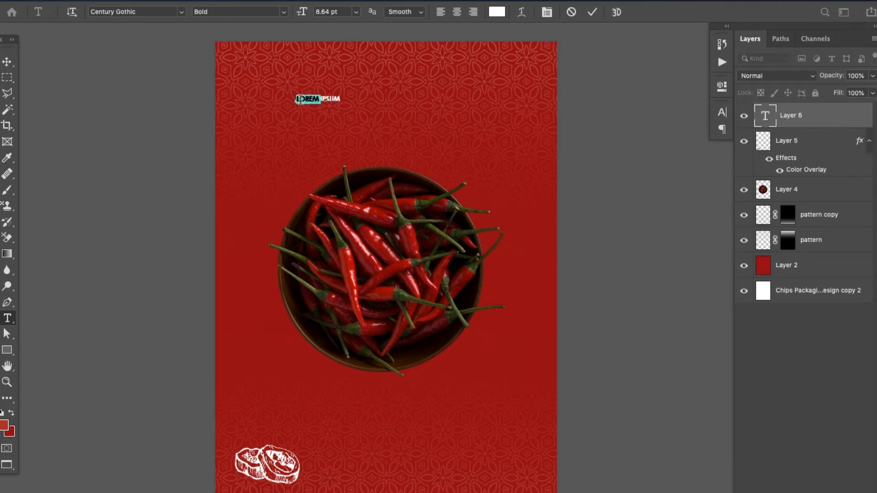
click(136, 14)
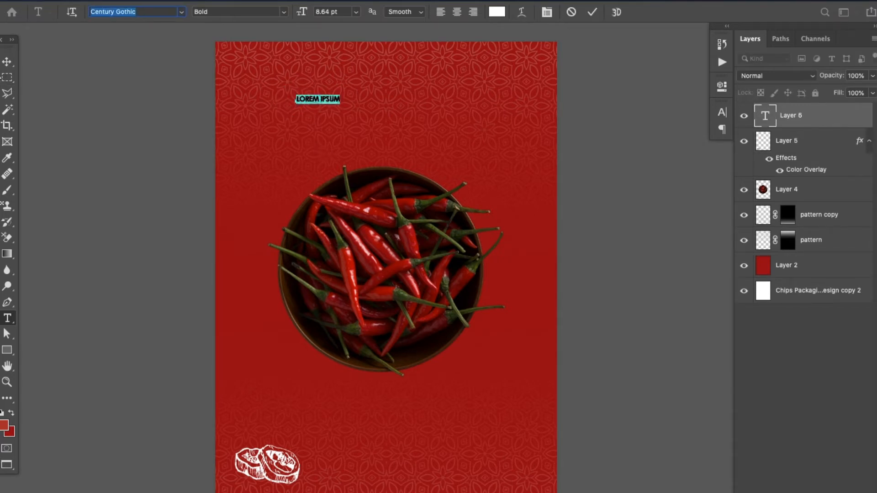
click(7, 61)
key(ctrl+t)
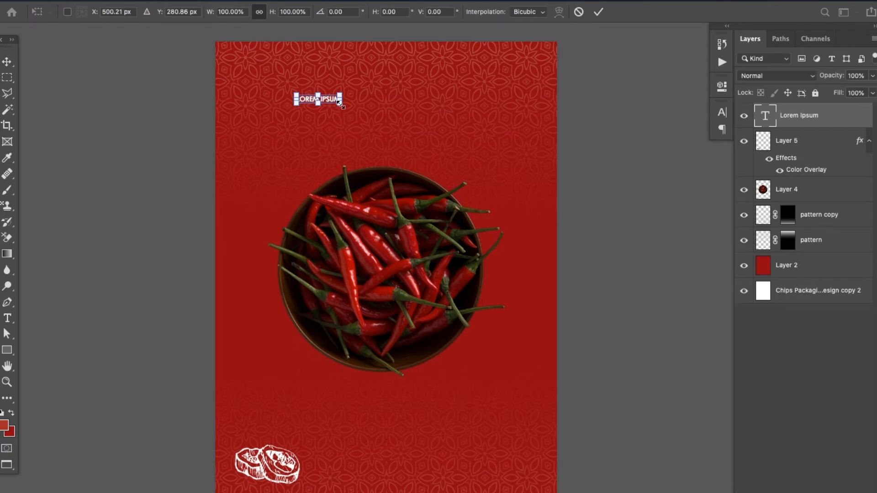
key(Return)
key(ctrl+t)
drag(343, 104, 504, 215)
key(Return)
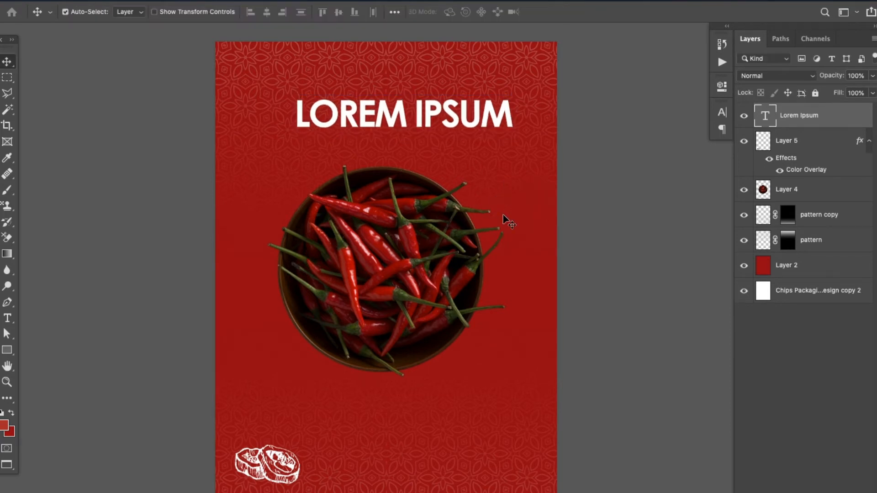
Nudge the placeholder text down and left until it is centred above the chilli bowl
key(shift+Left)
key(shift+Left)
key(shift+Down)
key(shift+Down)
key(shift+Down)
key(shift+Down)
key(shift+Down)
key(shift+Left)
key(shift+Left)
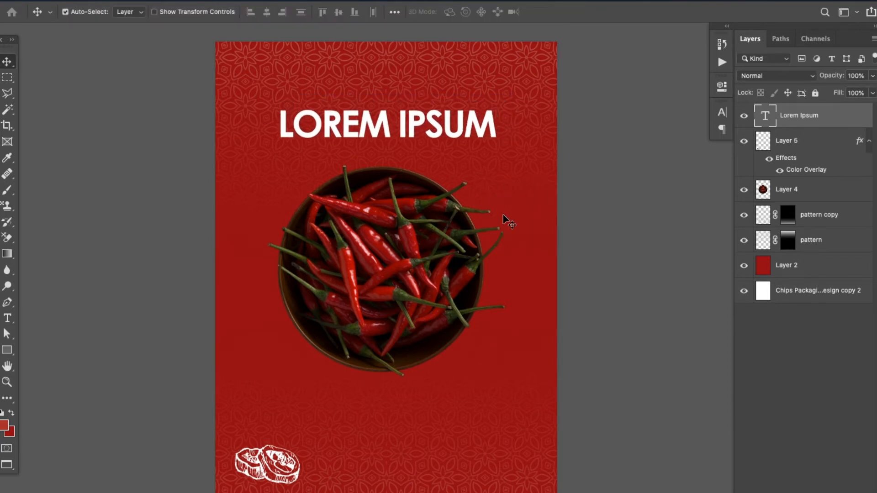
Replace the placeholder text with "RED" and copy the phrase "red chilli powder" from the Google search in Firefox
key(t)
triple_click(372, 133)
text(RED)
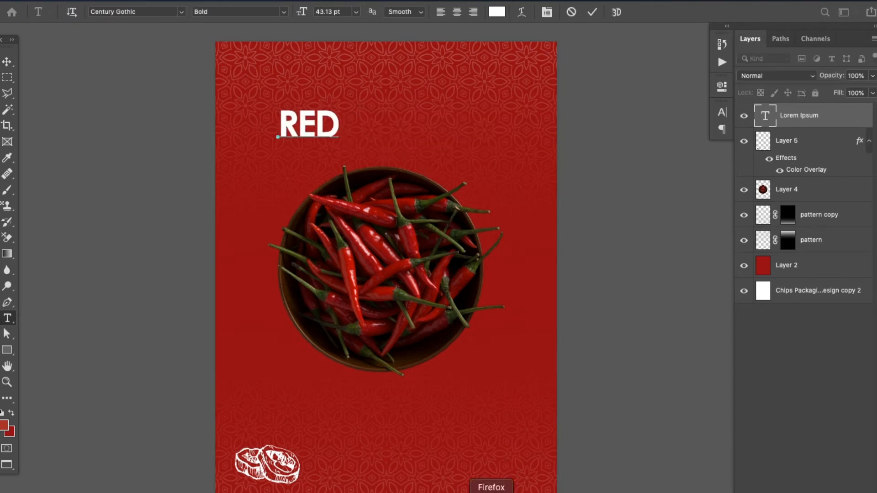
click(489, 489)
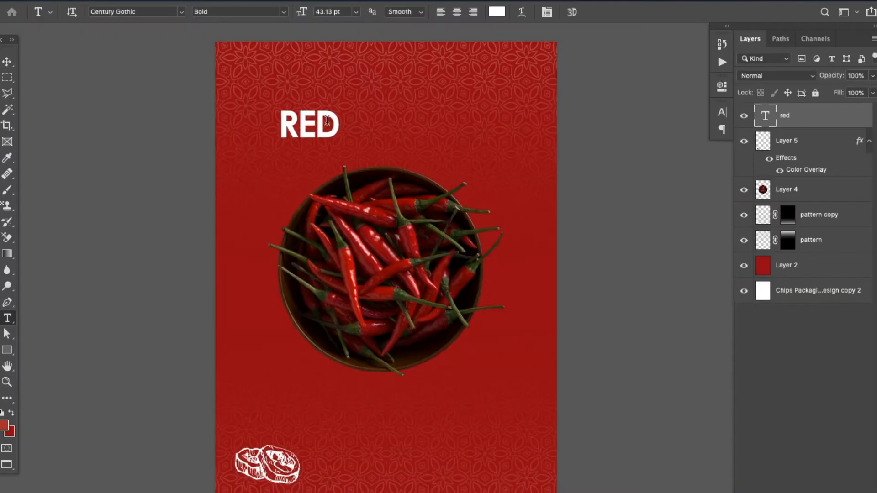
click(346, 118)
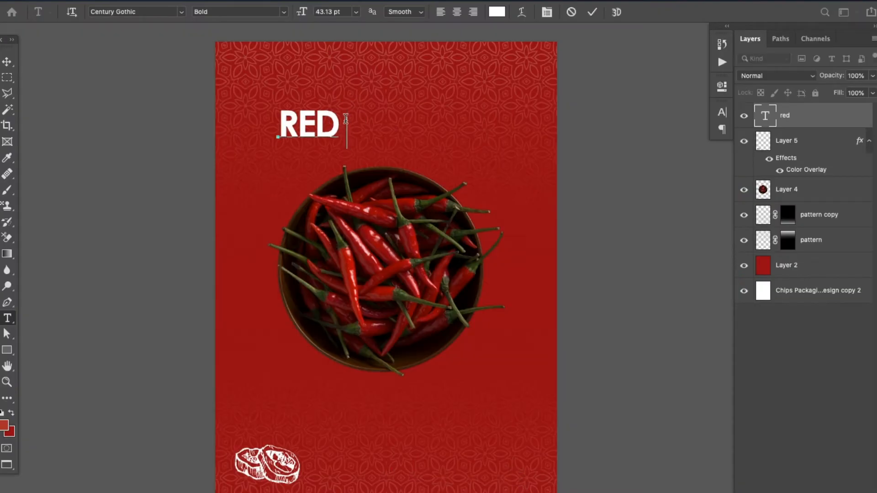
Move the "RED" text up toward the centre and place a duplicate of it directly below
click(7, 61)
drag(309, 137, 369, 114)
key(super+j)
key(shift+Down)
key(shift+Down)
key(shift+Down)
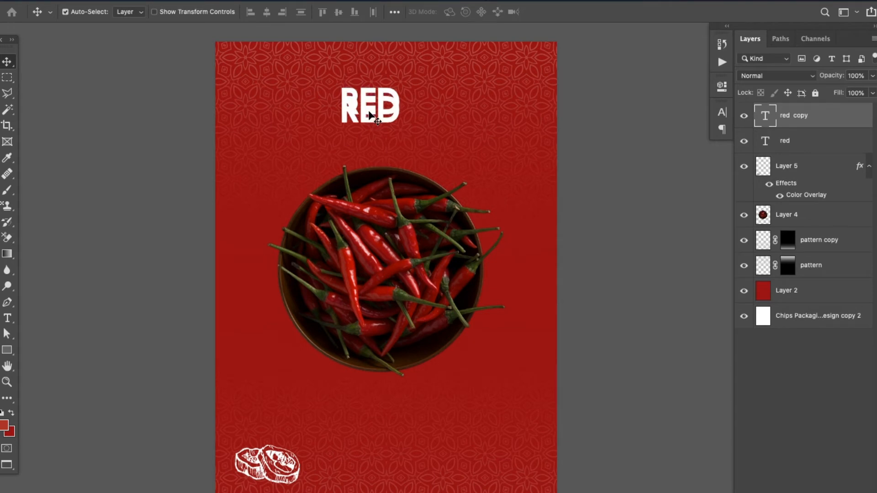
key(shift+Down)
key(shift+Down)
key(shift+Down)
key(shift+Down)
key(shift+Down)
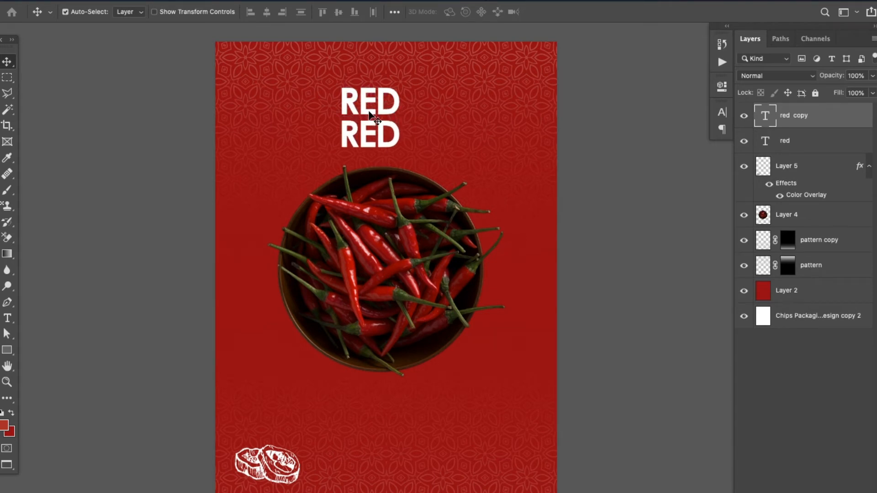
Replace the lower duplicate's text with the pasted product name, keeping only "CHILLI POWDER"
key(t)
click(379, 134)
key(super+a)
key(super+v)
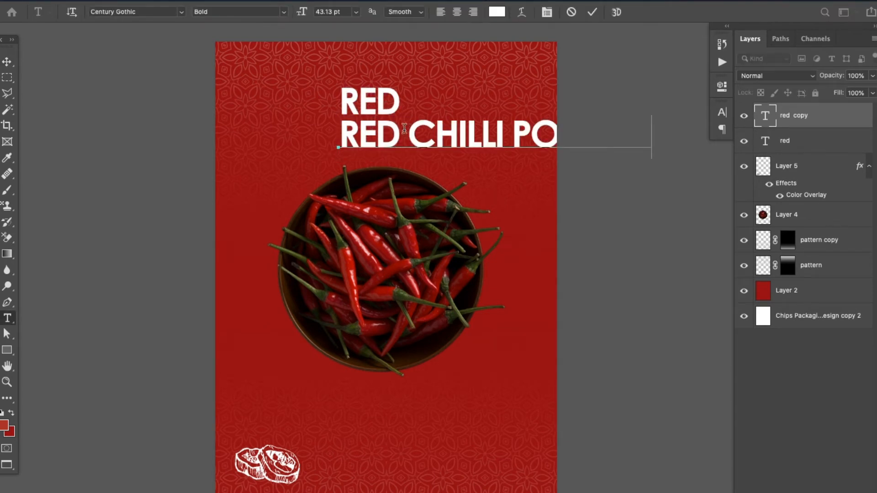
drag(405, 128, 278, 123)
key(BackSpace)
click(3, 62)
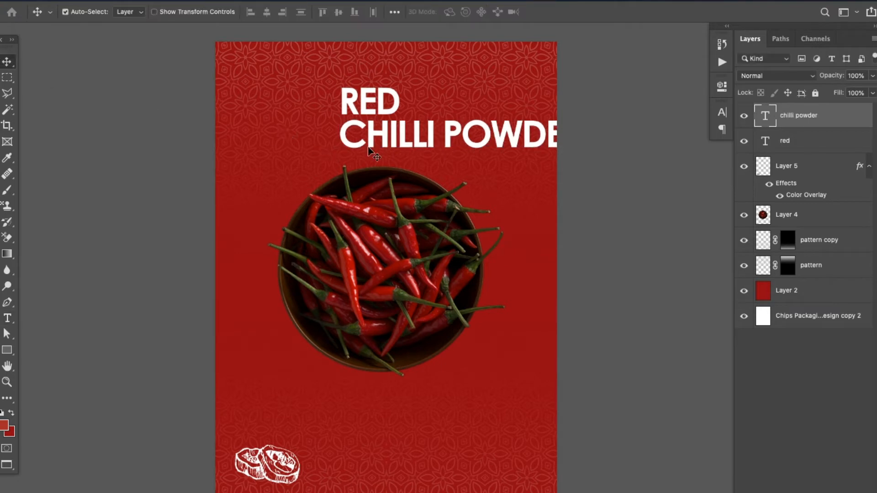
Centre "RED" and "CHILLI POWDER" above the bowl and scale the "CHILLI POWDER" line down
drag(466, 149, 387, 166)
drag(371, 112, 382, 131)
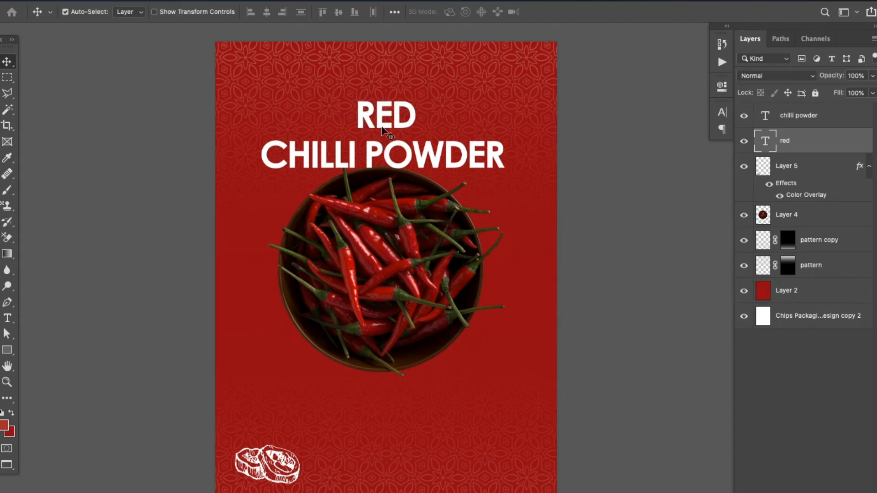
click(406, 166)
key(ctrl+t)
drag(505, 172, 419, 168)
key(Return)
Move "RED" closer to "CHILLI POWDER" and shift both text lines up together, clear of the bowl
drag(384, 133, 387, 142)
shift+click(402, 147)
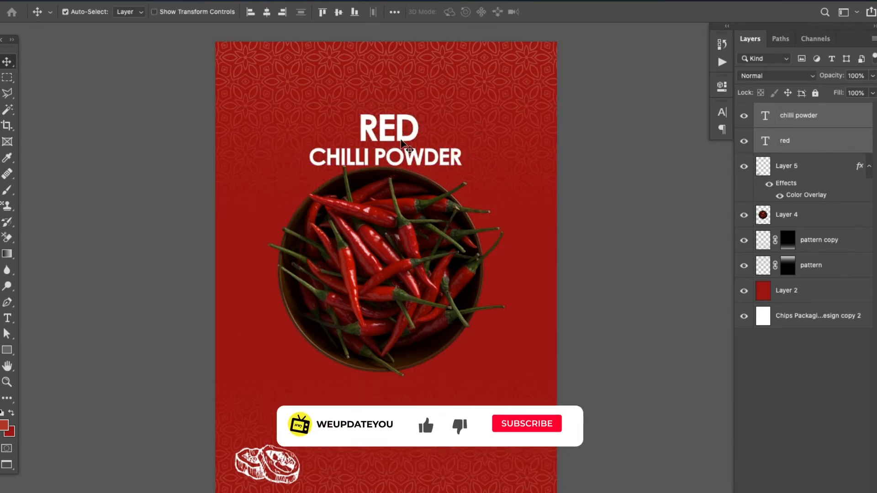
key(shift+Up)
key(shift+Up)
key(shift+Up)
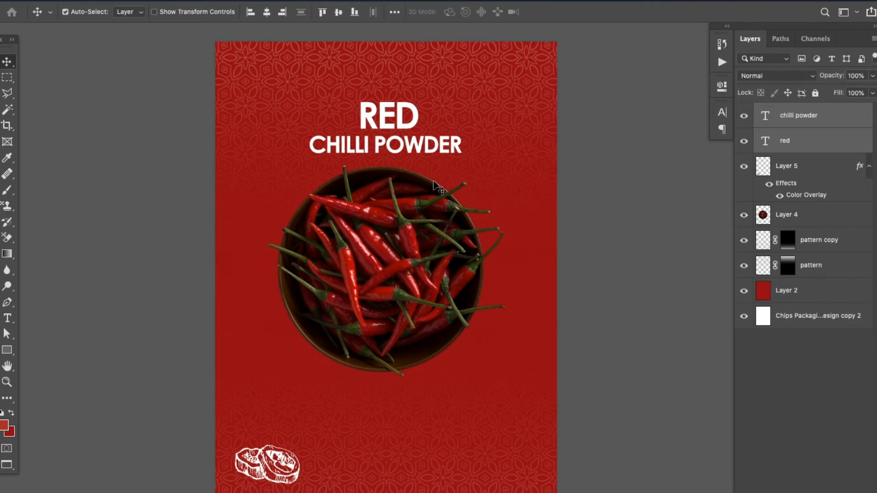
Draw a vertical rectangle of about 641 × 1178 px from the artwork's top edge, covering the title and upper bowl
click(7, 351)
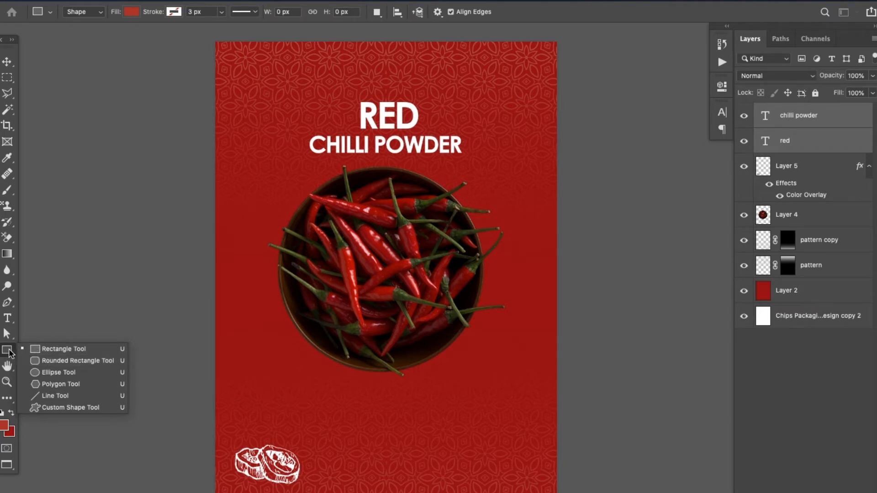
click(341, 32)
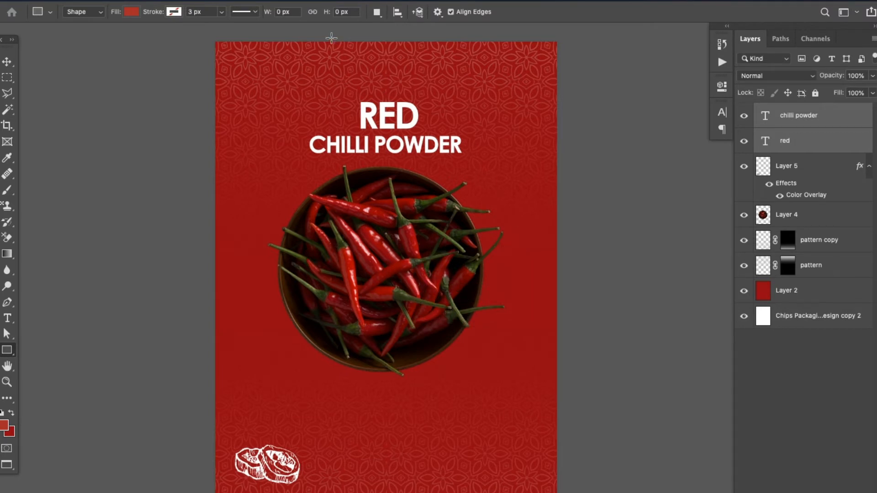
mouse_move(325, 41)
mouse_down()
mouse_move(476, 274)
mouse_move(456, 284)
mouse_up()
Give the rectangle a gold gradient stroke using the last gold preset in the gradient list
click(173, 13)
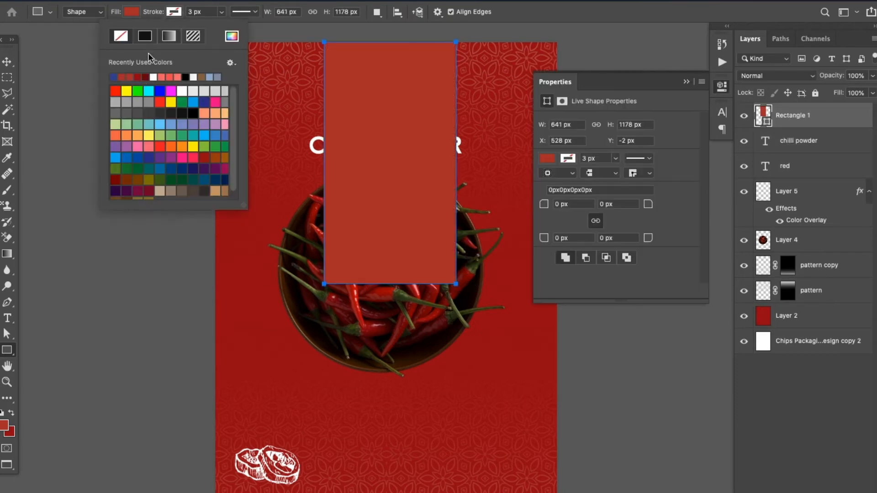
click(170, 36)
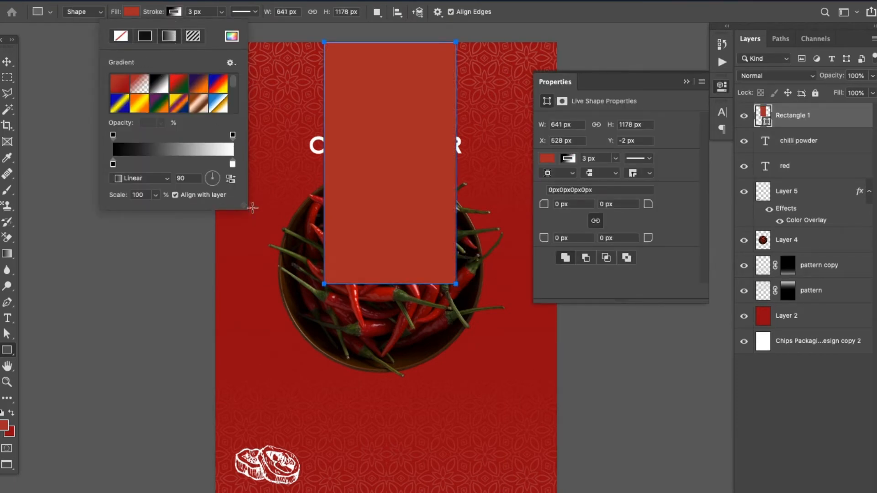
drag(246, 210, 495, 413)
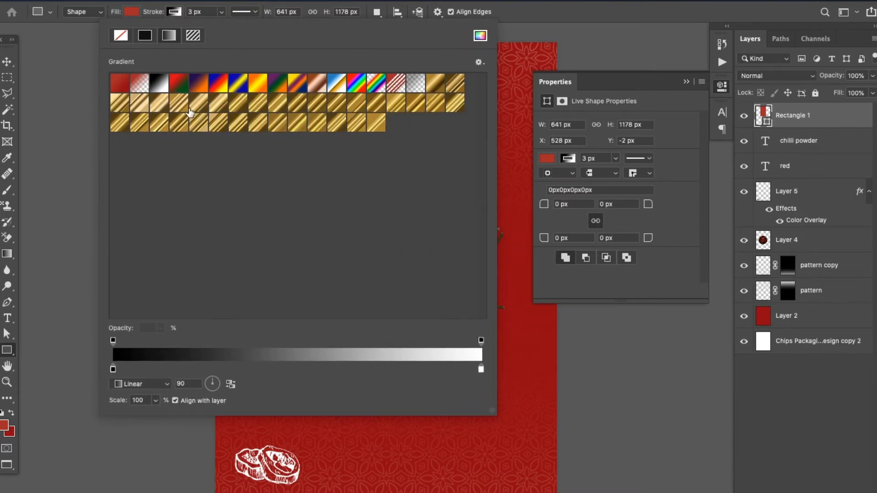
click(432, 87)
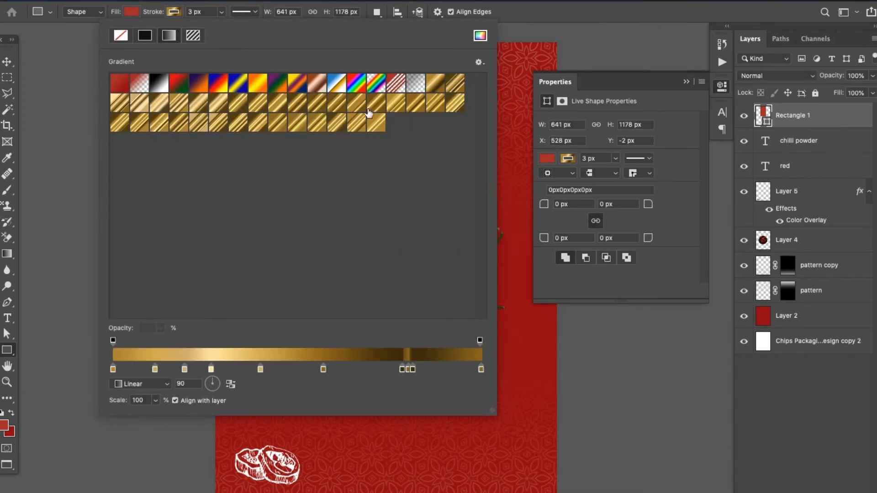
click(149, 108)
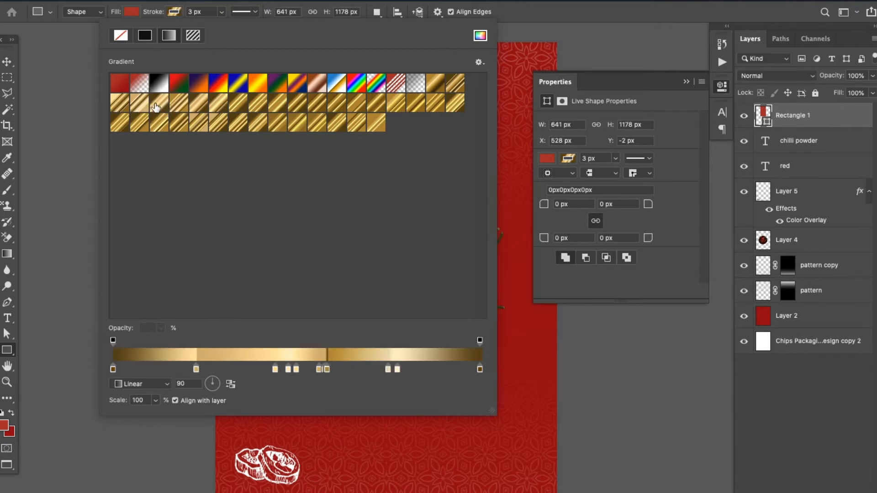
click(162, 129)
click(140, 129)
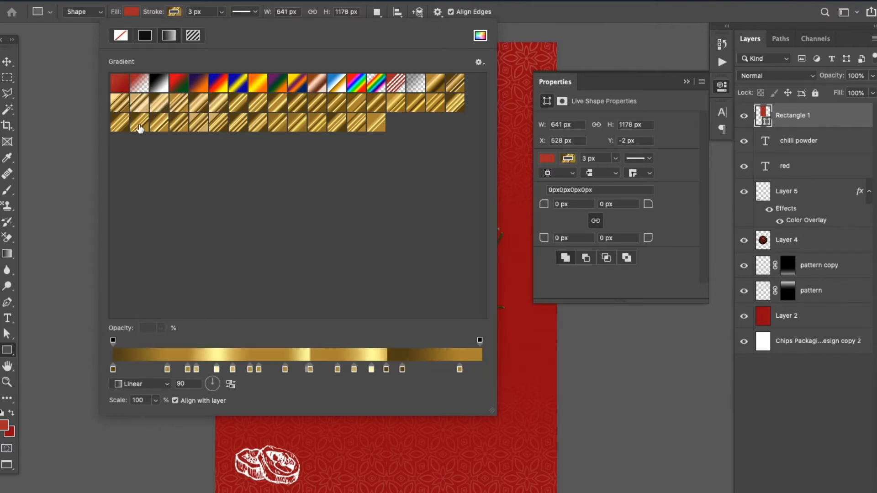
click(306, 129)
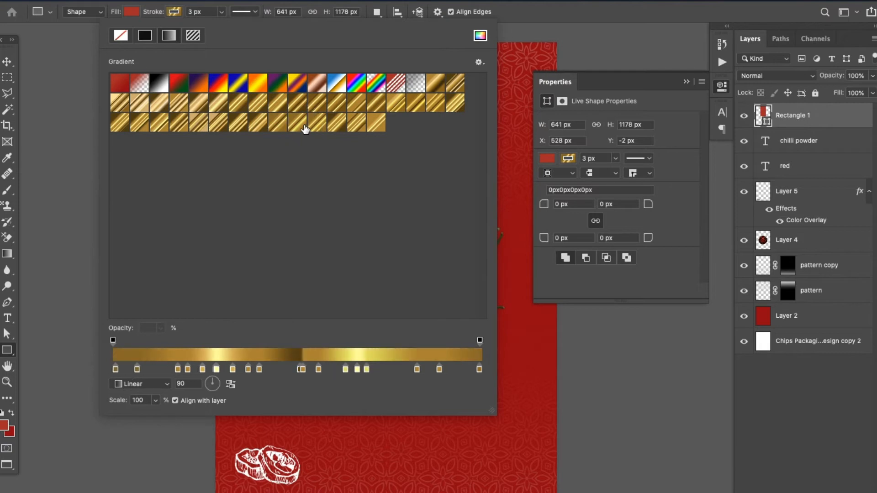
click(372, 131)
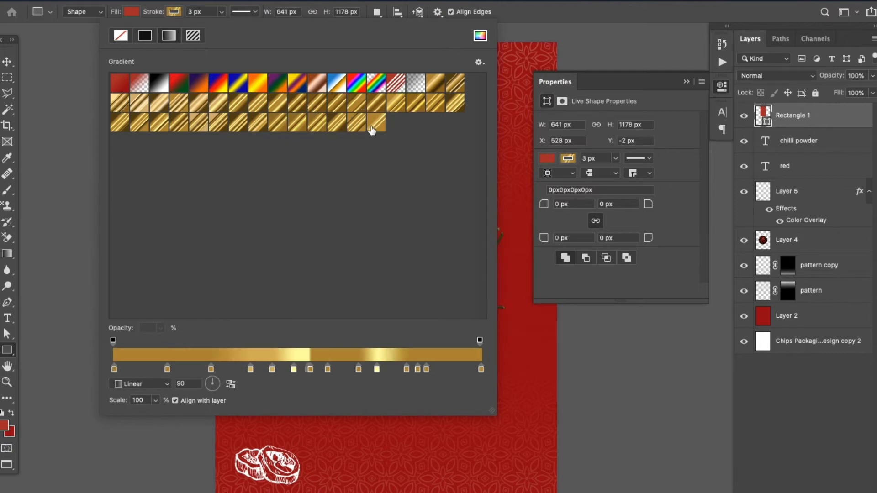
click(481, 36)
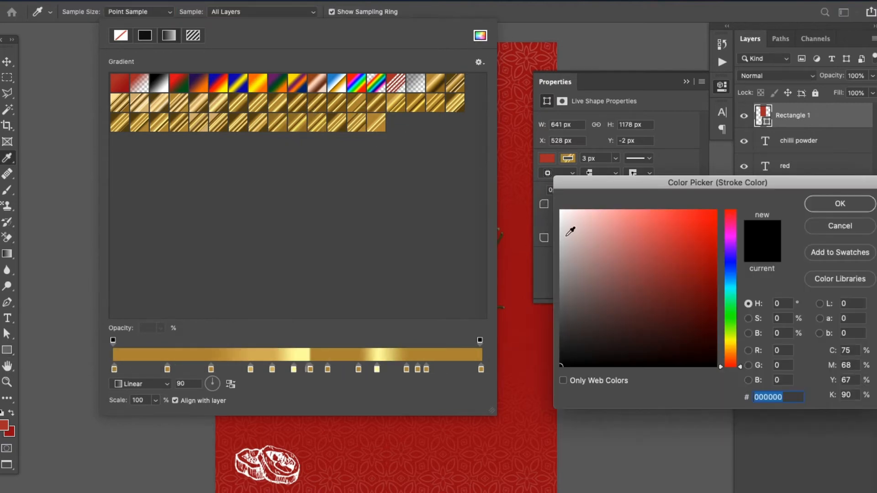
click(833, 226)
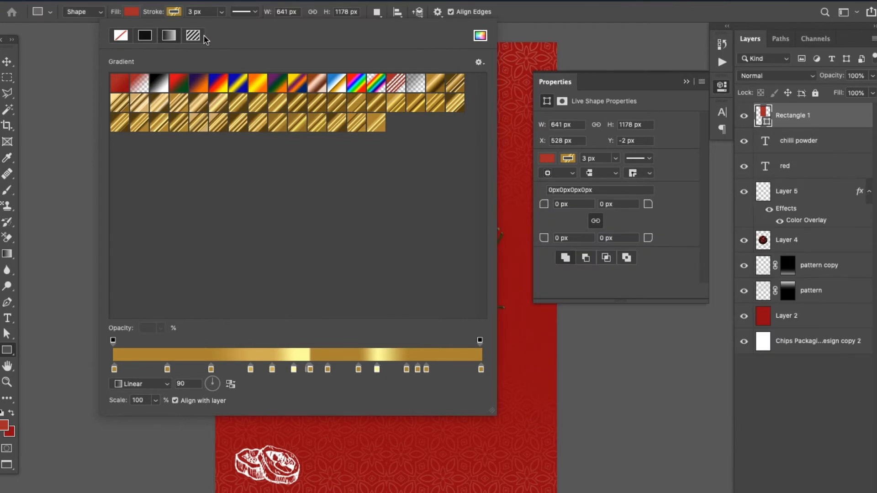
click(512, 106)
click(420, 263)
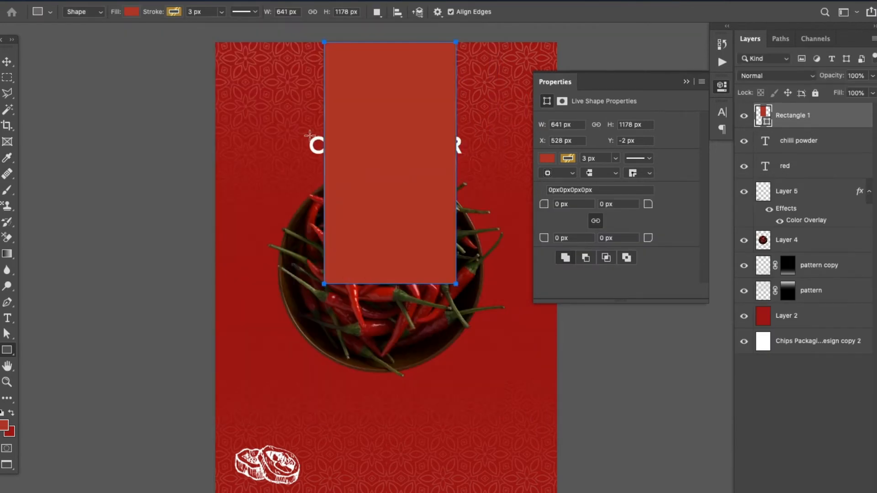
Remove the rectangle's fill and increase its stroke width to 29.24 px
click(155, 13)
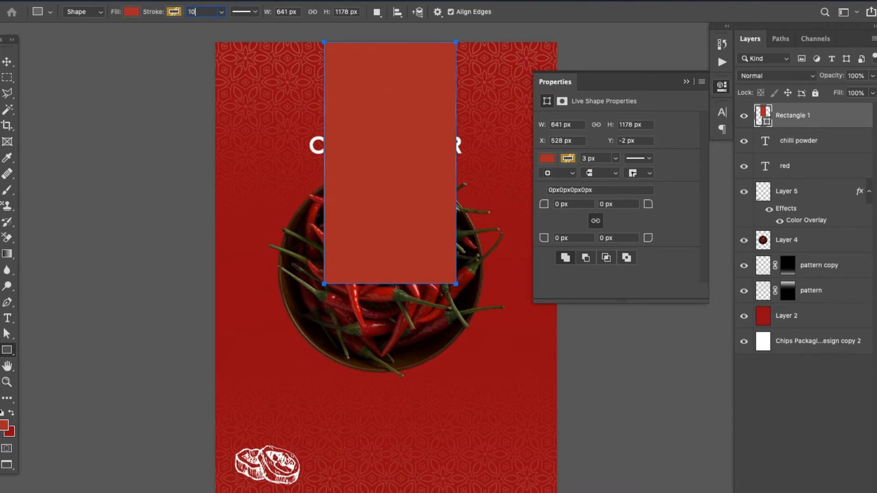
key(Tab)
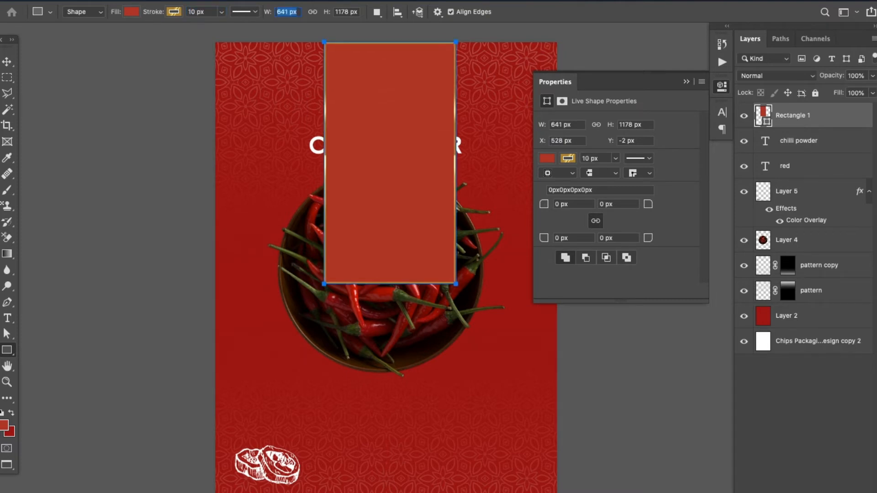
click(131, 11)
click(29, 40)
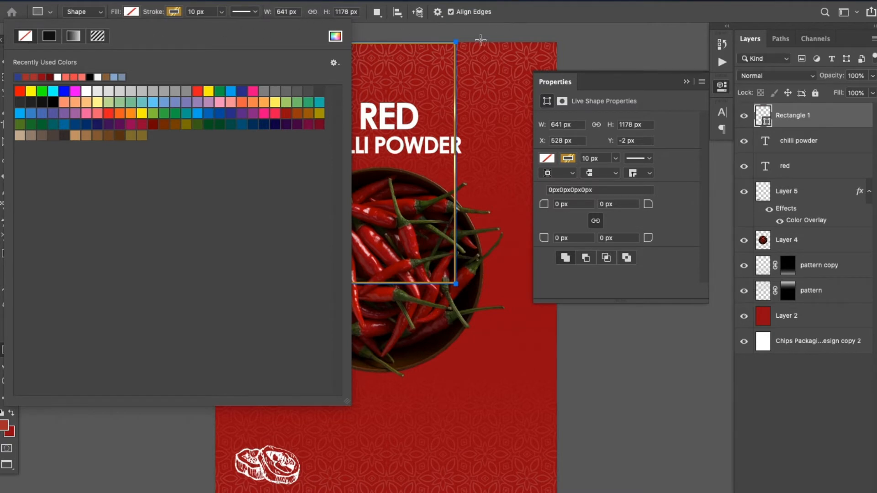
click(221, 14)
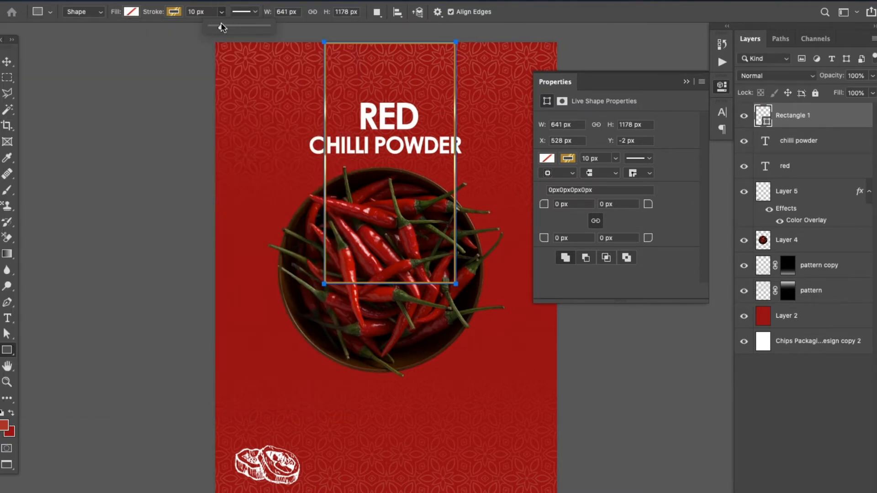
drag(220, 26, 225, 27)
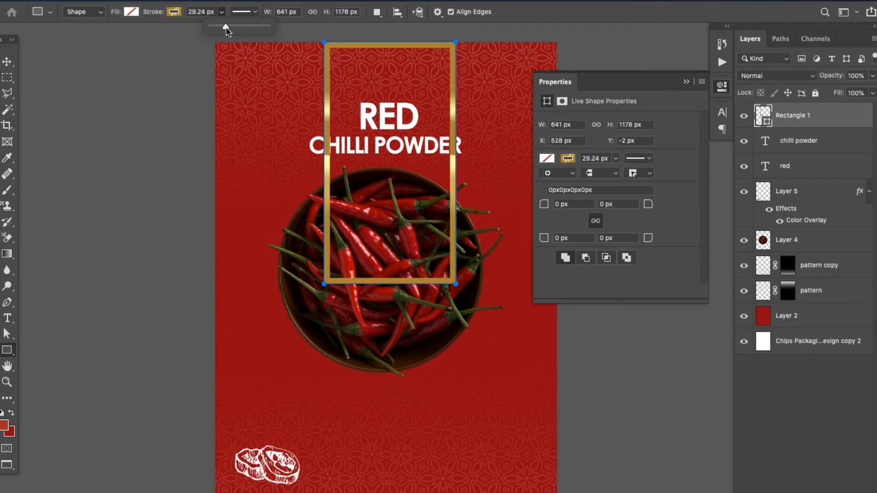
Remove the gold colour stops between the two pale yellow highlights in the rectangle's stroke gradient
click(174, 12)
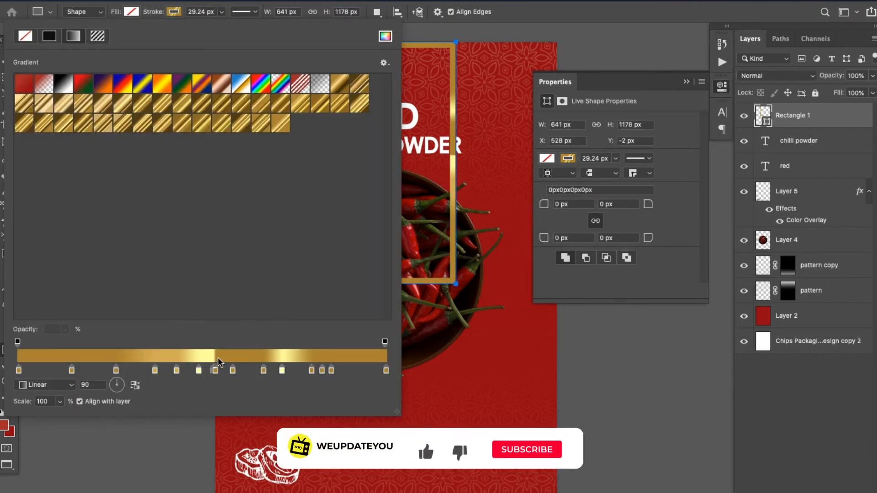
drag(217, 371, 218, 390)
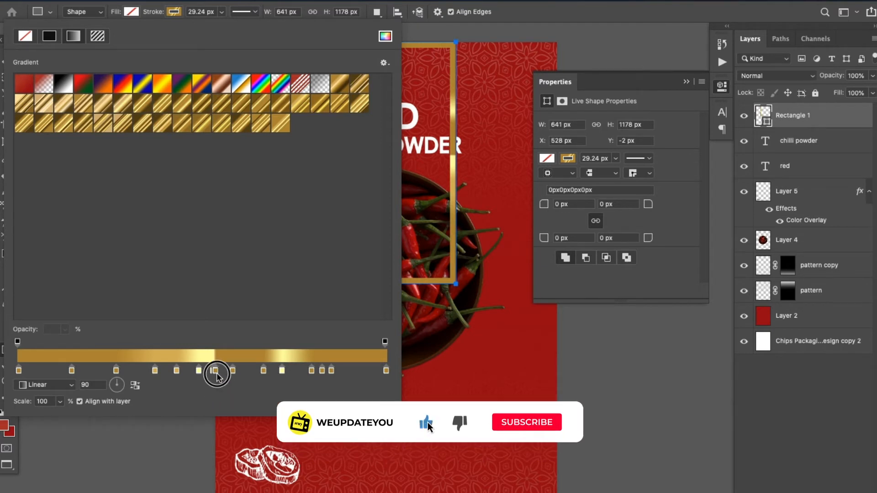
double_click(215, 370)
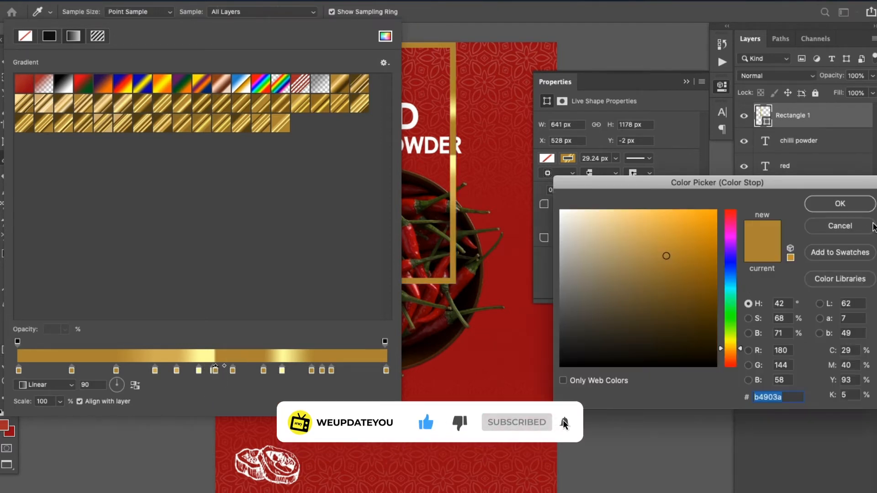
key(Return)
drag(233, 371, 268, 403)
click(215, 371)
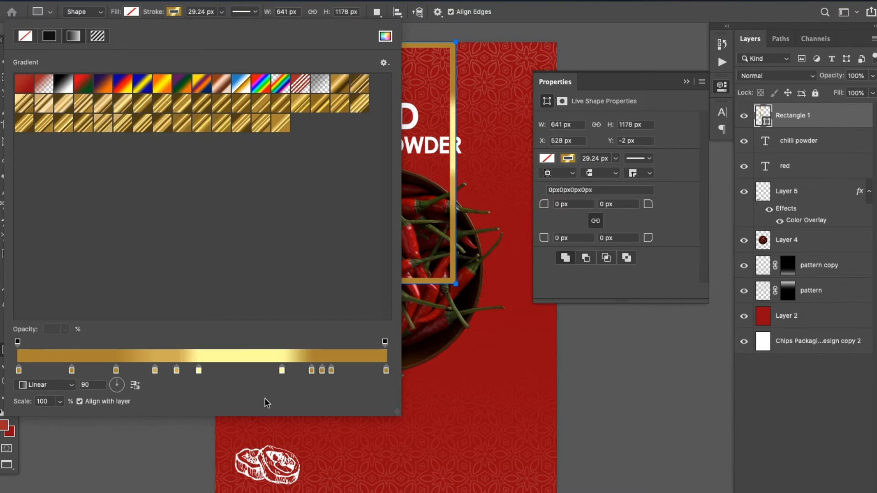
Reduce the stroke gradient to a single pale yellow highlight stop and place it slightly before the gradient's midpoint
click(282, 369)
drag(282, 371, 165, 416)
drag(156, 371, 157, 423)
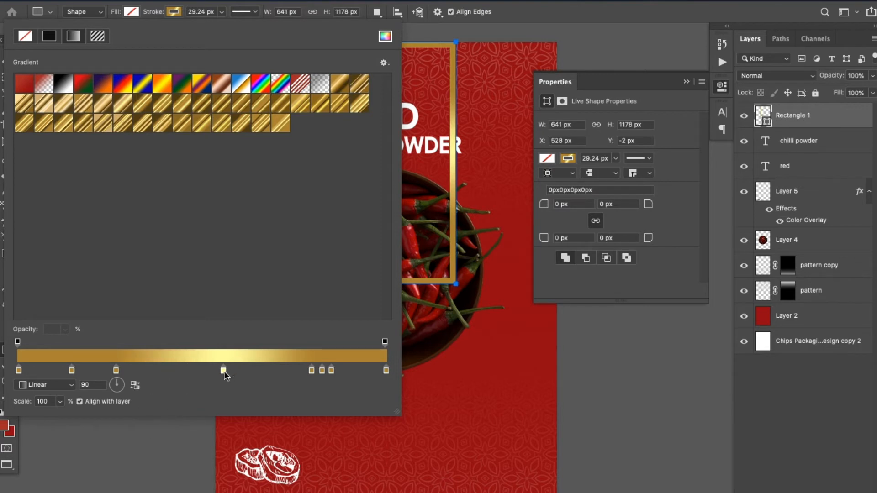
drag(223, 371, 190, 371)
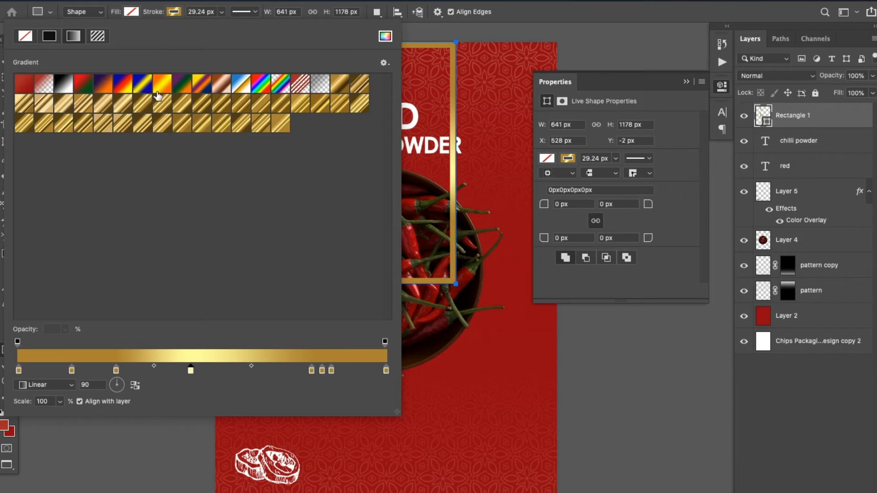
click(179, 12)
Stretch the gold rectangle downward to a height of about 1677 px, just past the bottom of the bowl
key(v)
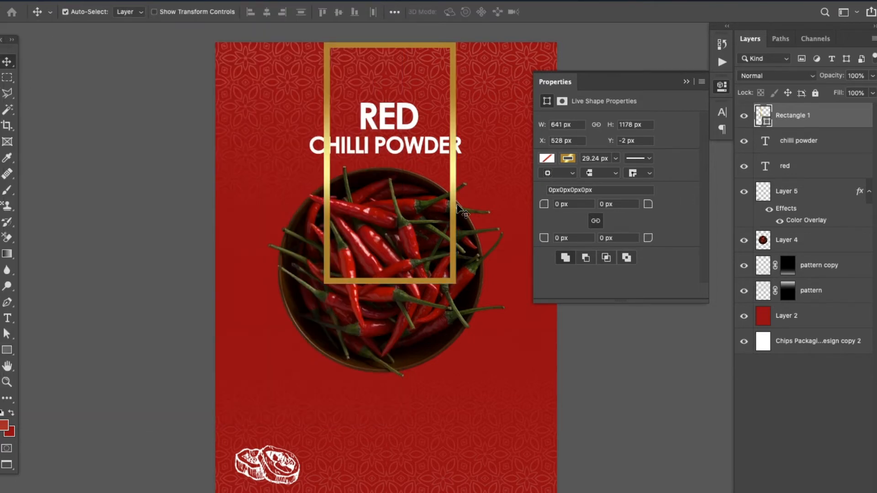
key(ctrl+t)
drag(390, 284, 393, 388)
key(Return)
Move the gold rectangle up to about Y -662 px, with its lower edge crossing the middle of the bowl
key(shift+Up)
key(shift+Up)
key(shift+Up)
key(shift+Up)
key(shift+Up)
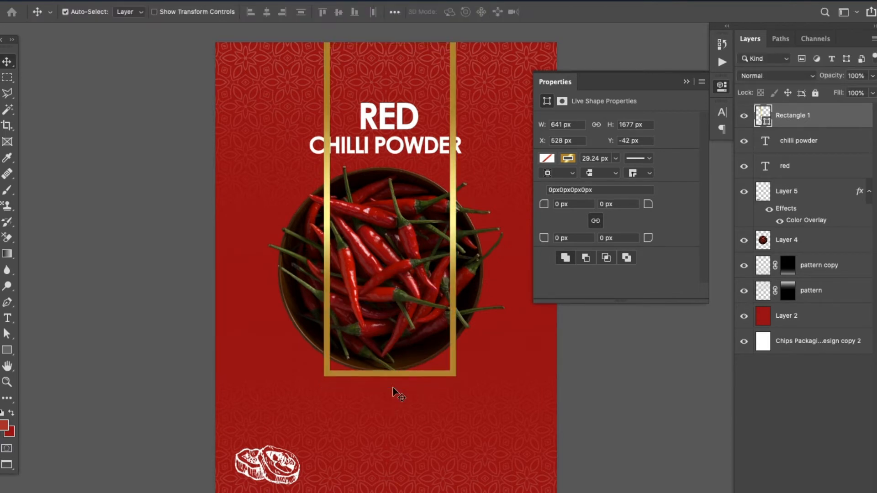
key(shift+Up)
key(shift+Up)
key(shift+Up)
key(shift+Up)
key(shift+Up)
key(shift+Up)
key(shift+Up)
key(shift+Up)
key(shift+Up)
key(shift+Up)
key(shift+Up)
key(shift+Up)
key(shift+Up)
key(shift+Up)
key(shift+Up)
key(shift+Up)
key(shift+Up)
key(shift+Up)
key(shift+Up)
key(shift+Up)
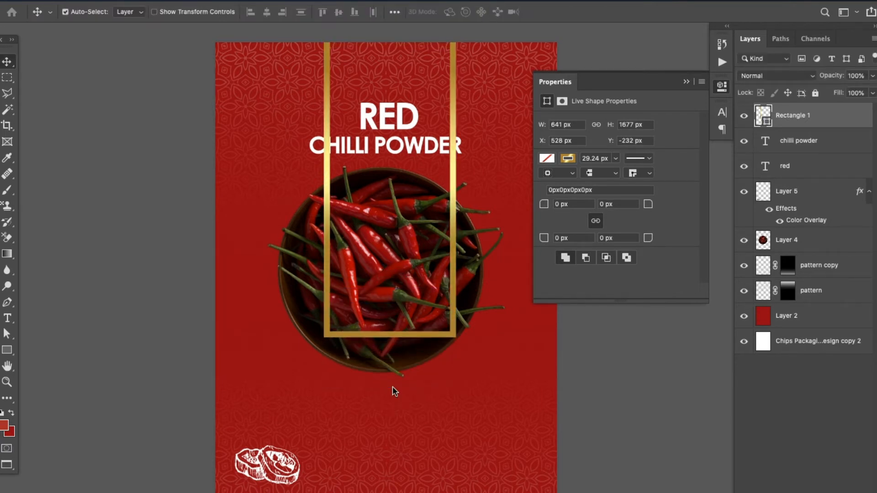
key(shift+Up)
key(shift+Up)
key(shift+Up)
key(shift+Up)
key(shift+Up)
key(shift+Up)
key(shift+Up)
key(shift+Up)
key(shift+Up)
key(shift+Up)
key(shift+Up)
key(shift+Up)
key(shift+Up)
key(shift+Up)
key(shift+Up)
key(shift+Up)
key(shift+Up)
key(shift+Up)
key(shift+Up)
key(shift+Up)
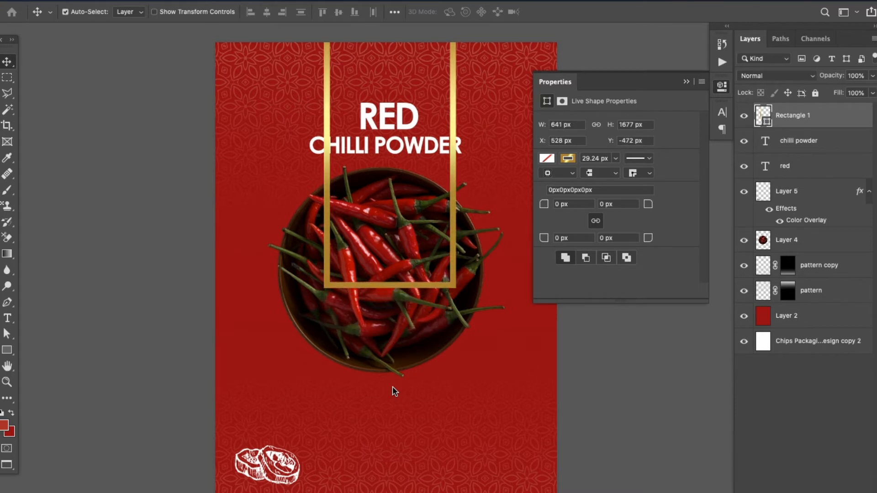
key(shift+Up)
key(shift+Up)
key(shift+Up)
key(shift+Up)
key(shift+Up)
key(shift+Up)
key(shift+Up)
key(shift+Up)
key(shift+Up)
key(shift+Up)
key(shift+Up)
key(shift+Up)
key(shift+Up)
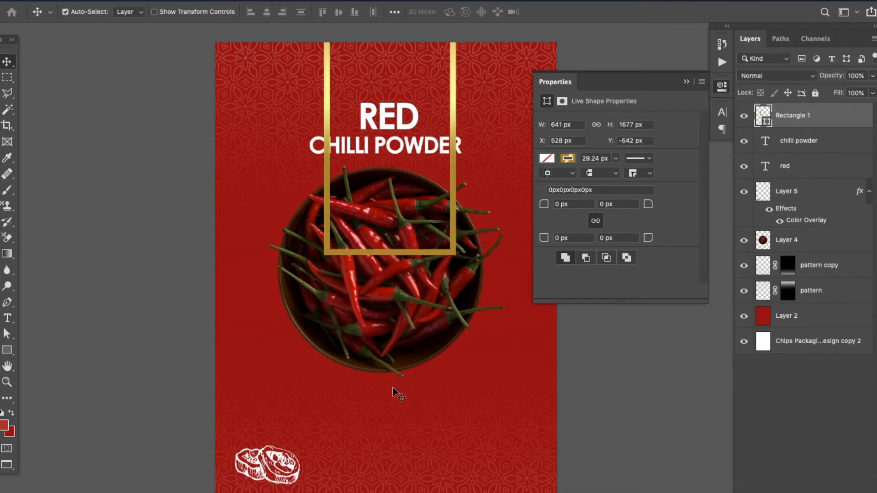
Reorder Rectangle 1 to sit directly above the red Layer 2, behind the bowl and the pattern layers
key(super+shift+bracketleft)
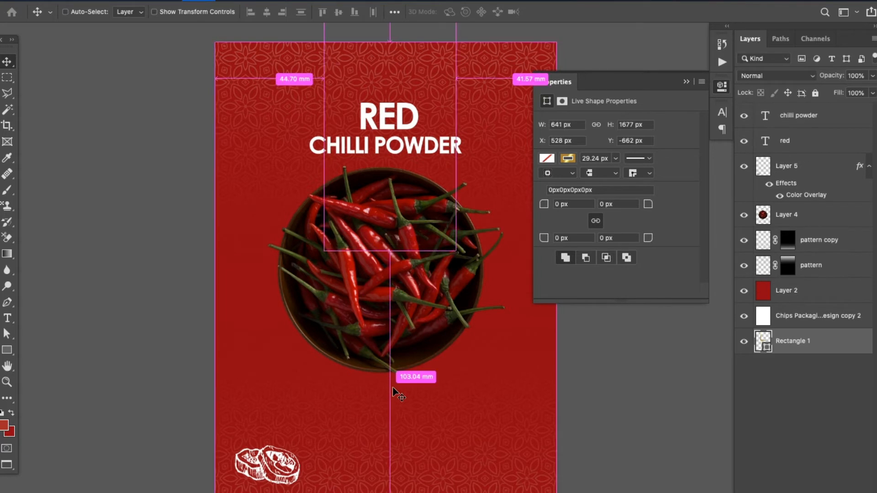
key(super+bracketright)
key(super+bracketright)
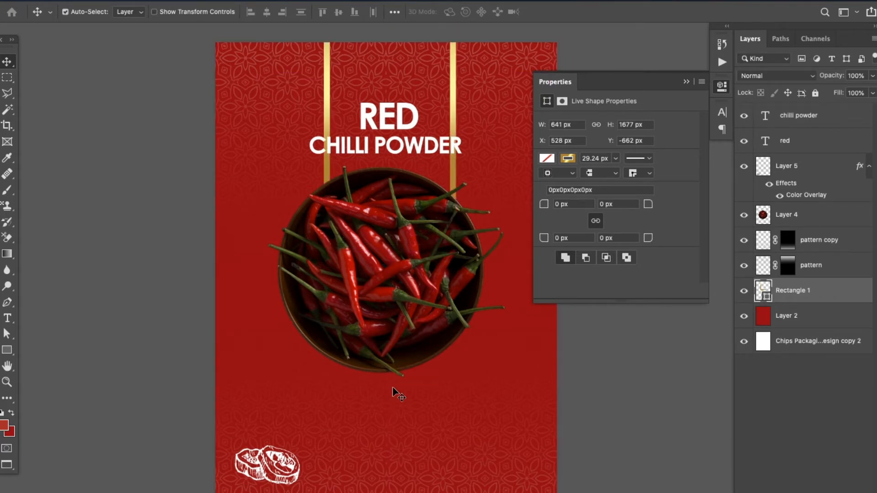
key(super+bracketleft)
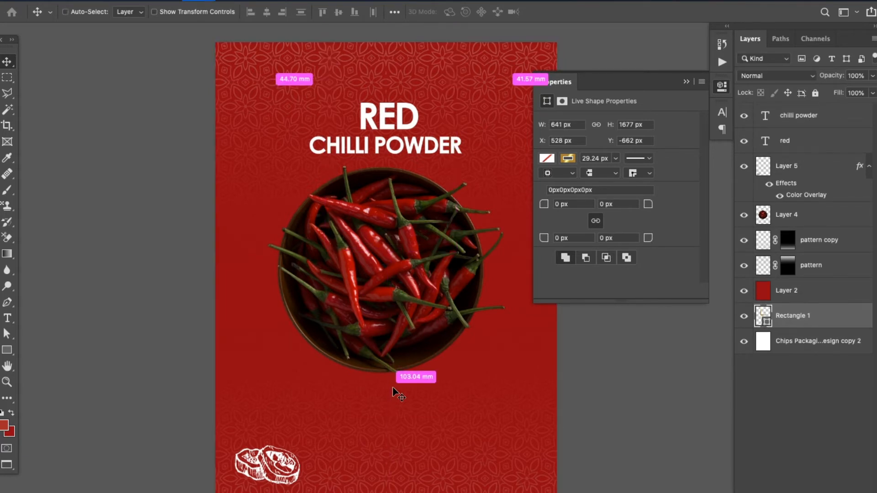
key(super+bracketright)
key(super+bracketleft)
key(super+bracketright)
key(super+bracketleft)
key(super+bracketright)
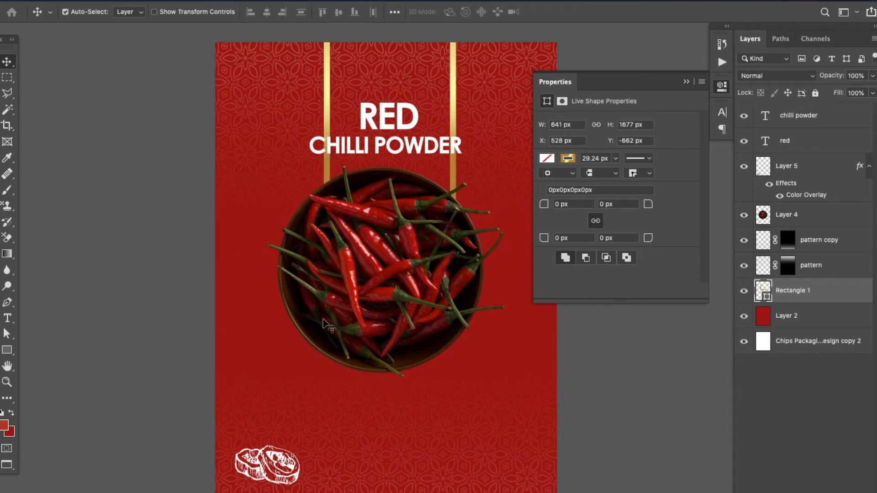
Shift the "CHILLI POWDER" text slightly down and to the right
click(686, 83)
drag(456, 198, 466, 232)
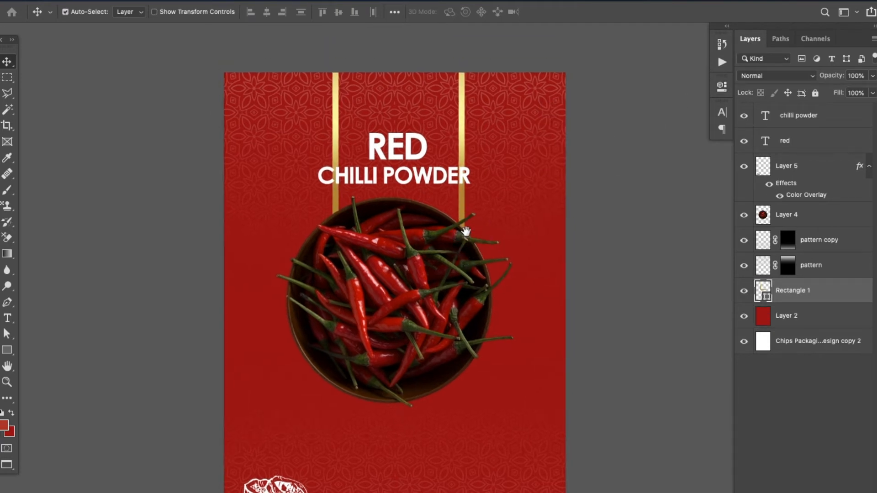
click(415, 183)
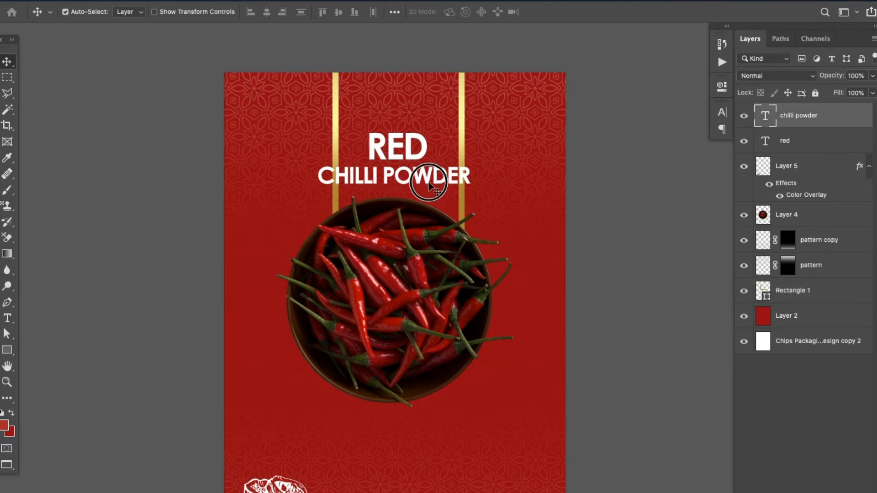
drag(438, 195, 441, 198)
On a new layer above the pattern layer, fill a rectangular selection between the gold lines with white, from the artwork's top edge to mid-bowl
click(459, 208)
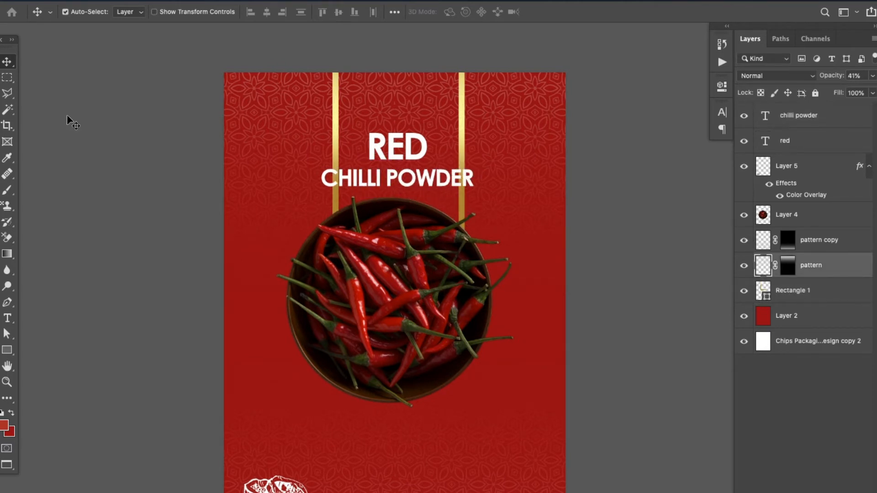
click(7, 78)
drag(335, 72, 460, 284)
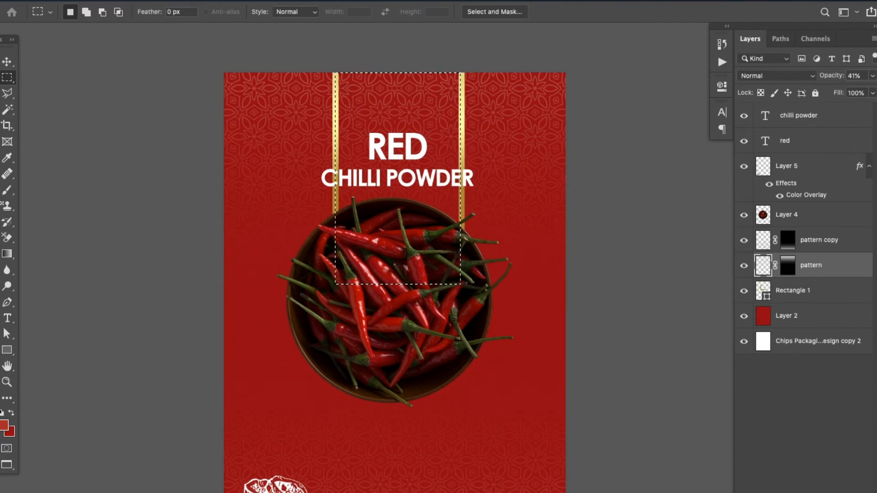
click(839, 492)
key(alt+BackSpace)
key(d)
key(ctrl+BackSpace)
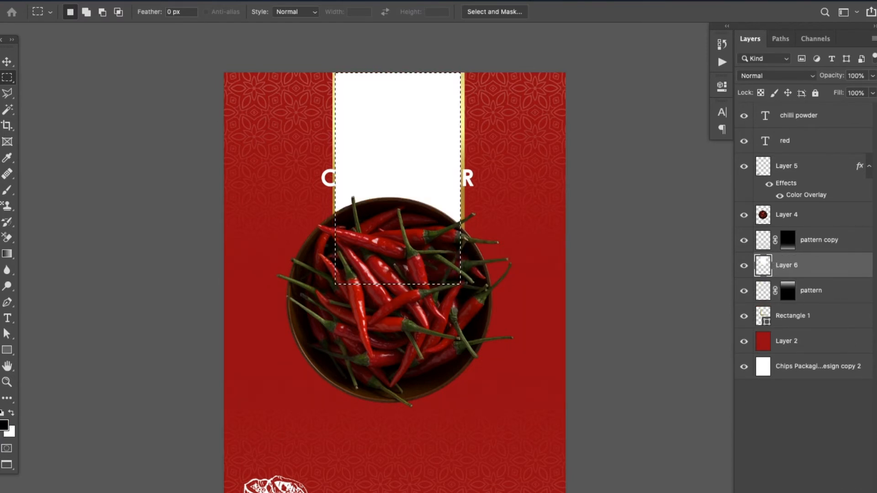
Refill the selected white panel on Layer 6 with black, deselect it, and place the layer directly below the pattern layer
key(x)
key(ctrl+BackSpace)
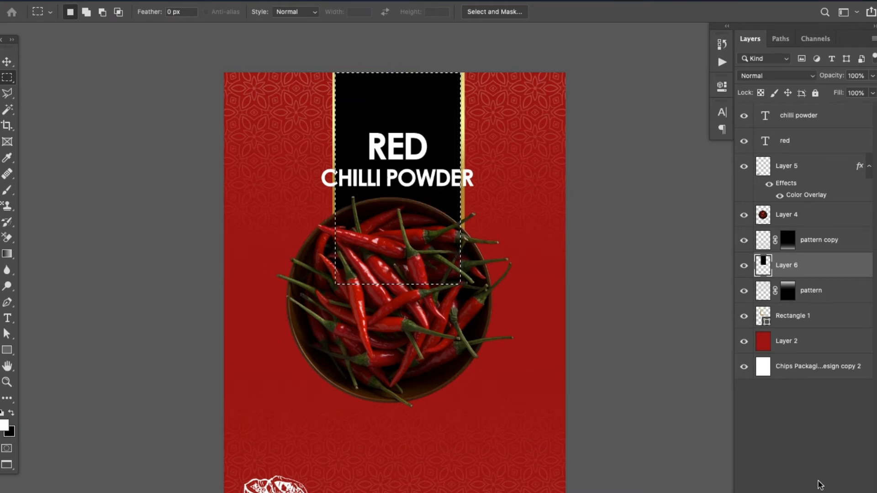
key(ctrl+d)
key(v)
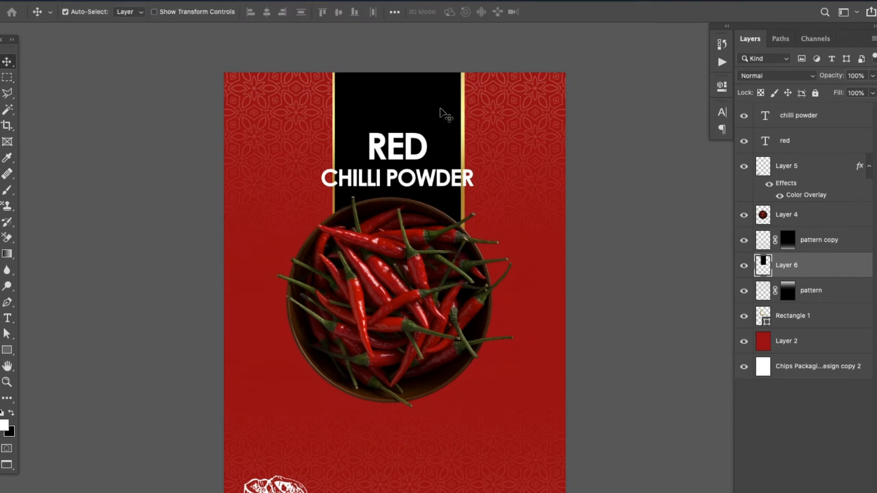
key(ctrl+bracketleft)
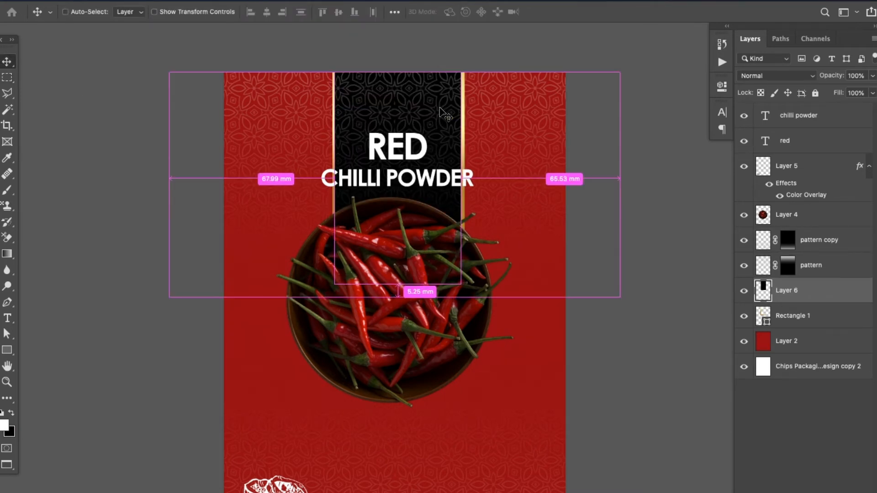
Move the chilli bowl down, then position "CHILLI POWDER" just above it and shrink the text to fit between the gold lines
drag(402, 274, 402, 320)
drag(402, 187, 402, 224)
key(ctrl+t)
drag(476, 233, 451, 223)
drag(317, 223, 338, 225)
key(Return)
key(shift+Down)
key(shift+Down)
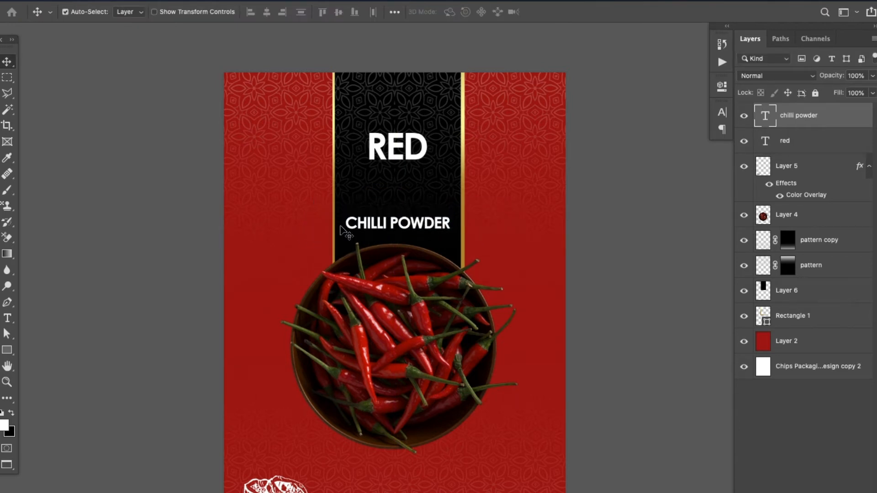
Move the "RED" text down to just above "CHILLI POWDER" and enlarge it to about 110%
drag(382, 160, 383, 205)
key(ctrl+t)
drag(361, 169, 363, 172)
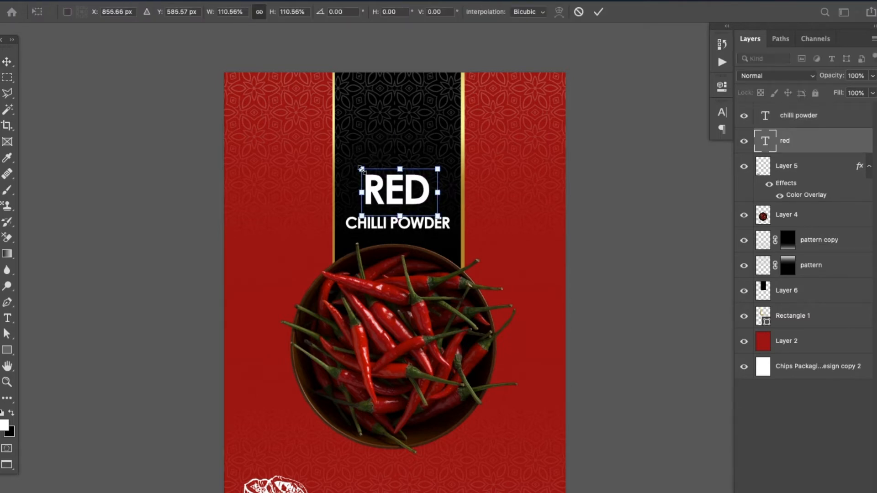
key(Return)
key(shift+Up)
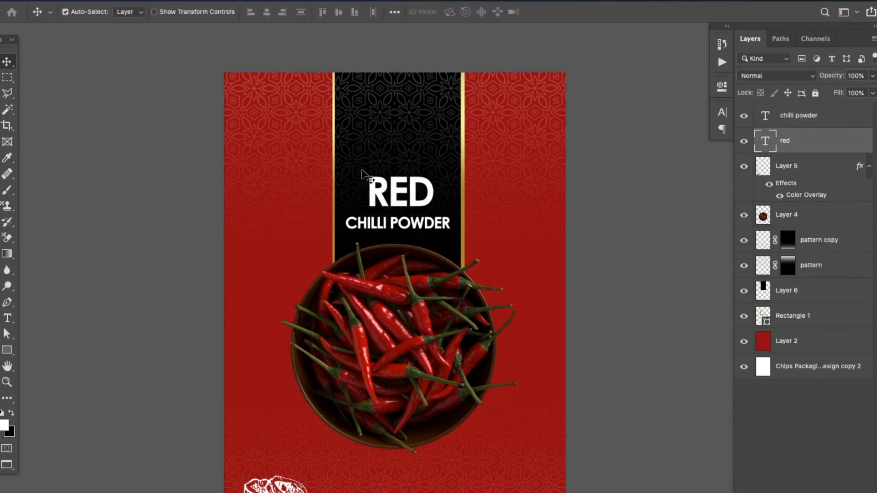
Centre the black panel (Layer 6) and the gold Rectangle 1 horizontally on each other and on the red Layer 2
click(463, 185)
shift+click(817, 299)
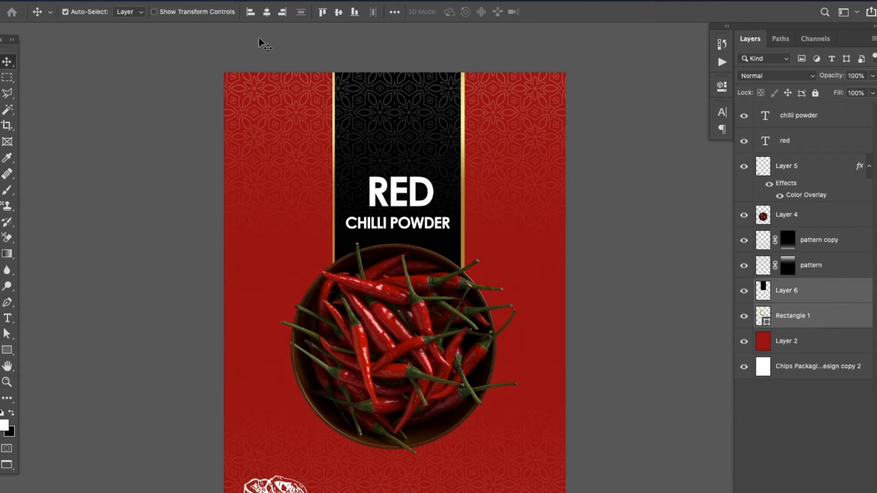
click(267, 13)
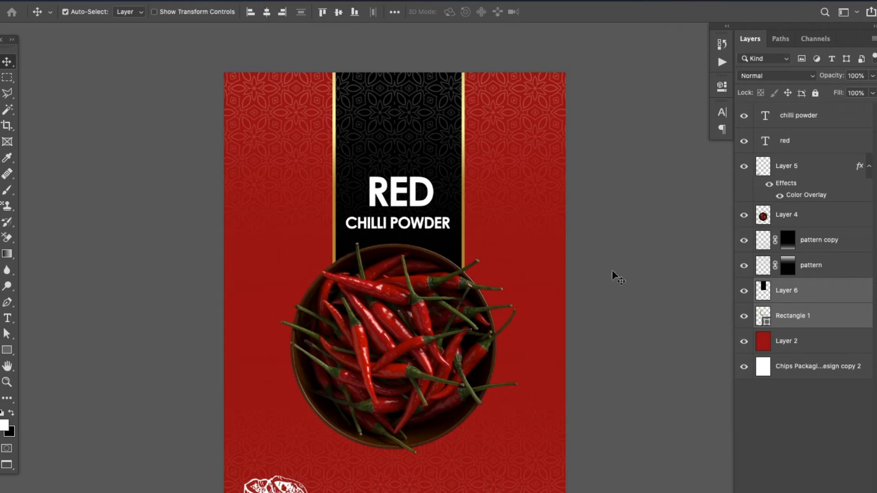
super+click(829, 348)
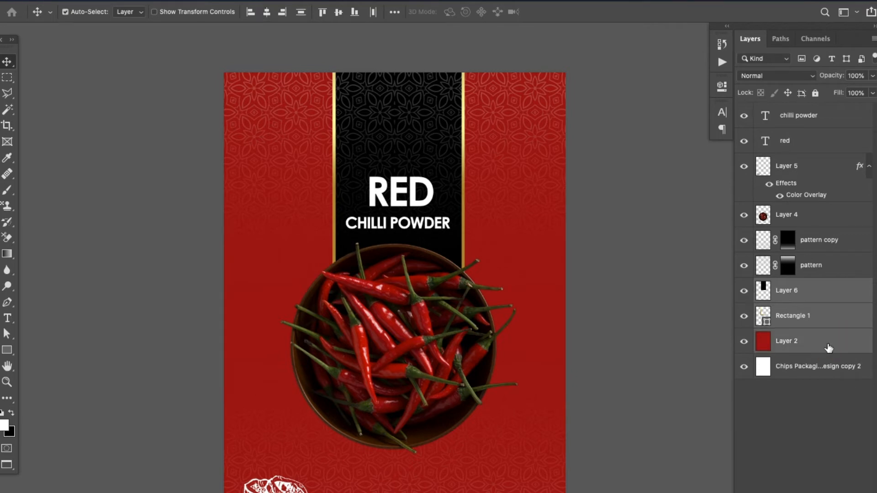
click(269, 14)
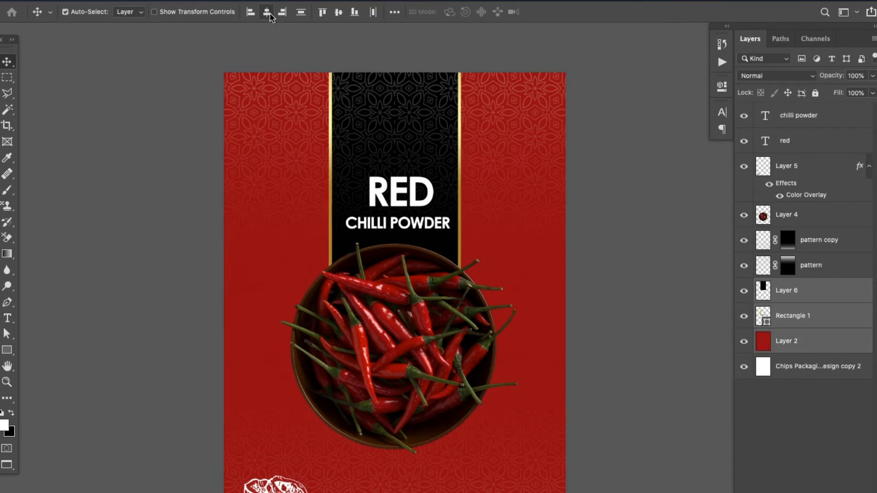
Centre the "RED" and "CHILLI POWDER" text layers horizontally on the red Layer 2 background, then clear the layer selection
click(423, 288)
click(472, 243)
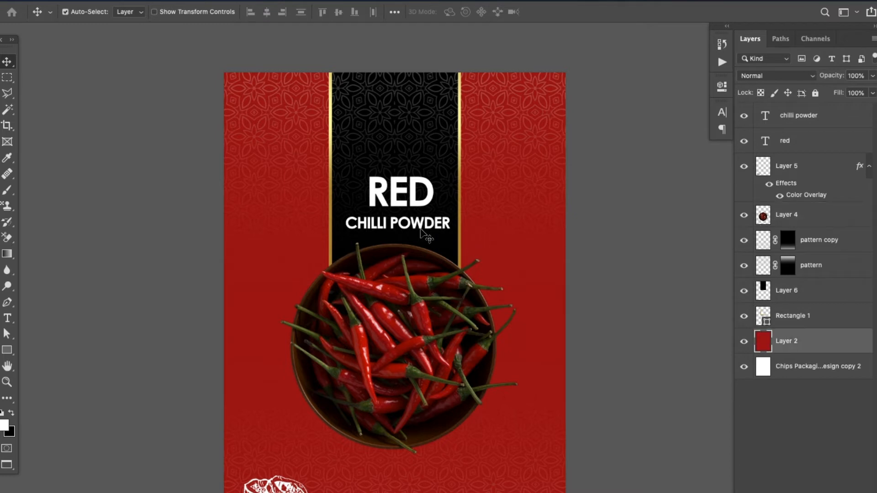
click(418, 210)
shift+click(419, 229)
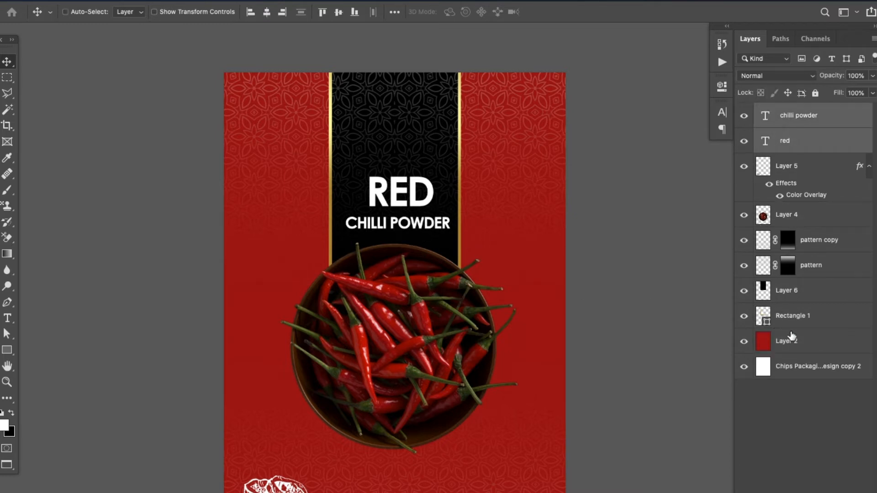
super+click(822, 350)
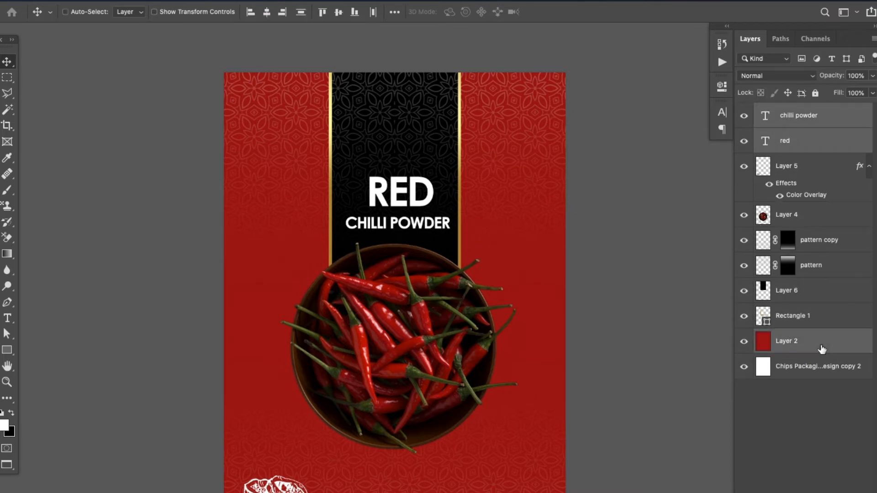
click(266, 12)
click(575, 232)
Move the white line drawing (Layer 5) slightly up from the artwork's lower edge
drag(573, 270, 578, 262)
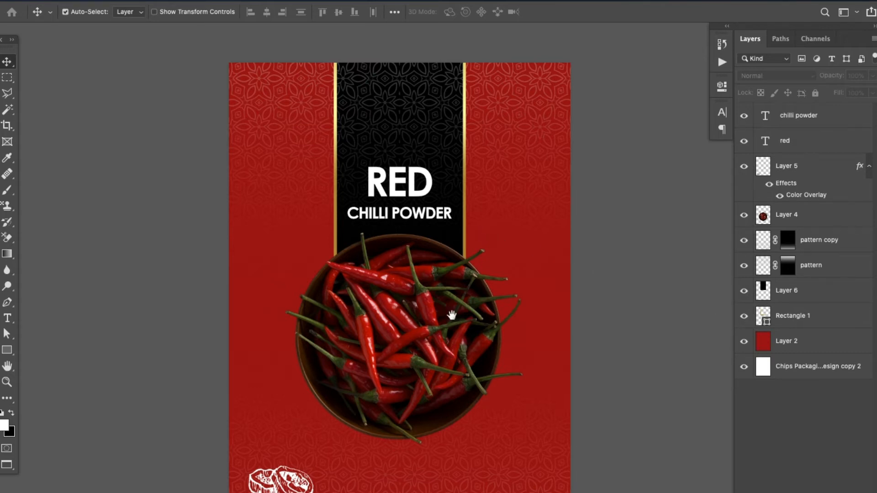
drag(451, 315, 457, 235)
mouse_move(291, 398)
mouse_down()
mouse_move(333, 340)
mouse_move(274, 370)
mouse_move(291, 358)
mouse_move(271, 392)
mouse_move(293, 383)
mouse_move(282, 380)
mouse_move(290, 385)
mouse_up()
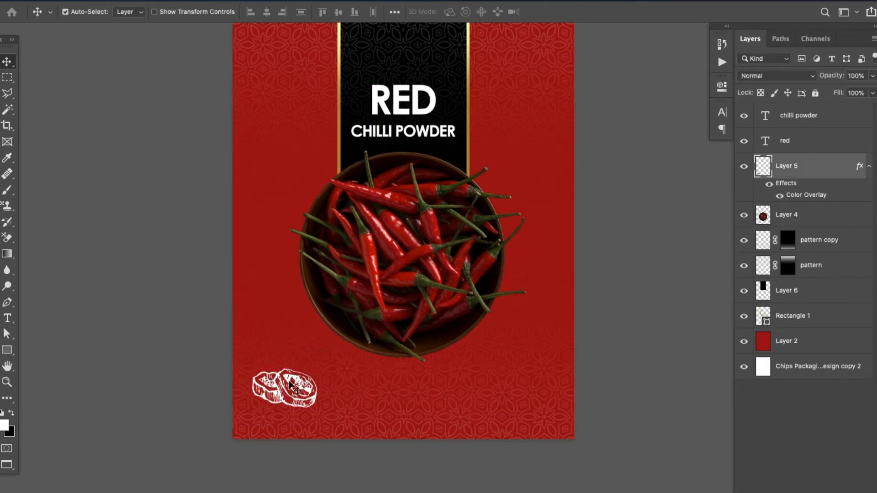
Nudge the "CHILLI POWDER" text slightly to the left within the black panel
drag(354, 253, 331, 322)
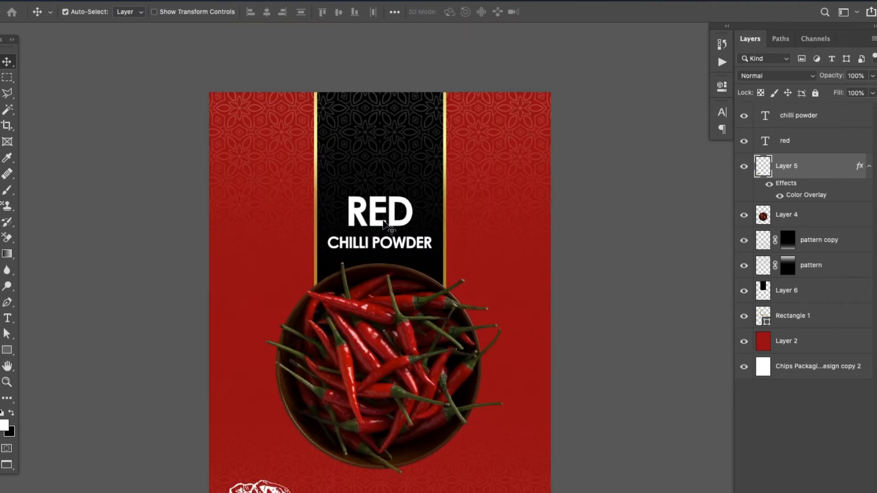
drag(385, 289, 390, 279)
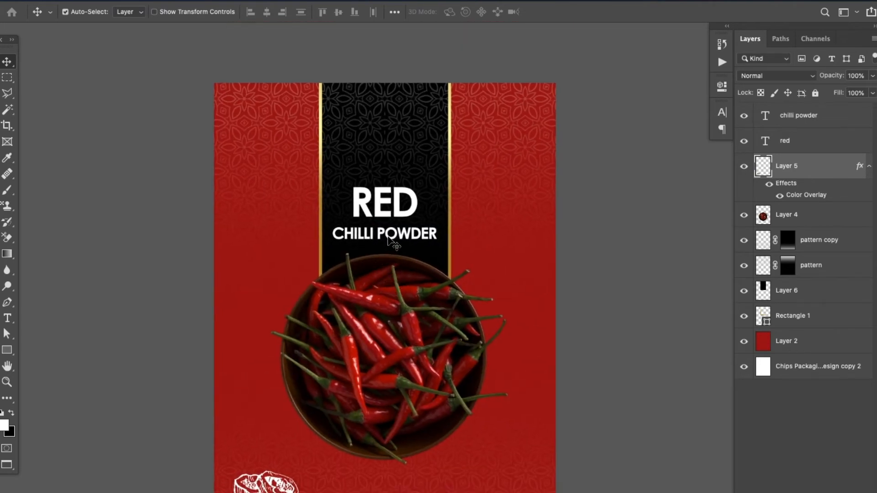
click(388, 237)
drag(387, 237, 389, 237)
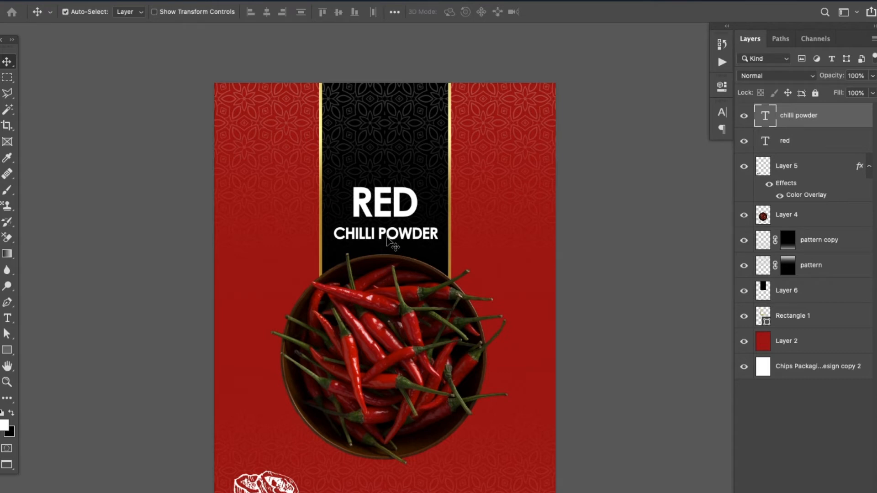
key(Left)
key(Left)
key(Left)
key(Left)
key(Left)
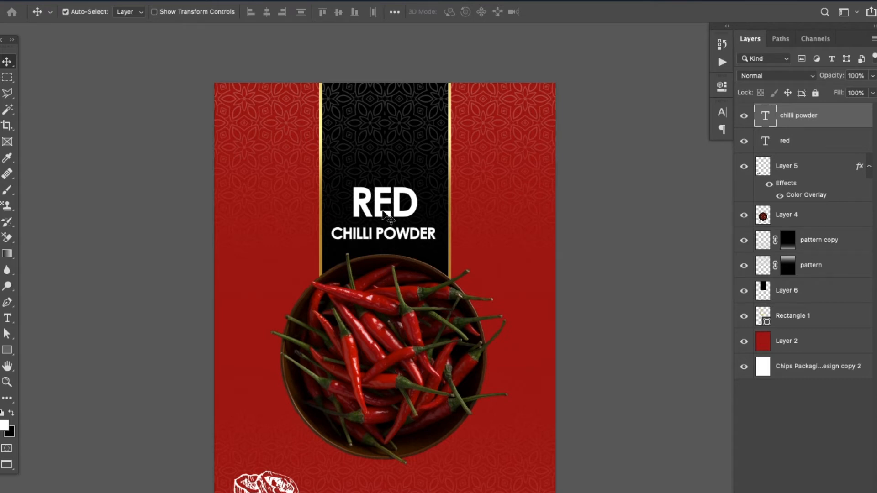
Nudge the "RED" text slightly down, closer to "CHILLI POWDER"
click(383, 214)
key(Down)
key(Down)
key(Down)
key(Down)
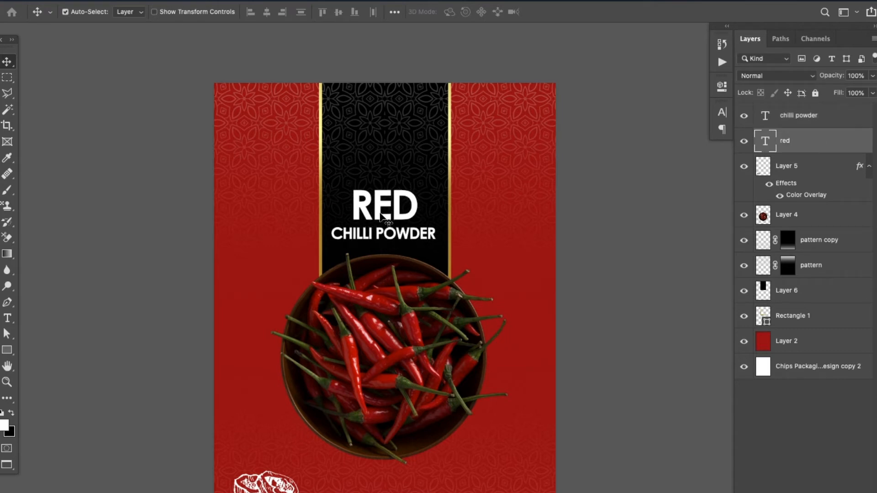
drag(434, 339, 426, 286)
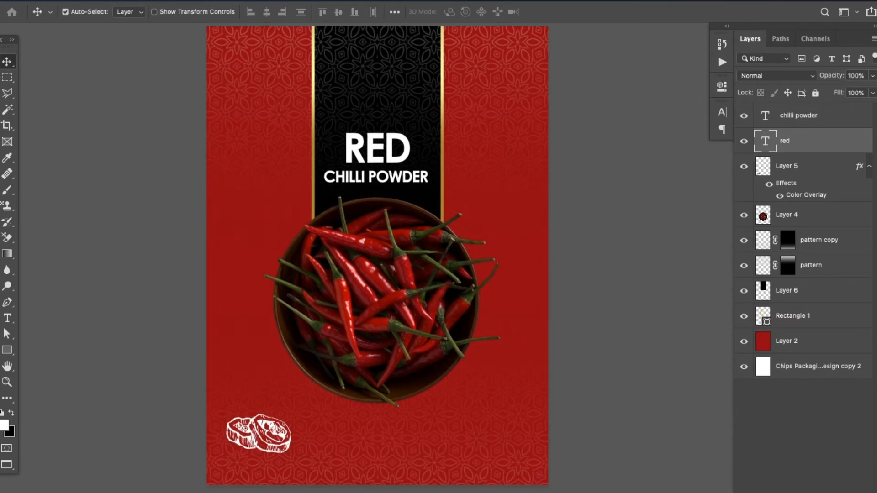
Switch to Firefox and show the downloaded hand-drawn-chili-peper-collection.zip in Finder
key(super+Tab)
click(638, 34)
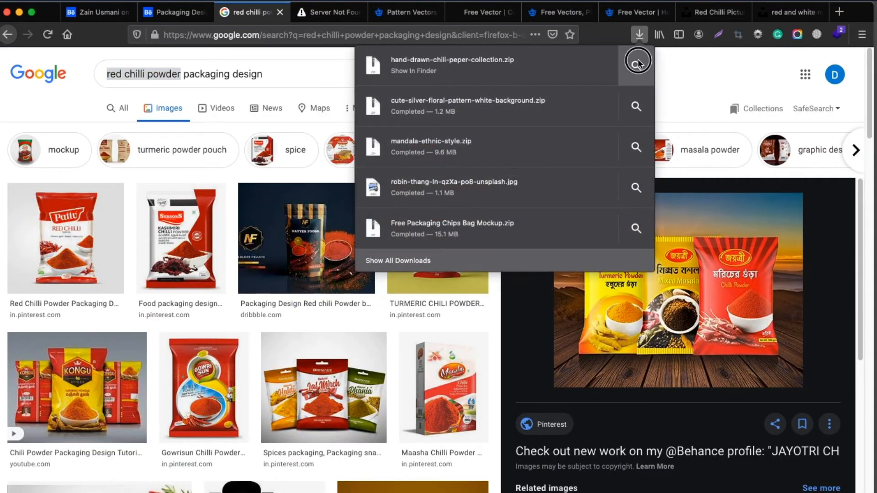
click(637, 63)
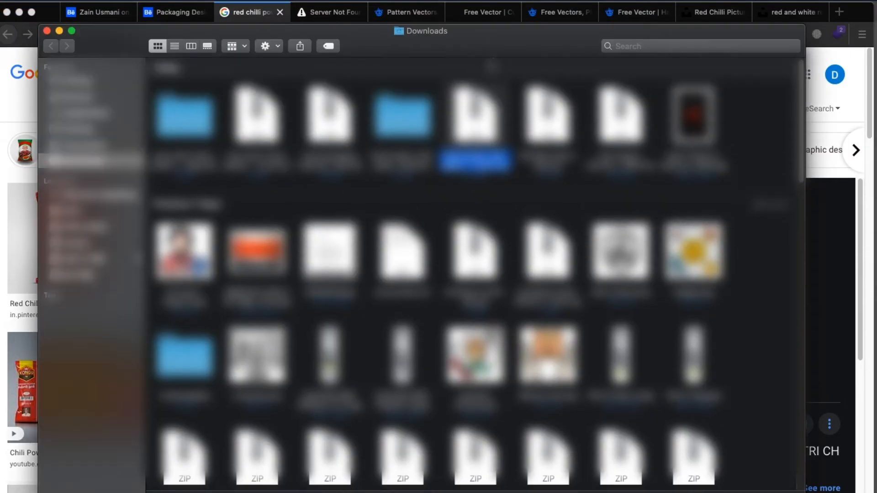
drag(615, 37, 579, 167)
Remove "packaging design" from the Google Images query, then show the downloaded Unsplash chilli photo in Finder
click(303, 17)
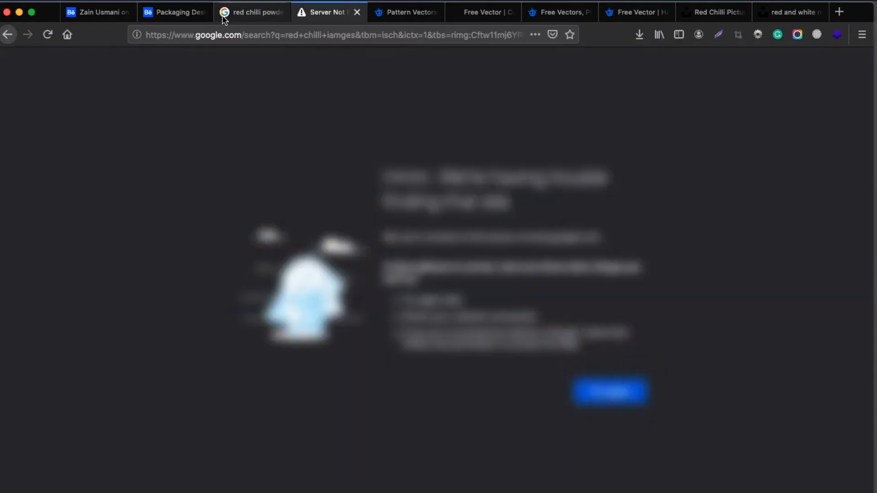
click(260, 19)
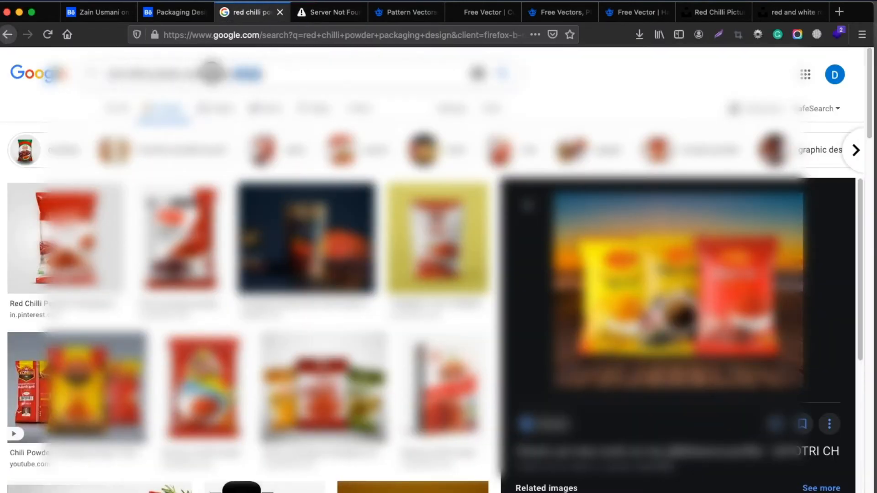
drag(211, 74, 184, 72)
key(BackSpace)
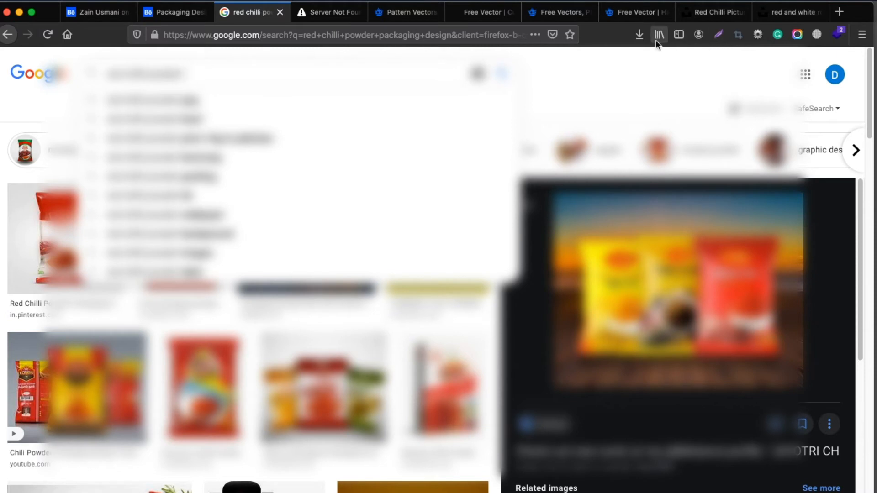
click(639, 34)
click(635, 188)
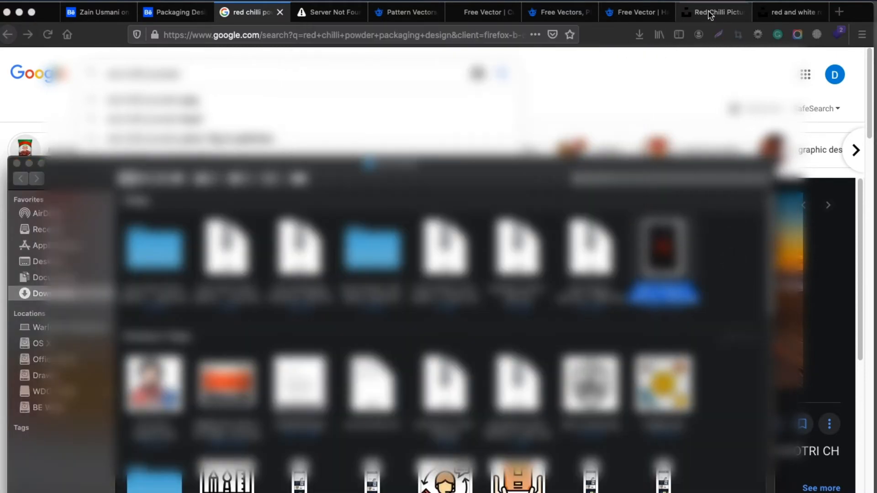
Open the photo of three upright red chillies on a plain background from Unsplash's "red chilli" results in a new tab
click(711, 14)
click(711, 15)
scroll(555, 226, down, 3)
scroll(555, 226, down, 10)
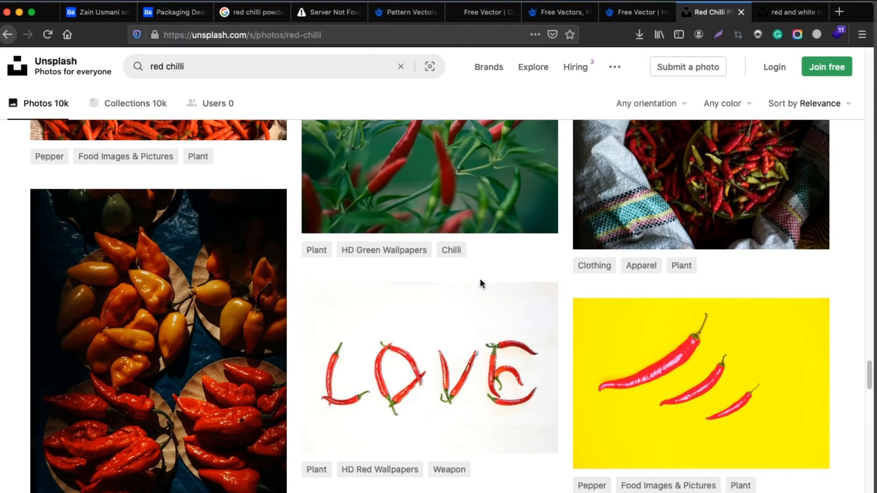
scroll(481, 281, down, 5)
scroll(707, 414, down, 6)
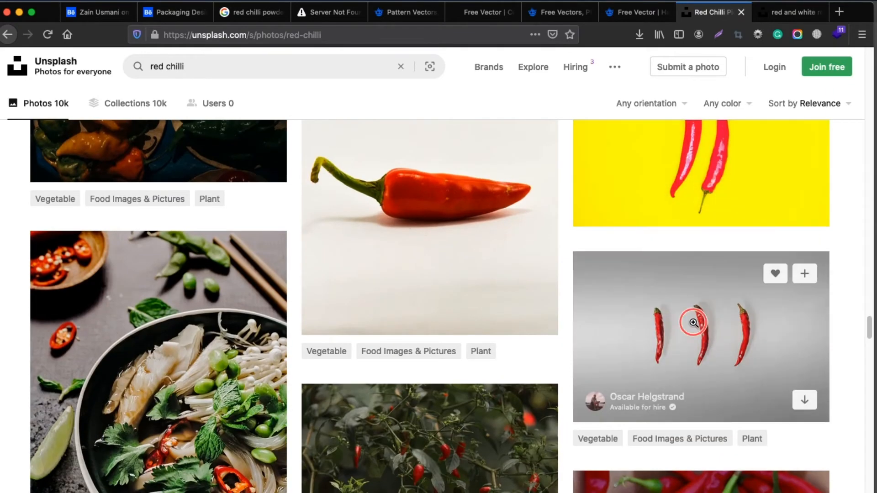
super+click(694, 322)
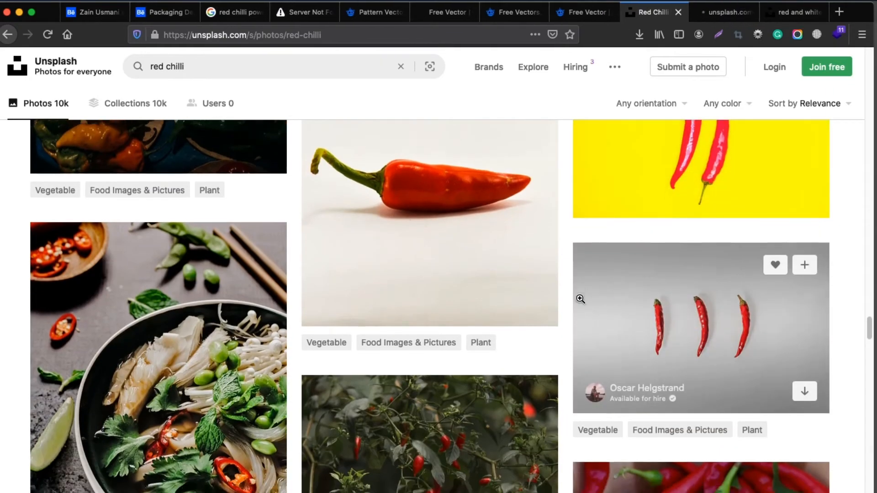
Browse Unsplash's "red chilli" results for more photos of chillies isolated on a plain background
scroll(594, 301, down, 15)
scroll(609, 305, down, 20)
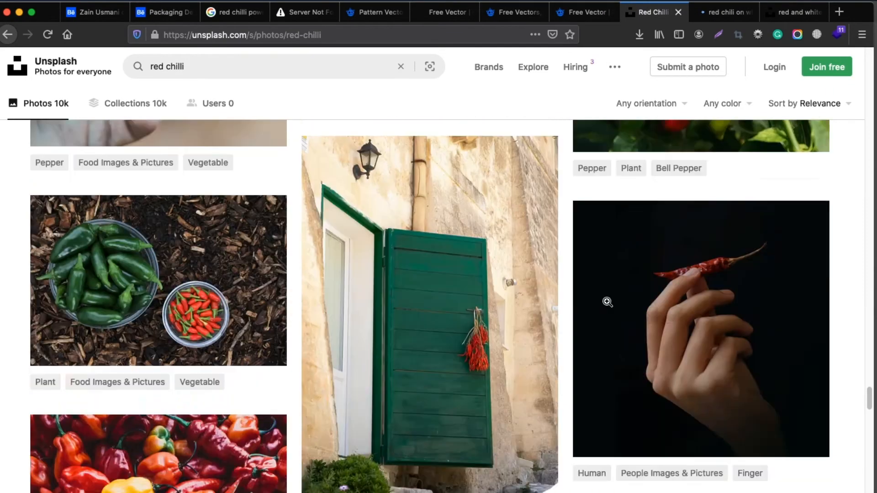
scroll(608, 303, down, 20)
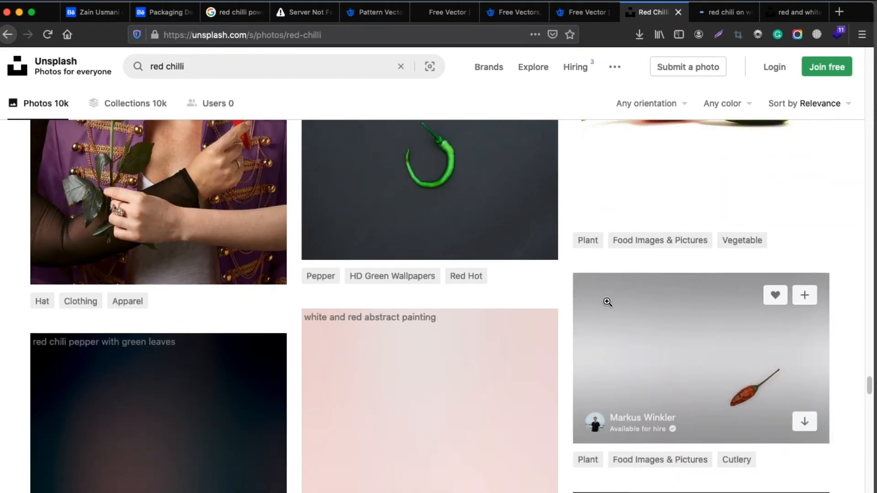
scroll(608, 303, down, 20)
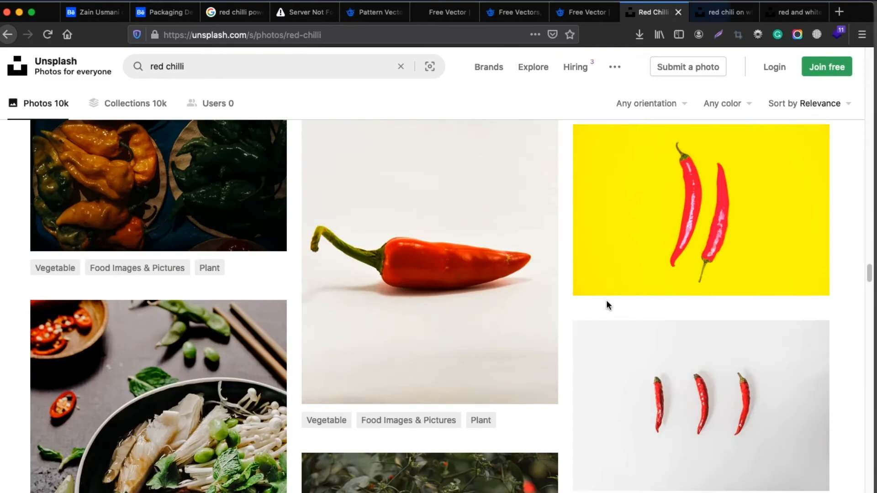
scroll(607, 303, up, 20)
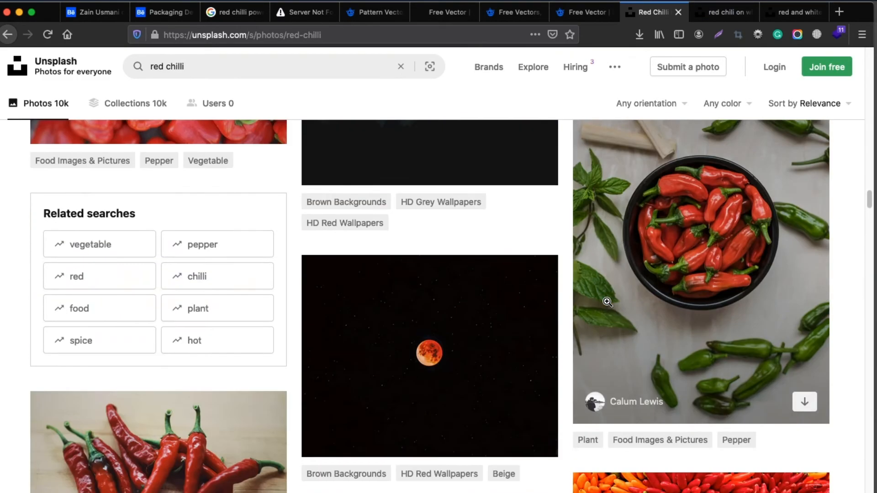
scroll(608, 302, up, 10)
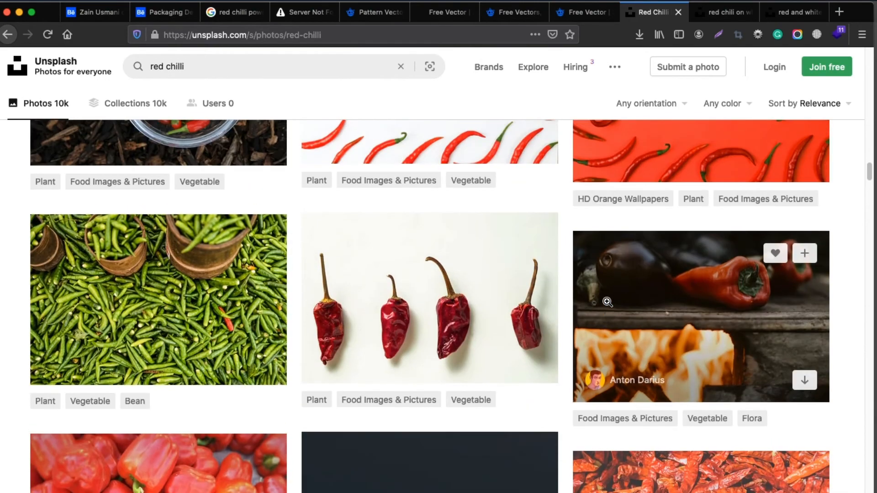
scroll(608, 303, up, 5)
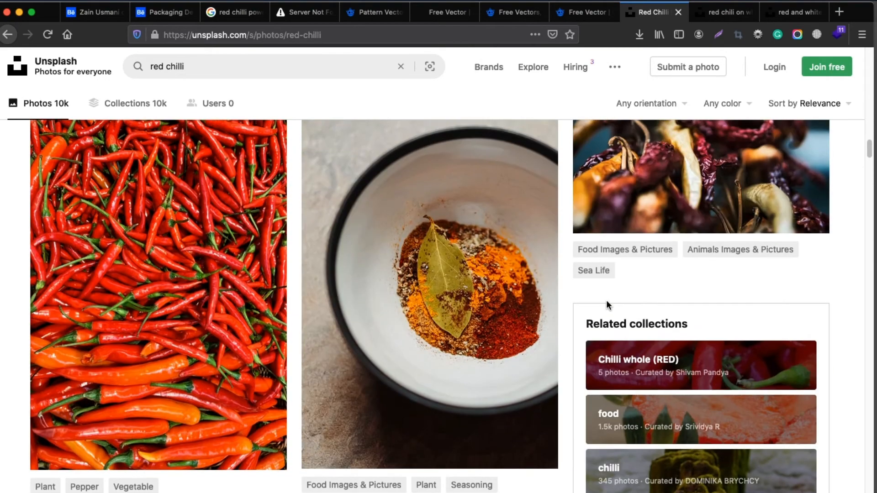
scroll(567, 267, up, 10)
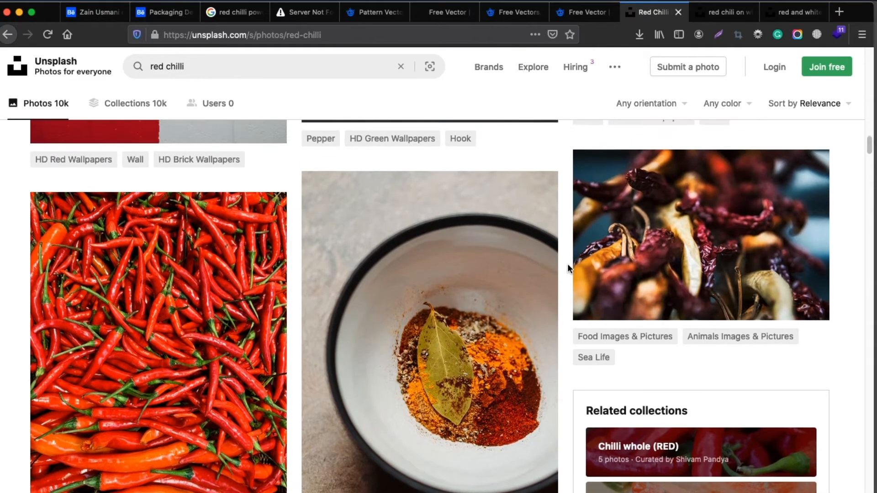
scroll(568, 266, up, 10)
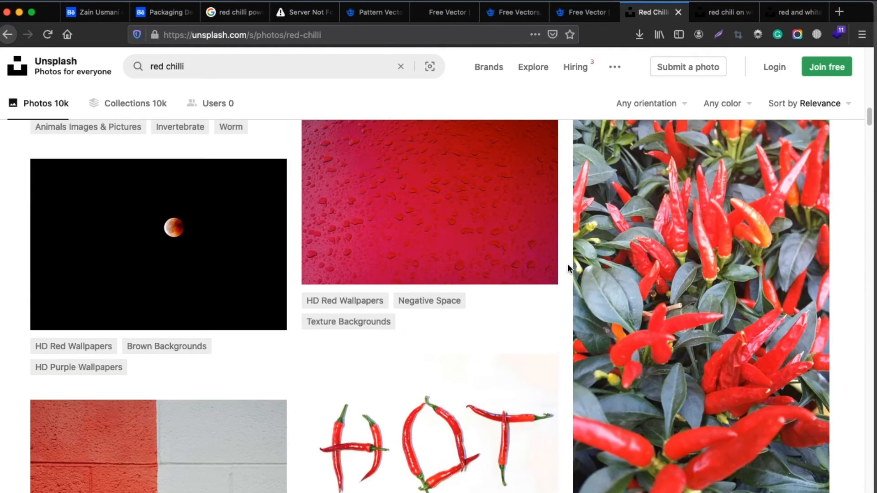
scroll(568, 267, up, 10)
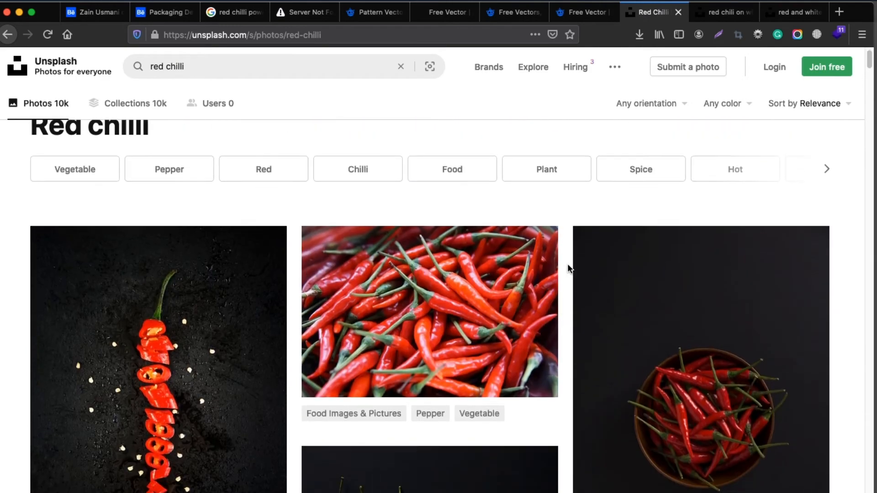
Open the photo of a single horizontal red chilli on a white background in a new tab
scroll(568, 265, down, 5)
scroll(571, 297, down, 12)
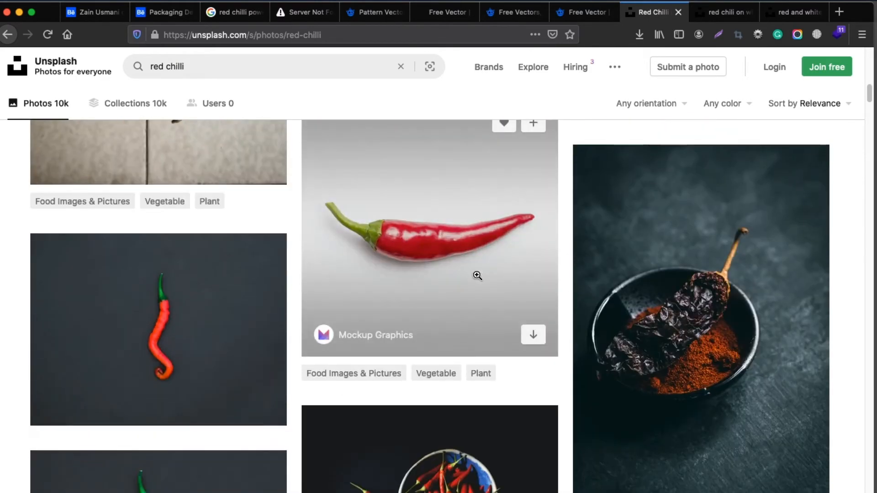
super+click(468, 267)
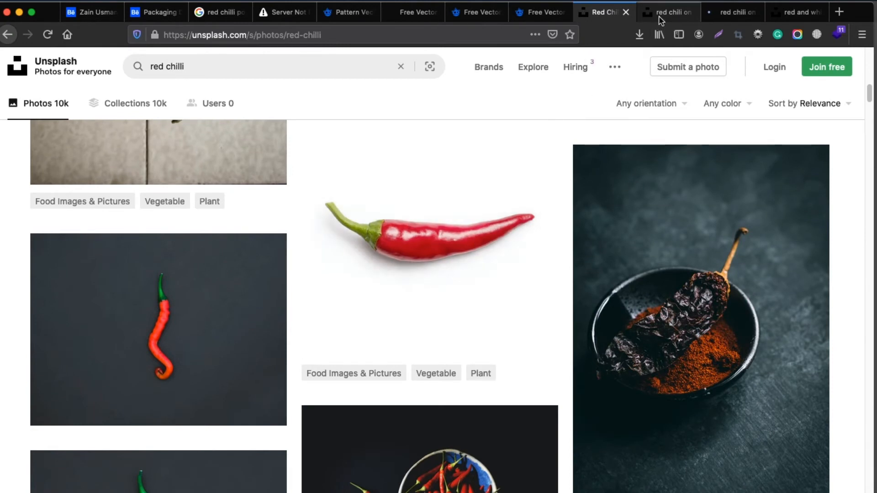
Download the Unsplash photo of three upright red chillies and save it as a file
click(660, 16)
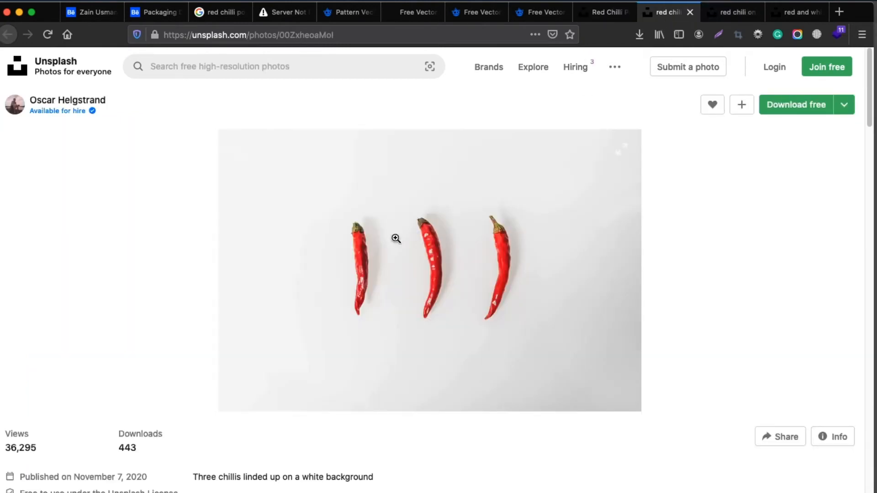
click(794, 105)
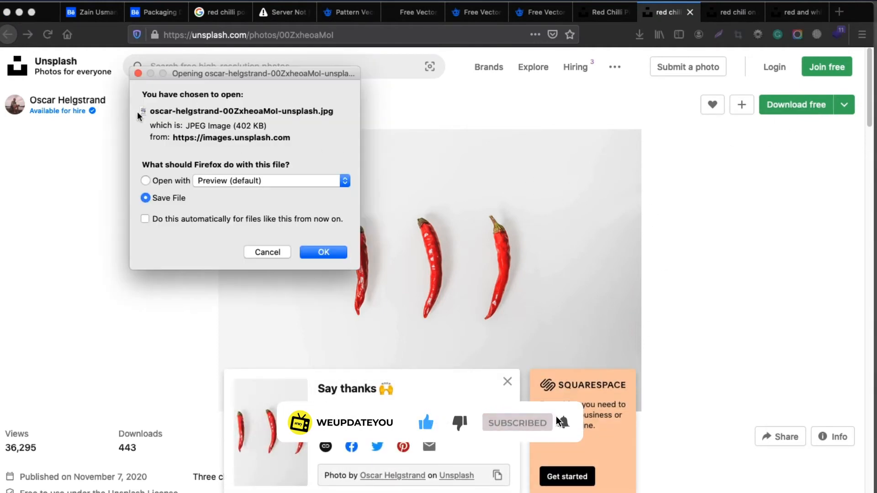
click(317, 252)
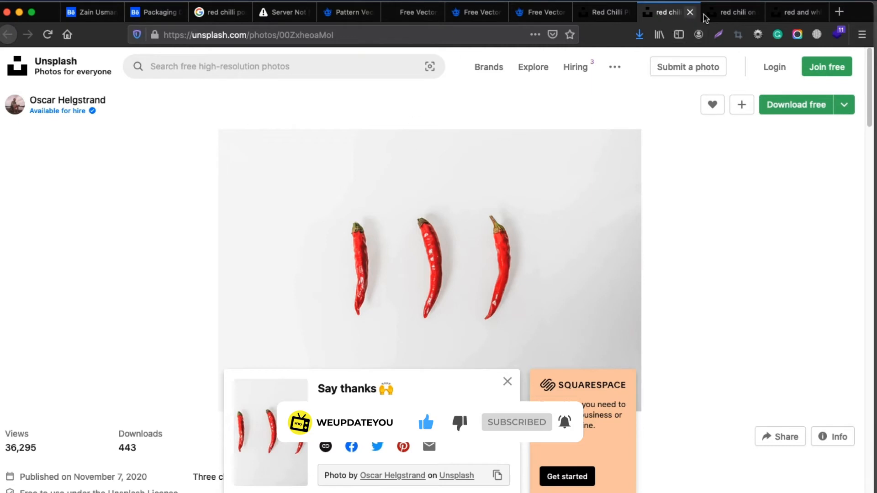
Download the single horizontal chilli photo from Unsplash and open mockup-graphics-nZUQgW0FVnc-unsplash.jpg in Photoshop
click(707, 17)
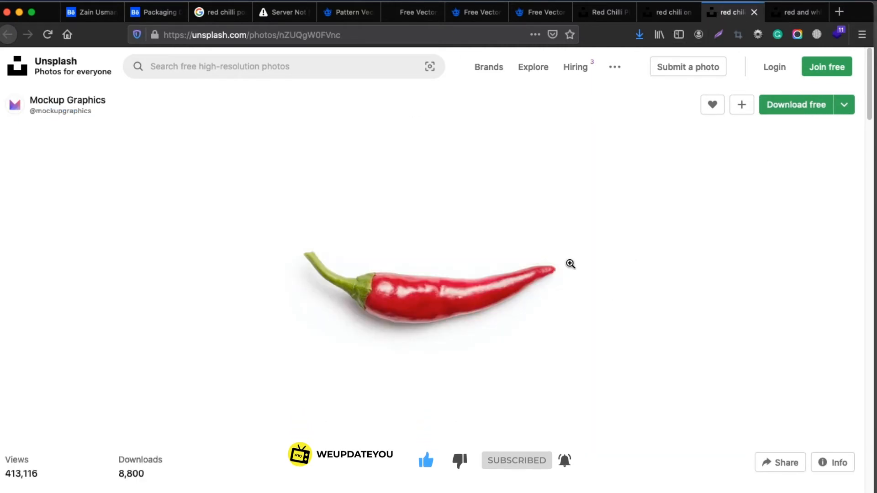
click(322, 251)
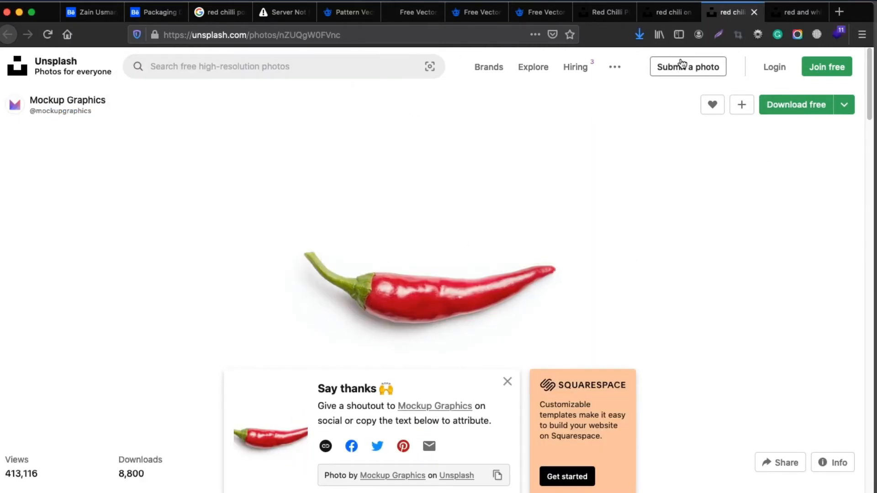
click(639, 34)
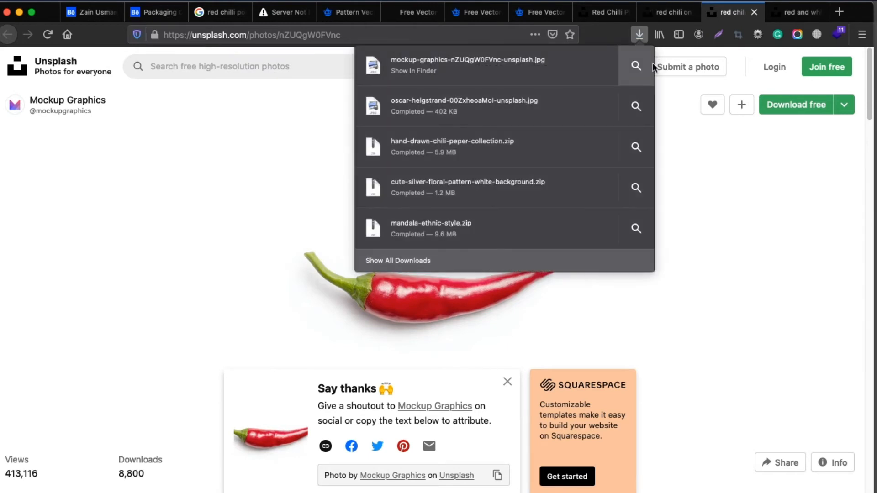
click(653, 67)
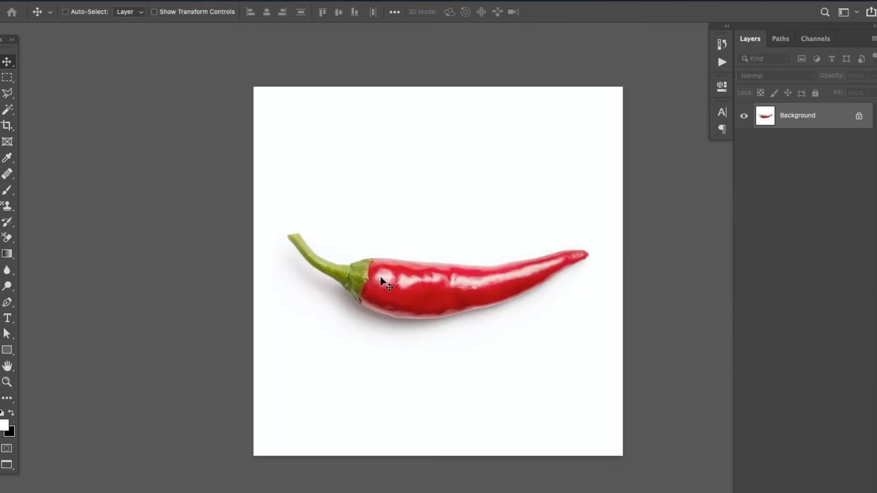
Select the white background with the Magic Wand at tolerance 20, adding the shadow areas beneath the chilli up to its edge
key(super+plus)
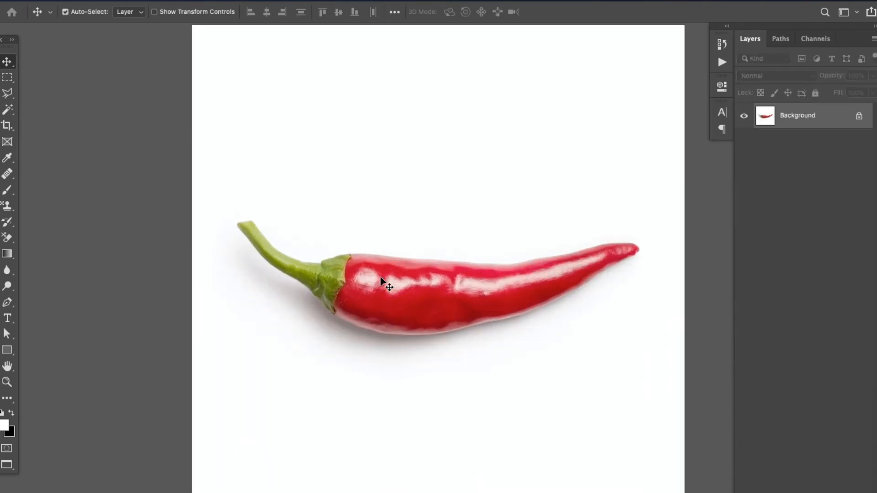
click(9, 115)
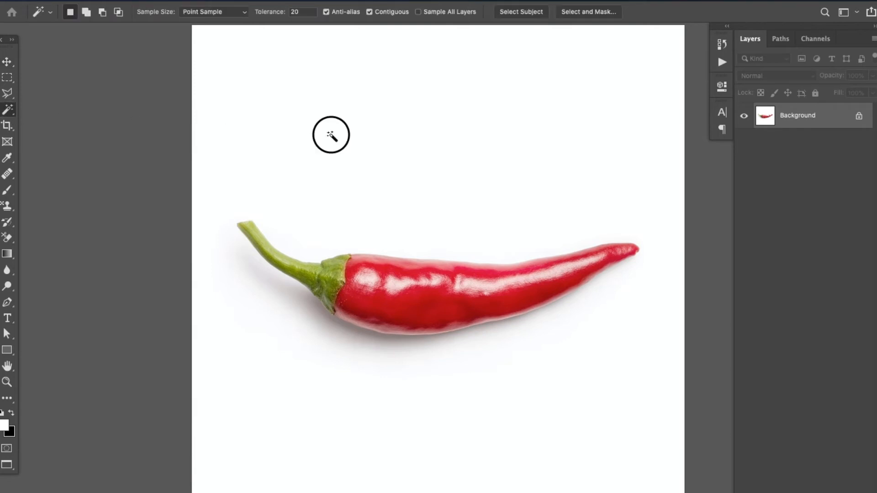
click(330, 136)
click(289, 297)
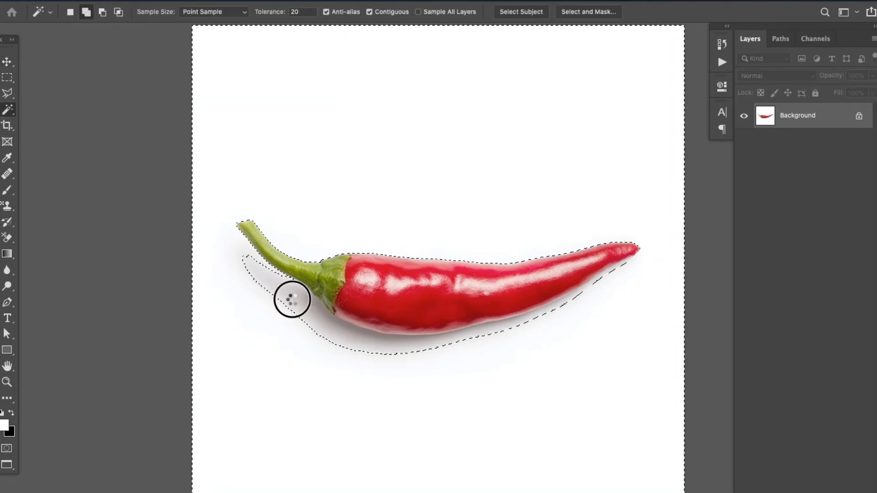
click(316, 315)
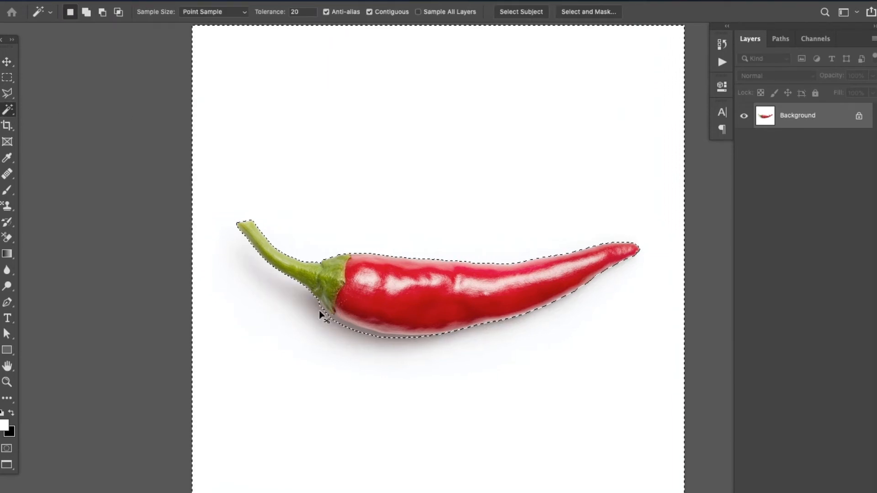
key(ctrl+plus)
shift+click(307, 353)
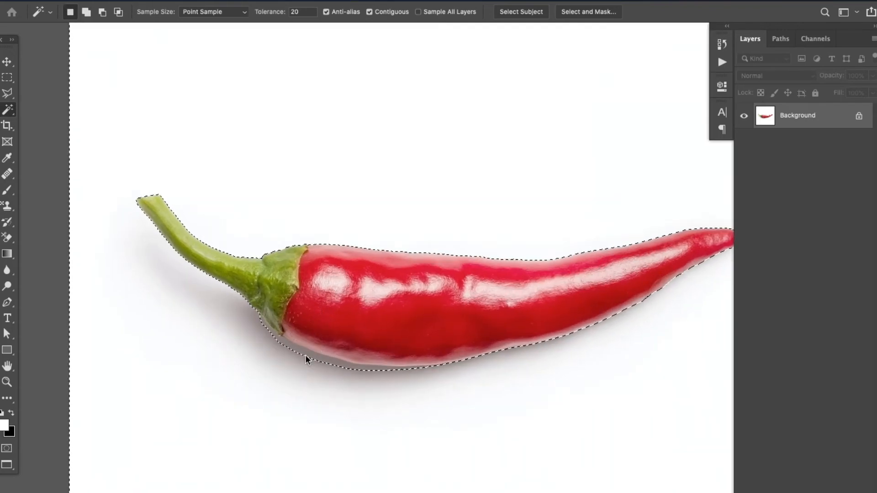
shift+click(305, 356)
drag(587, 330, 581, 329)
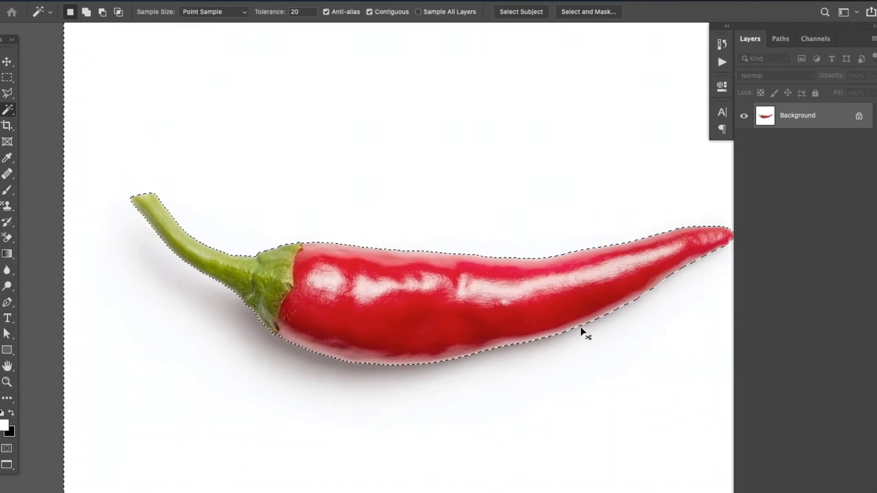
key(super+minus)
key(super+minus)
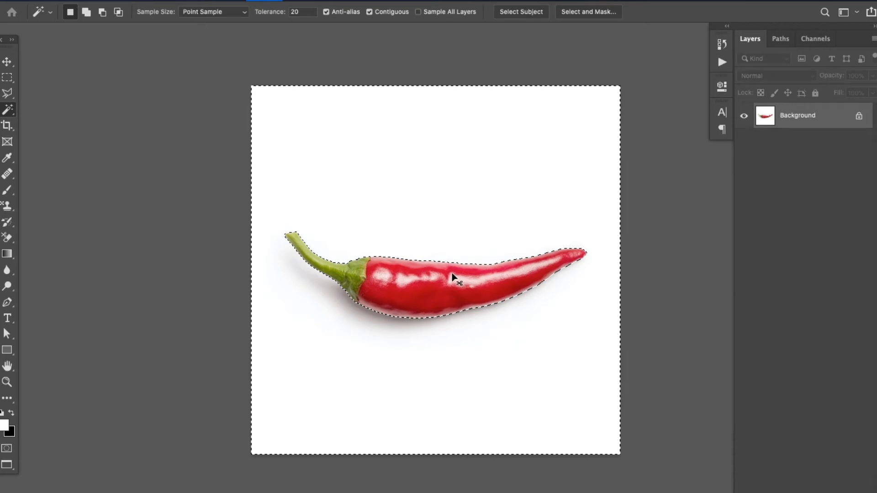
Invert the selection to the chilli and refine it in Select and Mask with Radius 1 px, Smooth 1 and Feather 0.2 px
key(shift+super+i)
click(578, 15)
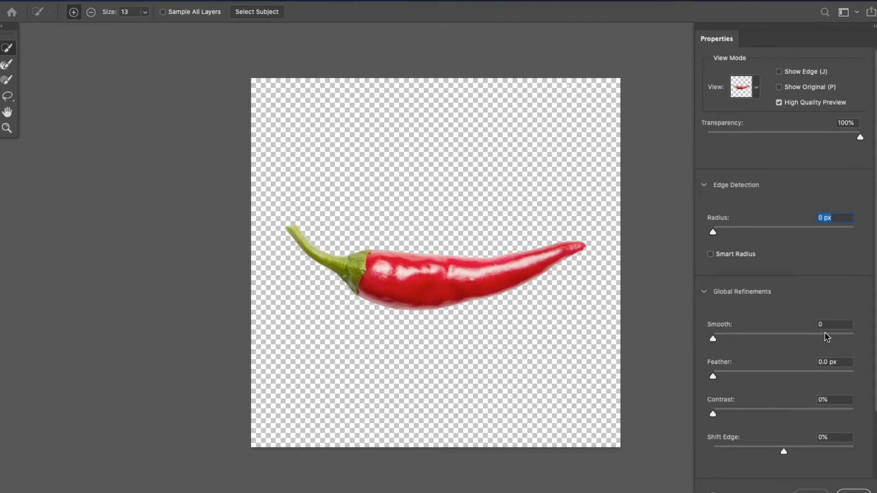
text(1)
key(Tab)
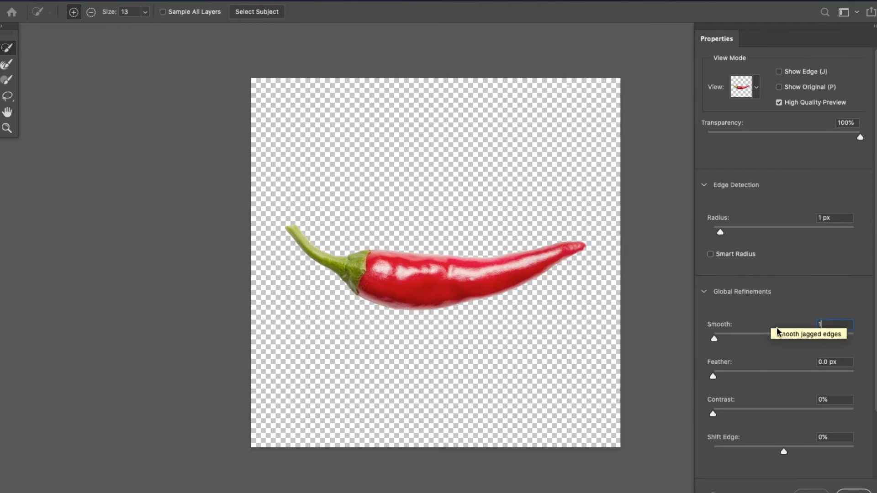
text(1)
key(Tab)
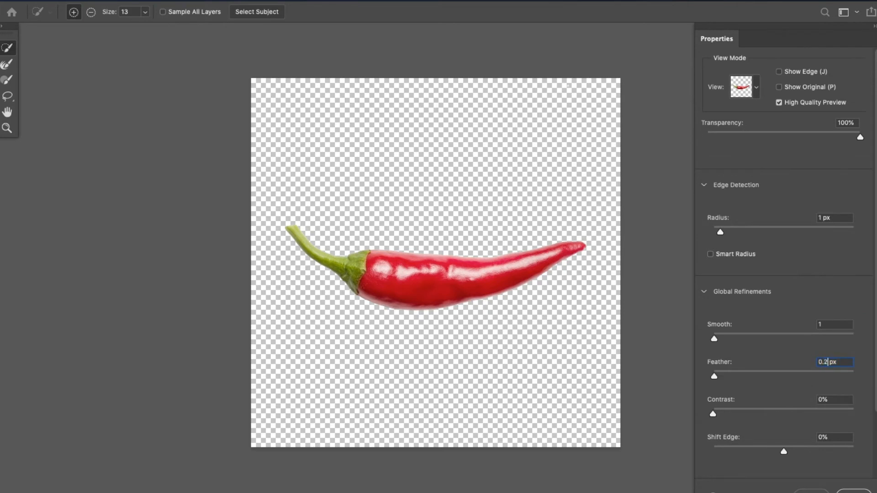
key(Return)
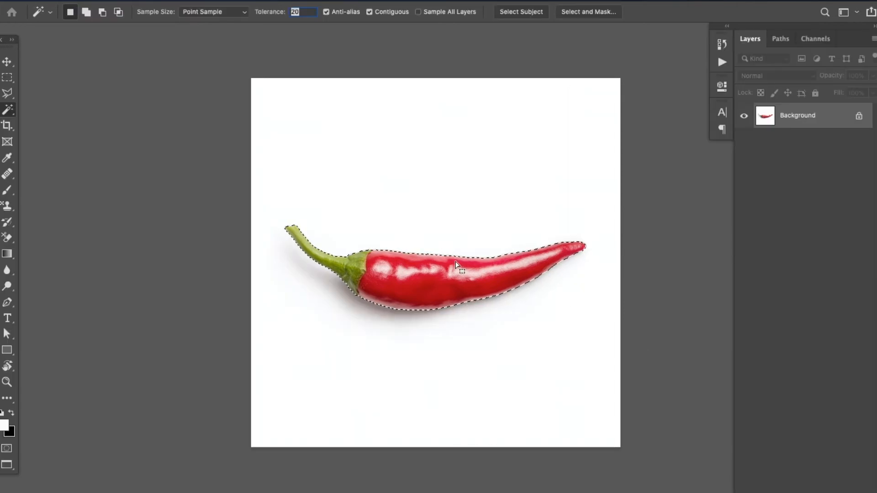
Copy the selected chilli to its own layer and hide the Background layer
key(ctrl+j)
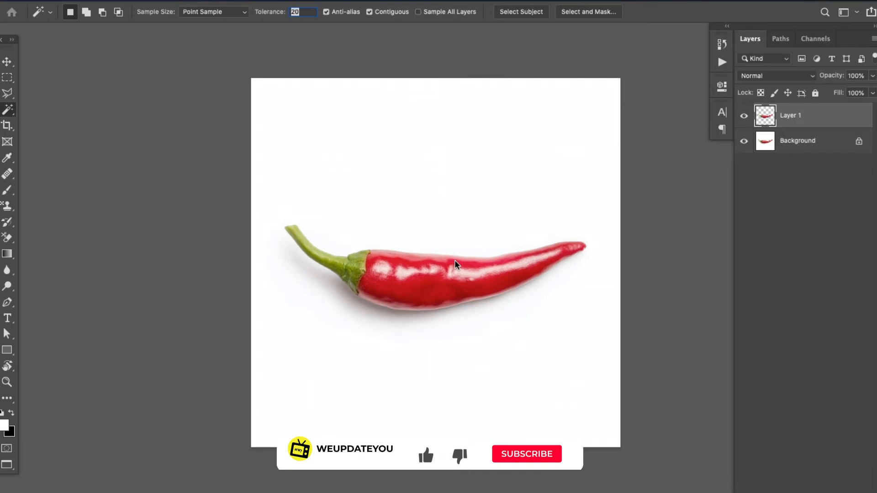
click(738, 142)
Leave full-screen mode to move the cut-out chilli into the Rectangle 1.psb pouch artwork, and close the chilli photo document
key(f)
key(f)
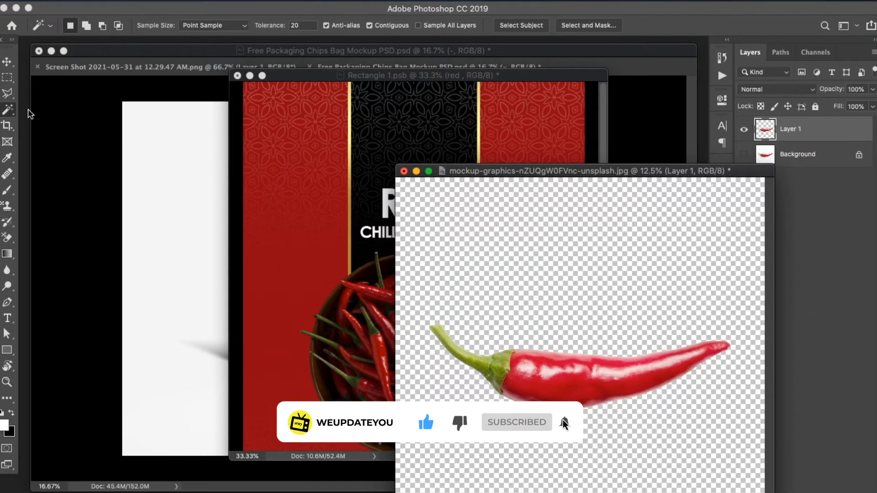
key(v)
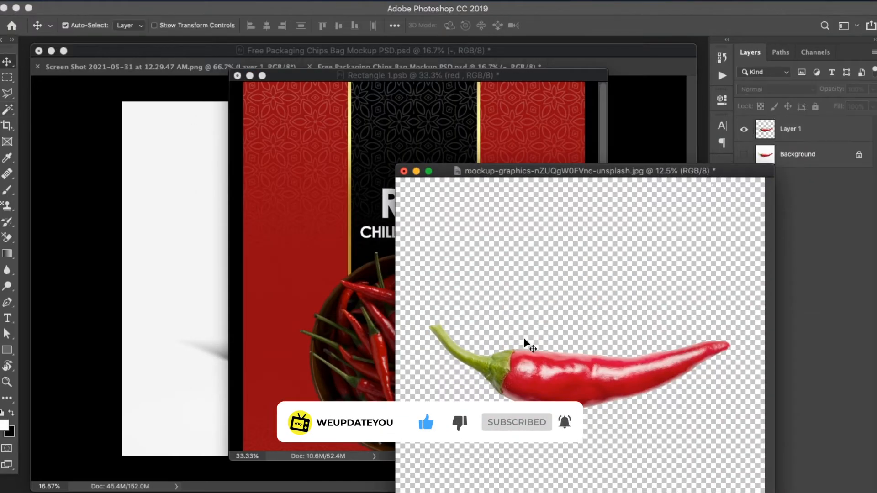
drag(526, 345, 314, 210)
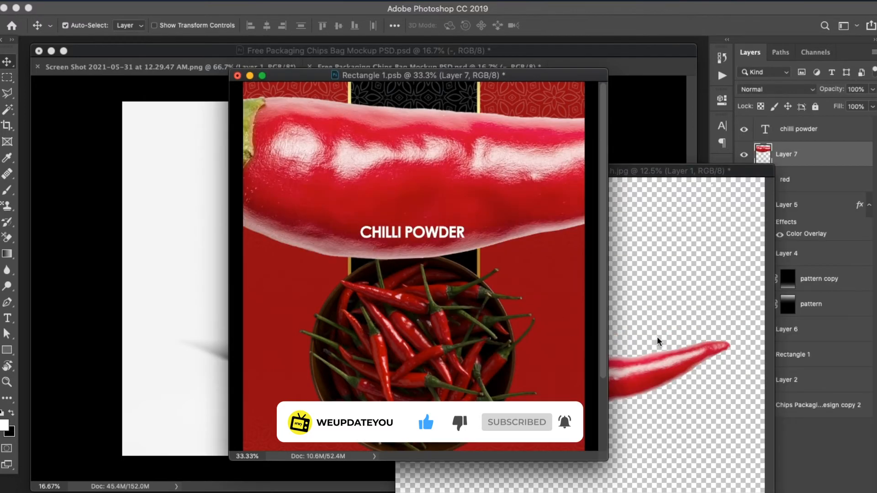
click(661, 342)
key(super+w)
Bring the Free Packaging Chips Bag Mockup PSD.psd document to the front
click(396, 184)
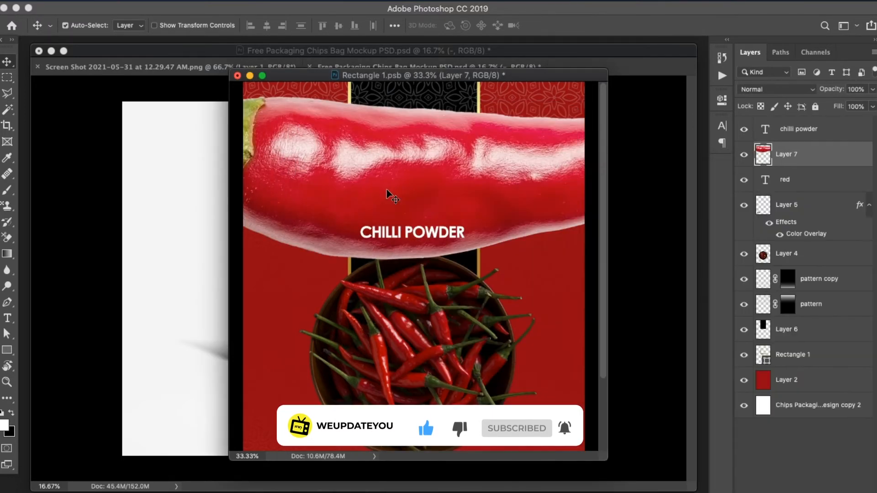
click(179, 242)
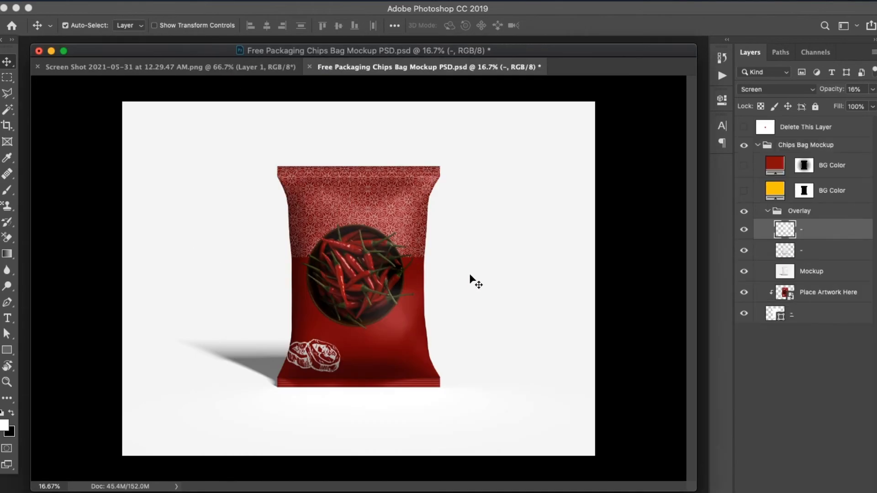
Bring the Rectangle 1.psb pouch artwork to the front and show it in full-screen mode with the panels visible
key(ctrl+Up)
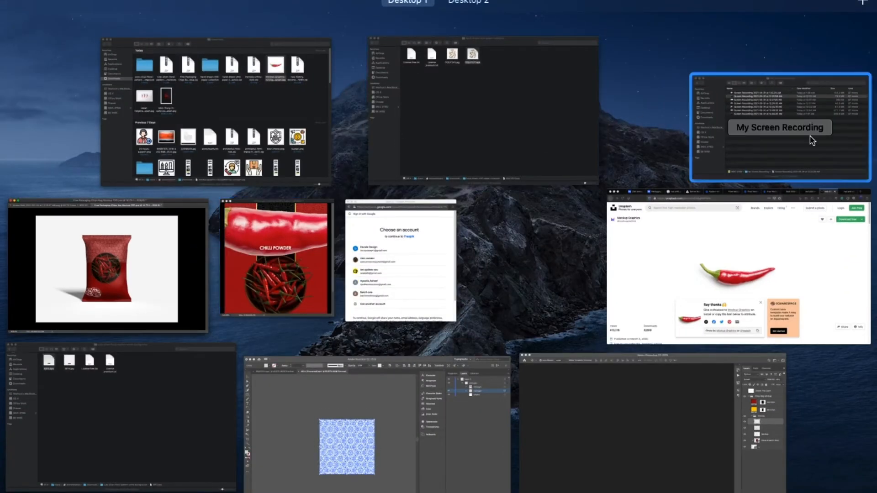
click(240, 246)
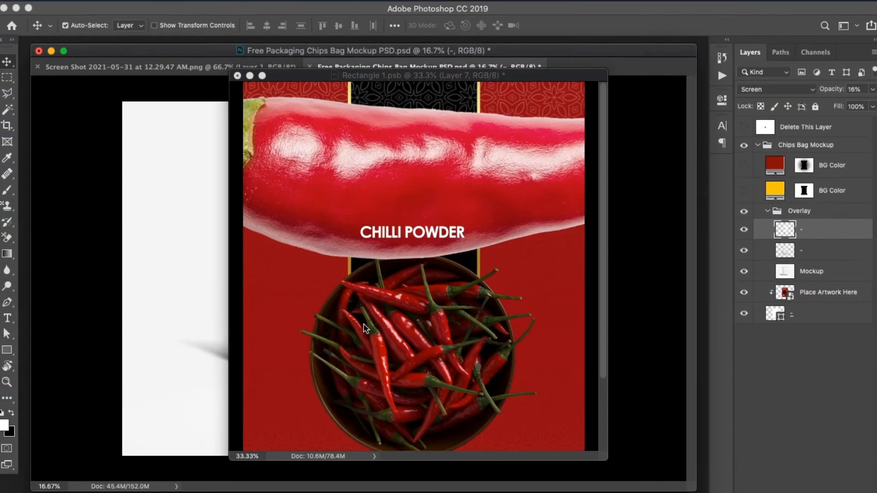
key(super+minus)
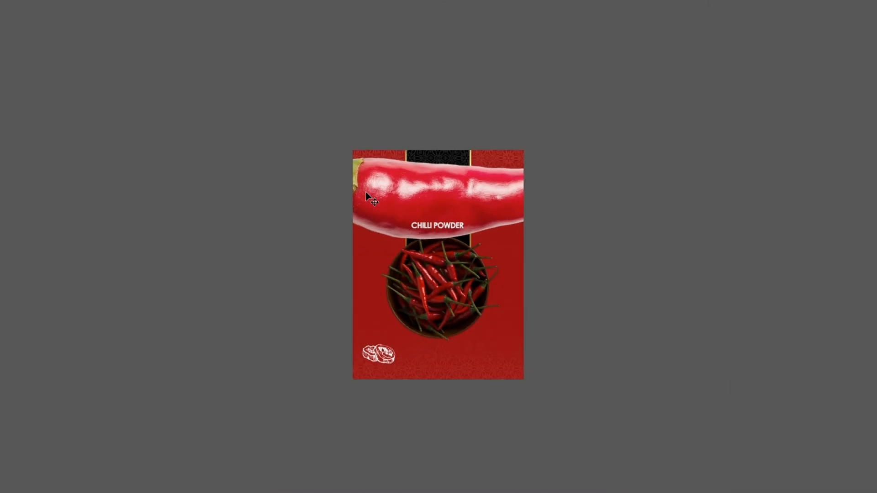
key(f)
key(f)
key(f)
key(f)
key(f)
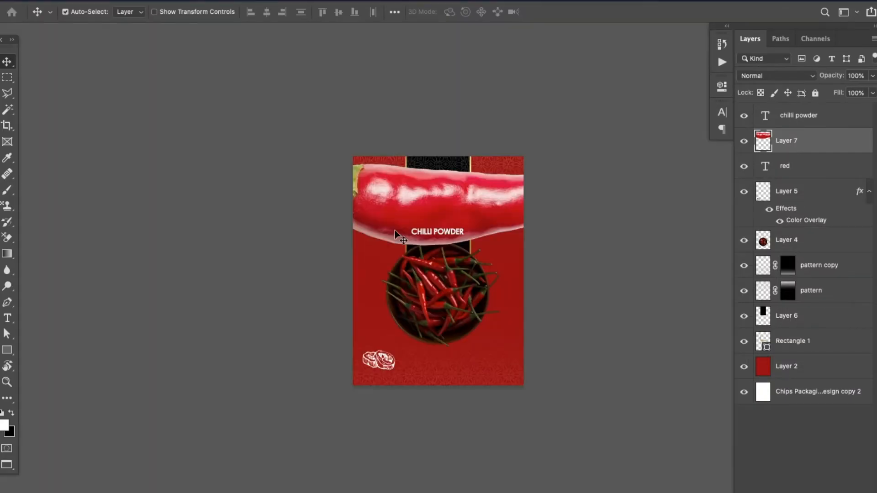
key(f)
key(f)
key(super+plus)
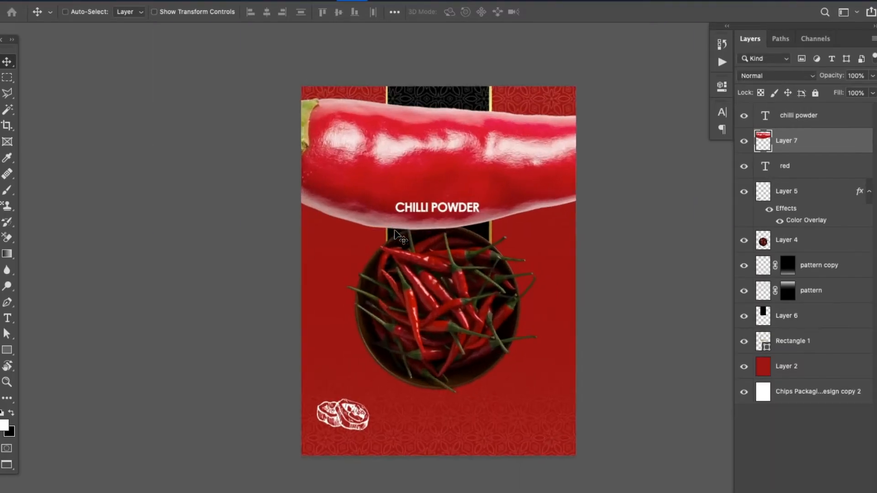
key(super+minus)
Scale the oversized cut-out chilli down to 44.68% and move it across the upper edge of the chilli bowl
key(super+t)
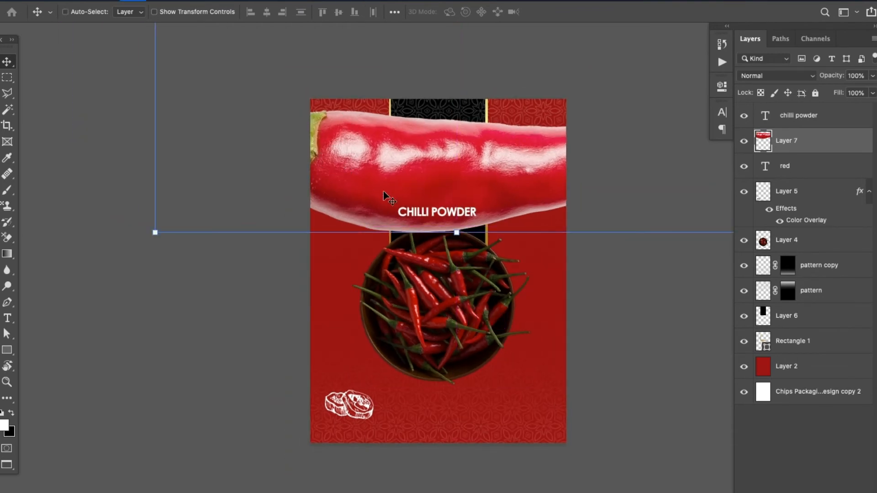
key(super+minus)
key(super+minus)
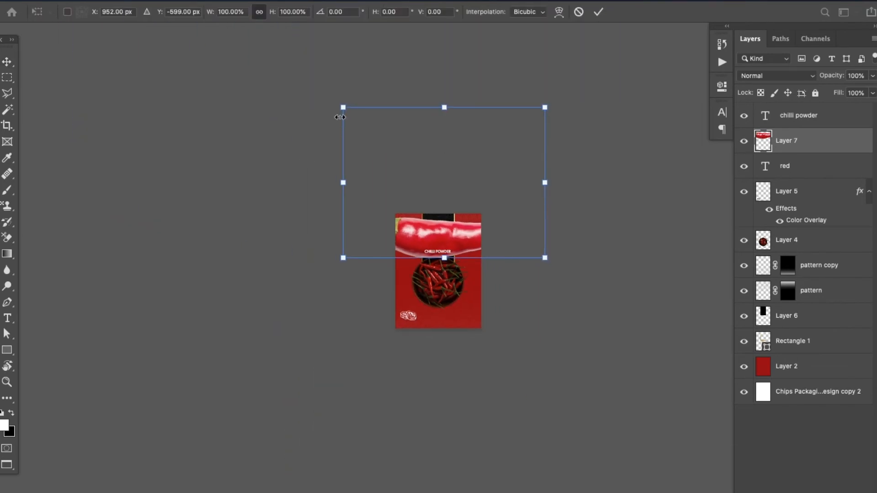
drag(343, 108, 426, 209)
drag(475, 237, 422, 253)
key(super+equal)
key(super+equal)
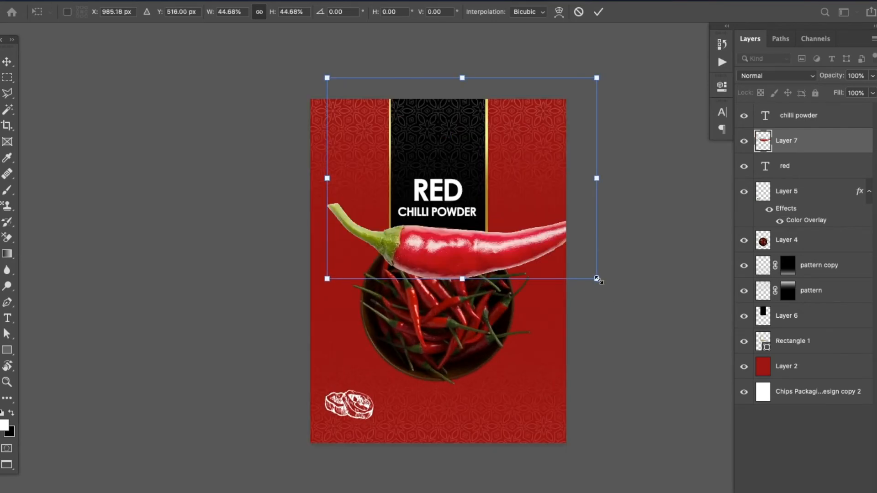
Shrink the chilli further, tilt it clockwise and place it below and to the left of the bowl
drag(597, 278, 486, 190)
drag(431, 178, 430, 325)
drag(488, 356, 430, 355)
drag(392, 303, 391, 393)
key(Return)
click(353, 414)
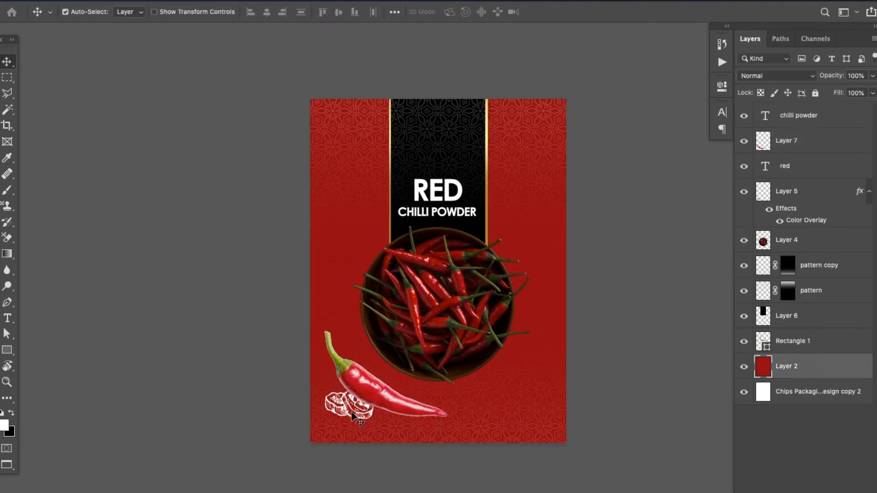
key(Delete)
key(ctrl+z)
Delete the white line-art illustration behind the chilli near the pouch's lower-left corner
key(ctrl+plus)
key(ctrl+plus)
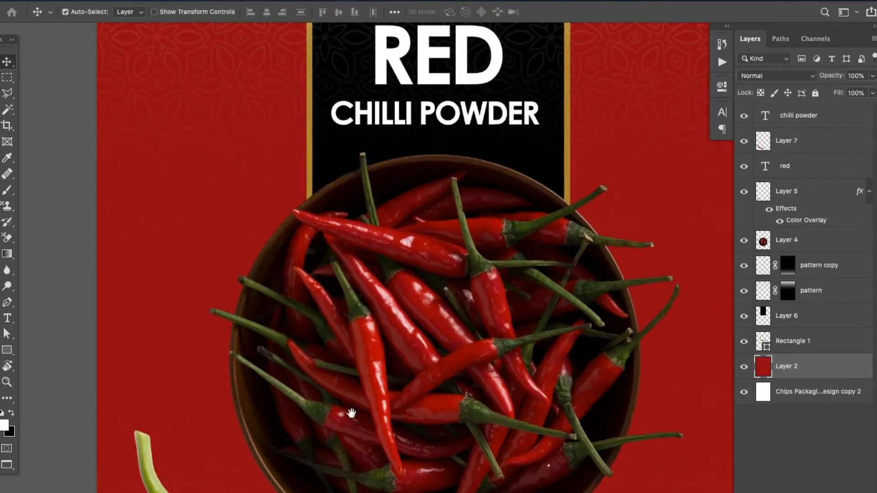
drag(351, 414, 393, 277)
click(287, 397)
key(Delete)
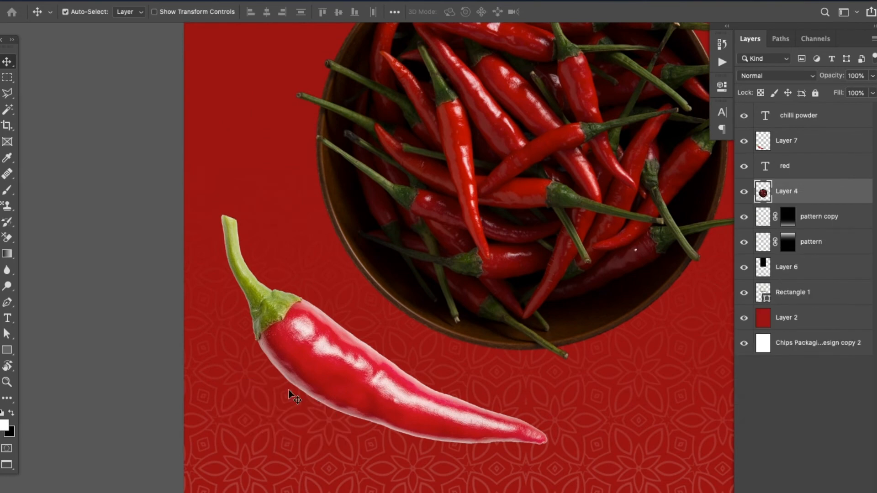
Scale the chilli down slightly and shift it a little lower in the pouch's lower-left area
key(ctrl+minus)
key(ctrl+minus)
drag(409, 311, 413, 313)
key(ctrl+t)
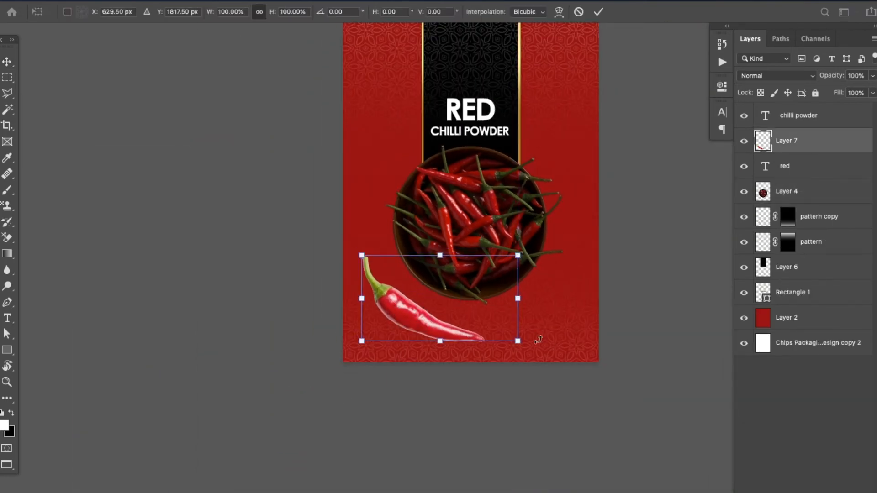
drag(519, 341, 479, 325)
key(Return)
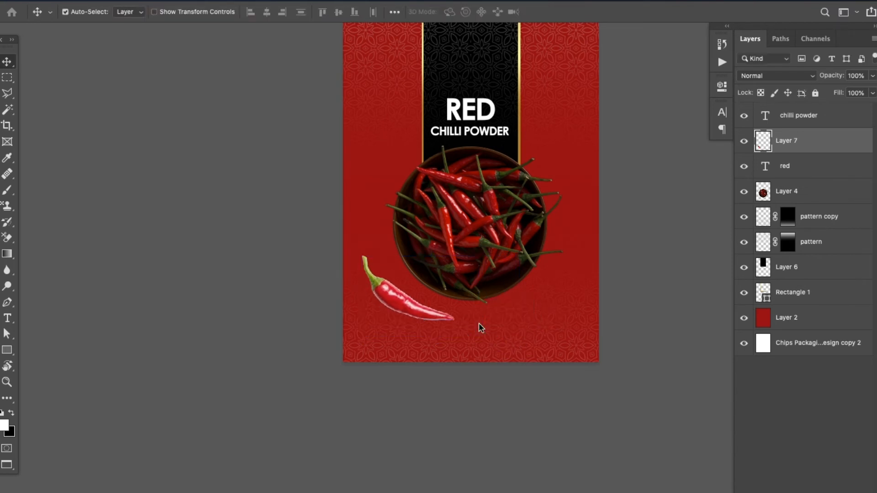
drag(383, 299, 389, 310)
Apply a Gaussian Blur to the single chilli layer
click(321, 4)
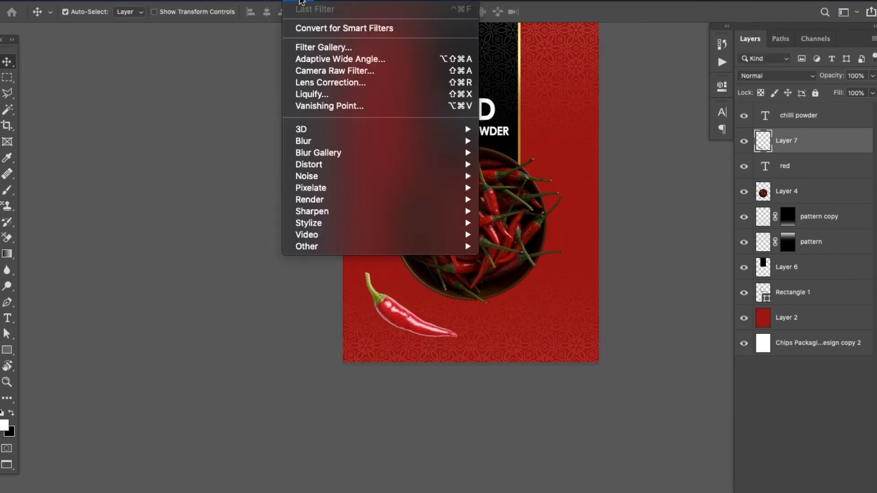
mouse_move(364, 139)
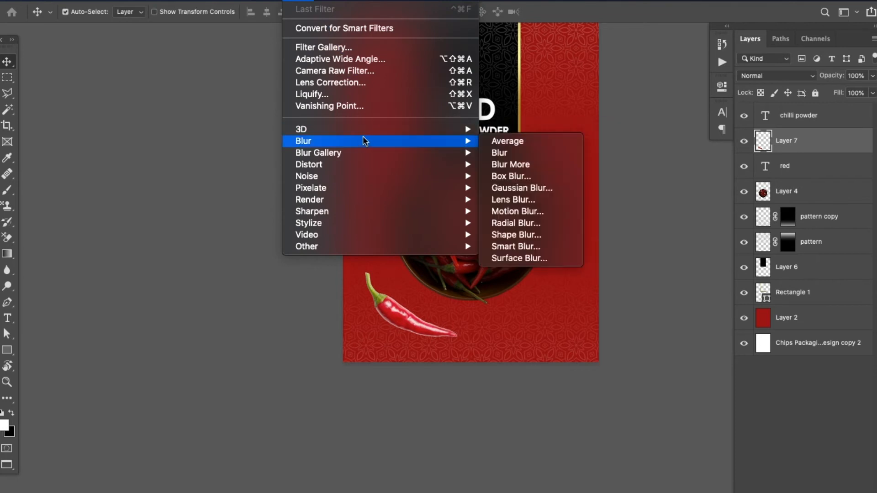
click(505, 187)
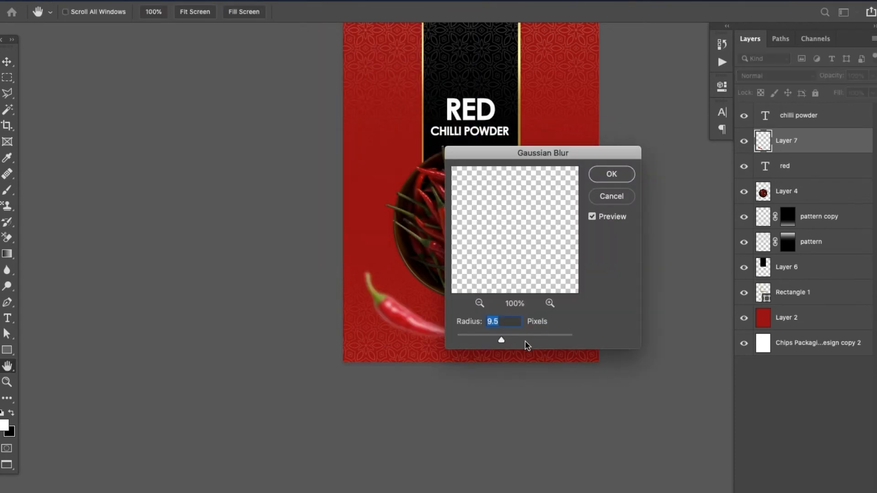
drag(510, 161, 594, 185)
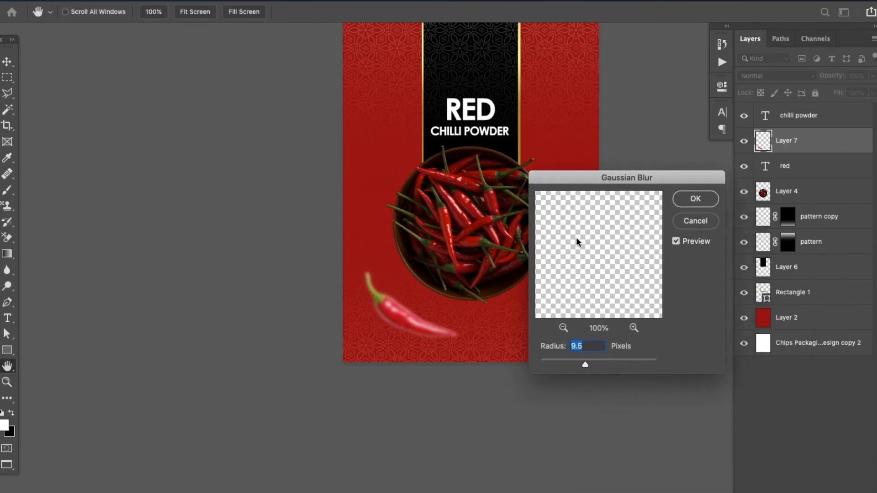
mouse_move(576, 359)
mouse_down()
mouse_move(601, 360)
mouse_move(582, 361)
mouse_up()
click(682, 196)
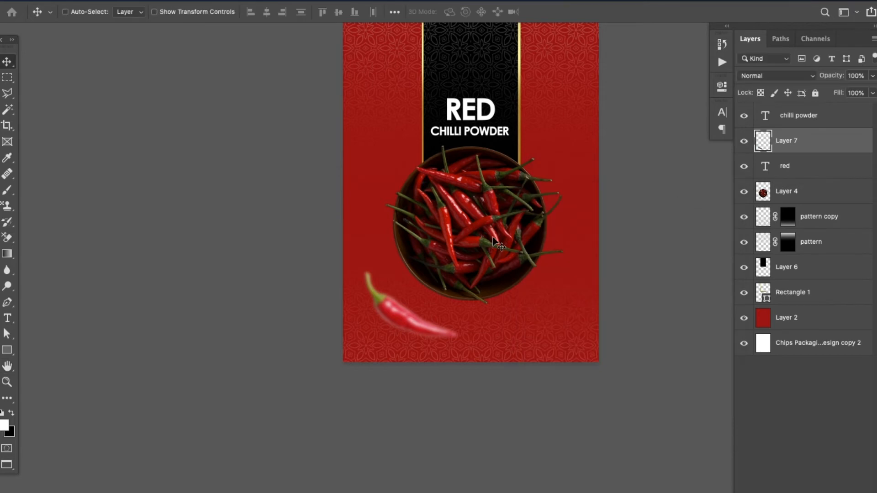
Leave full-screen mode and open the downloaded Unsplash photo of three red chillies from the Downloads folder in Photoshop
key(super+plus)
key(super+plus)
key(super+minus)
drag(485, 189, 454, 235)
key(f)
key(f)
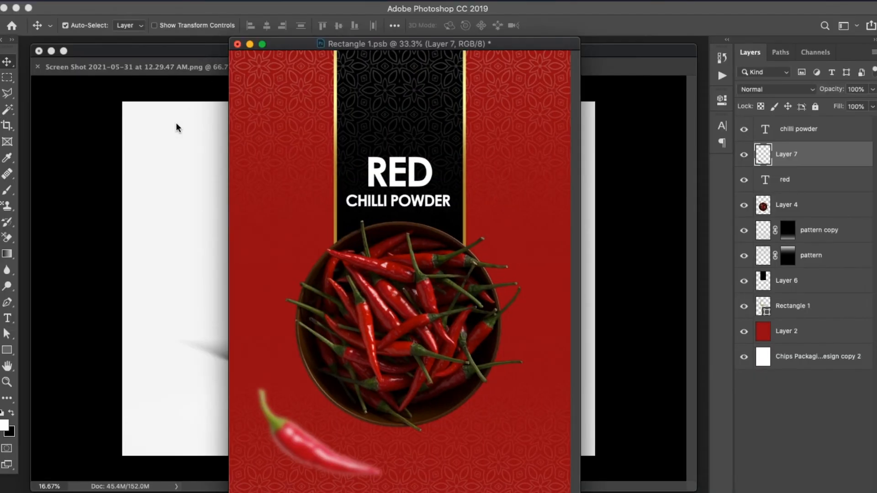
click(478, 491)
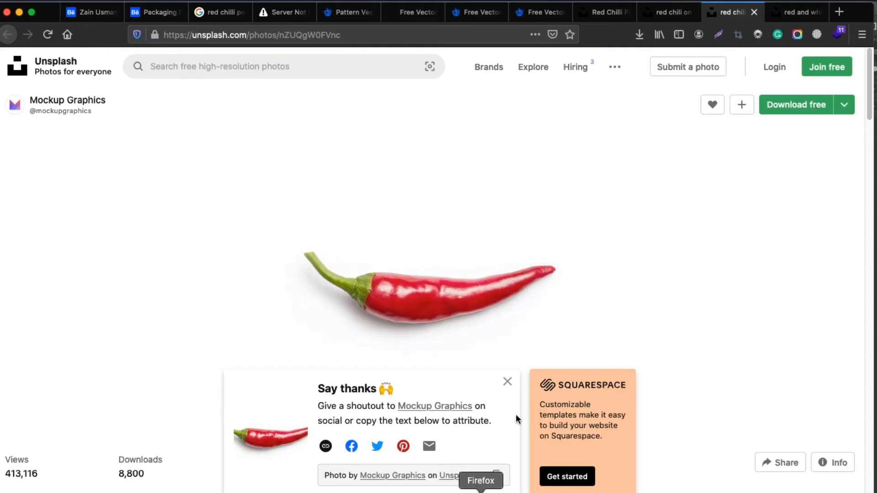
click(640, 34)
click(645, 107)
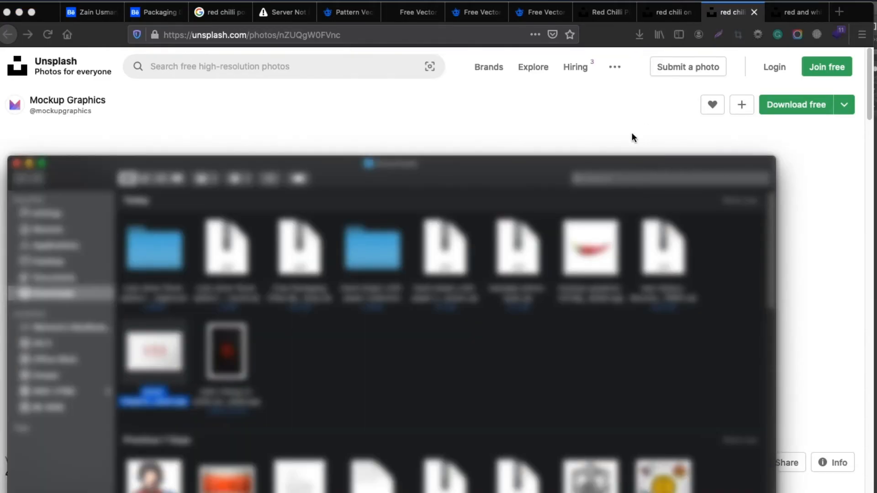
drag(170, 362, 476, 492)
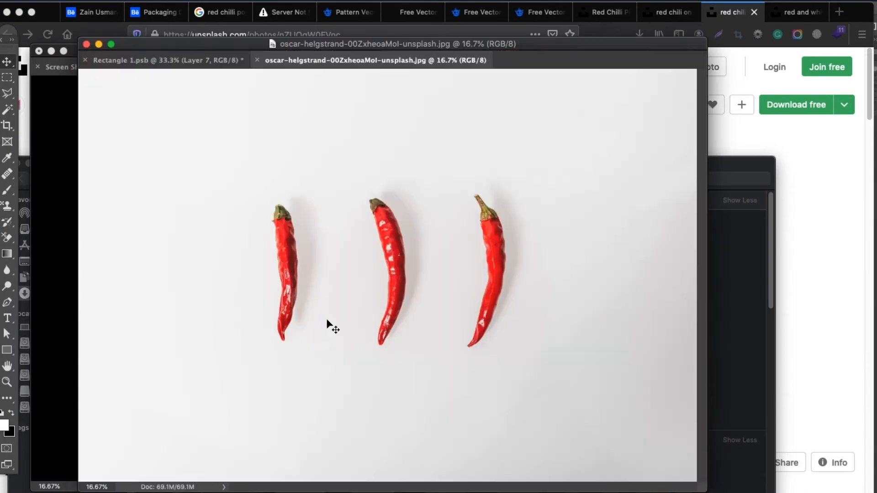
Select the light background and shadows around the three chillies with the Magic Wand at Tolerance 20
key(f)
key(super+plus)
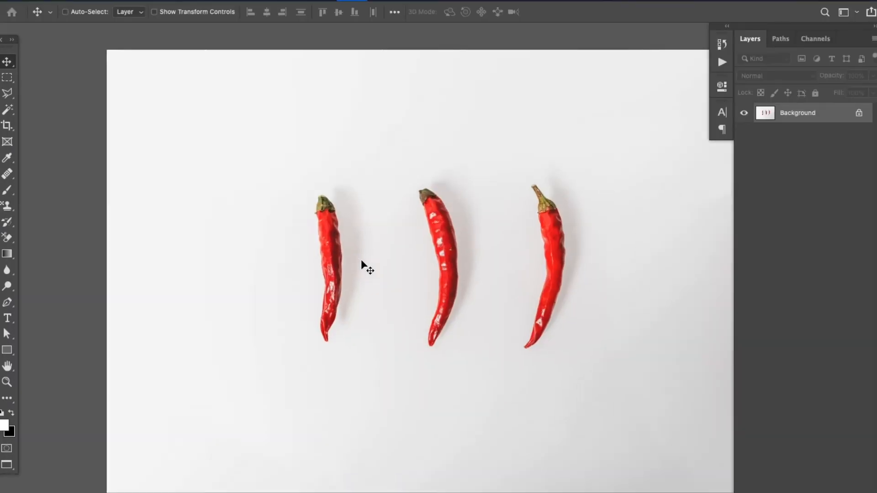
click(7, 114)
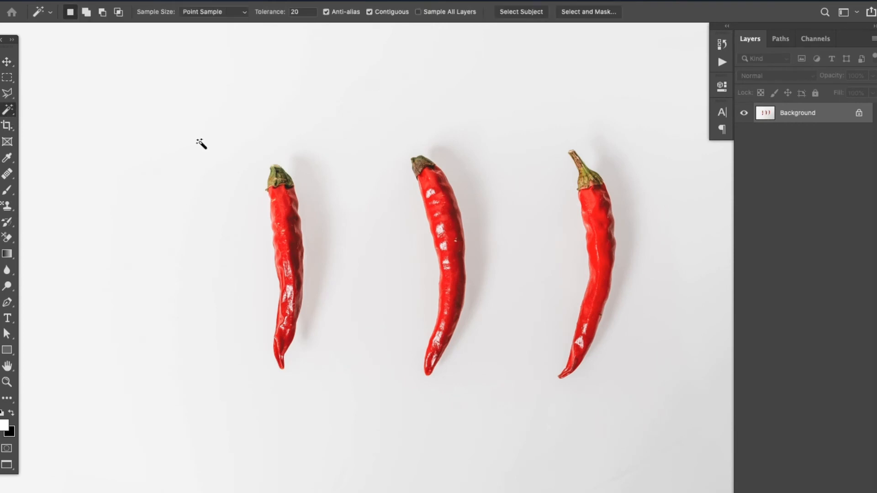
click(387, 261)
shift+click(316, 258)
shift+click(479, 244)
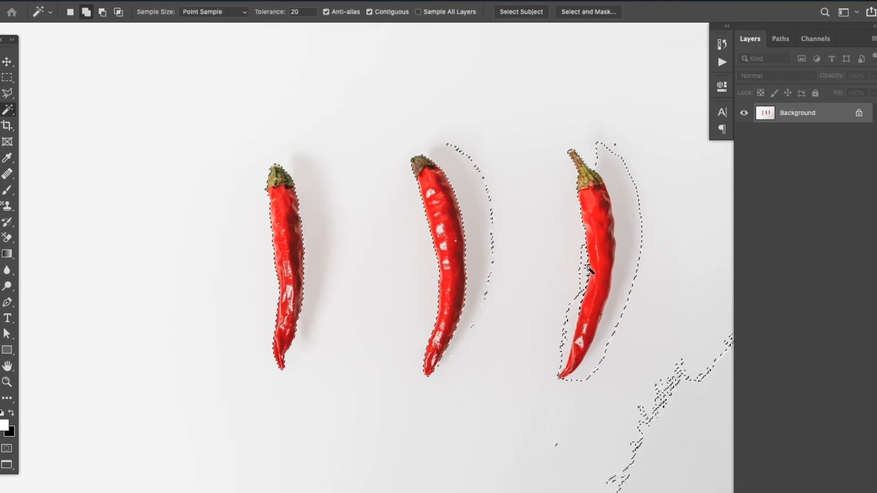
shift+click(577, 300)
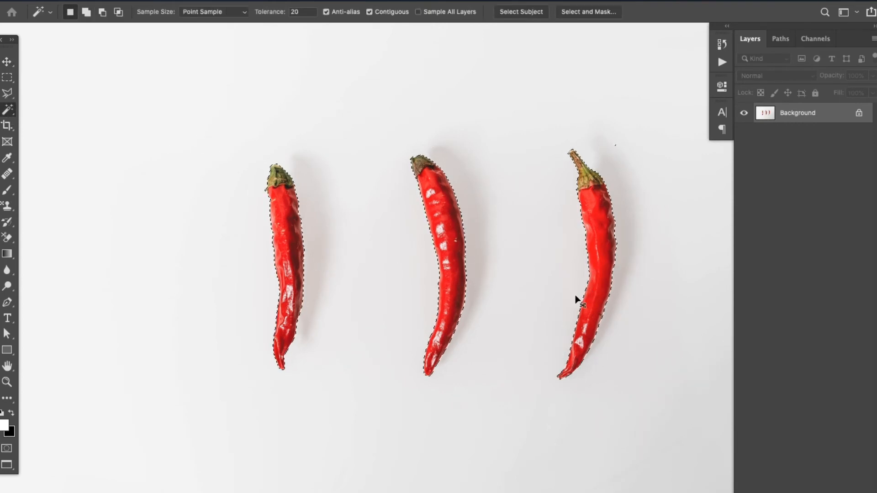
Examine the selection edges around all three chillies up close
key(super+plus)
key(super+plus)
drag(552, 354, 334, 320)
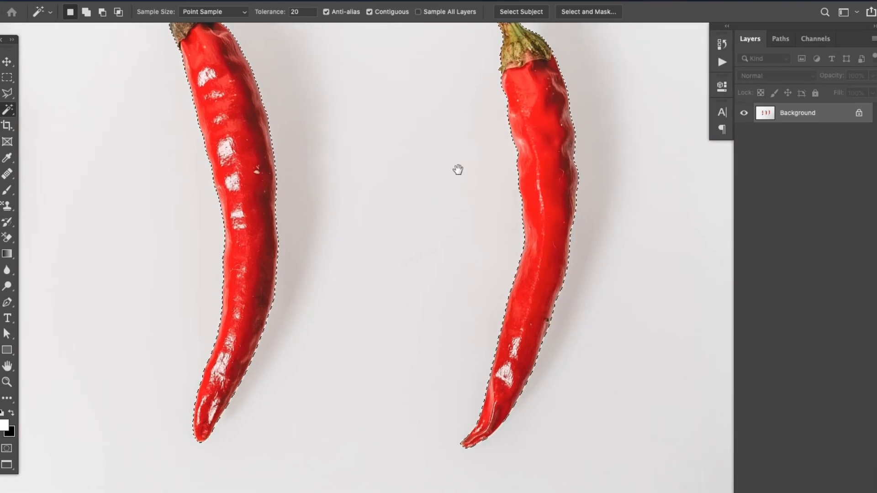
drag(458, 170, 452, 313)
drag(361, 281, 549, 214)
drag(371, 343, 485, 222)
drag(348, 280, 419, 394)
drag(378, 286, 293, 296)
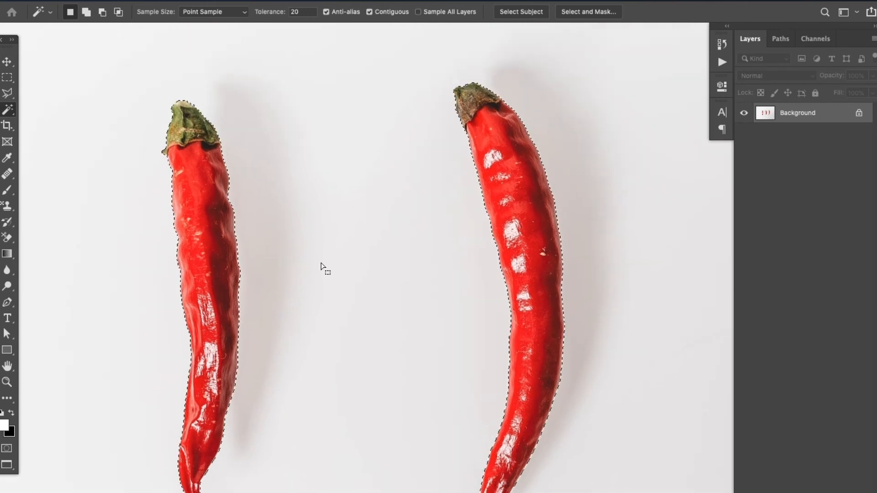
key(super+minus)
key(super+minus)
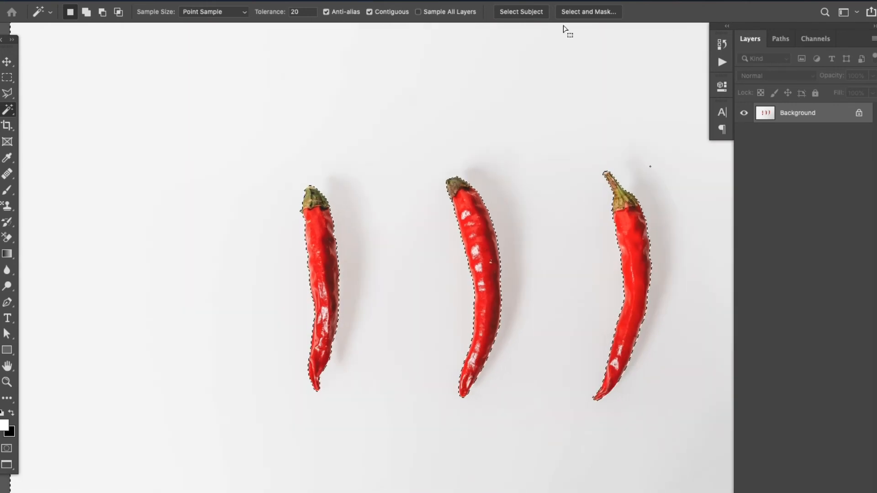
Invert the selection to the three chillies and refine it in Select and Mask with Radius 1 px, Smooth 1 and Feather 0.1 px
click(571, 12)
key(Escape)
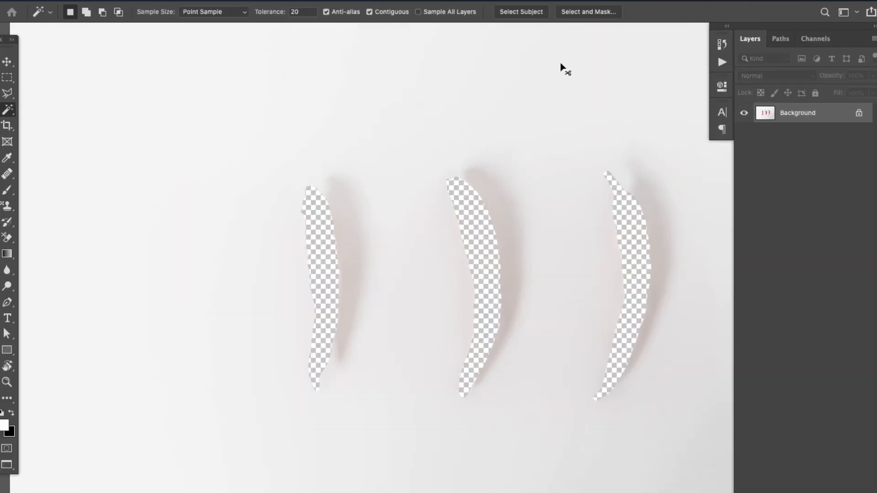
click(611, 13)
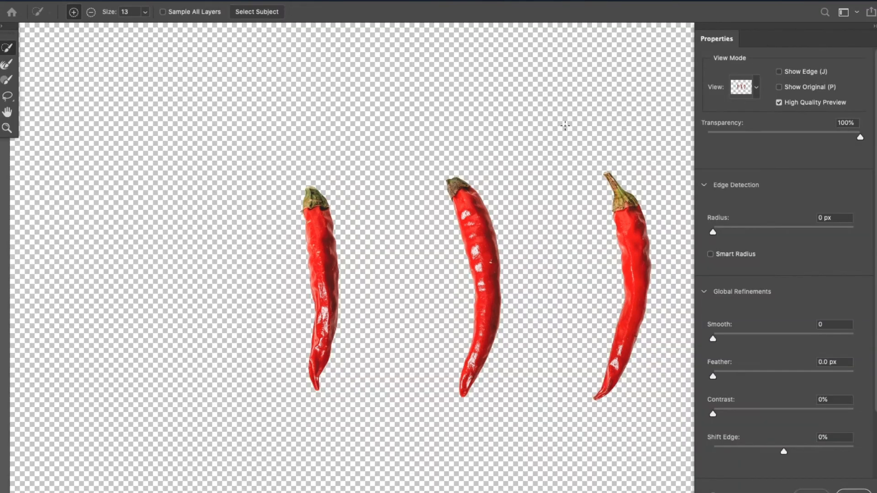
click(847, 217)
text(1)
key(Tab)
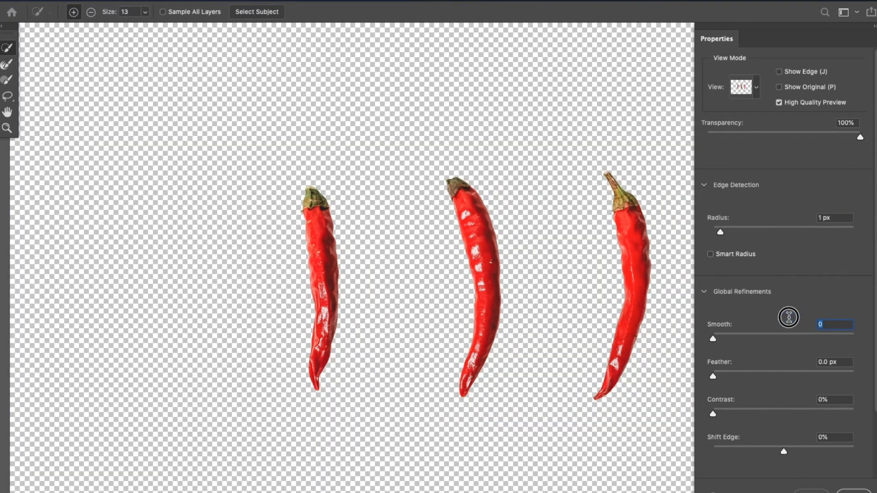
text(10.1)
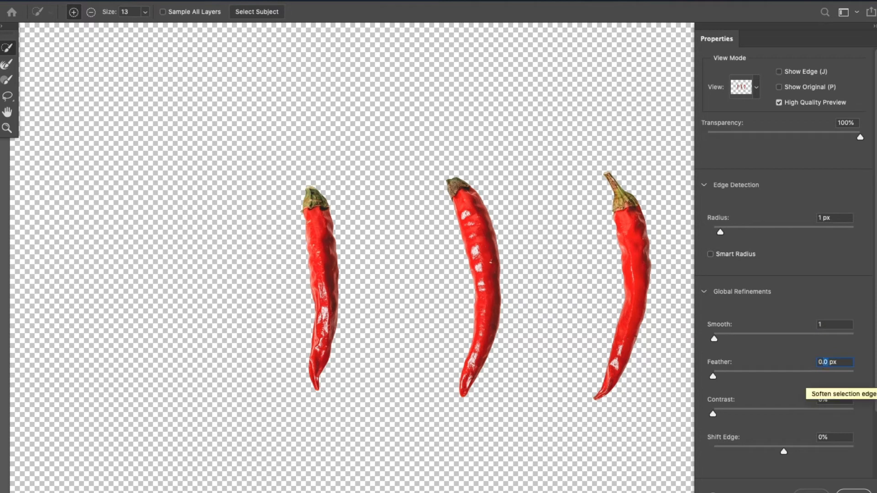
click(854, 491)
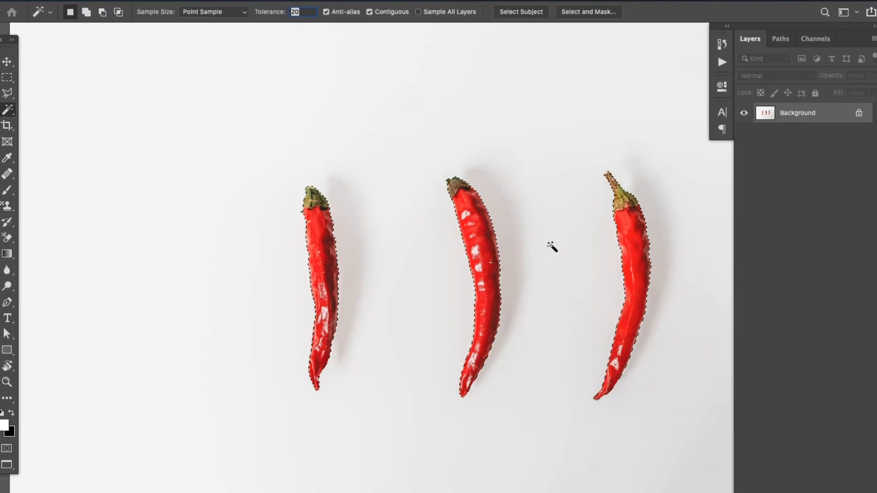
Copy the three selected chillies to their own layer and hide the Background layer
click(744, 132)
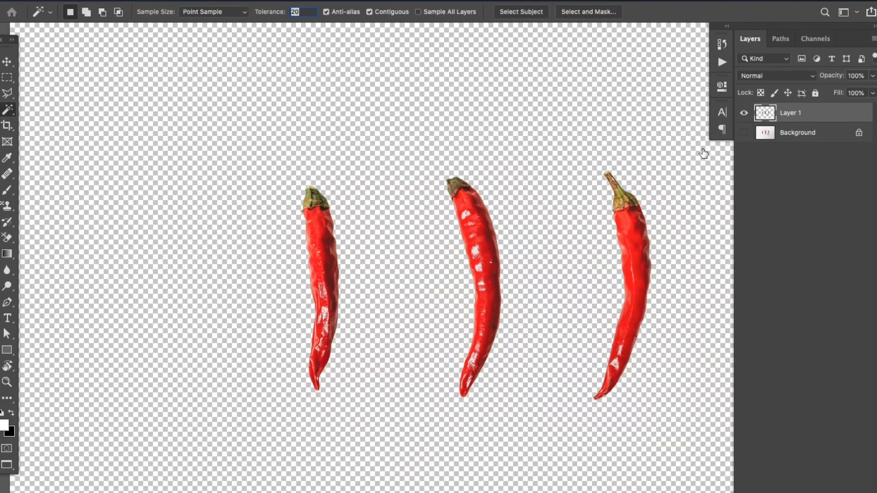
Copy the cut-out chillies layer from the photo document into the Rectangle 1.psb pouch design
key(f)
key(f)
key(super+minus)
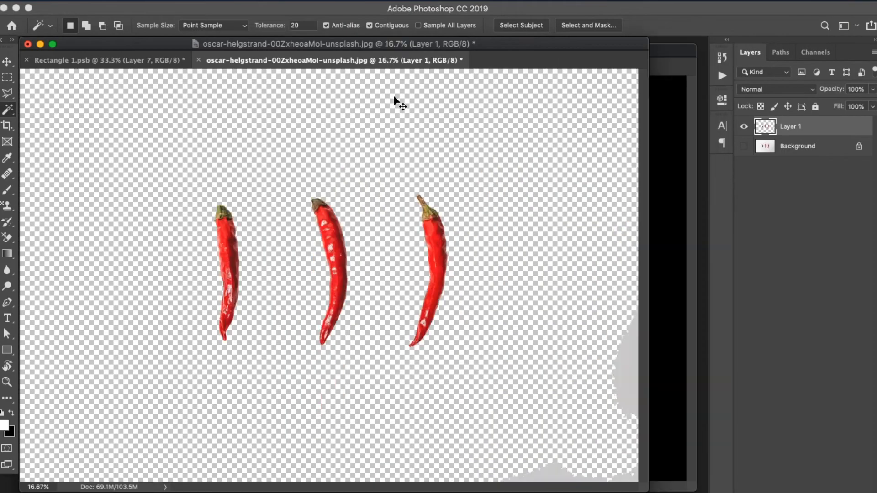
key(super+minus)
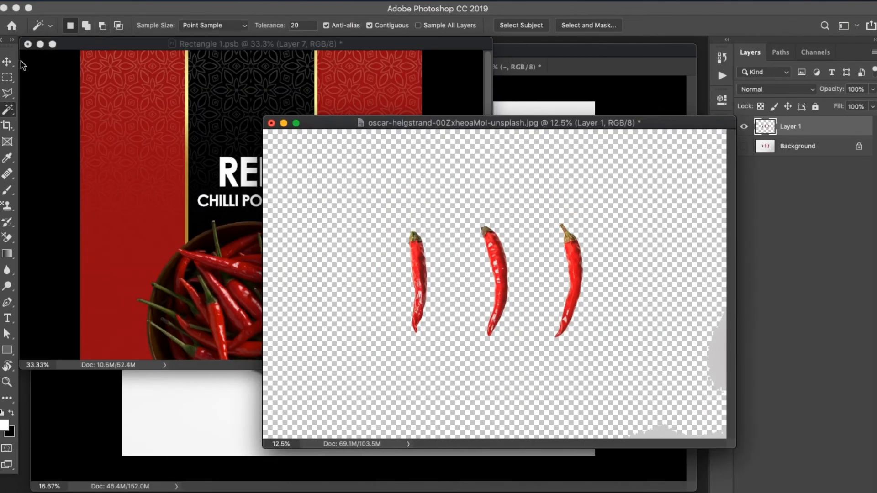
click(7, 61)
click(166, 159)
click(532, 279)
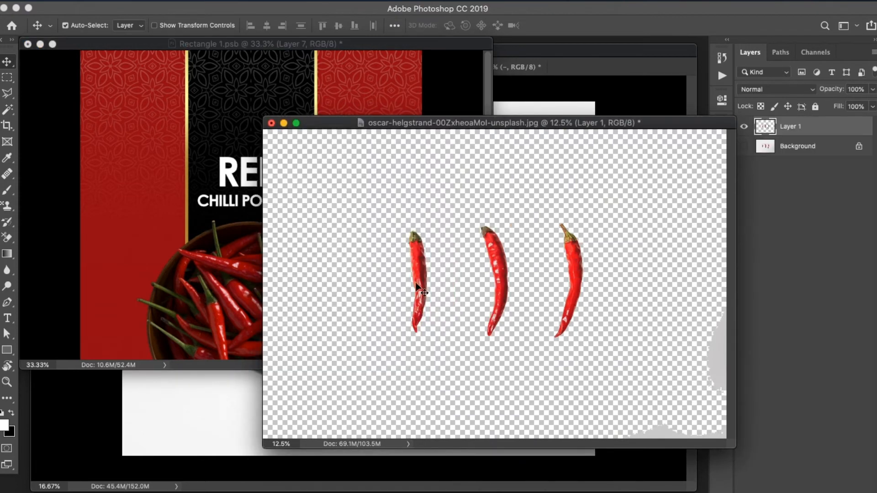
drag(417, 287, 176, 254)
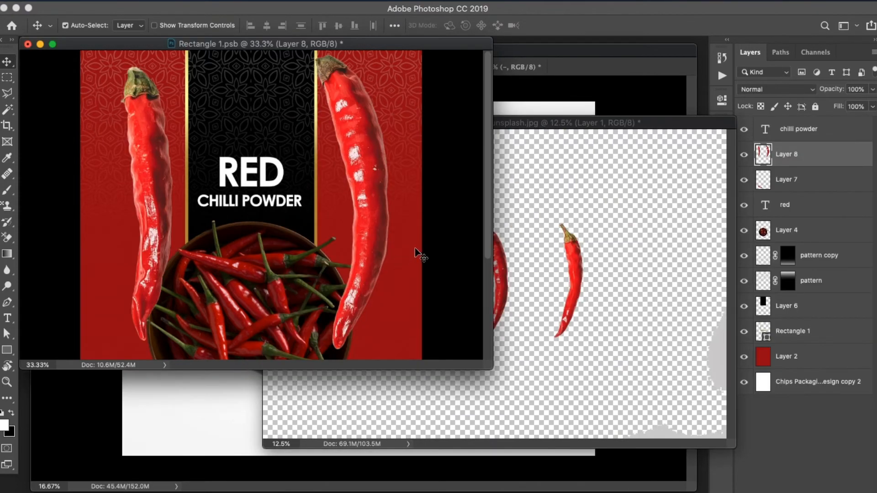
key(f)
Close the chilli photo document without saving its changes
key(f)
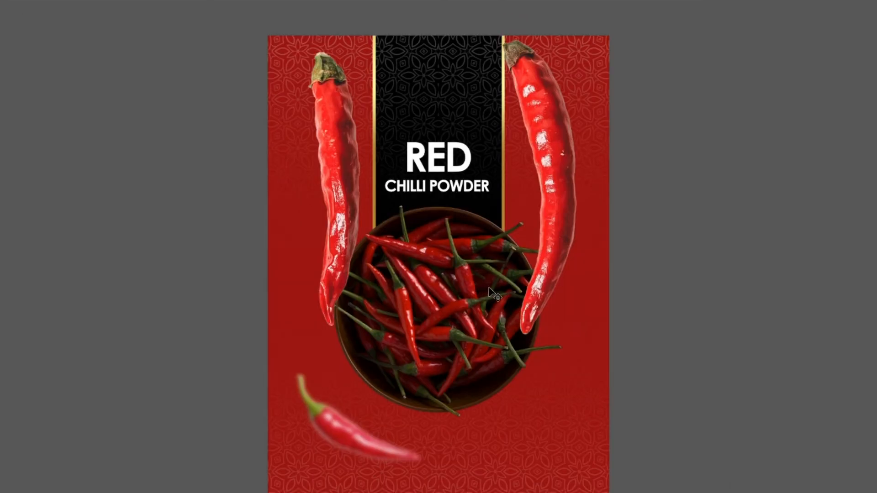
key(f)
click(608, 290)
key(super+w)
click(391, 188)
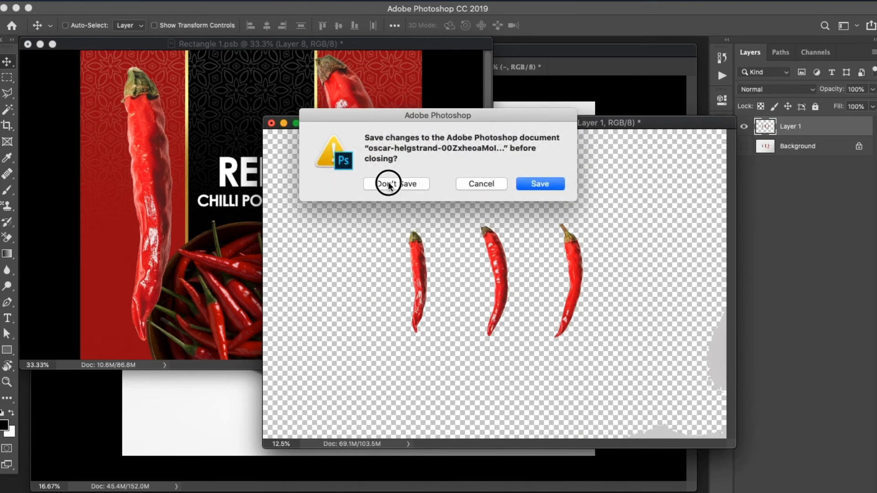
super+click(388, 183)
Scale the imported chillies layer to about 44% so all three chillies fit on the pouch design
key(f)
key(super+plus)
key(super+plus)
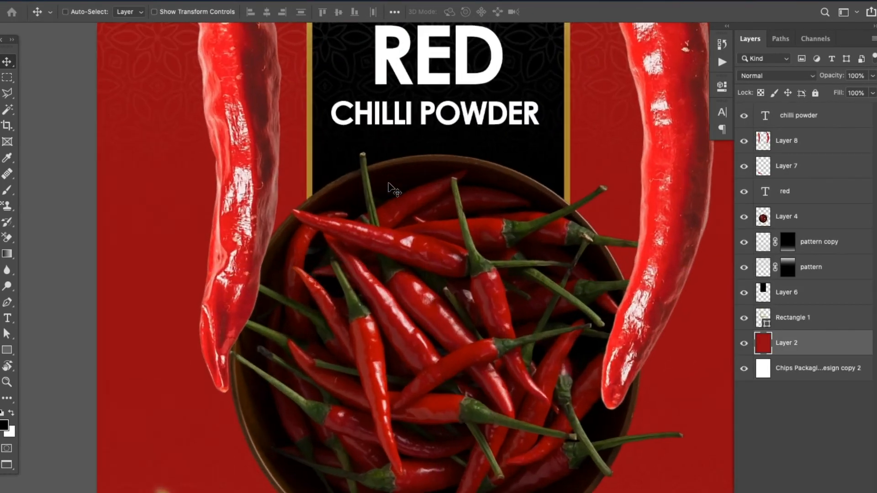
key(super+0)
key(super+t)
key(Escape)
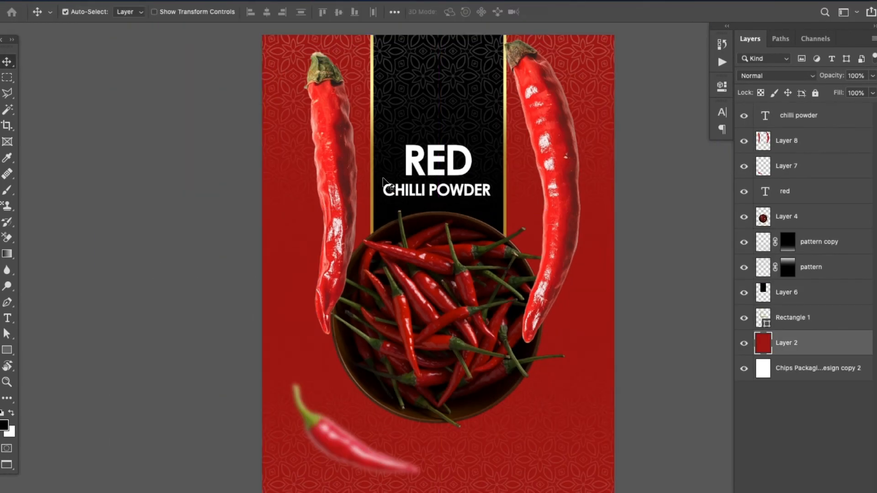
click(338, 181)
key(super+t)
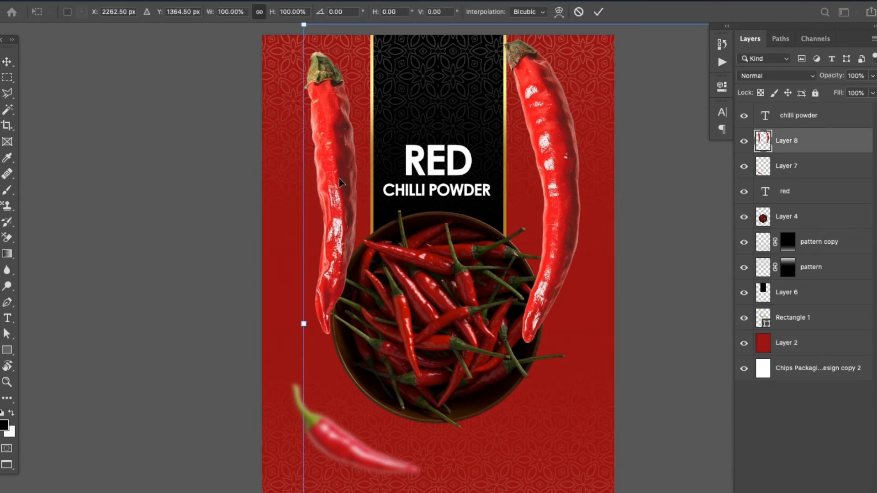
key(super+minus)
key(super+minus)
drag(372, 151, 395, 247)
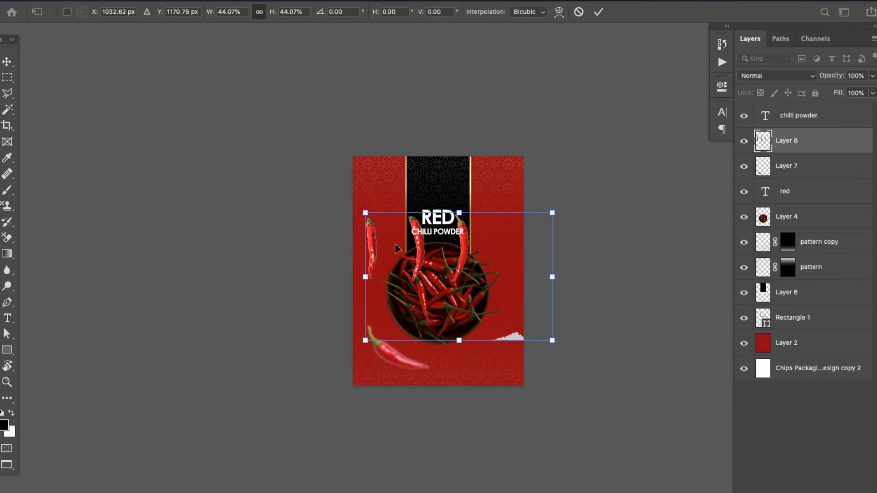
key(Return)
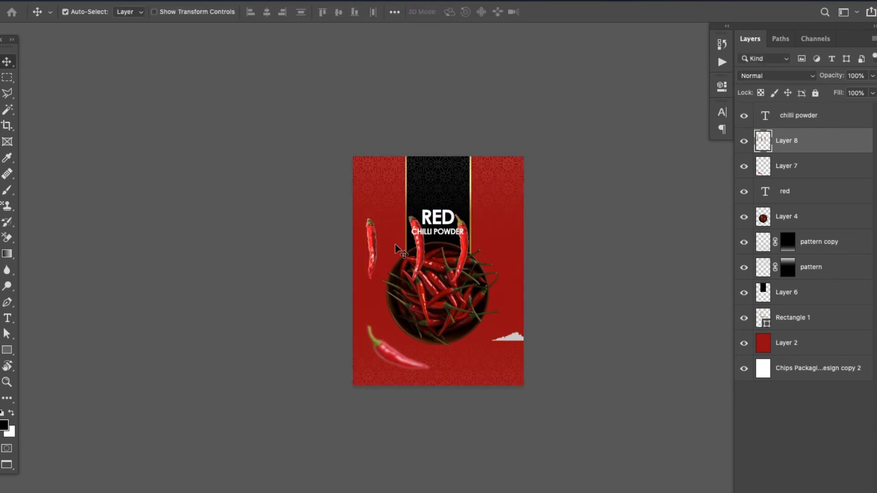
Move the three-chilli layer up so the chillies hang above and beside the bowl
key(super+plus)
key(super+plus)
drag(303, 246, 327, 217)
key(super+t)
key(Return)
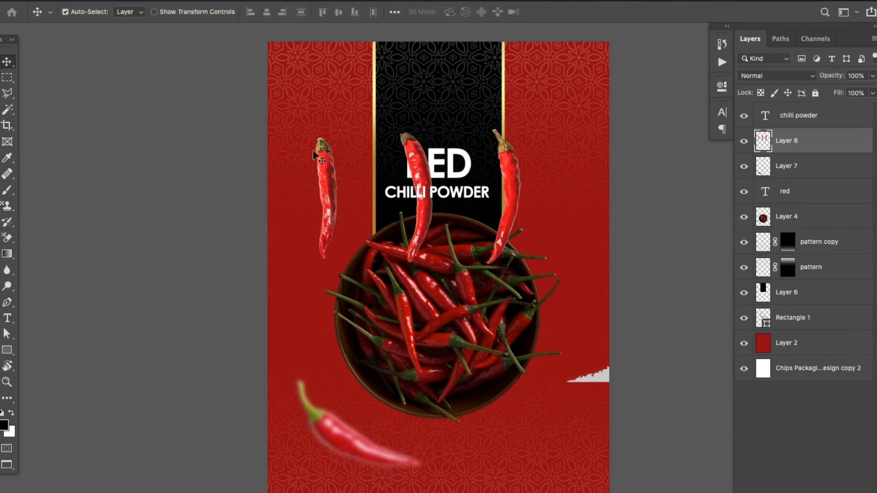
Copy the leftmost chilli to its own layer with a rectangular selection and check it by toggling layer visibility
click(8, 77)
drag(305, 126, 349, 261)
key(ctrl+j)
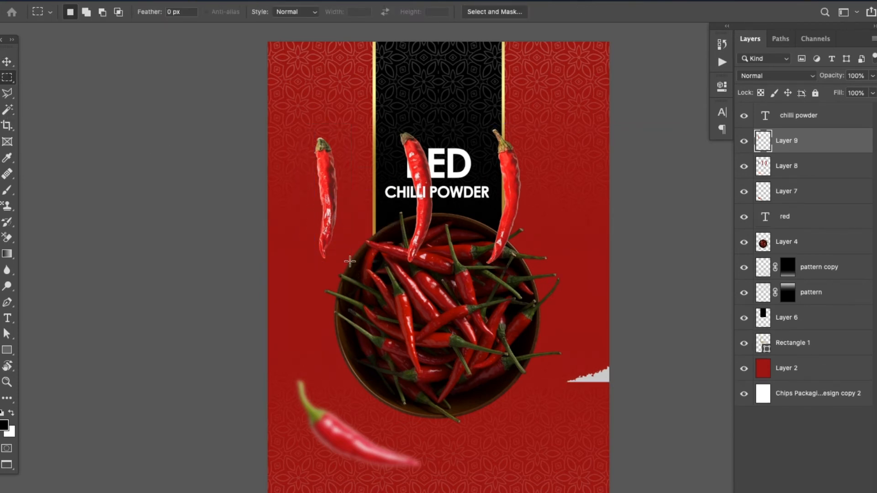
click(745, 169)
click(745, 141)
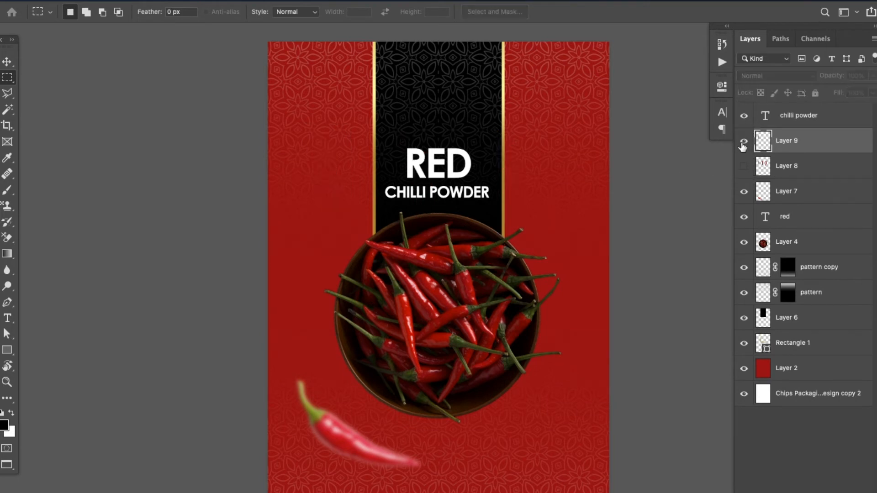
click(744, 141)
click(744, 141)
click(745, 141)
click(744, 167)
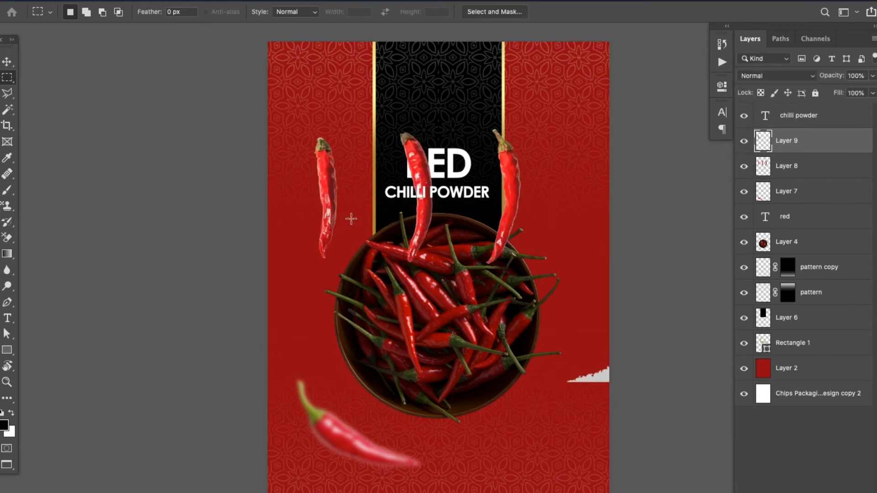
Copy the middle and right chillies from Layer 8 to separate layers and hide Layer 8
drag(392, 111, 454, 282)
click(786, 172)
key(ctrl+j)
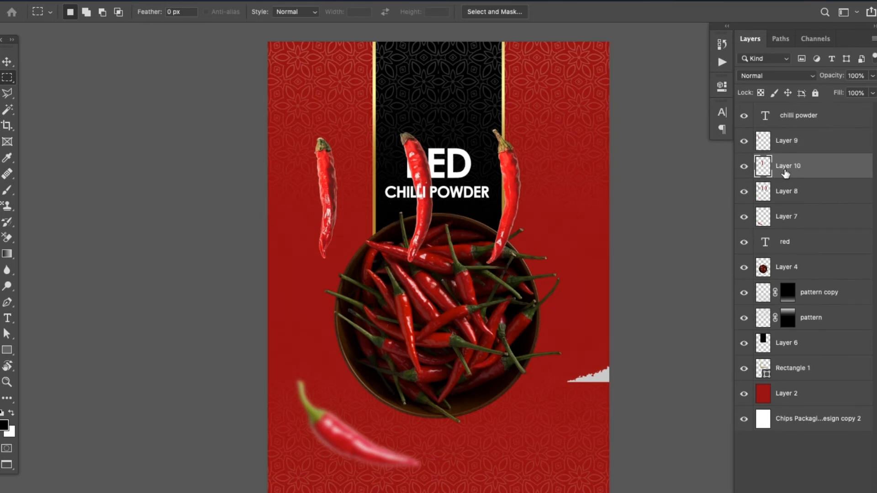
click(804, 192)
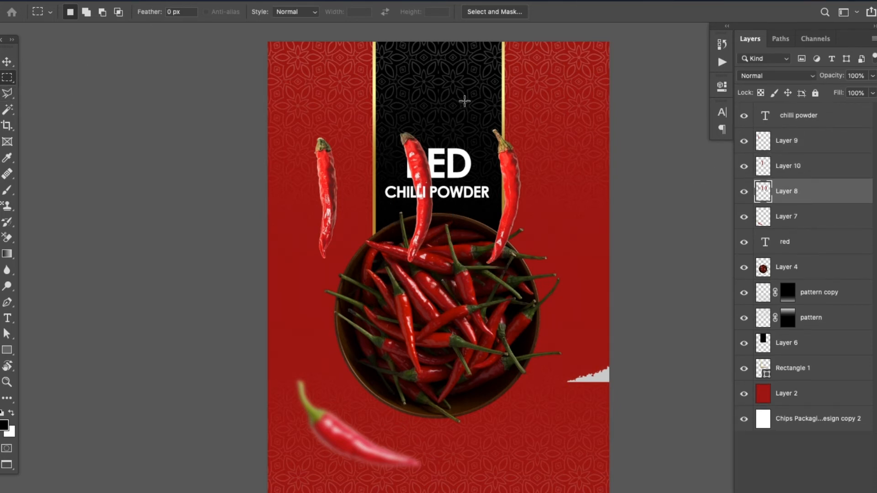
drag(465, 101, 544, 300)
key(ctrl+j)
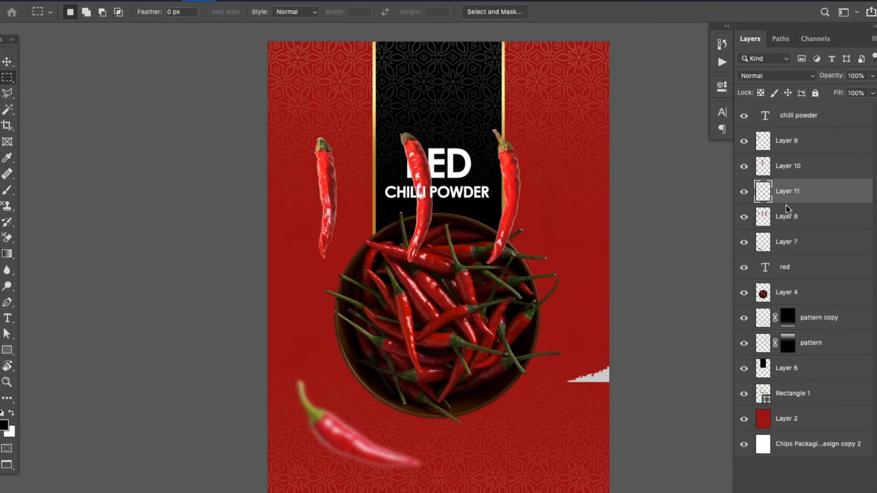
click(744, 218)
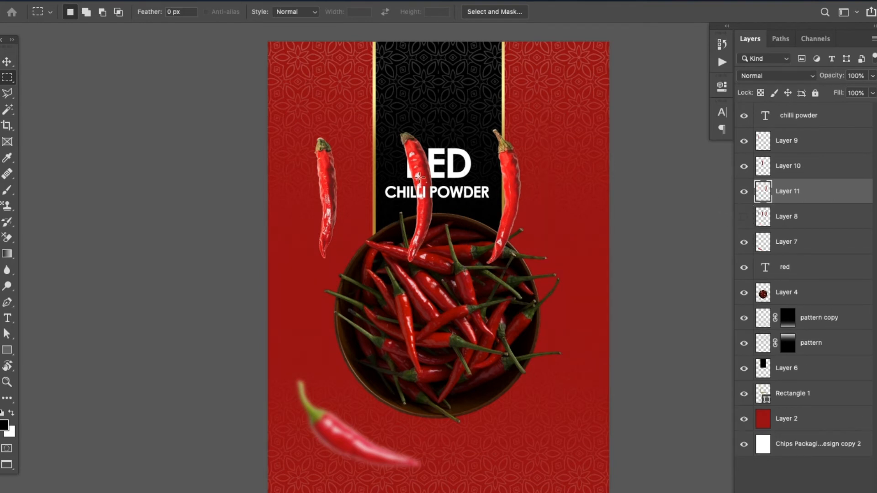
Check with Auto-Select which layers hold the three chillies, the RED title, the bowl and the red background
click(7, 61)
click(325, 178)
click(422, 183)
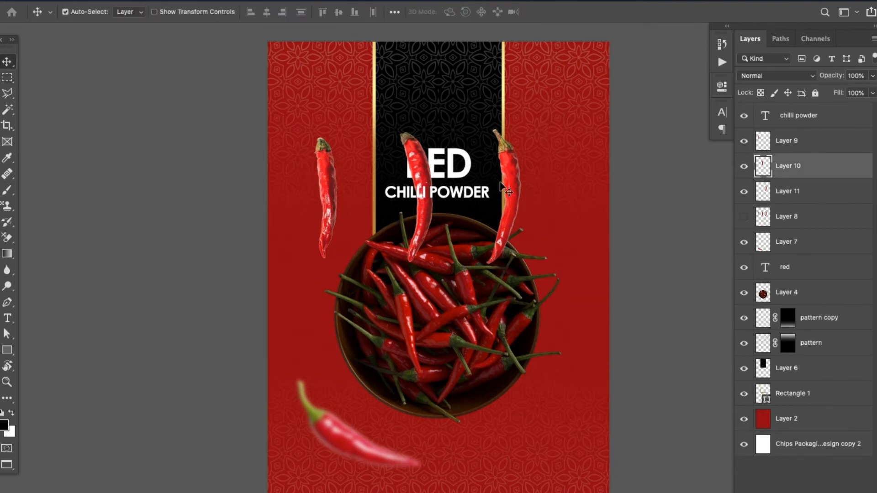
click(509, 182)
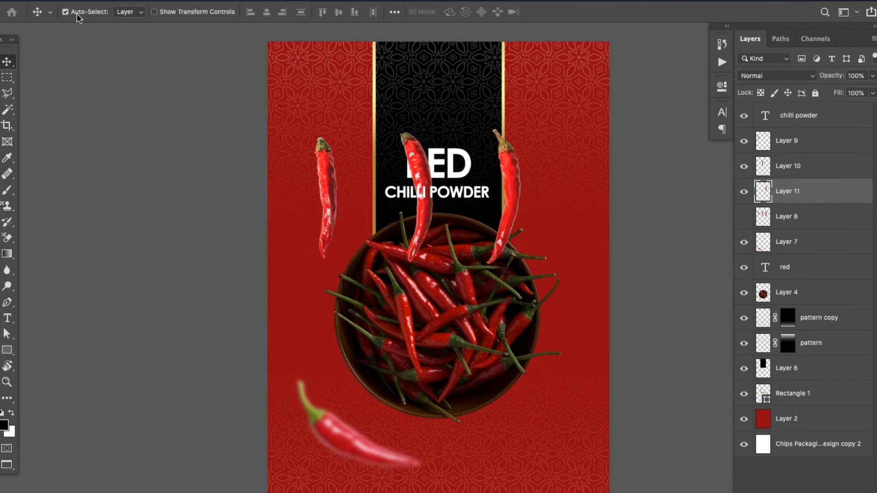
click(452, 164)
click(448, 292)
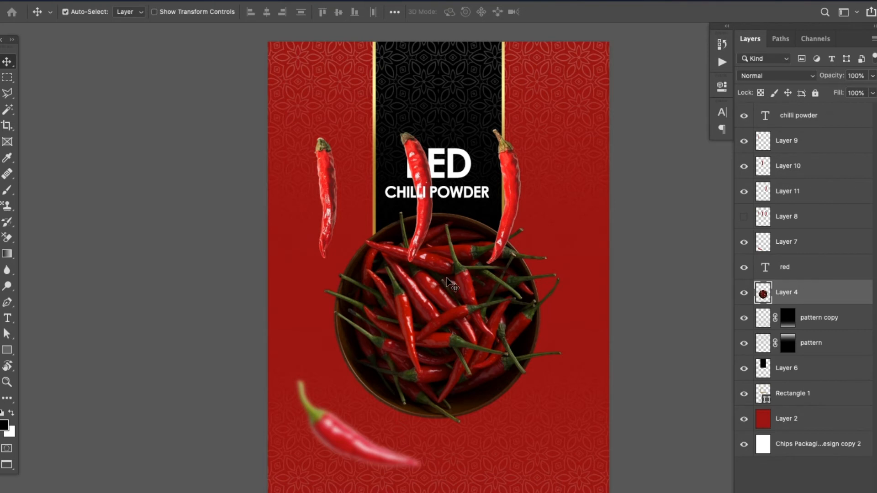
click(290, 325)
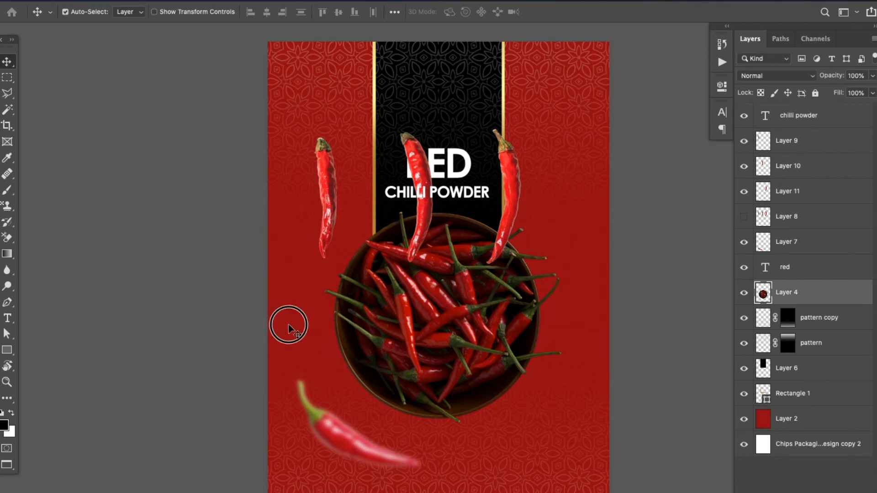
Turn off Auto-Select, choose the leftmost chilli's layer from the canvas and verify it by toggling its visibility
click(65, 12)
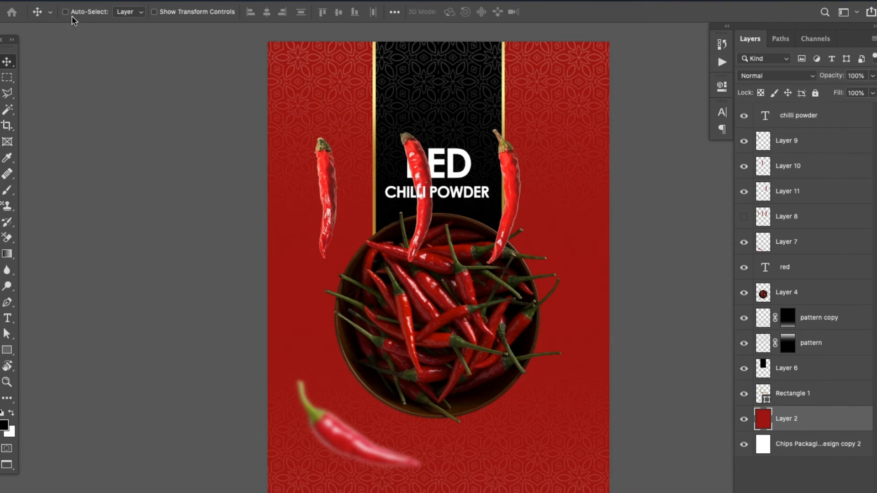
right_click(330, 191)
click(356, 195)
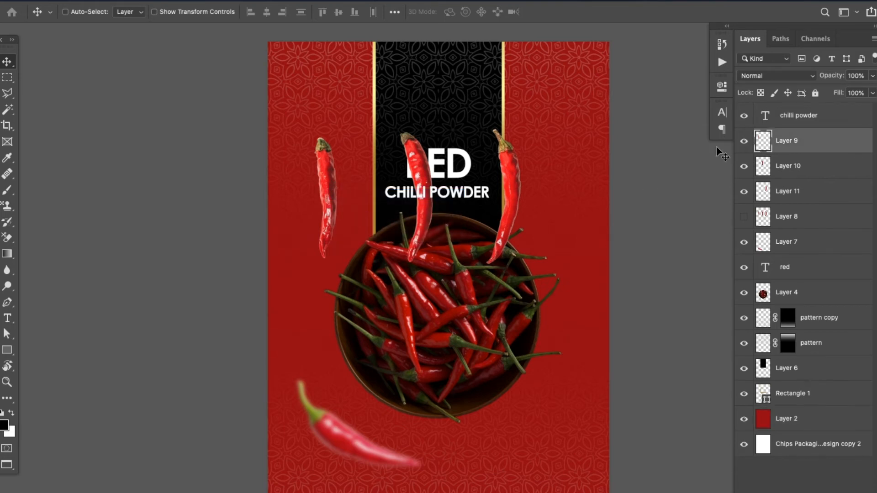
click(744, 141)
click(745, 142)
Shrink the leftmost chilli slightly and tilt it so its tip points down to the left
key(ctrl+t)
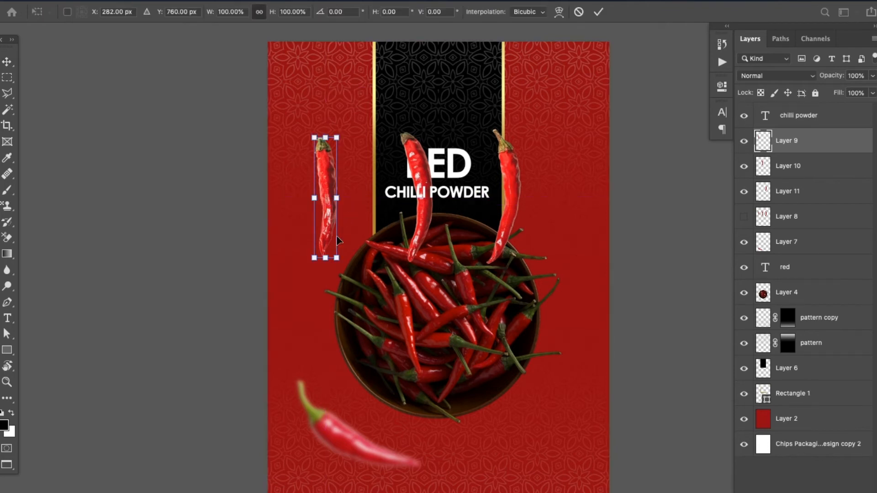
drag(337, 260, 307, 249)
key(Return)
key(ctrl+t)
key(Return)
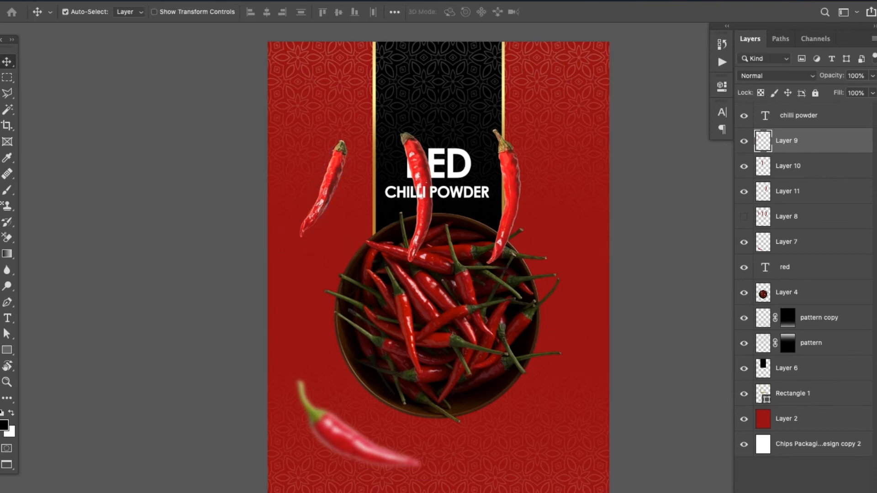
Apply a Gaussian Blur with a radius of about 3.2 pixels to the leftmost chilli
click(263, 1)
mouse_move(298, 1)
mouse_move(386, 142)
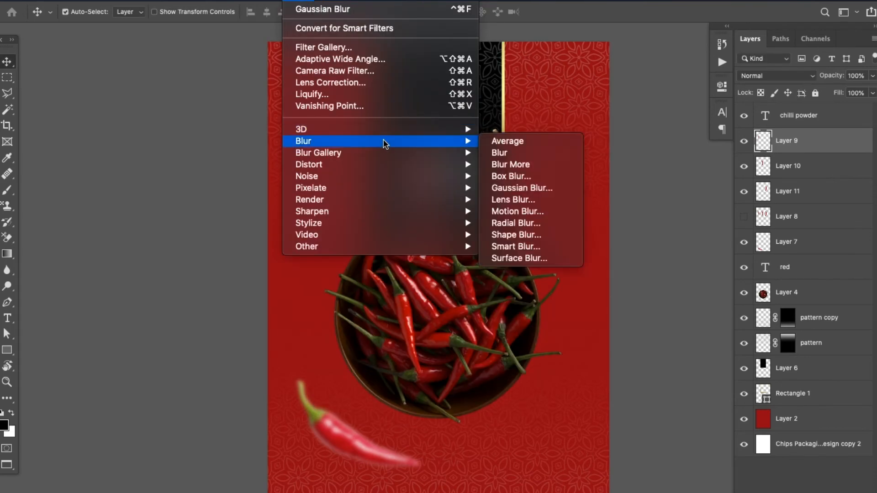
click(530, 187)
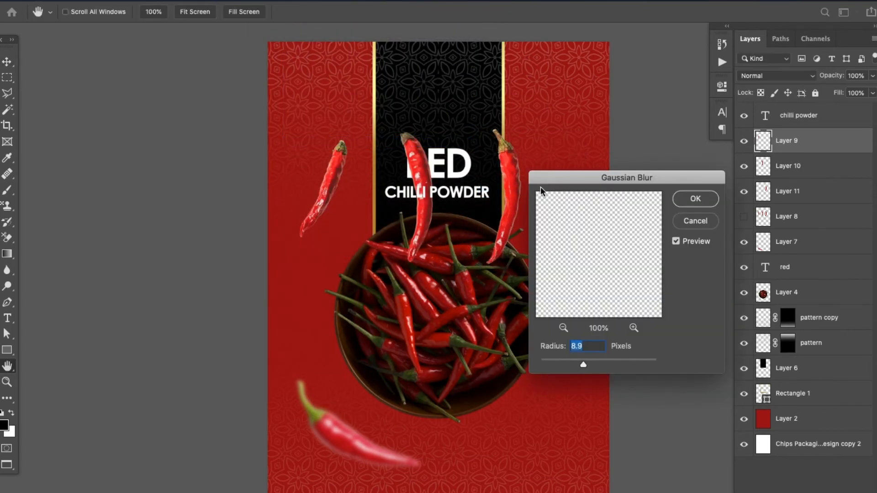
drag(583, 365, 561, 364)
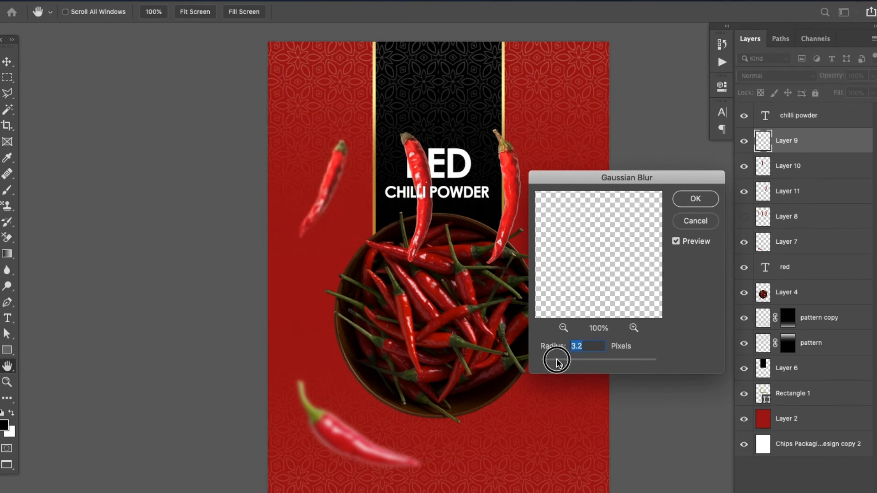
click(679, 204)
Move the middle chilli onto the red area right of the black panel and scale it down to about half size
drag(430, 218, 575, 169)
key(ctrl+t)
drag(579, 213, 564, 121)
key(Return)
Move the right chilli to the upper-left red area, flip it horizontally, scale it to about 57% and rotate it about -25°
drag(505, 211, 369, 136)
key(ctrl+t)
right_click(374, 132)
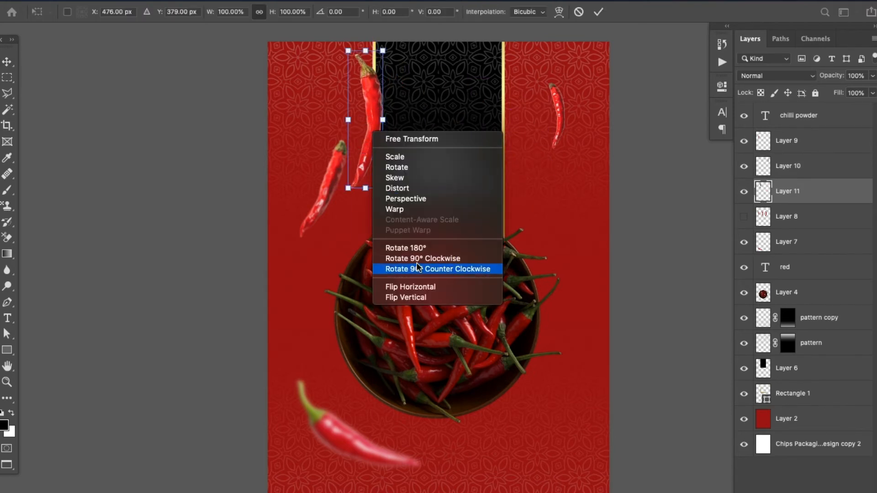
click(412, 287)
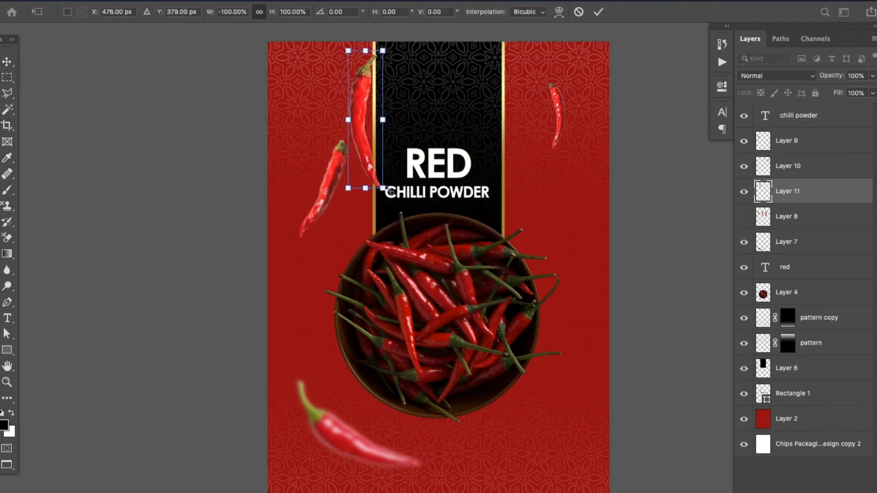
drag(390, 191, 323, 123)
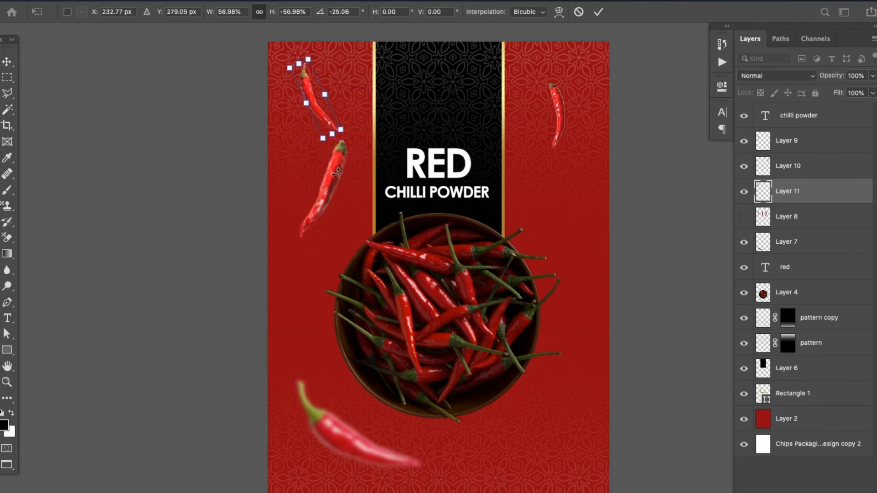
key(Return)
Spread out the chillies, lowering the blurred and right-hand ones and letting the upper-left one run off the pouch's top edge
drag(337, 175, 326, 253)
drag(319, 102, 319, 65)
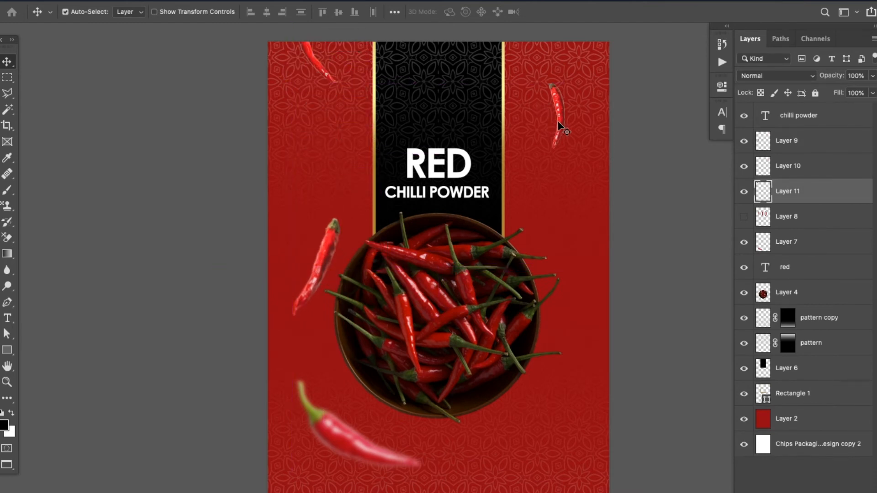
drag(560, 124, 558, 202)
drag(314, 278, 314, 278)
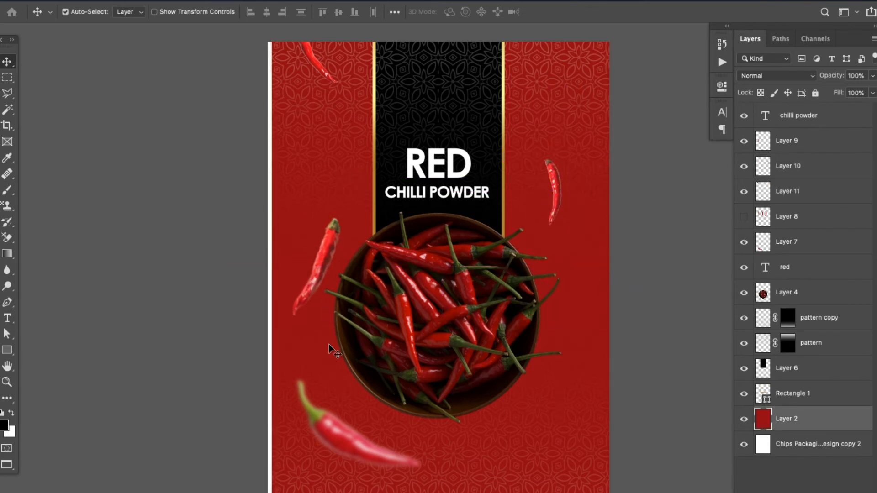
mouse_move(349, 434)
mouse_down()
mouse_move(338, 334)
mouse_move(342, 424)
mouse_up()
Move the sharp chilli beside the bowl down to just above the blurred chilli and flip it horizontally
drag(315, 284, 305, 359)
key(super+t)
right_click(309, 345)
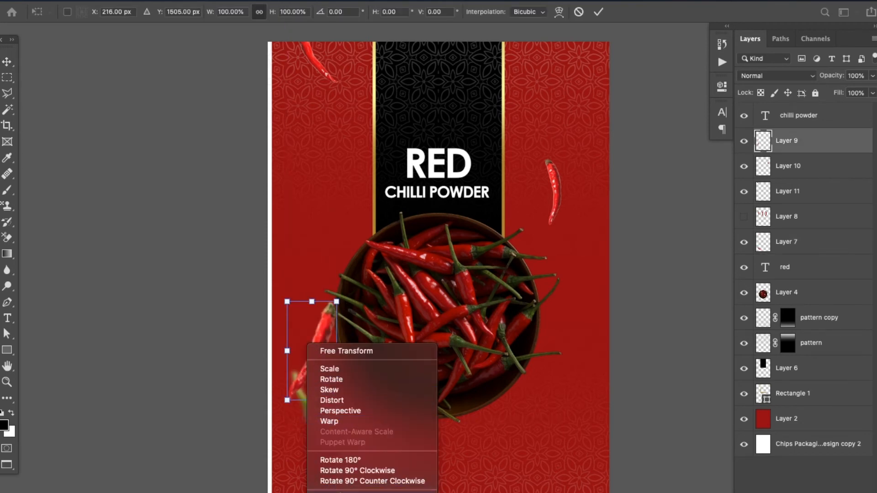
click(340, 492)
key(Return)
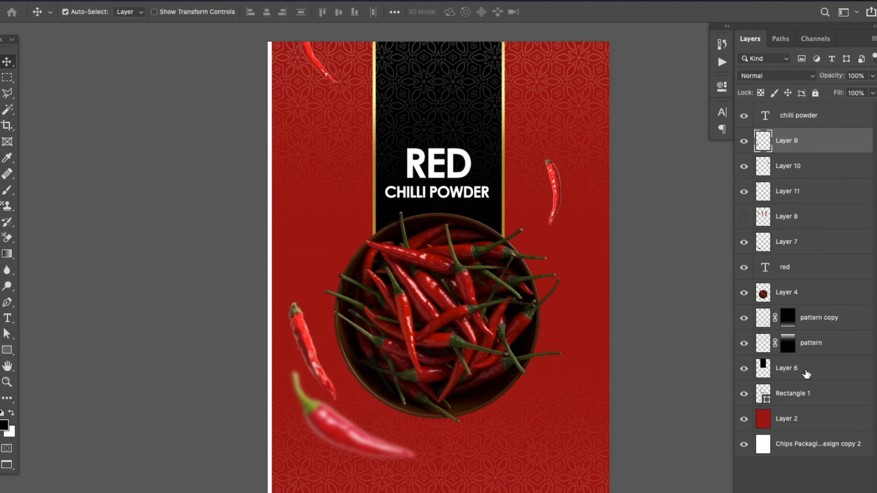
Shift the red background on Layer 2 to X 829 px, Y 1113 px, covering the white strip along the pouch's left edge
click(807, 431)
key(super+t)
key(Return)
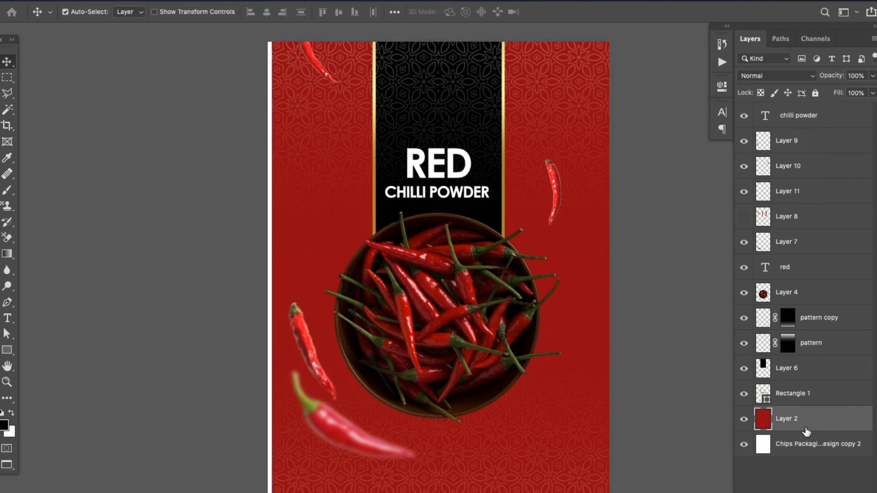
key(super+t)
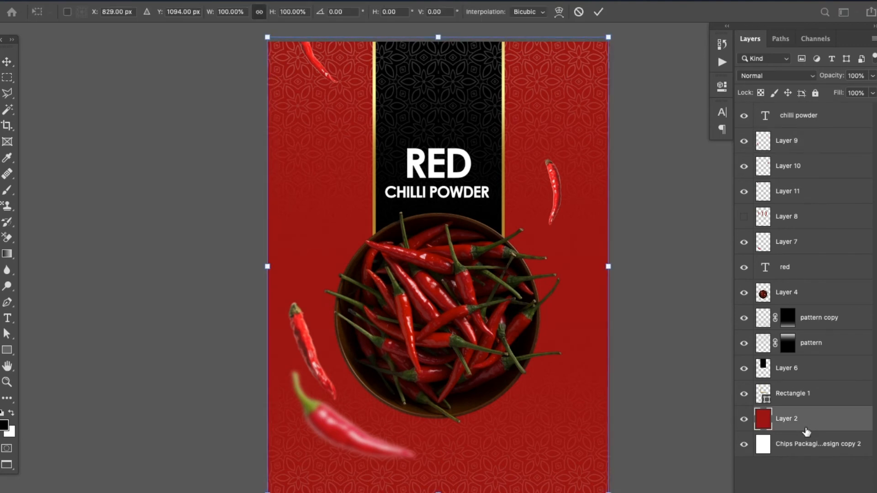
key(Down)
key(Down)
key(Down)
key(Down)
key(Down)
key(Down)
key(Down)
key(Down)
key(Down)
key(Down)
key(Down)
key(Down)
key(Down)
key(Down)
key(Down)
key(Down)
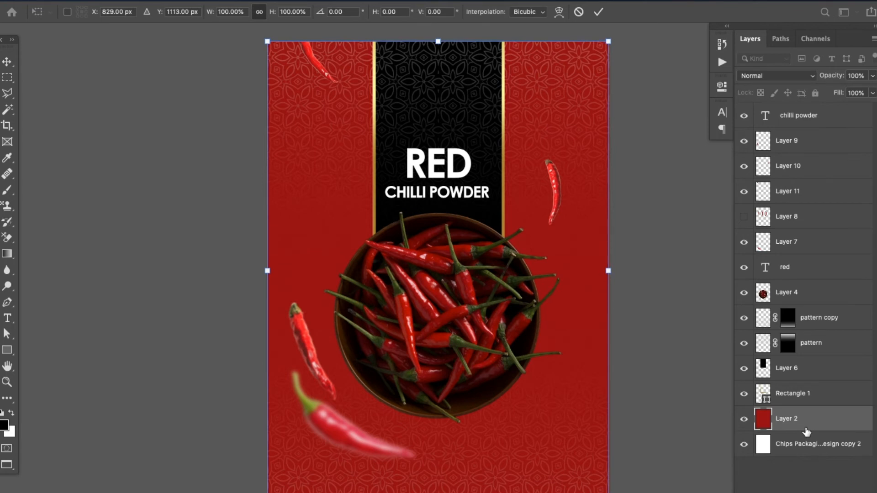
key(Return)
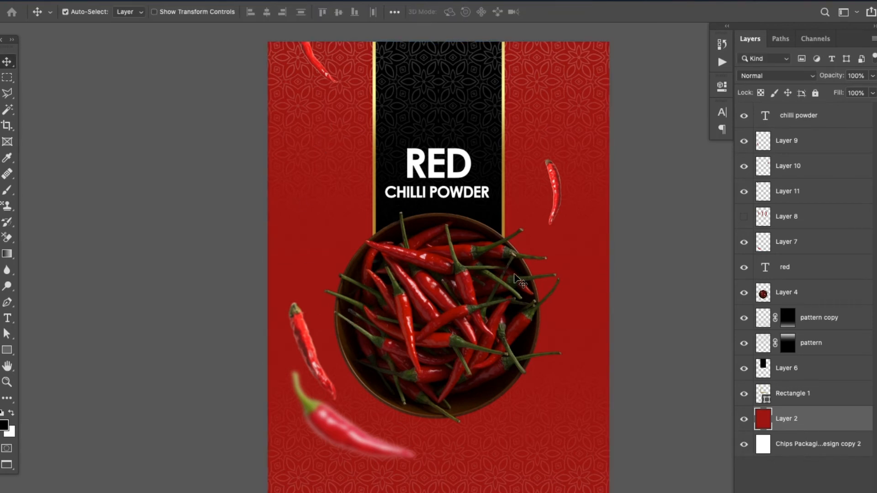
Nudge the small chilli on the red area right of the title panel slightly up and outward
scroll(441, 237, up, 3)
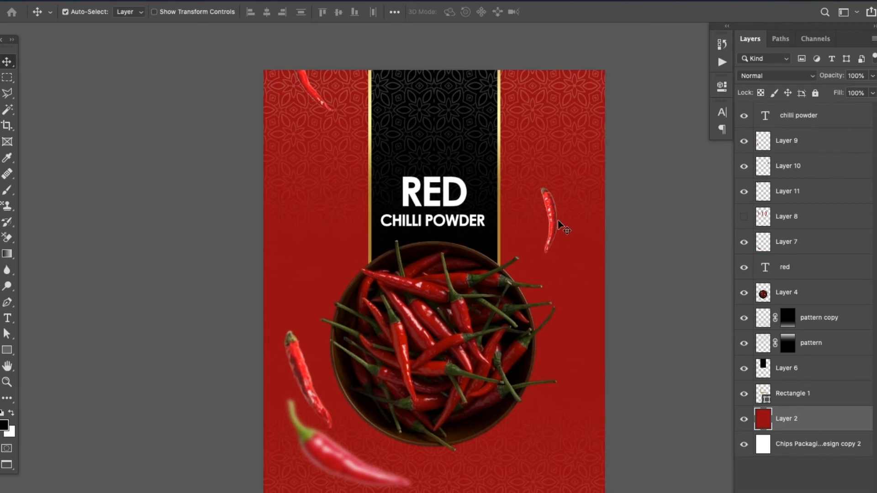
drag(558, 222, 561, 212)
scroll(558, 398, down, 4)
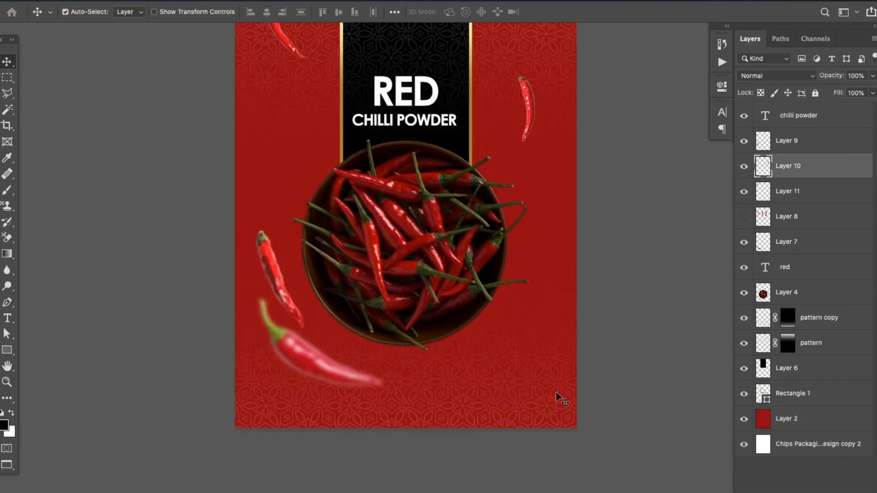
drag(492, 363, 481, 382)
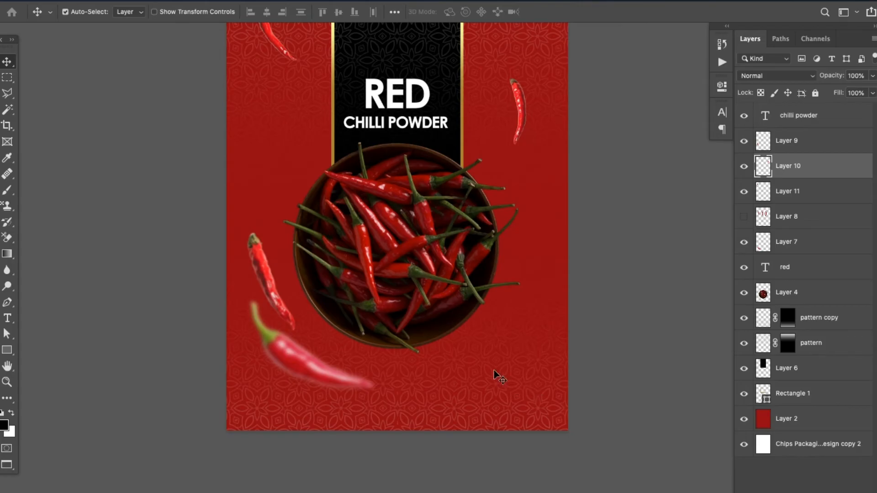
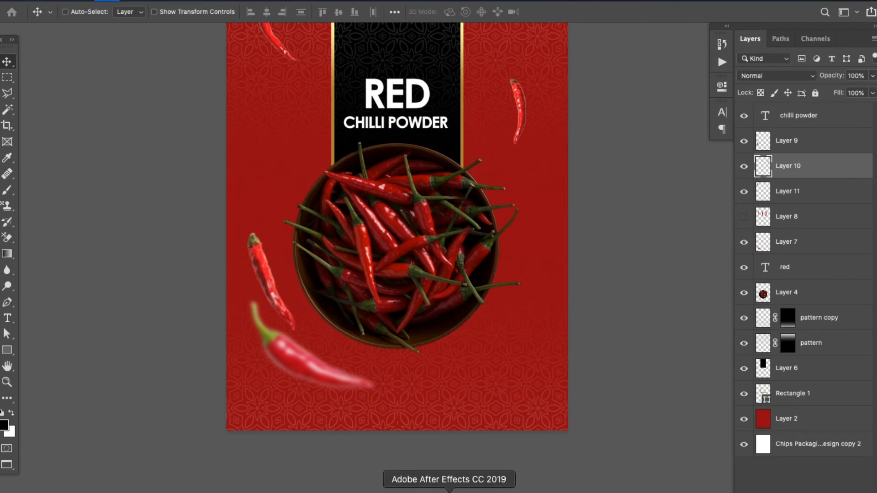
Move the sharp chilli beside the bowl up against the bowl's upper-left rim and place its Layer 9 directly below the bowl's Layer 4
click(263, 273)
key(super+o)
key(Escape)
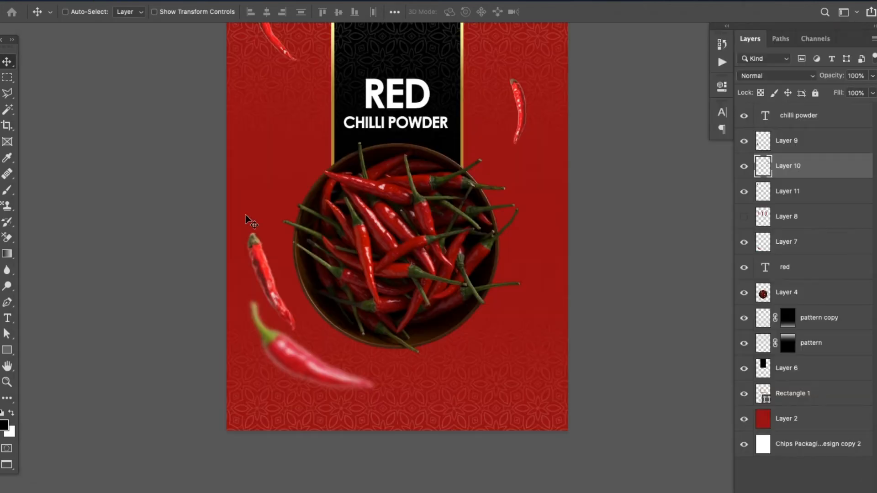
drag(254, 259, 290, 203)
key(super+z)
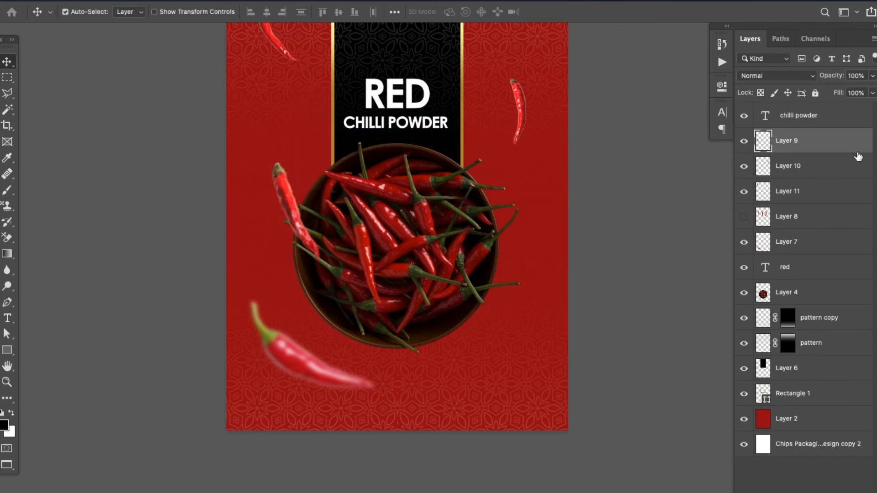
click(851, 256)
drag(851, 256, 846, 304)
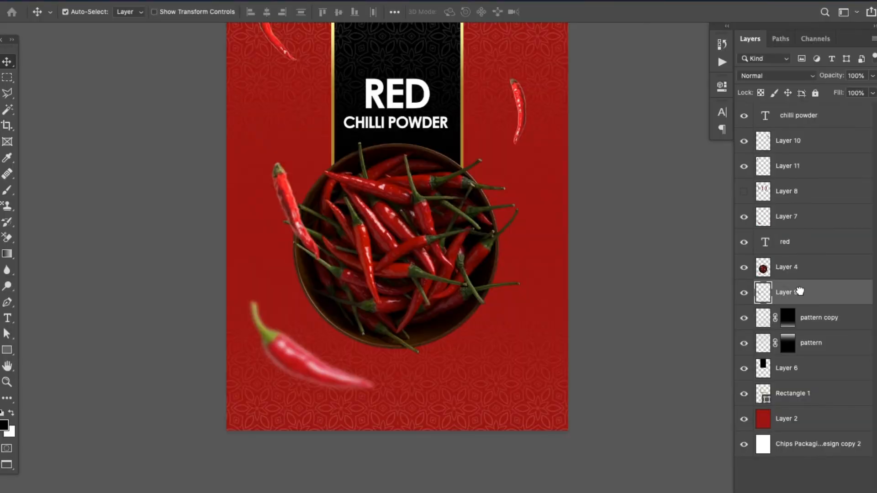
drag(276, 187, 287, 168)
Raise the small chilli on the red area right of the title panel and flip it horizontally
drag(497, 172, 468, 249)
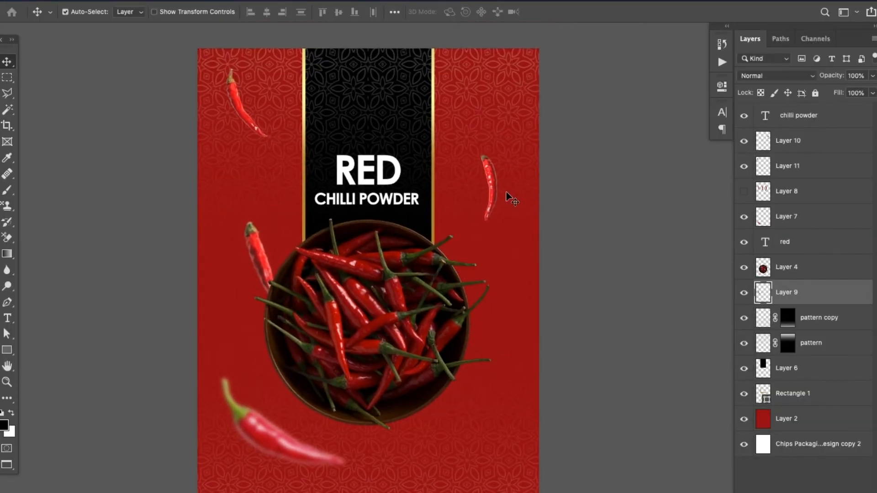
drag(503, 174, 501, 148)
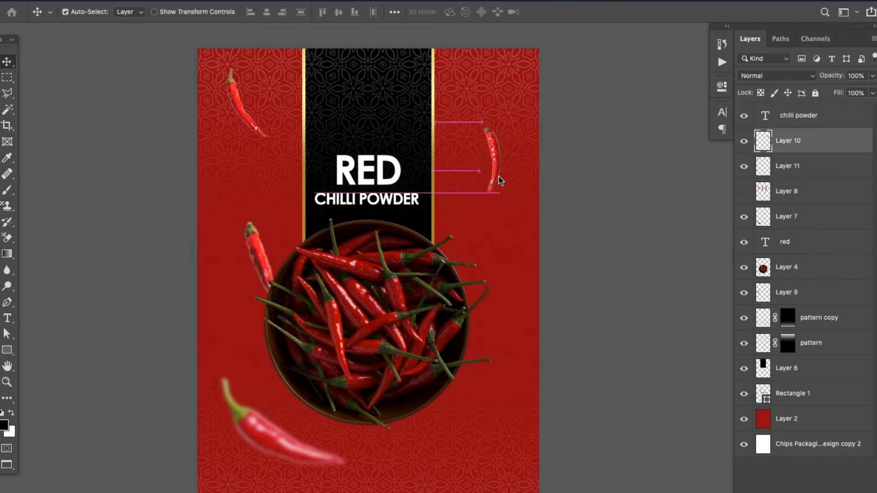
key(ctrl+t)
right_click(473, 146)
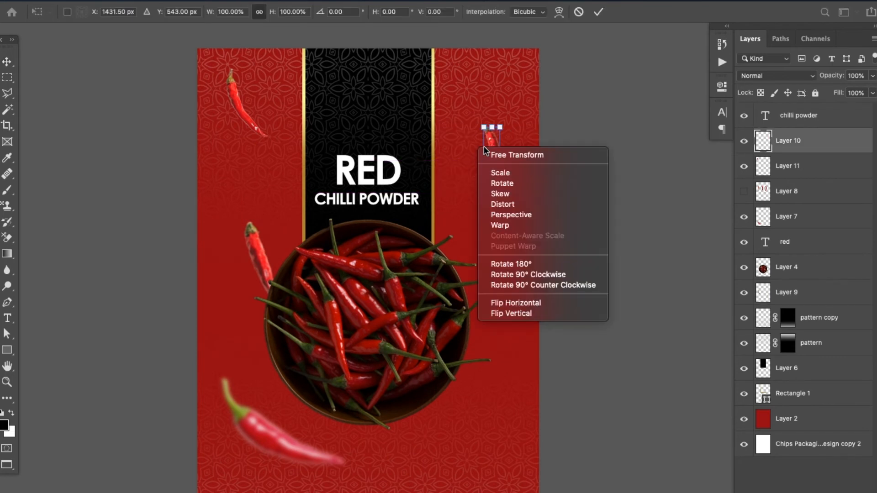
click(508, 302)
key(Return)
Rotate the flipped chilli slightly clockwise so its stem end leans toward the pouch's outer edge
key(ctrl+t)
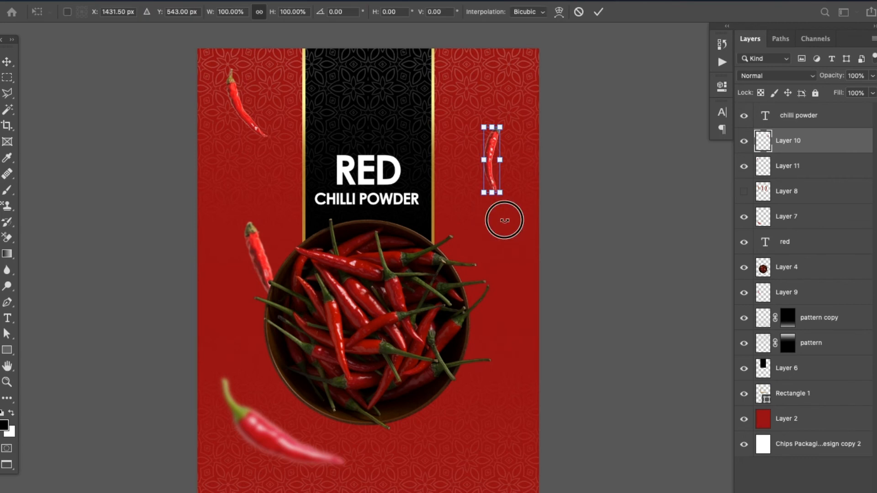
drag(505, 220, 488, 215)
key(Return)
drag(502, 302, 519, 291)
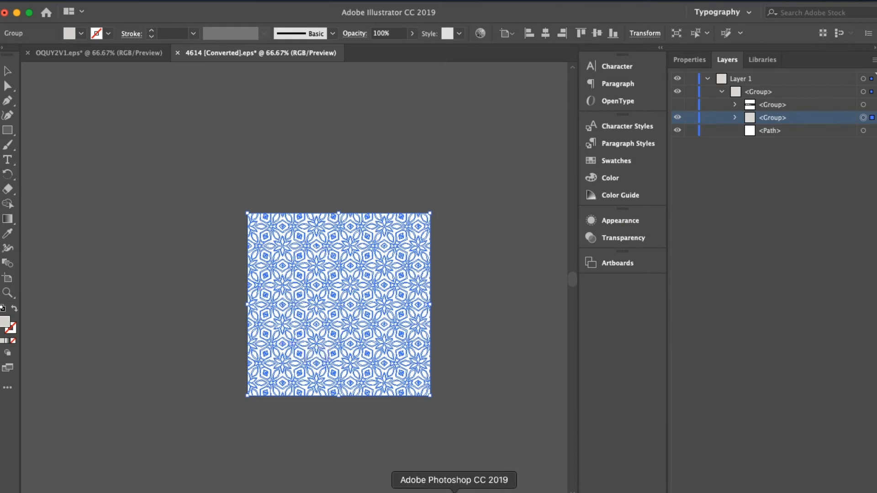
Open 6627.eps from the downloaded premium quality medals folder in Illustrator
click(477, 491)
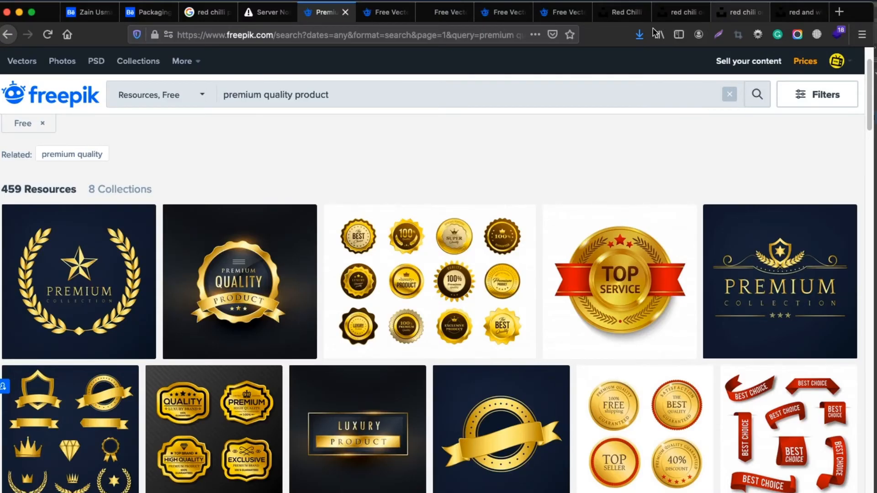
click(639, 34)
click(642, 63)
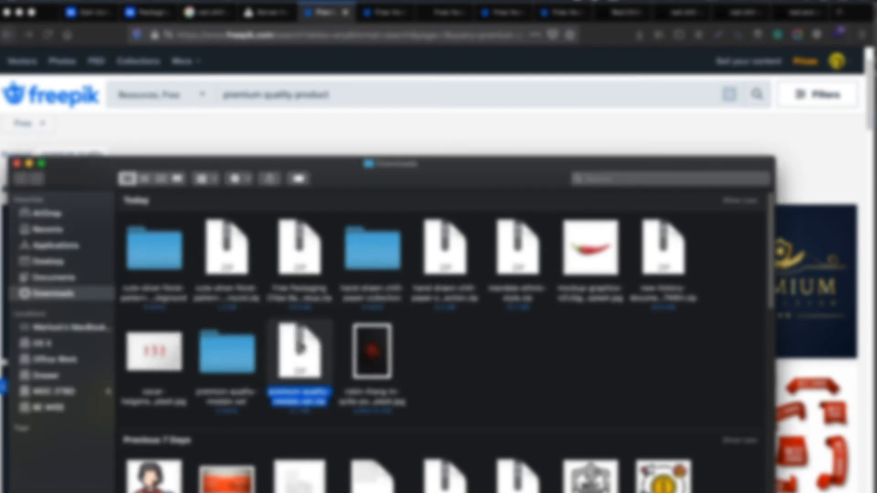
click(215, 358)
double_click(214, 358)
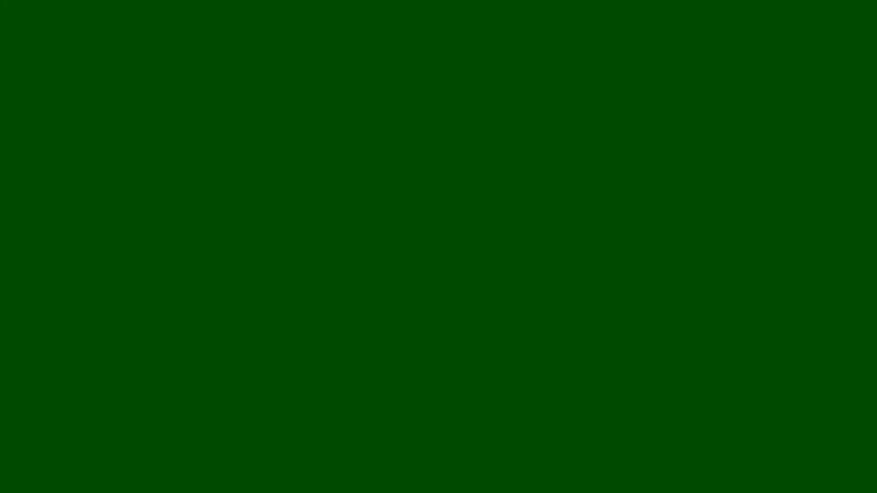
click(152, 215)
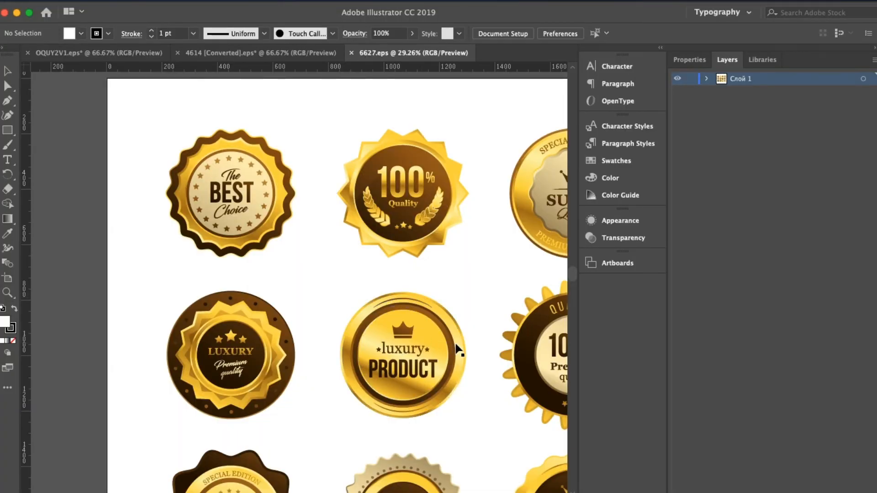
Copy the gold Exclusive Product badge from the medal set and paste it into the Photoshop pouch design as pixels
drag(459, 351, 306, 245)
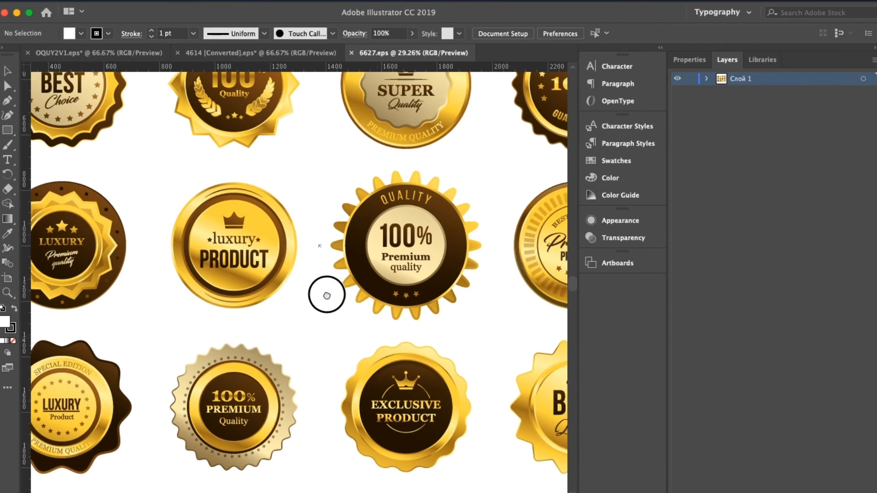
drag(325, 294, 246, 230)
click(358, 352)
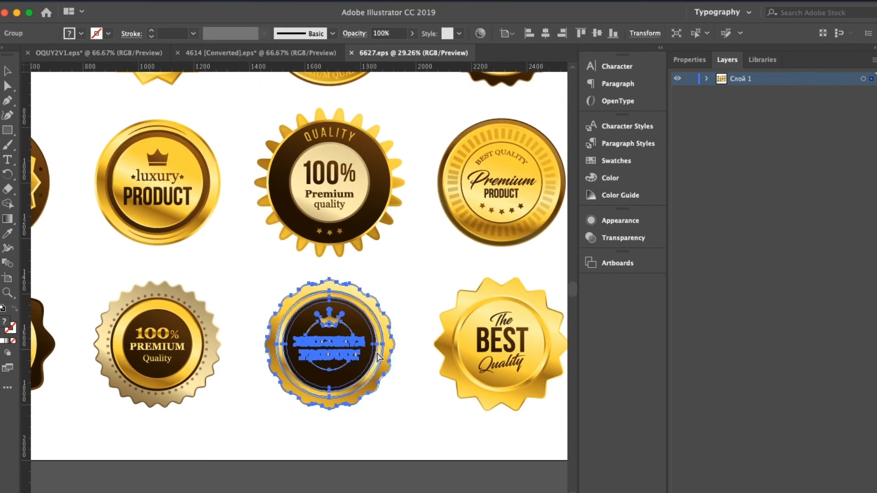
key(Delete)
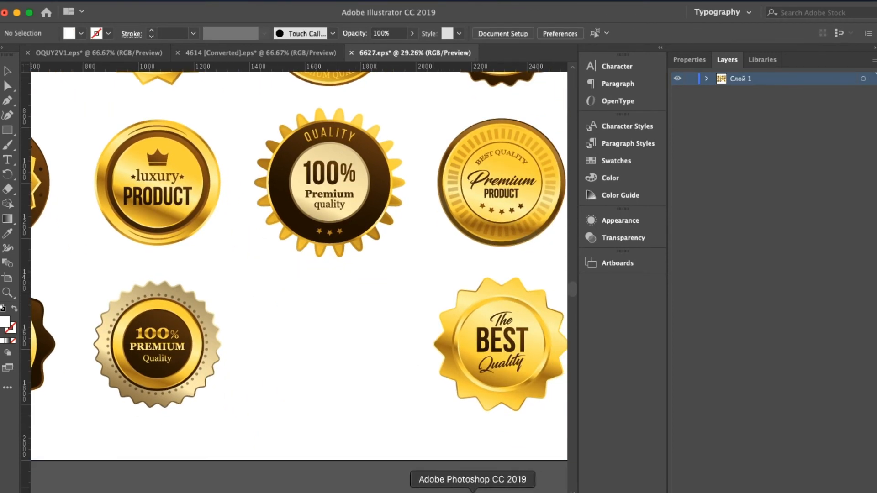
key(super+z)
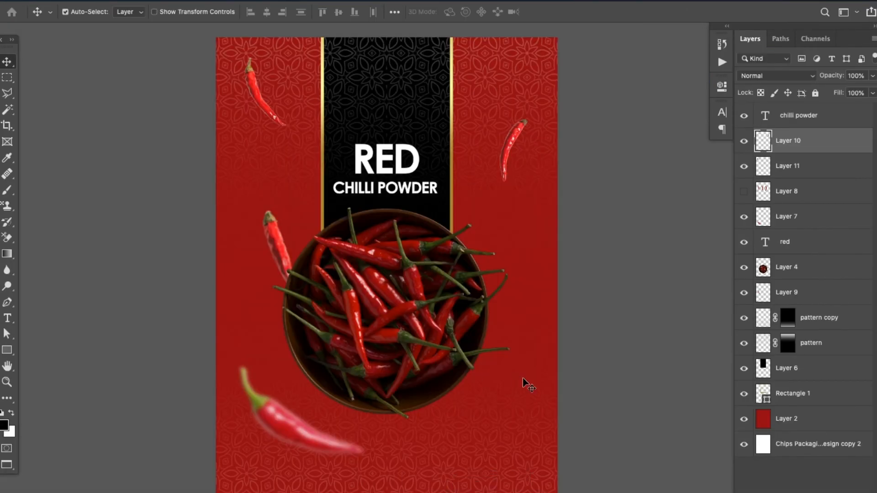
key(super+v)
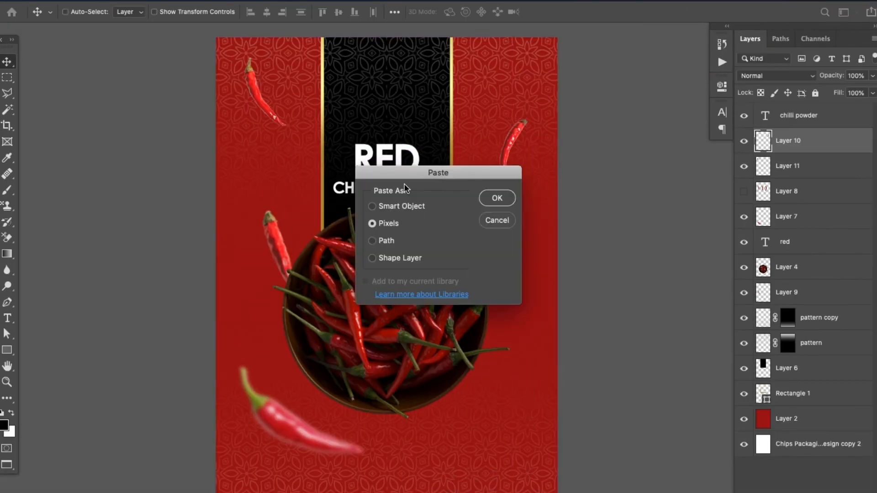
click(497, 198)
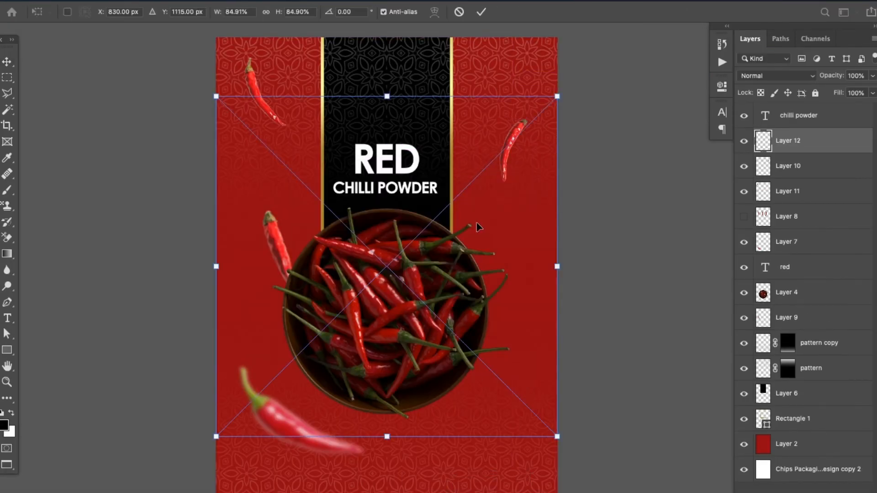
Scale the Exclusive Product badge to 19.69% and place it above the word RED, centred across the black panel
drag(215, 97, 382, 103)
scroll(403, 219, up, 5)
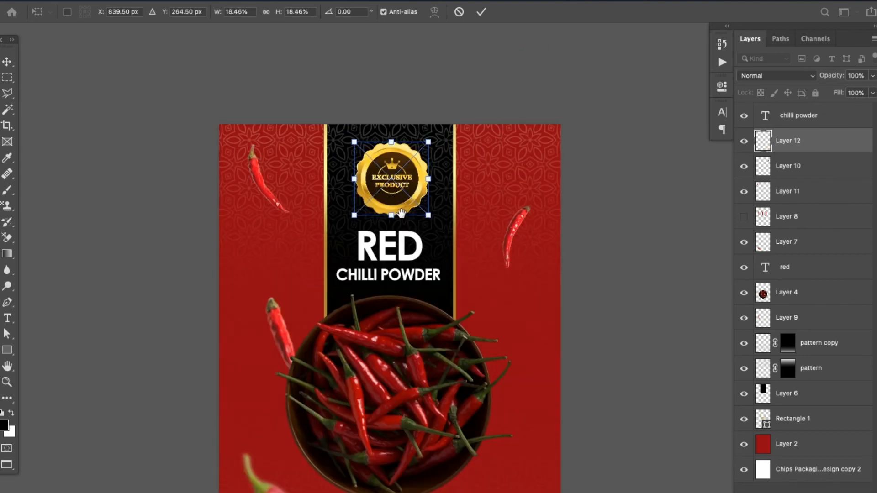
mouse_move(349, 150)
mouse_down()
mouse_move(343, 141)
mouse_move(348, 148)
mouse_up()
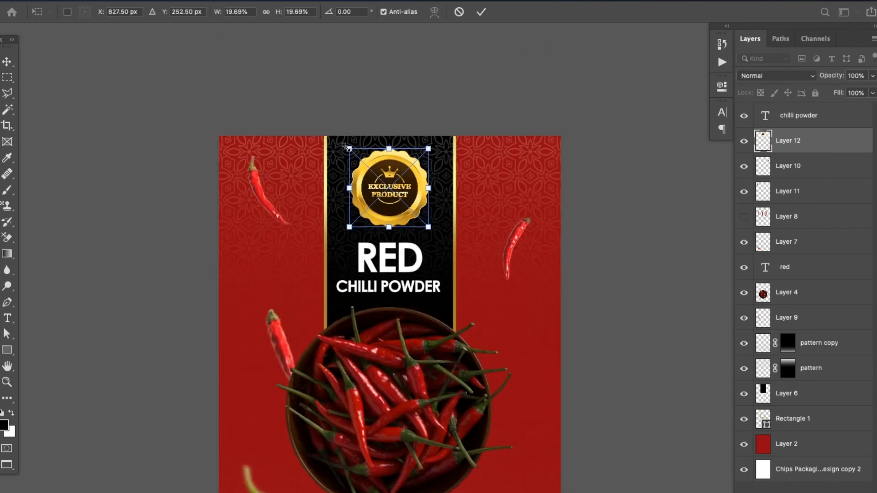
key(Return)
key(shift+Down)
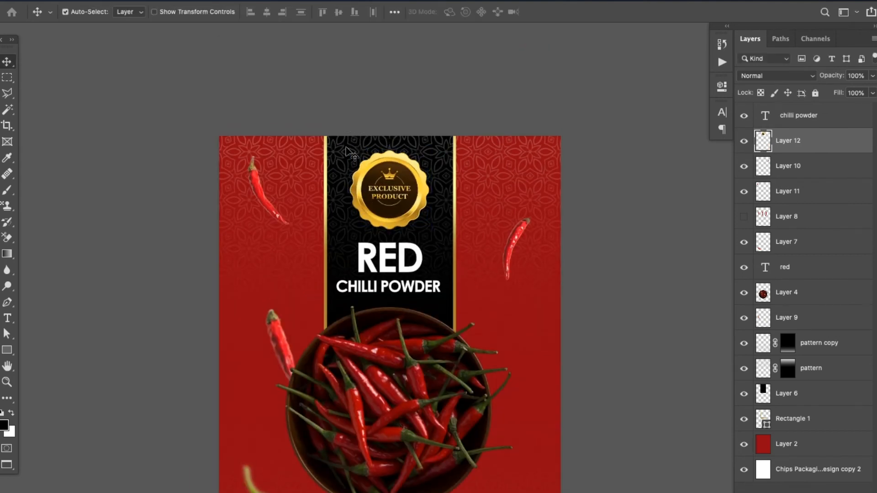
key(shift+Down)
super+click(818, 399)
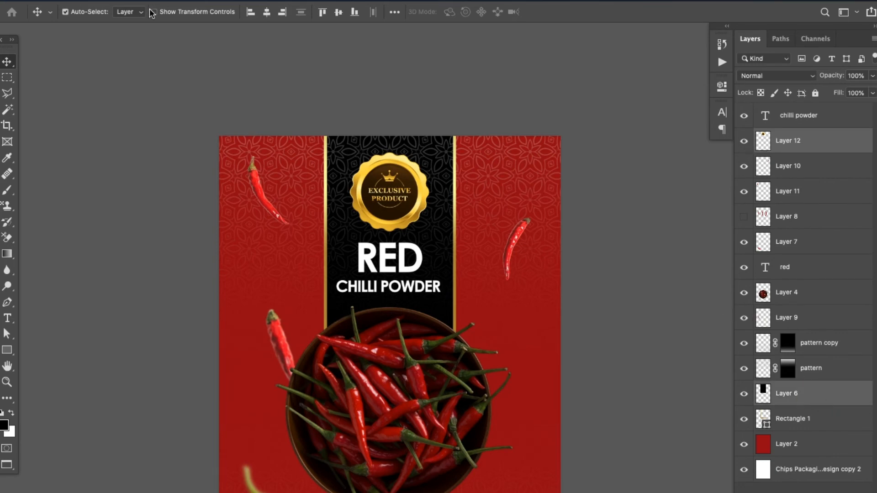
scroll(411, 366, down, 5)
scroll(412, 366, right, 2)
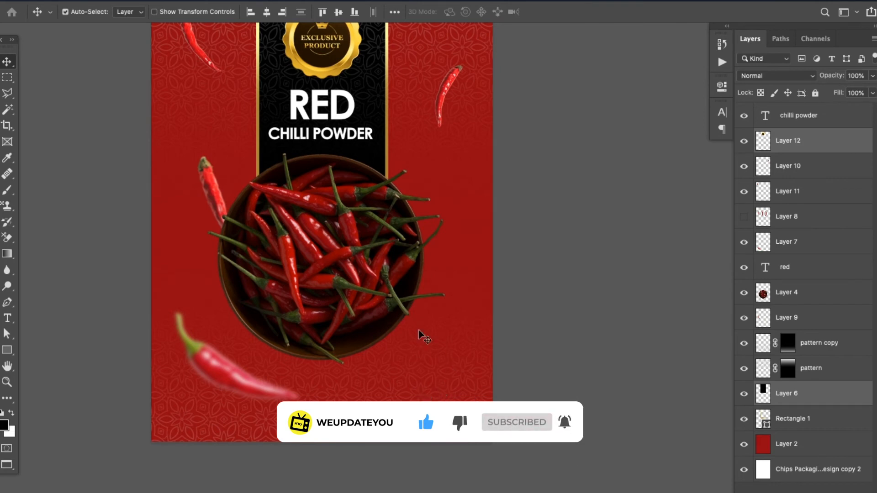
Try several fonts on the RED title text and set it to Chalkduster Regular
scroll(420, 336, up, 5)
scroll(419, 335, left, 1)
double_click(364, 265)
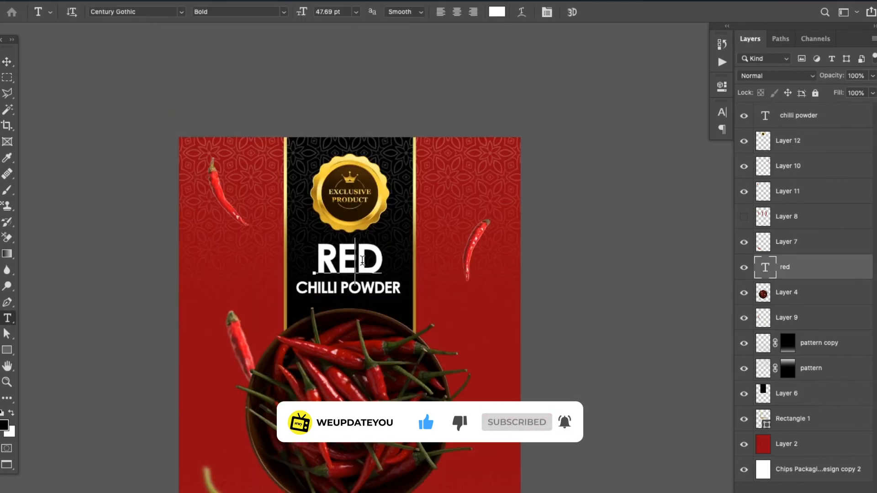
click(139, 11)
key(Down)
key(Down)
key(Down)
key(Down)
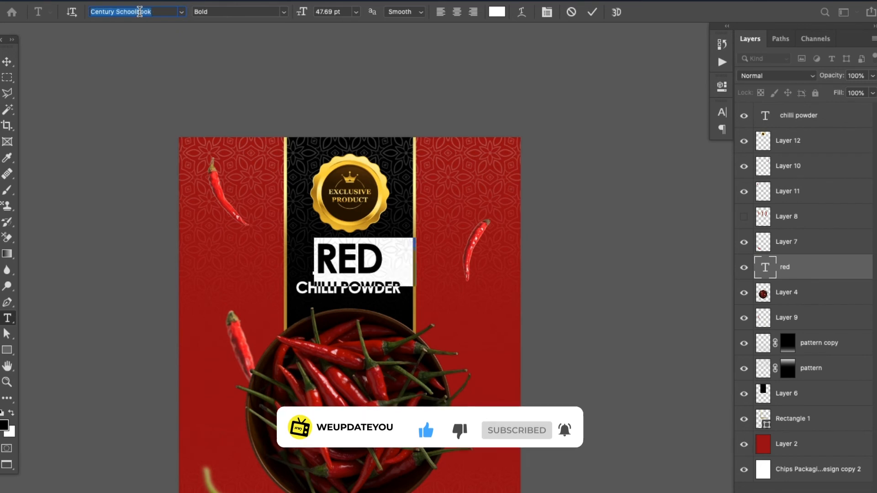
key(Down)
key(Down)
key(Down)
key(Down)
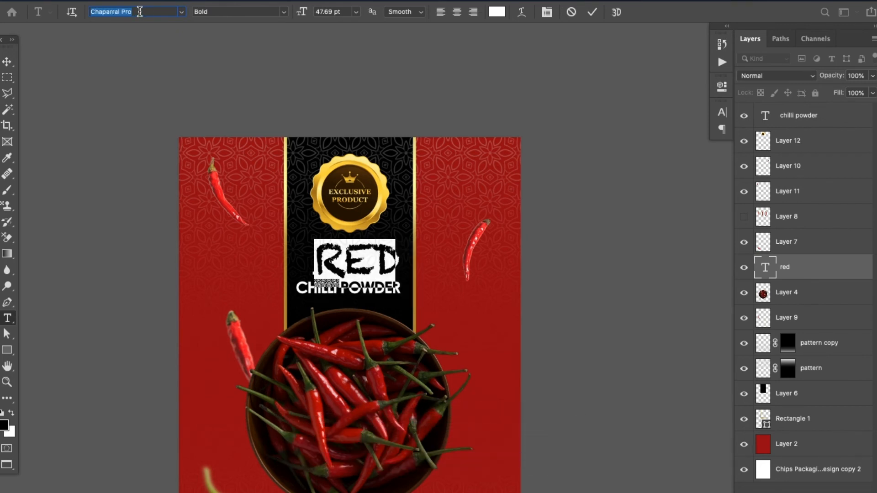
key(Up)
key(Up)
key(Up)
key(Up)
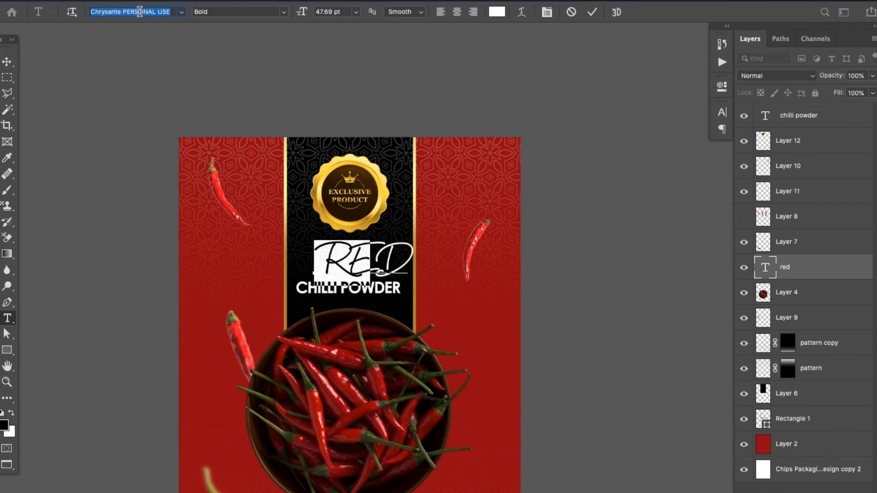
key(Up)
key(Up)
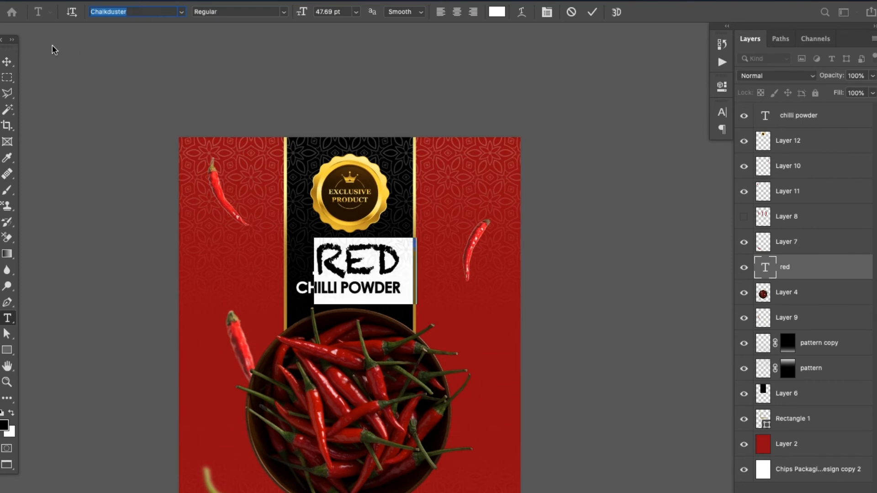
click(8, 61)
Nudge the RED title slightly left toward the centre of the black panel
key(Left)
key(Left)
key(Left)
key(Left)
key(Left)
key(Left)
key(Left)
key(Left)
key(Left)
key(Left)
key(Left)
key(Left)
key(Left)
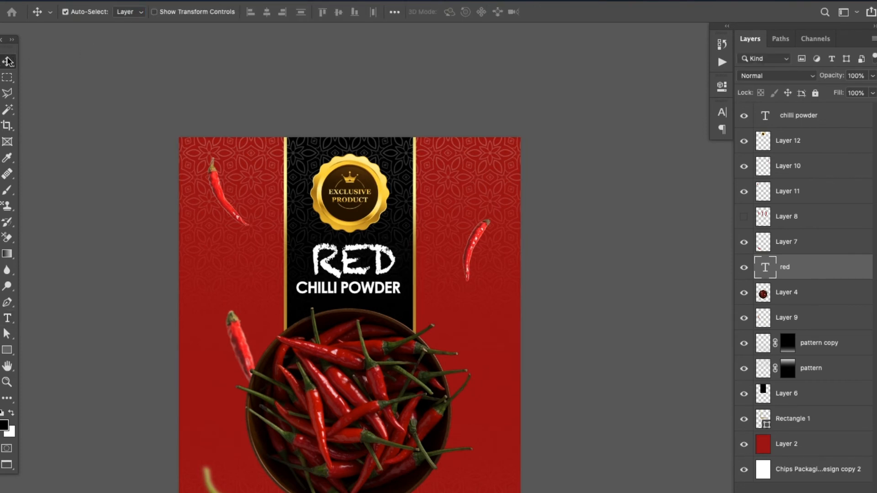
Set the CHILLI POWDER text to the same Chalkduster Regular font as the RED title
key(t)
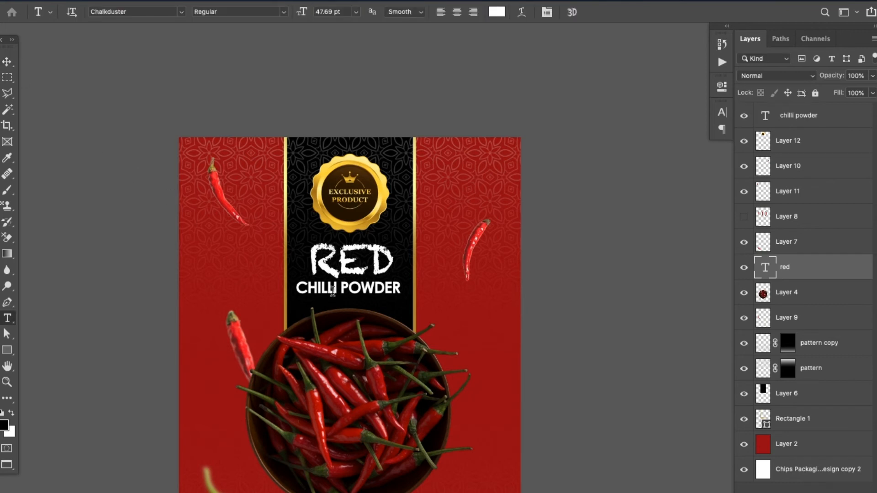
click(335, 256)
click(160, 13)
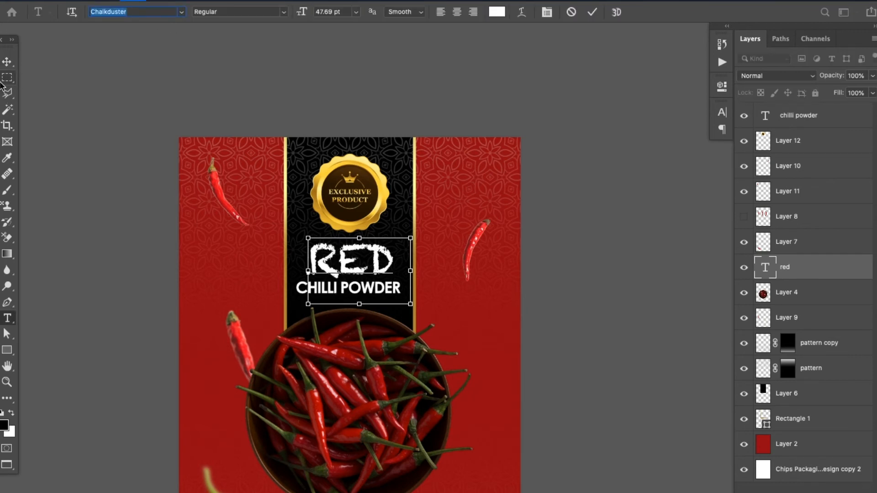
click(5, 64)
key(t)
click(337, 289)
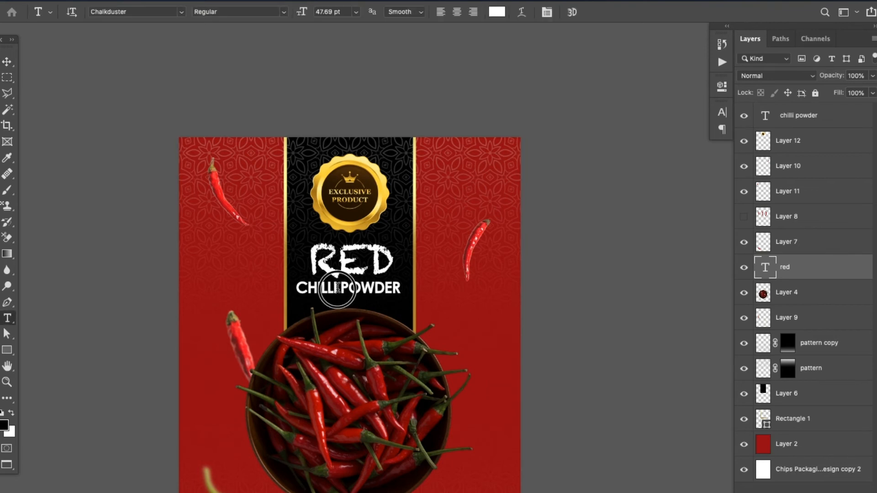
key(super+a)
click(157, 10)
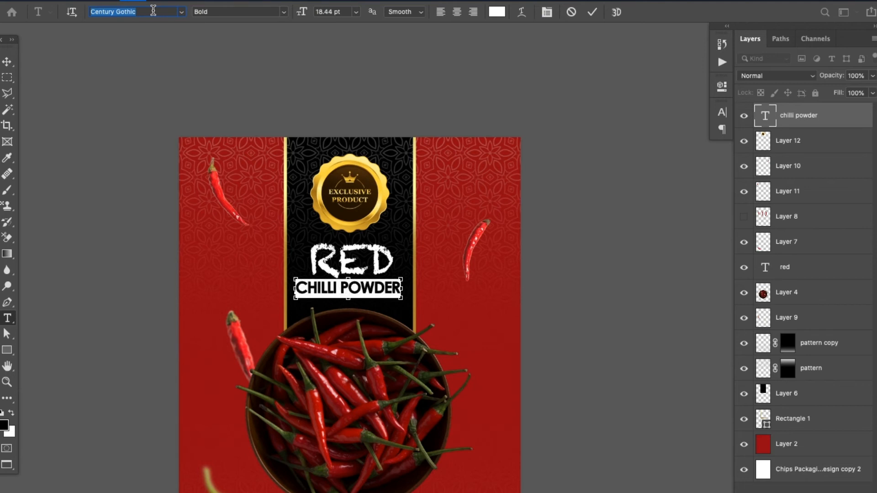
text(Chalkduster)
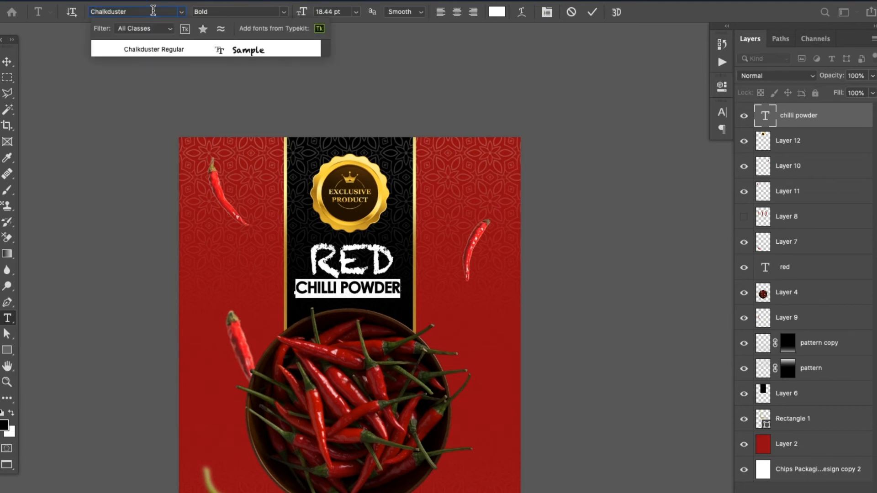
click(163, 54)
click(8, 64)
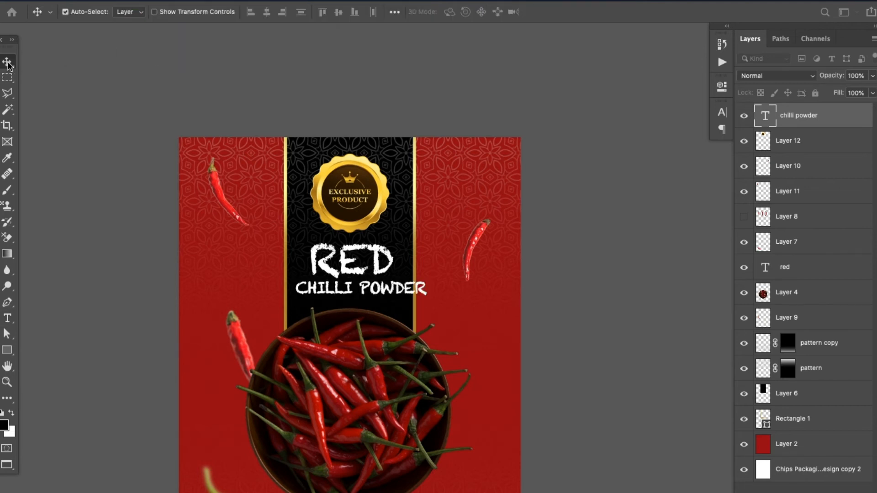
Scale the CHILLI POWDER text down to fit inside the black panel and nudge it slightly down
key(ctrl+t)
drag(433, 307, 409, 303)
key(Return)
key(Down)
key(Down)
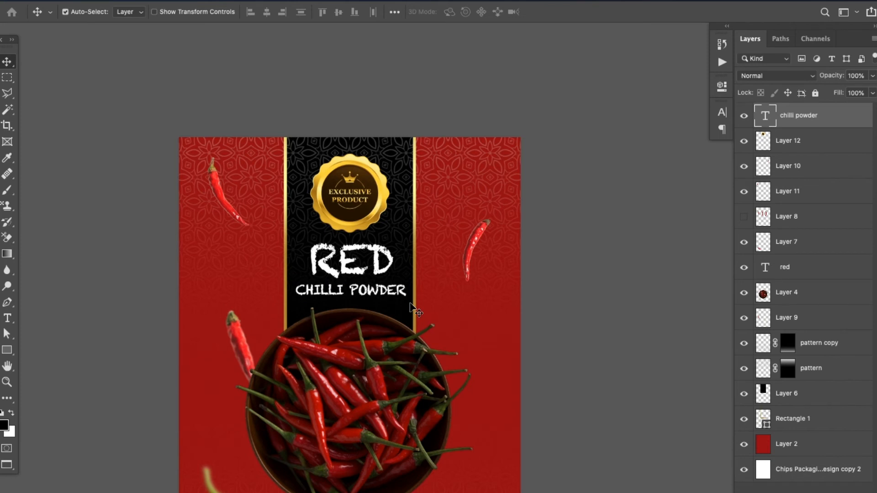
Scale the RED title on the black panel down to about 42.46 pt
click(339, 209)
drag(457, 274, 475, 211)
double_click(394, 207)
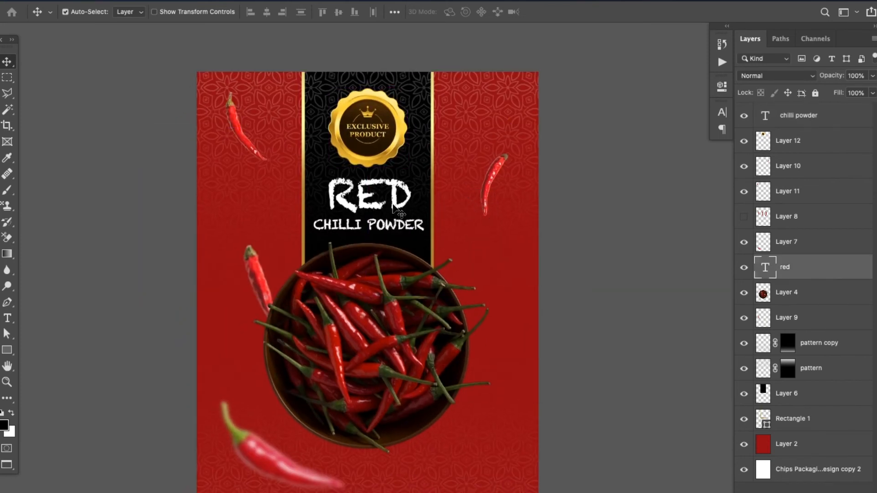
key(super+t)
click(7, 62)
key(super+t)
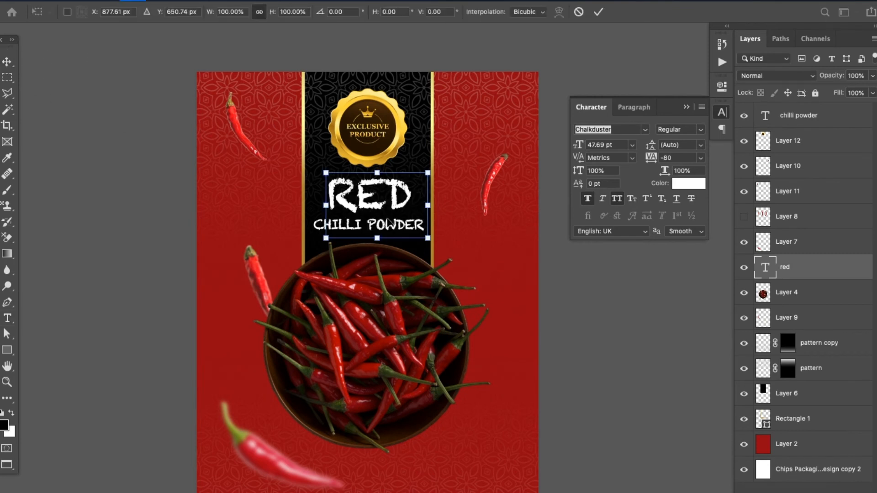
drag(427, 238, 418, 233)
key(Return)
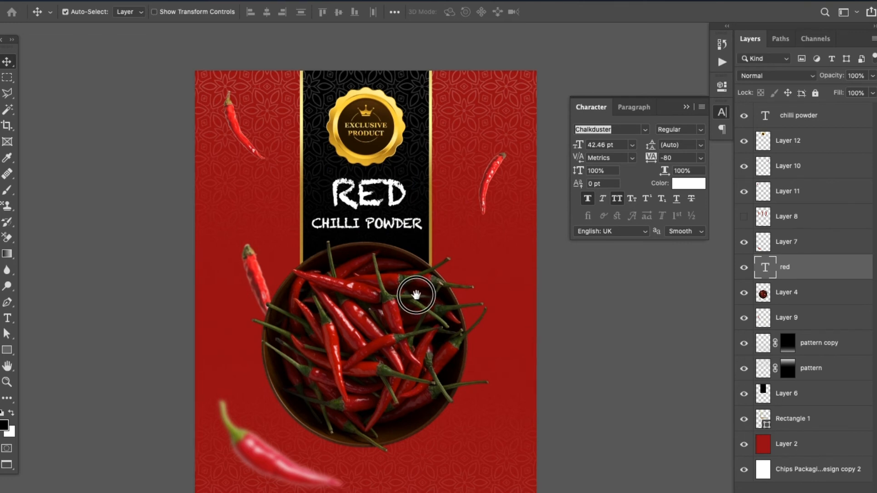
Make a circular selection over the chilli bowl and fill it with black on a new layer above the bowl
scroll(417, 294, right, 1)
scroll(417, 293, down, 1)
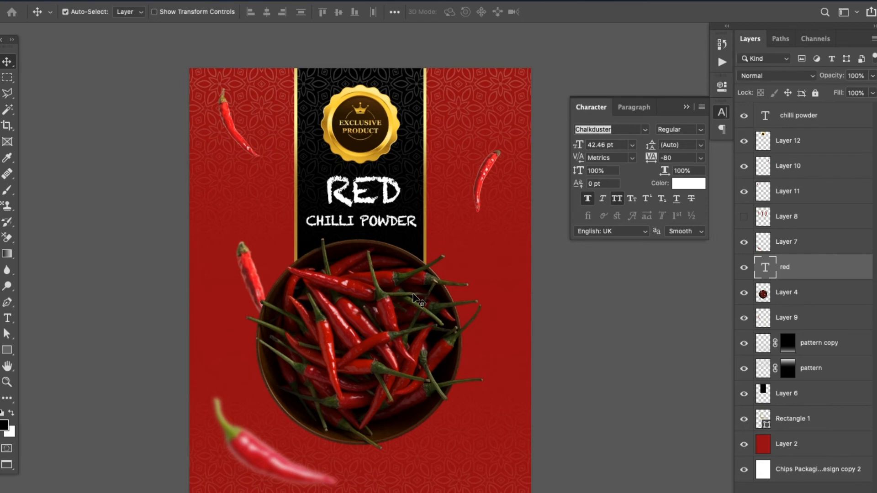
click(358, 310)
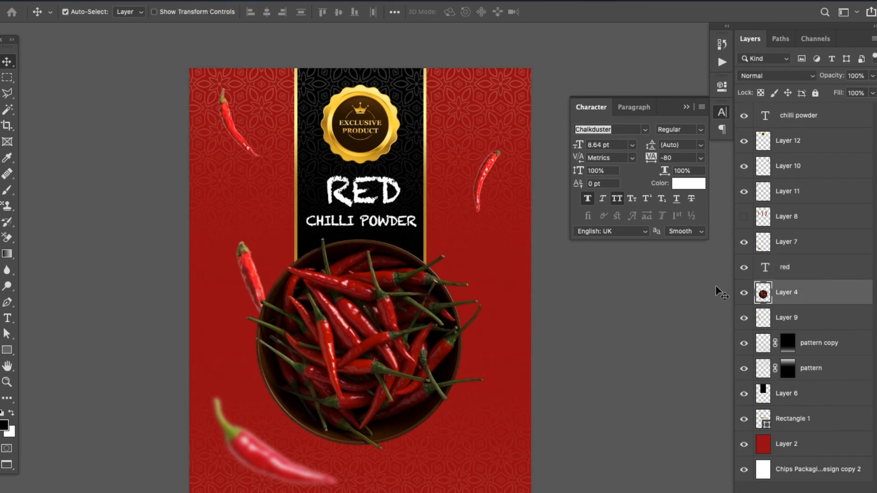
right_click(7, 77)
click(69, 85)
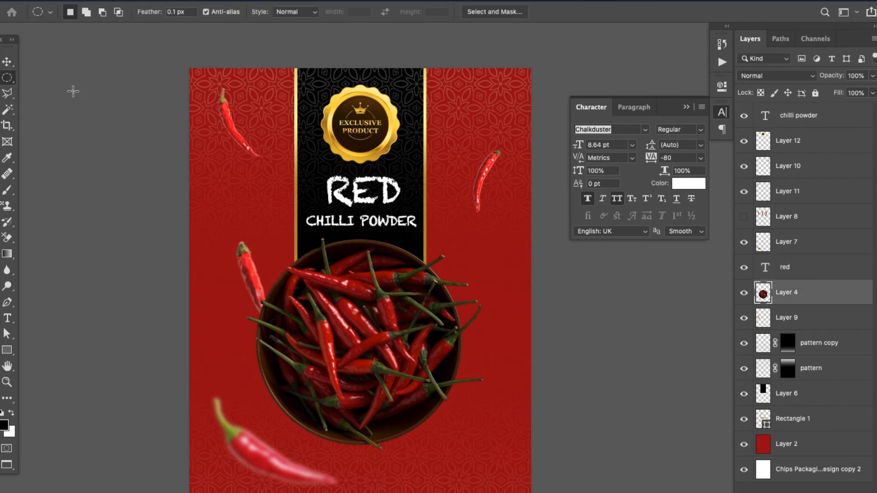
scroll(304, 293, down, 5)
drag(283, 211, 446, 433)
click(831, 487)
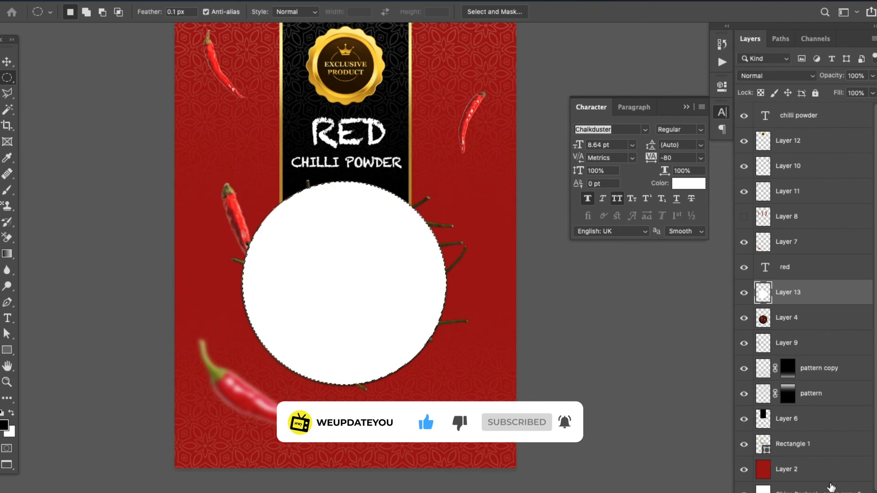
key(x)
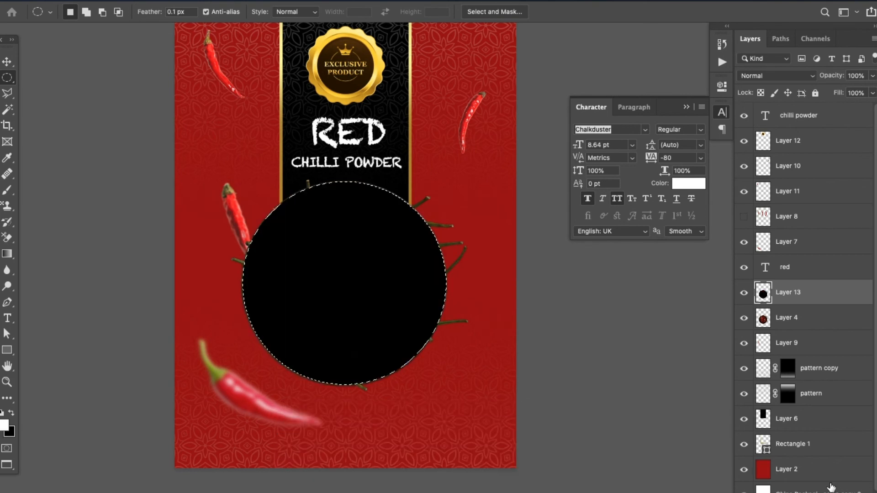
Apply a 24.7-pixel Gaussian Blur to the black circle and move its layer beneath the chilli bowl layer
click(298, 1)
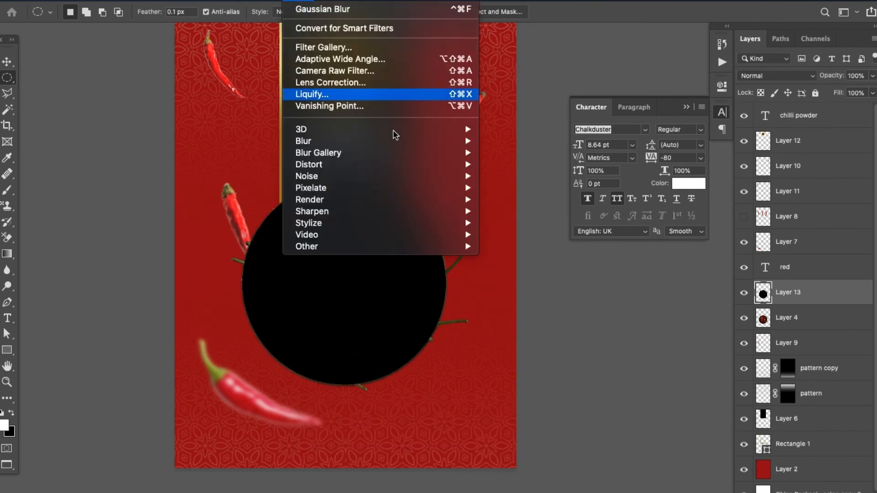
mouse_move(451, 142)
click(532, 189)
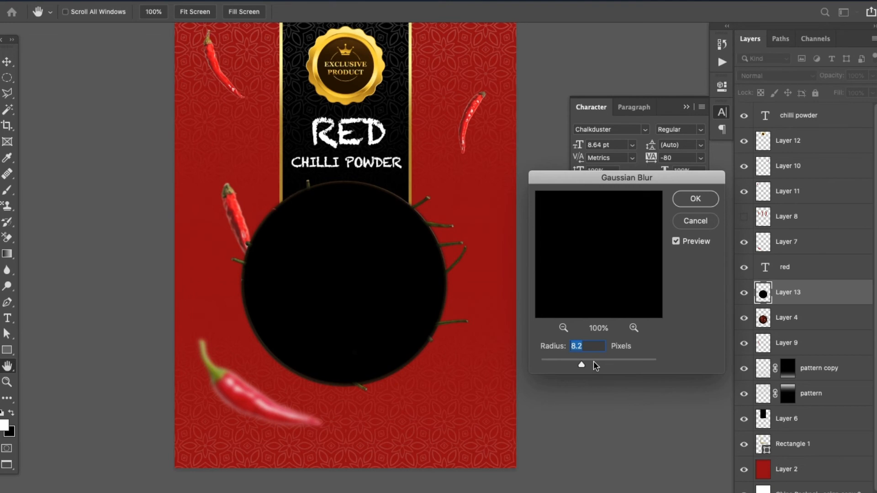
click(594, 364)
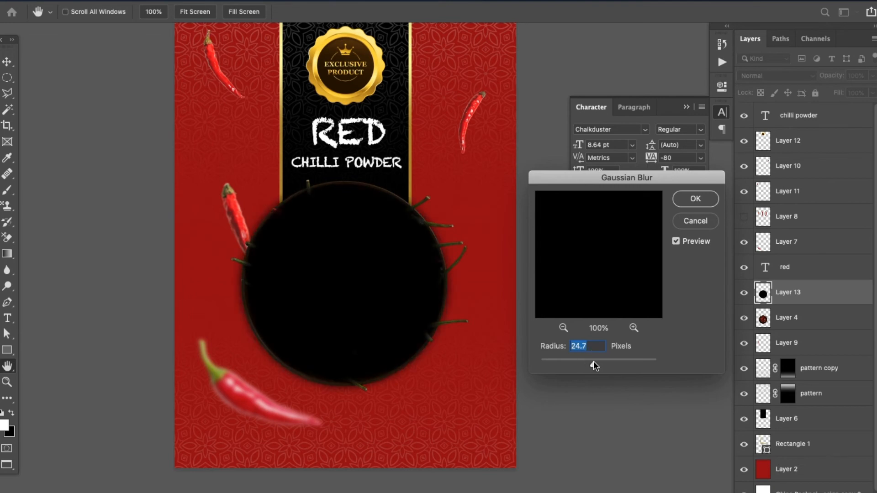
click(683, 200)
drag(809, 302, 814, 338)
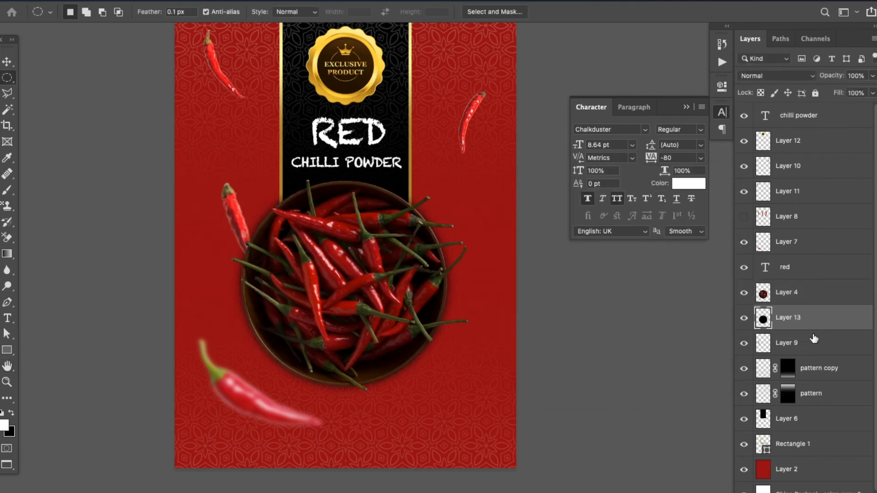
Enlarge the blurred black shadow behind the bowl to about 106.86%, extending it toward the upper left
key(ctrl+t)
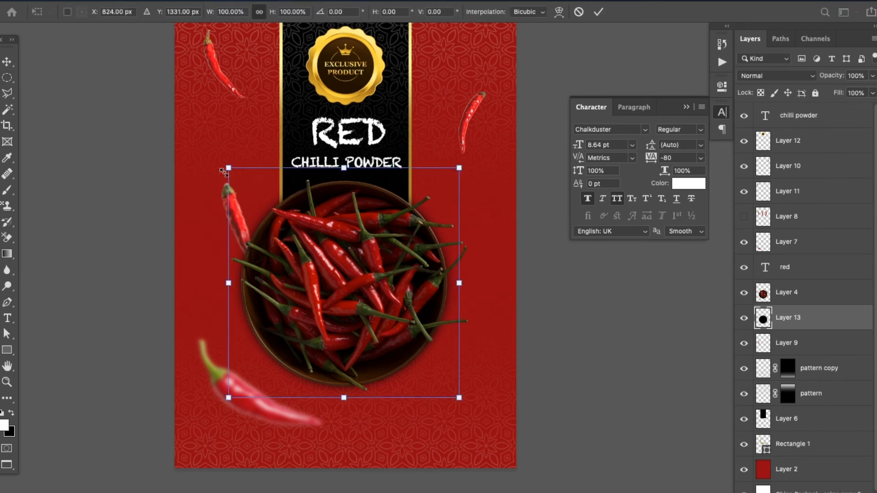
drag(226, 169, 206, 153)
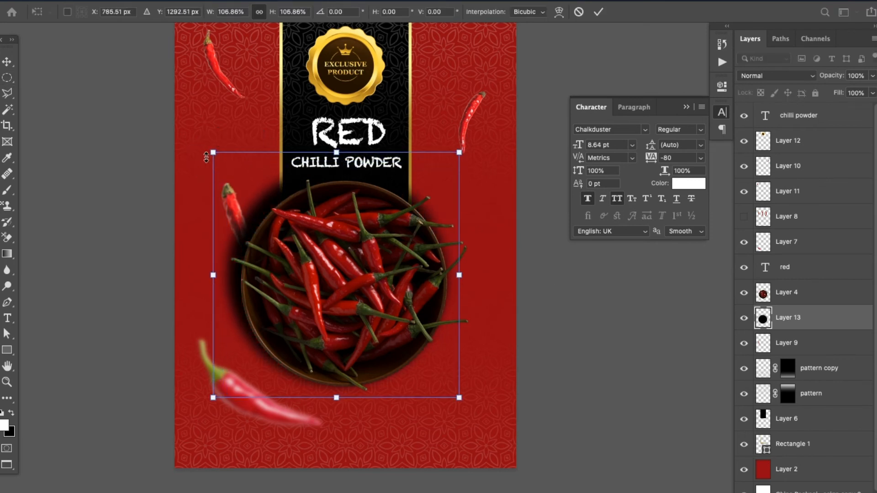
key(Return)
Align the chilli bowl and its shadow layer to each other by their horizontal and vertical centres
key(m)
shift+click(811, 300)
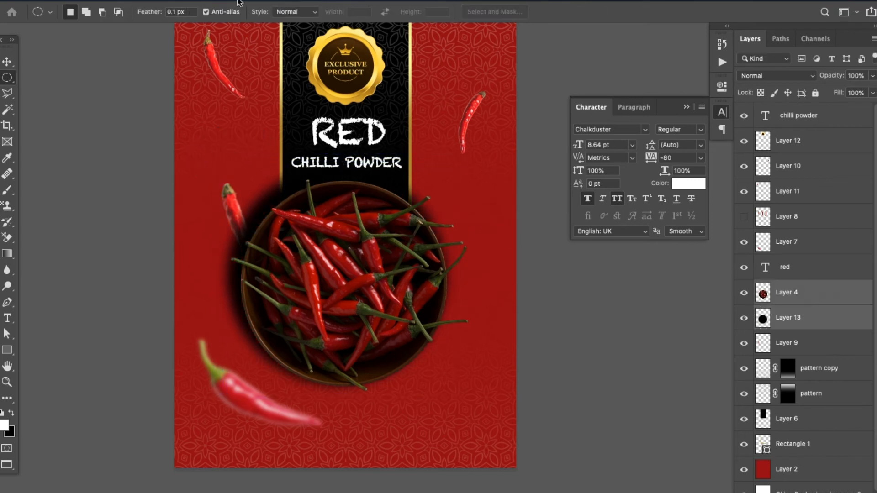
click(7, 61)
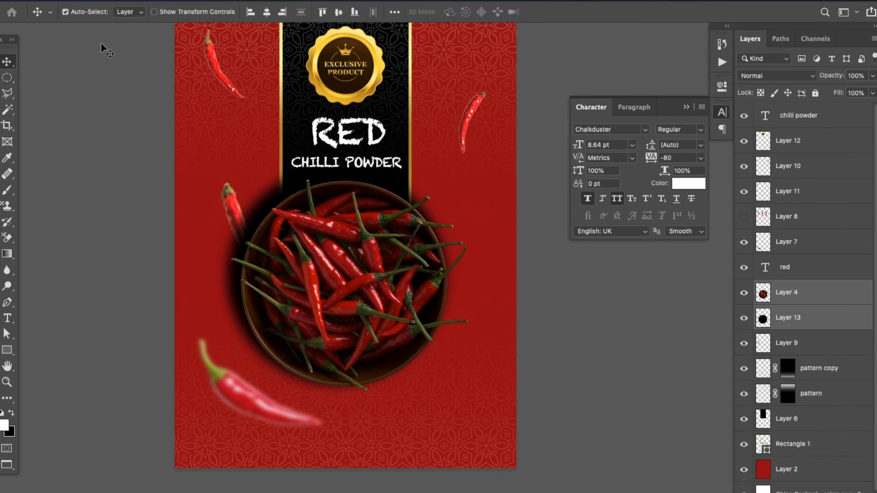
click(267, 12)
click(339, 12)
key(ctrl+t)
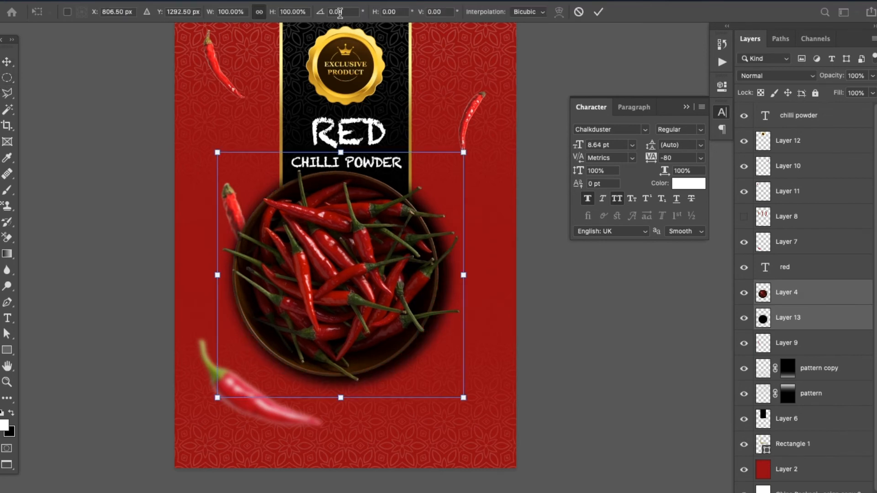
key(Return)
click(340, 13)
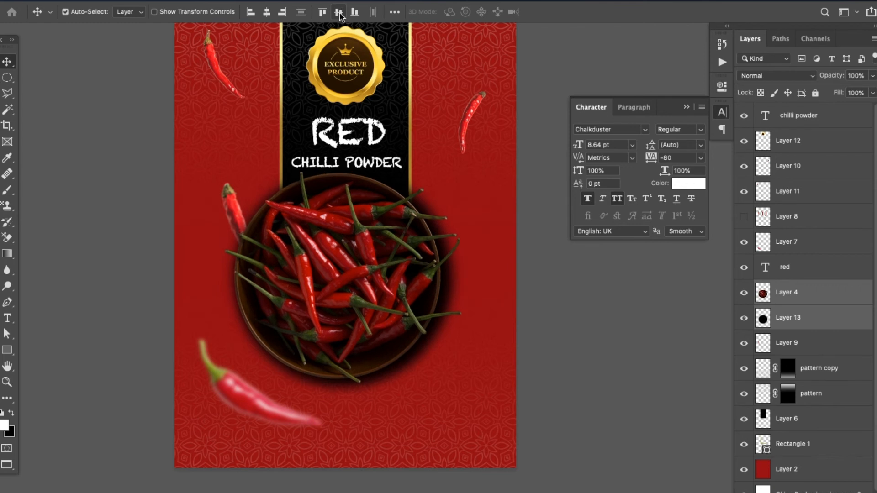
Set the opacity of the bowl's shadow layer to 50%
click(853, 326)
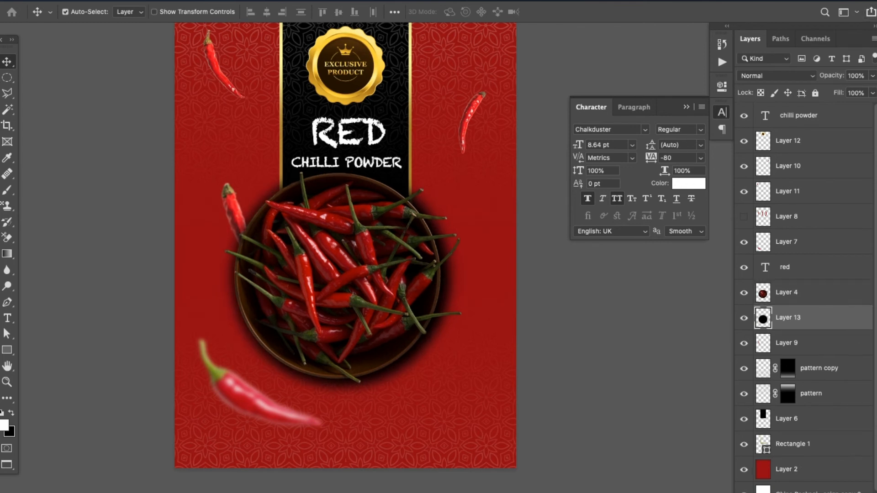
click(873, 76)
click(845, 92)
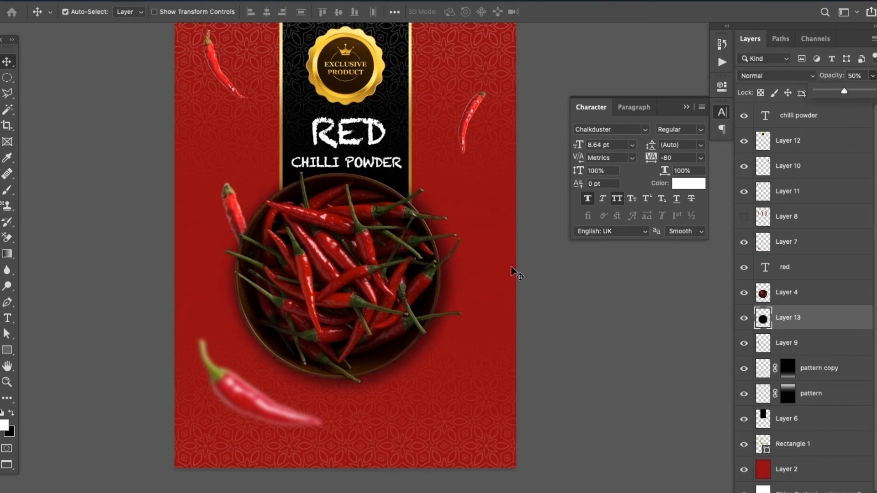
click(123, 147)
Rotate the small chilli to the right of the RED title clockwise so that it lies closer to horizontal
drag(388, 172, 332, 225)
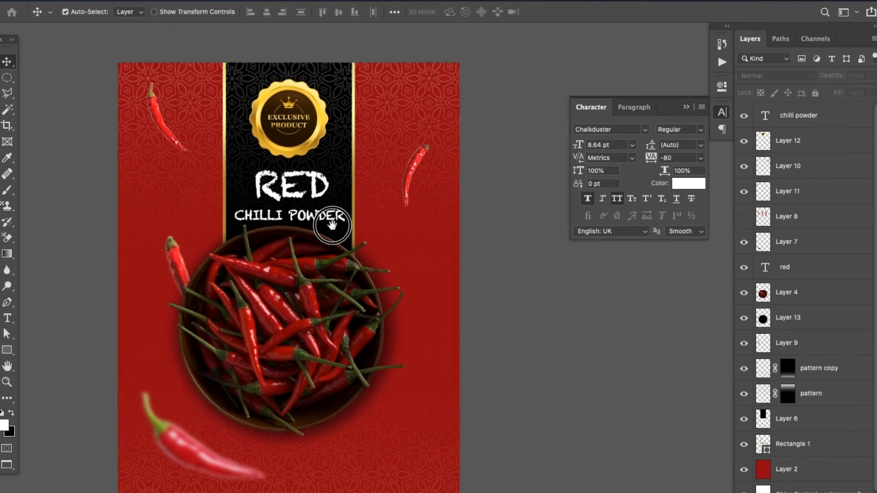
click(417, 180)
key(ctrl+t)
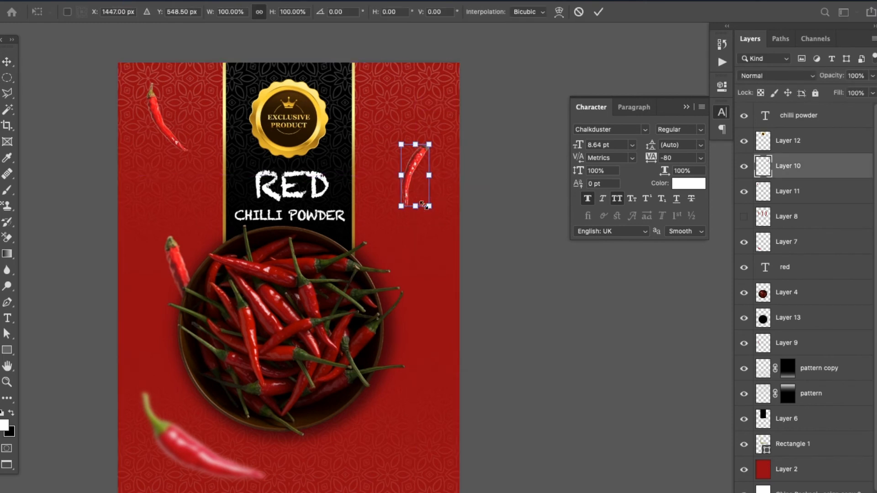
drag(430, 209, 402, 211)
key(Return)
Duplicate the large blurred chilli, then shrink and rotate the copy into a small upright chilli right of the bowl
scroll(386, 229, down, 3)
scroll(386, 229, left, 3)
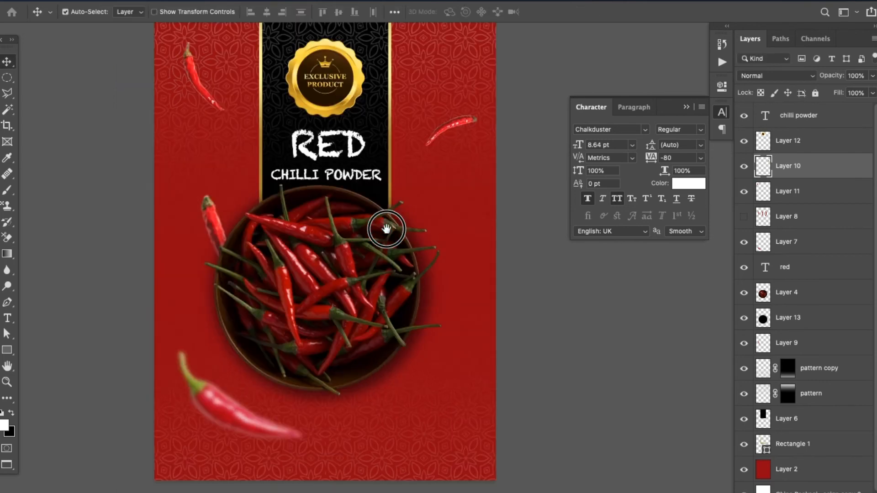
click(256, 386)
click(211, 388)
key(super+j)
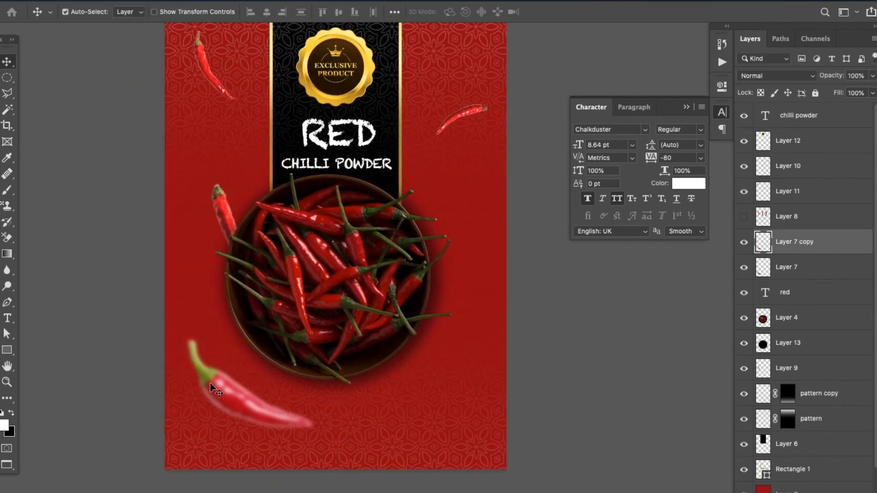
drag(241, 392, 460, 238)
key(super+t)
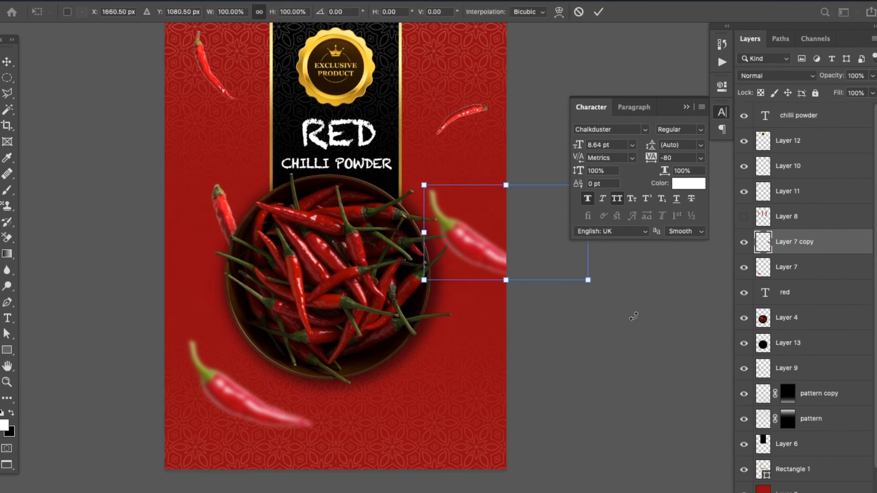
drag(588, 281, 462, 211)
key(Return)
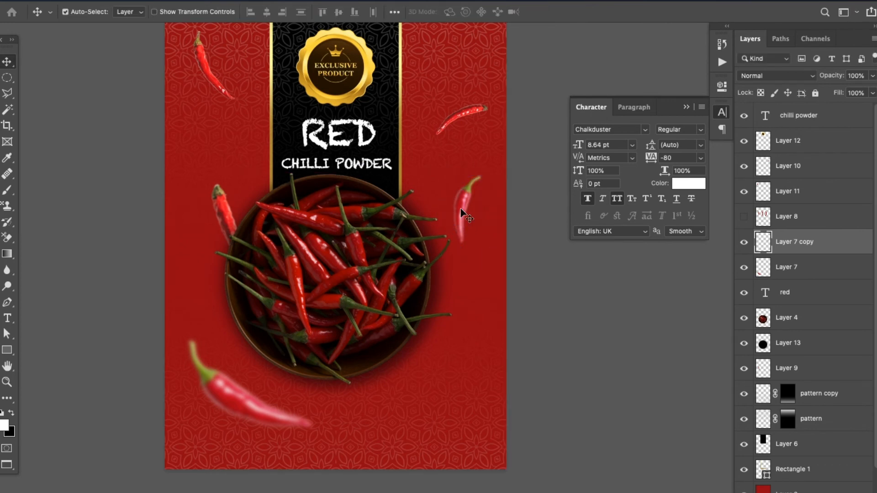
Move the chilli beside the bowl's left rim outward, scale it down and rotate it slightly
scroll(362, 172, up, 3)
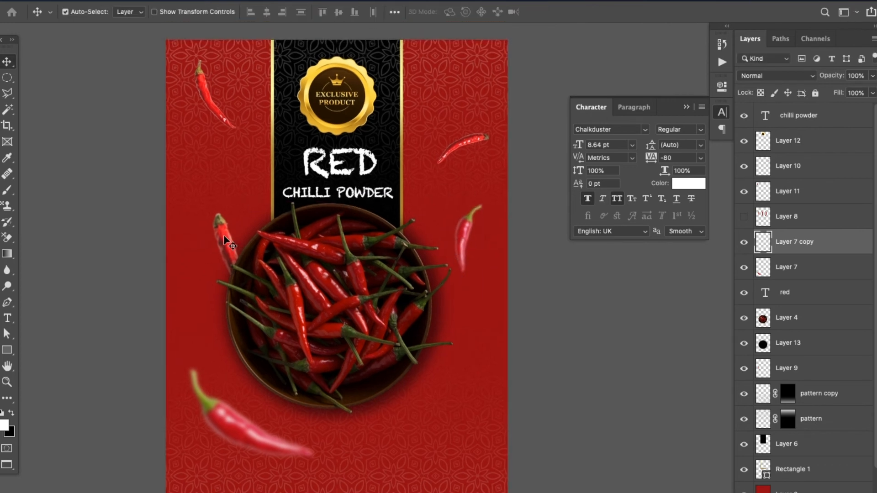
drag(226, 240, 201, 223)
key(ctrl+t)
drag(186, 193, 197, 240)
key(Return)
Shift the small blurred chilli beside the bowl's right rim slightly down and to the right
drag(336, 300, 328, 285)
click(453, 224)
drag(454, 223, 461, 235)
drag(462, 344, 470, 346)
Scale the Exclusive Product badge down to about 82.55%
scroll(394, 190, up, 5)
click(367, 186)
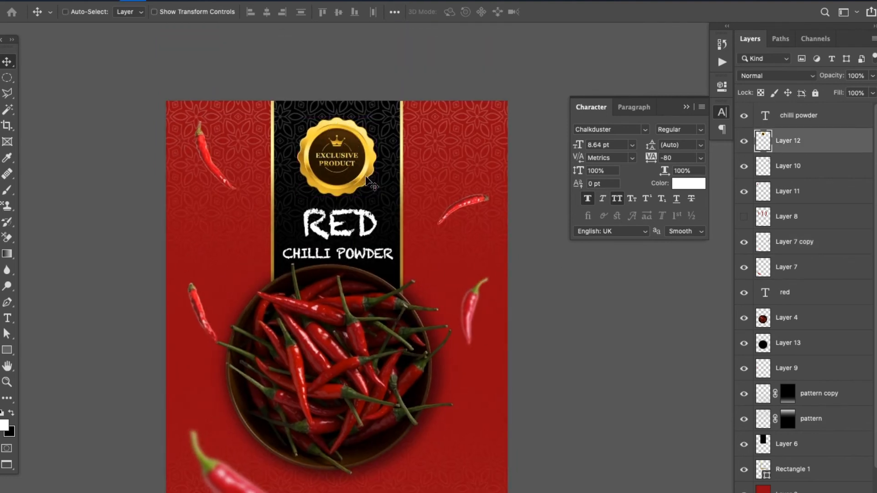
key(ctrl+t)
drag(376, 196, 362, 182)
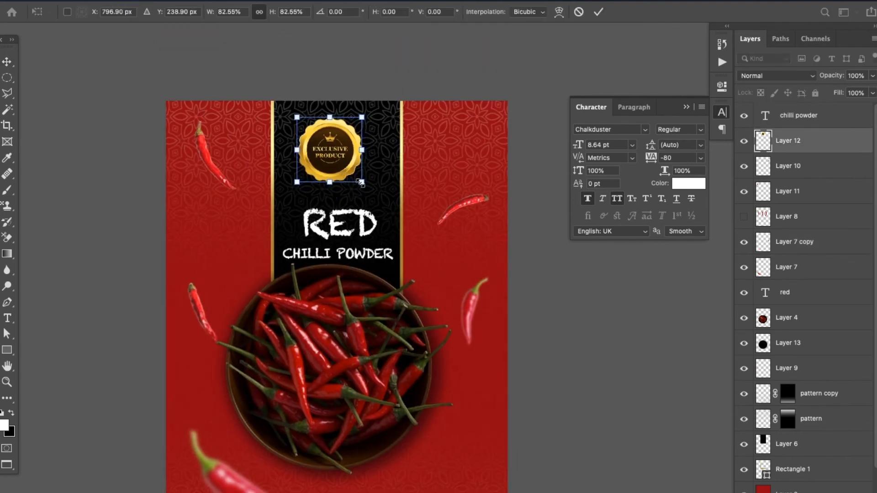
key(Return)
Nudge the Exclusive Product badge right and slightly down, and centre it horizontally on the black panel
key(Right)
key(Right)
key(Right)
key(Right)
key(Right)
key(Right)
key(Right)
key(Right)
key(Right)
key(Down)
key(Down)
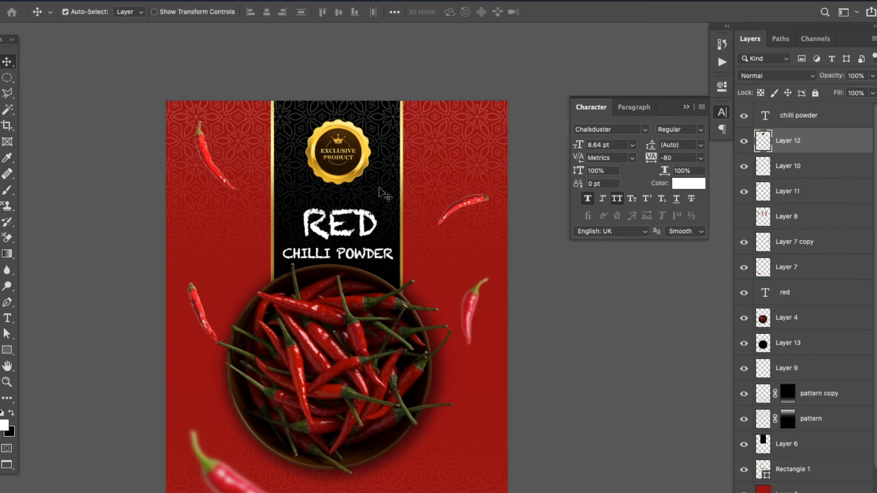
ctrl+click(834, 456)
click(65, 12)
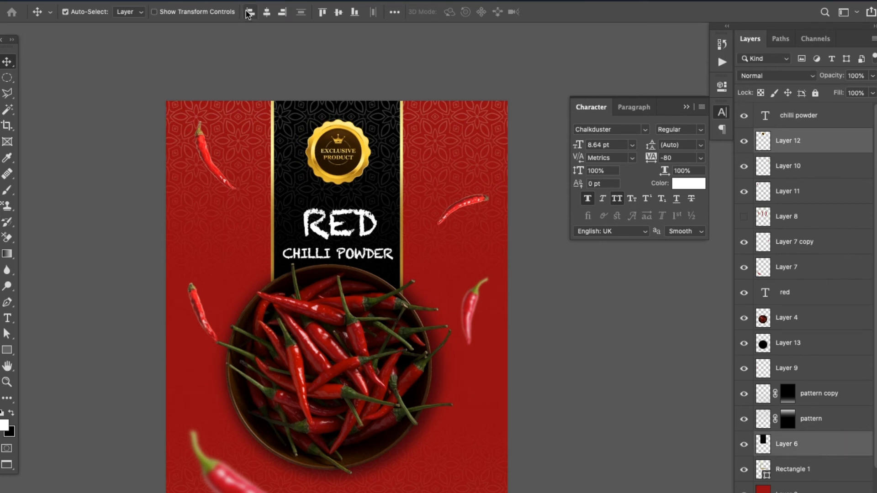
click(266, 12)
Move the RED title up closer to the Exclusive Product badge
drag(365, 244, 364, 232)
key(Down)
key(Down)
key(Down)
key(Down)
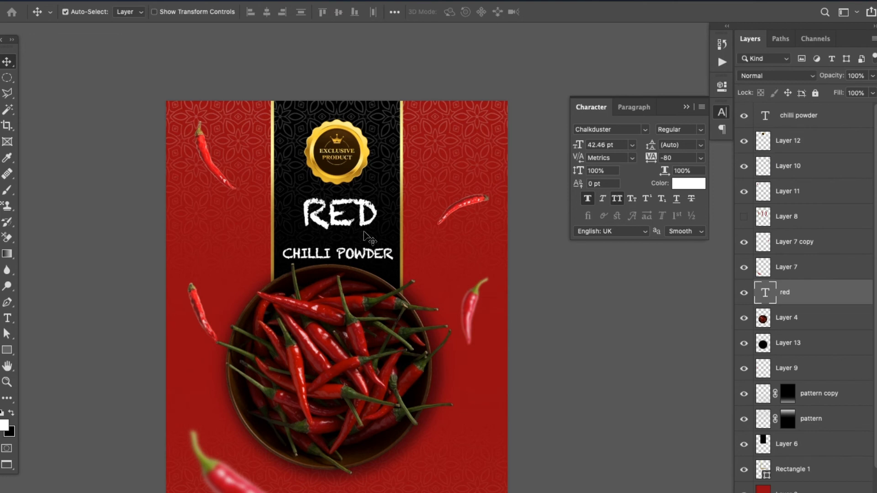
Nudge the CHILLI POWDER text up to sit just beneath the RED title
click(372, 259)
key(Up)
key(Up)
key(Up)
key(Up)
key(Up)
key(Up)
key(Up)
key(Up)
key(Up)
key(Up)
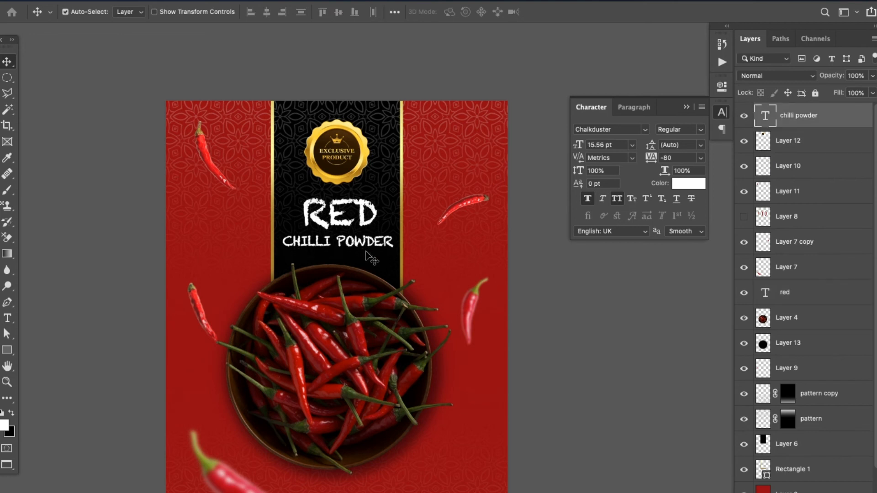
key(Up)
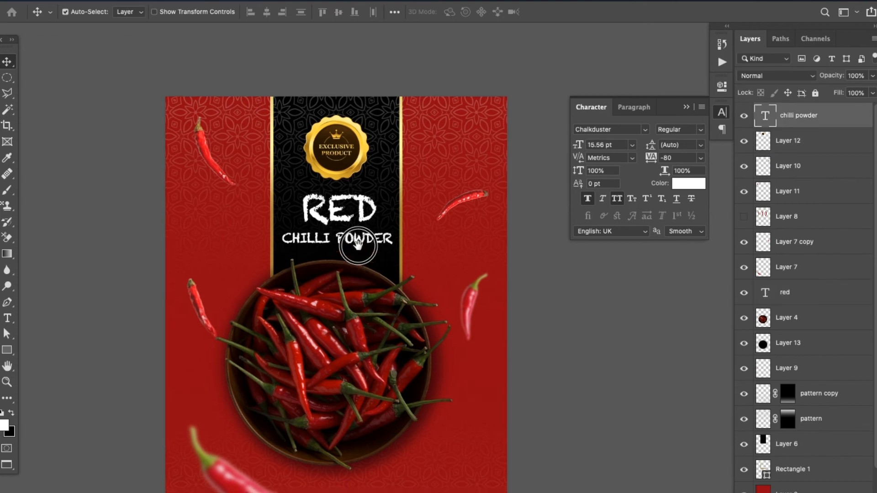
scroll(358, 243, down, 5)
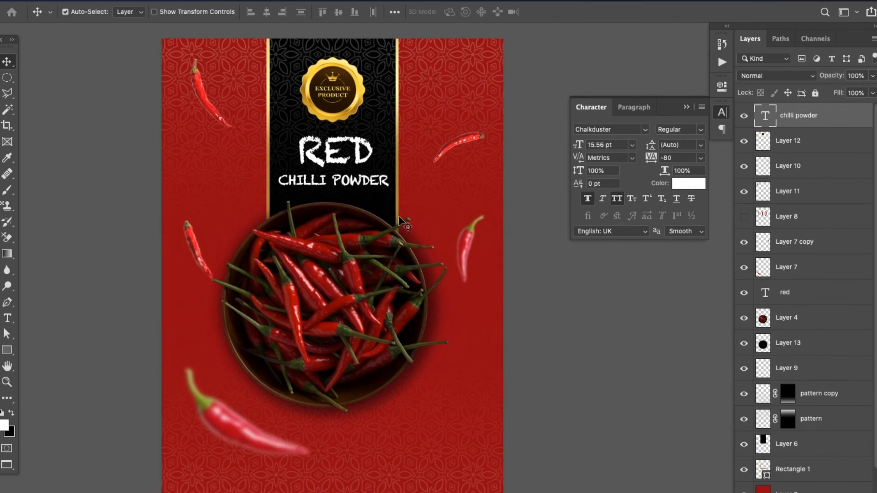
scroll(421, 297, down, 3)
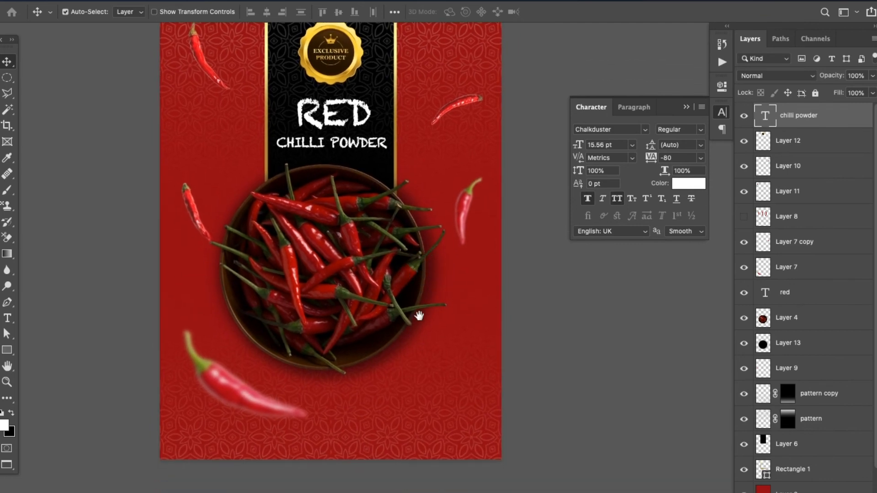
drag(419, 316, 419, 317)
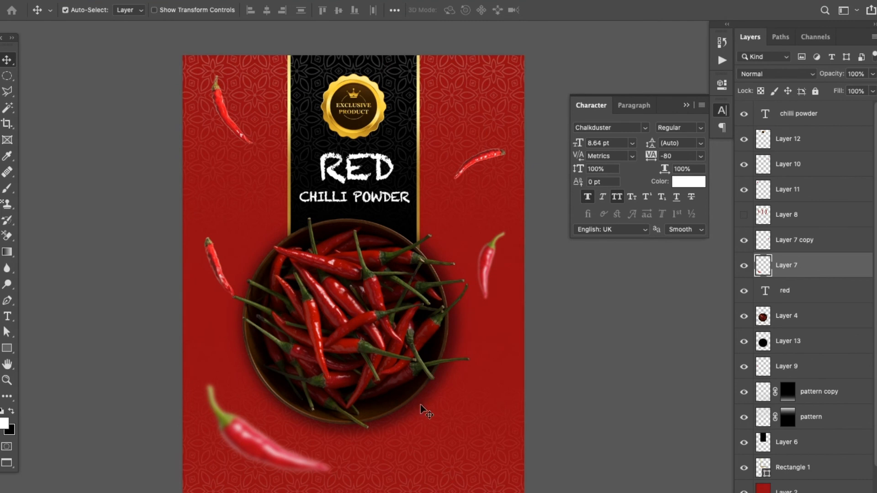
scroll(421, 406, down, 2)
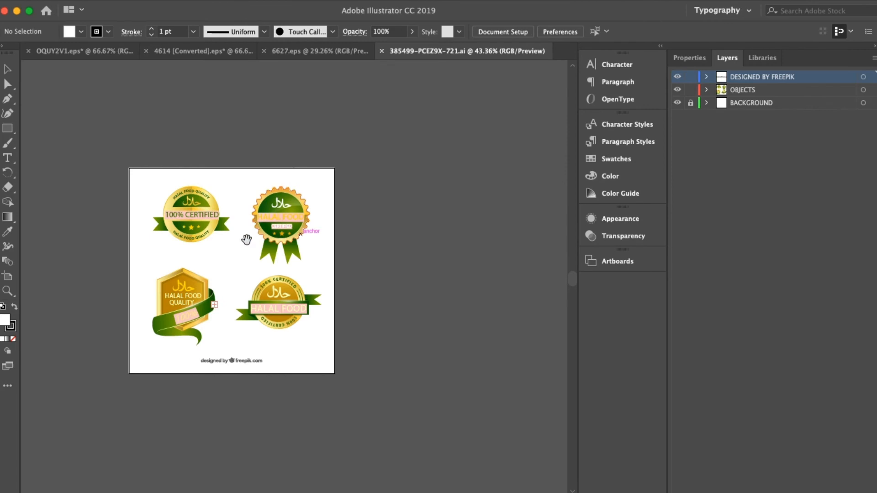
Switch to Adobe Illustrator and ungroup the round 100% Certified halal badge
drag(246, 240, 269, 243)
key(super+plus)
key(super+plus)
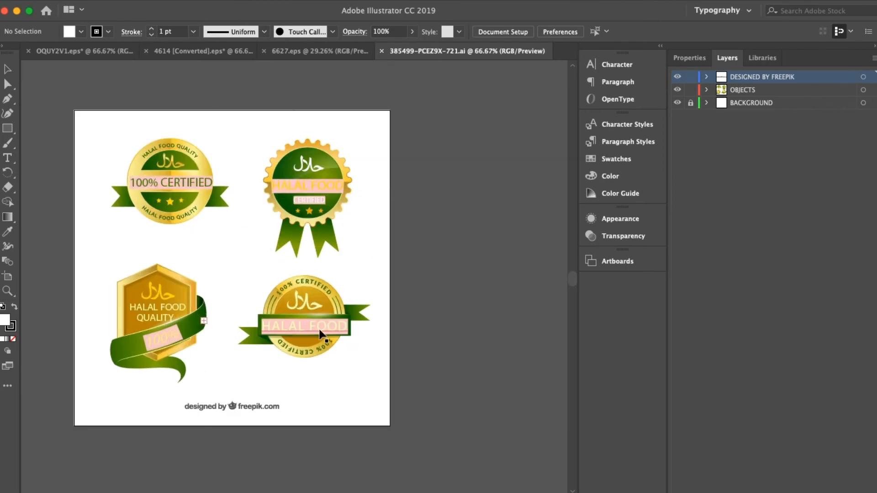
click(163, 189)
right_click(175, 192)
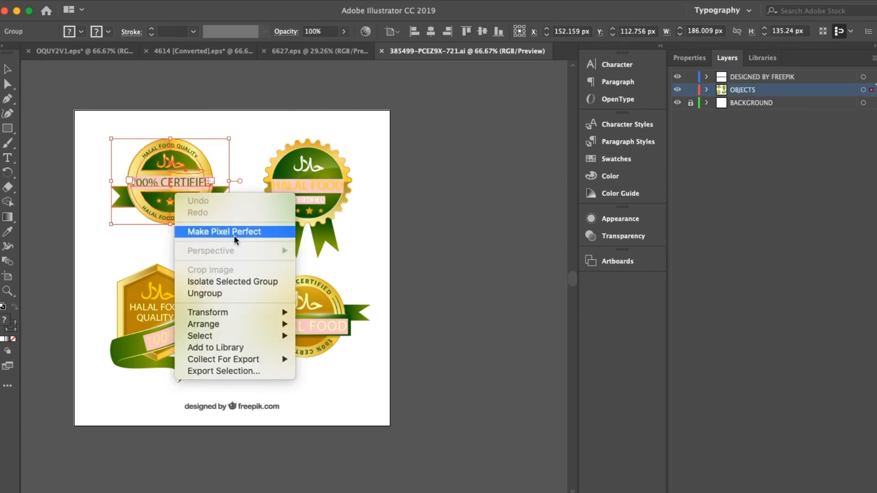
click(215, 295)
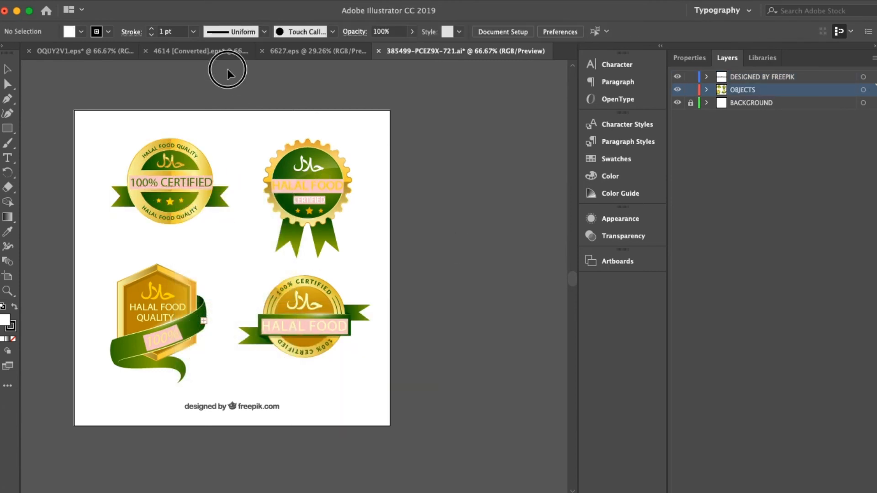
Set the 100% CERTIFIED text on the round halal badge in Century Gothic Bold
click(187, 184)
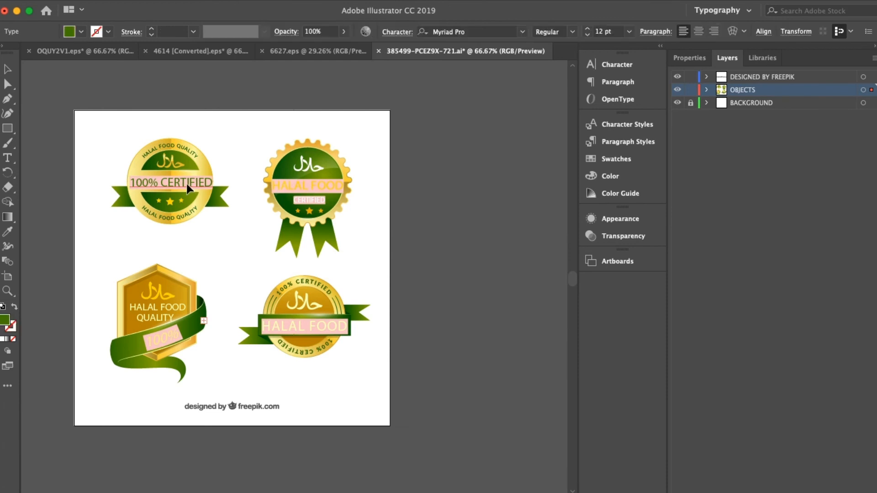
double_click(186, 184)
key(super+a)
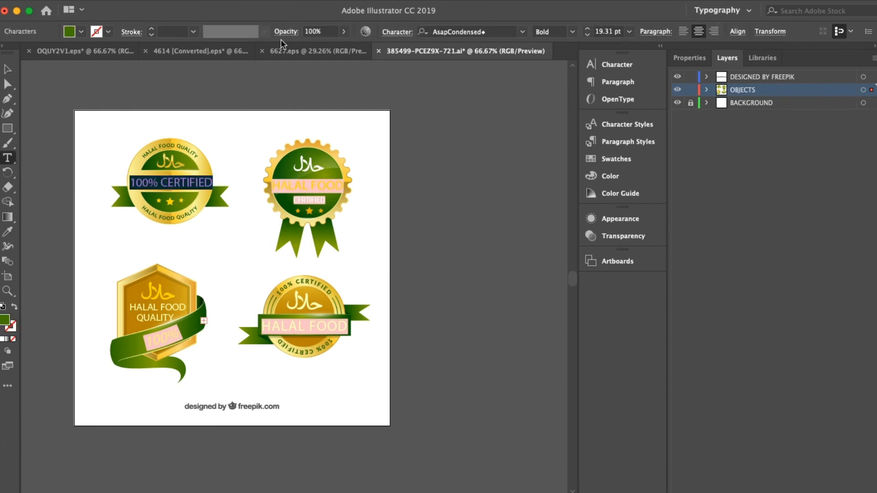
click(488, 30)
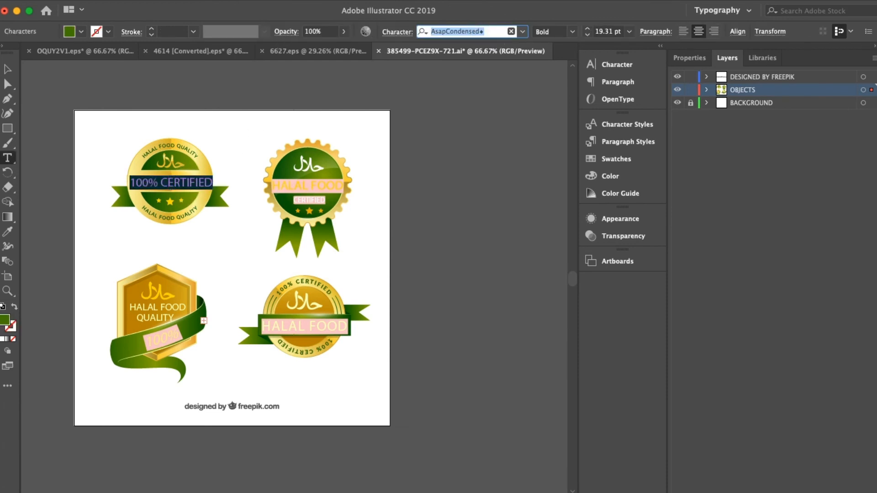
text(cen)
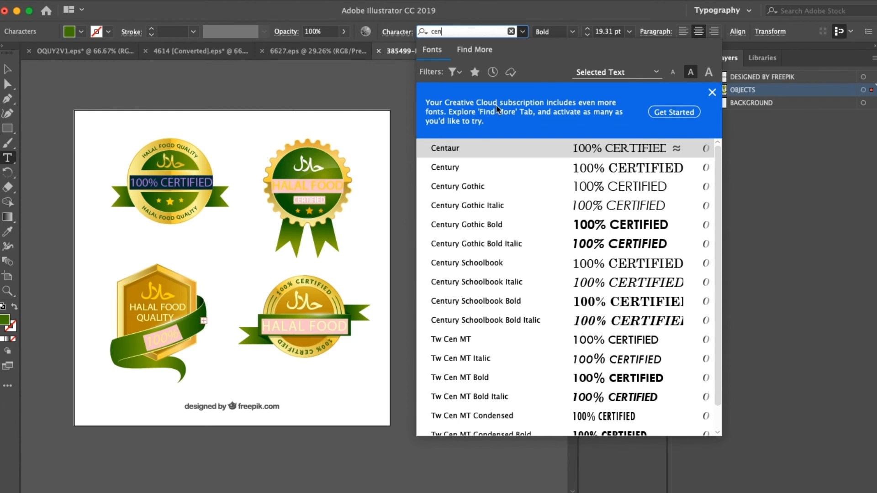
click(474, 186)
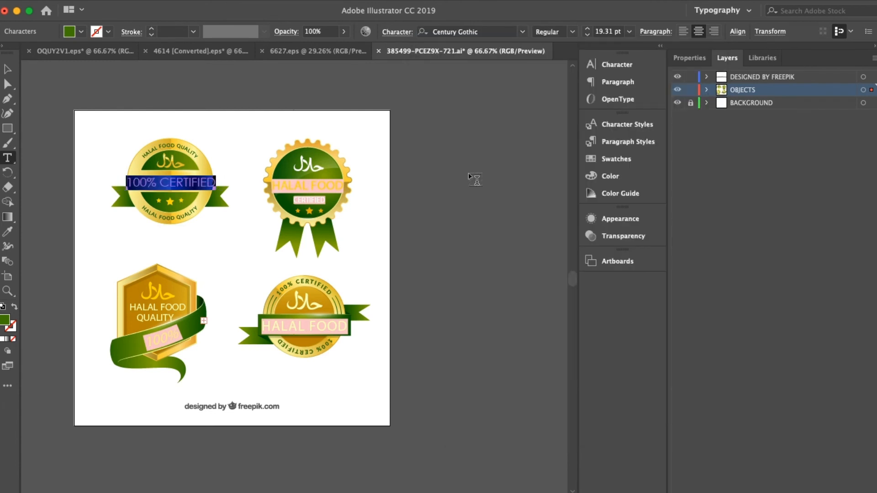
click(570, 35)
click(571, 72)
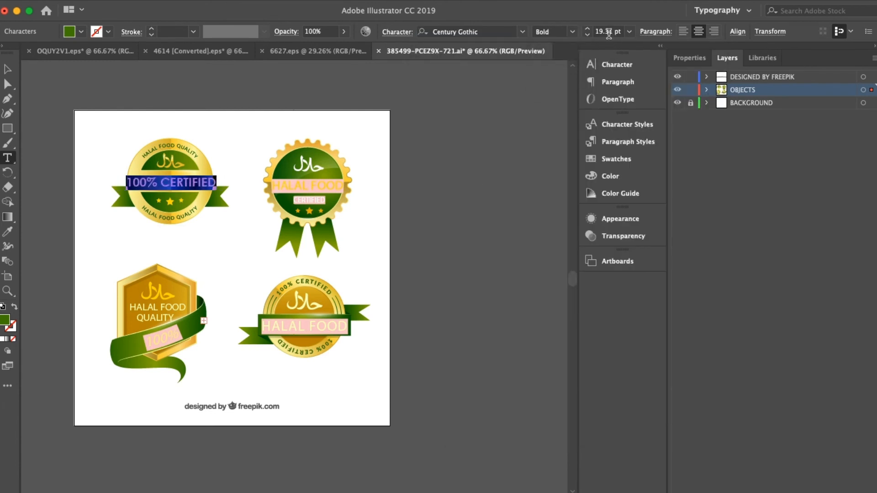
Reduce the 100% CERTIFIED text to 17 pt so it fits inside the badge's gold band
click(609, 34)
key(BackSpace)
text(18)
key(Tab)
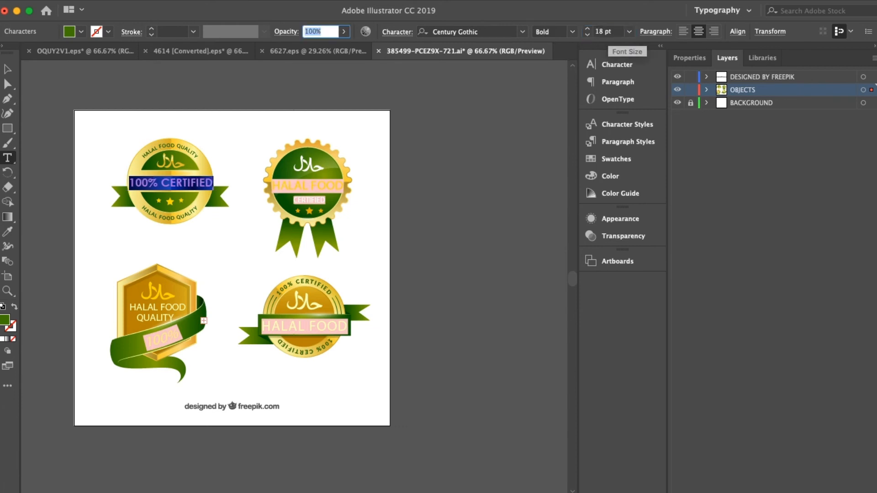
click(612, 31)
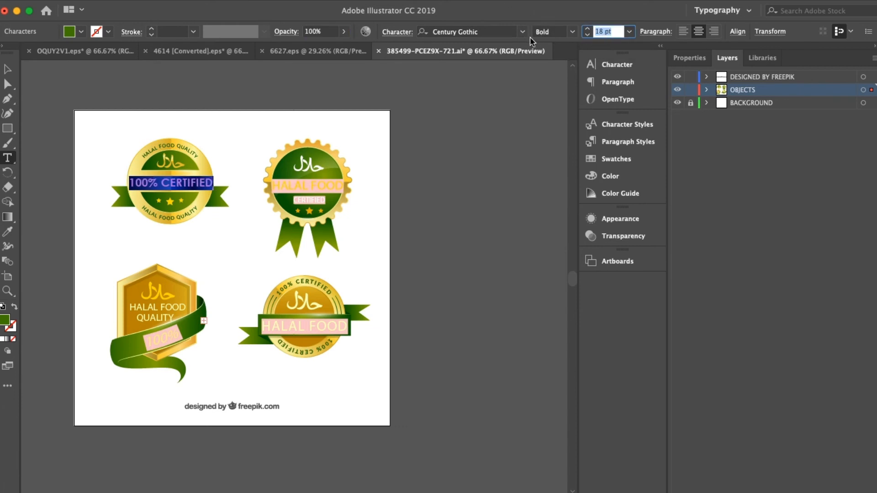
key(Tab)
click(7, 70)
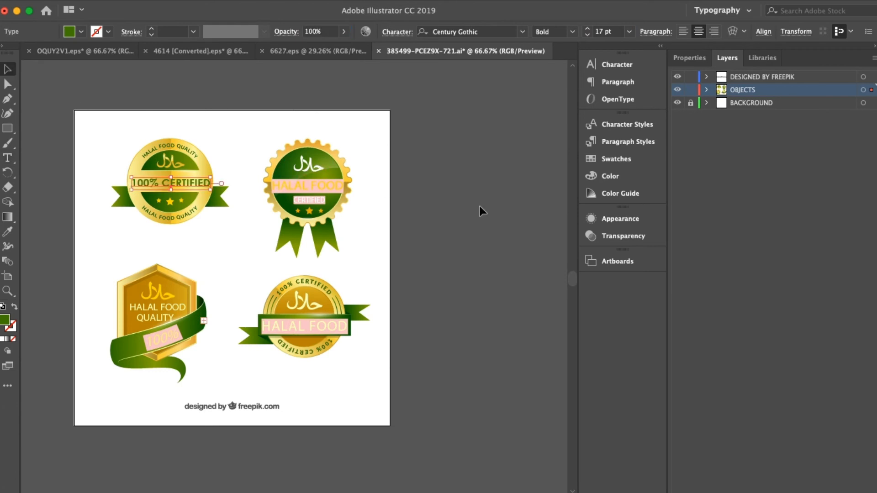
click(479, 207)
Copy the whole 100% Certified halal badge and paste it into the Photoshop pouch artwork as pixels
drag(232, 133, 90, 221)
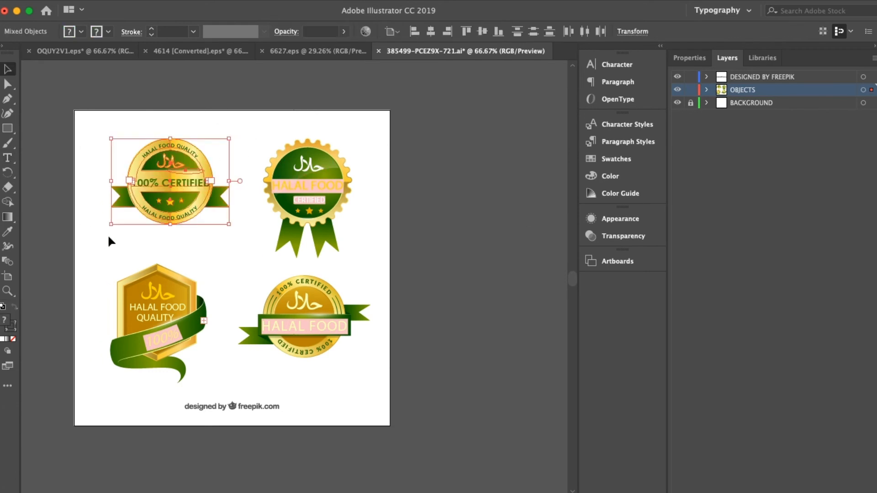
click(480, 485)
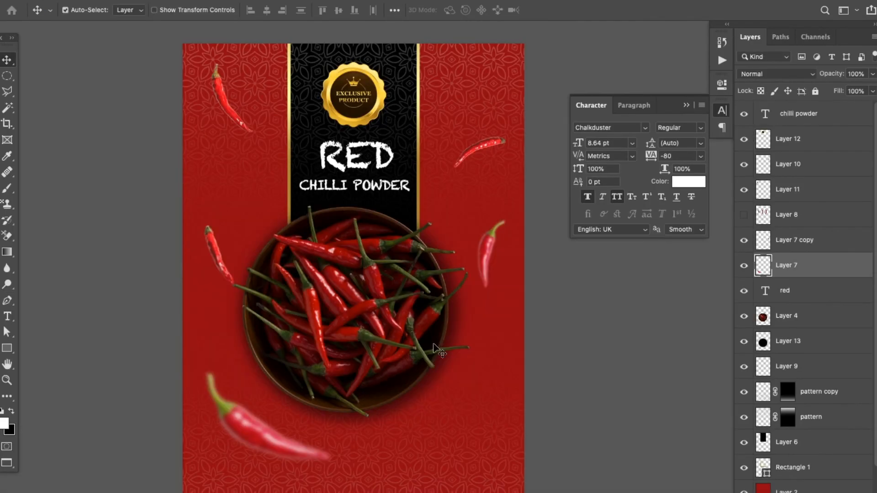
key(super+v)
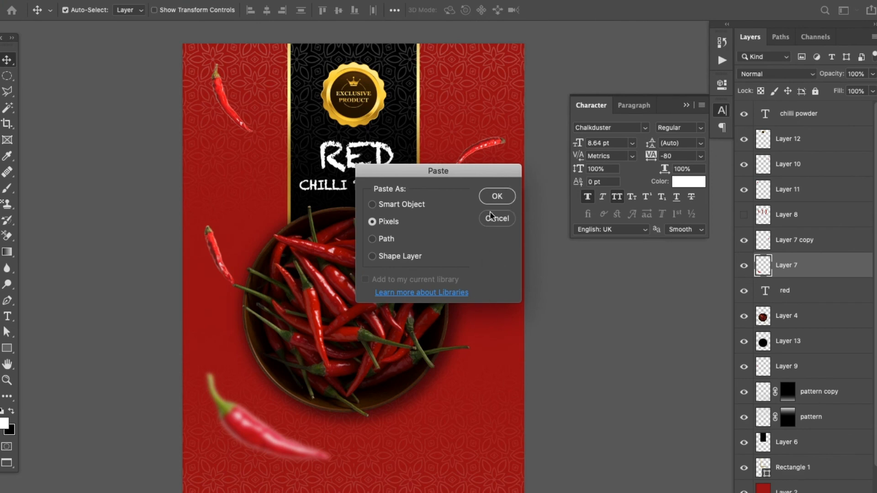
click(496, 198)
Scale the pasted halal badge down and place it in the lower-right corner of the pouch artwork
drag(352, 255, 452, 398)
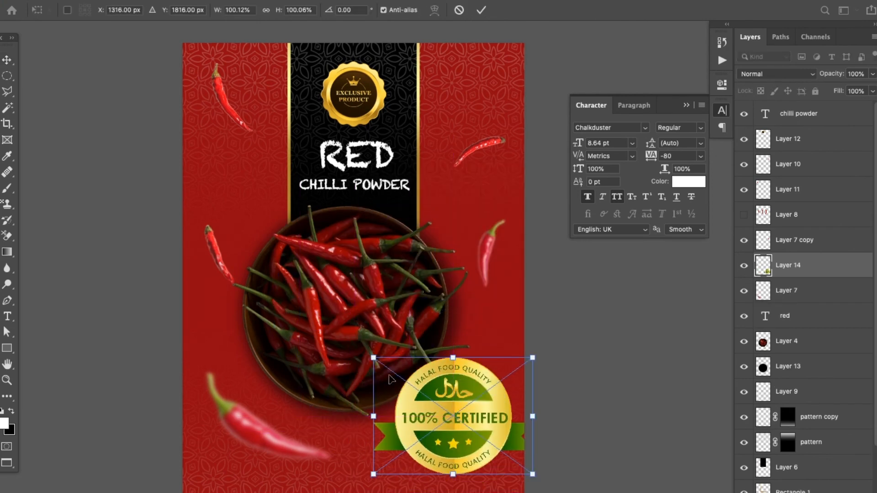
drag(373, 359, 427, 424)
drag(484, 444, 463, 451)
key(Return)
drag(507, 375, 511, 378)
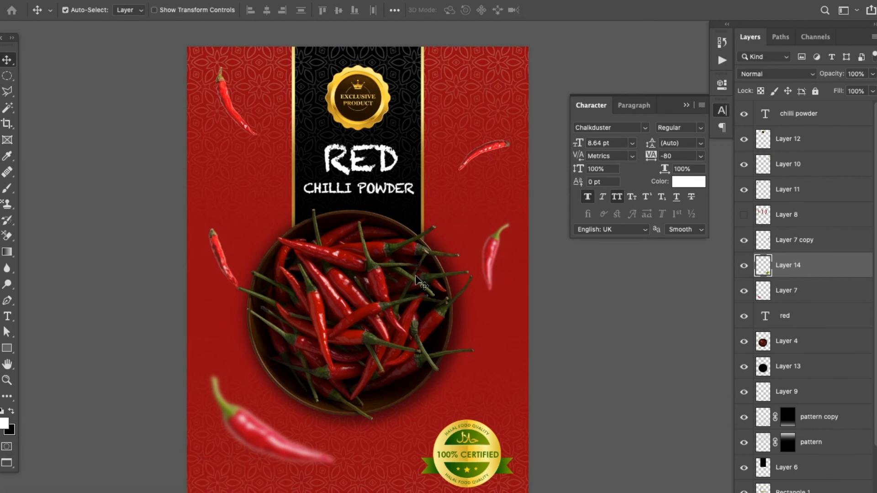
Switch to the chips bag mockup and examine the updated pouch design, including the halal badge, up close
key(f)
key(f)
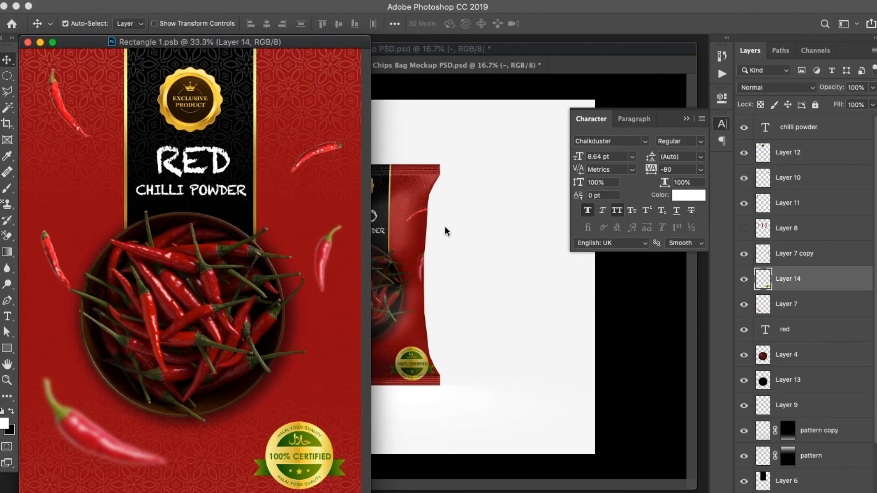
click(445, 226)
key(super+equal)
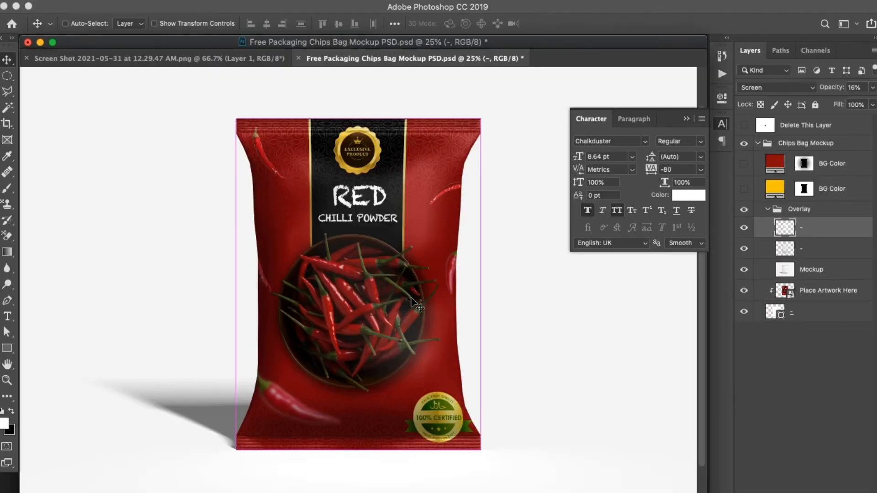
key(super+equal)
key(super+minus)
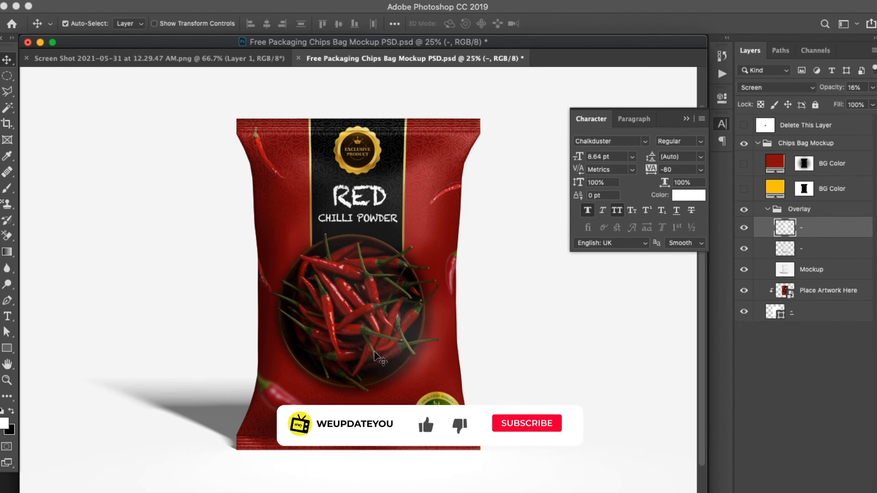
key(super+plus)
key(super+plus)
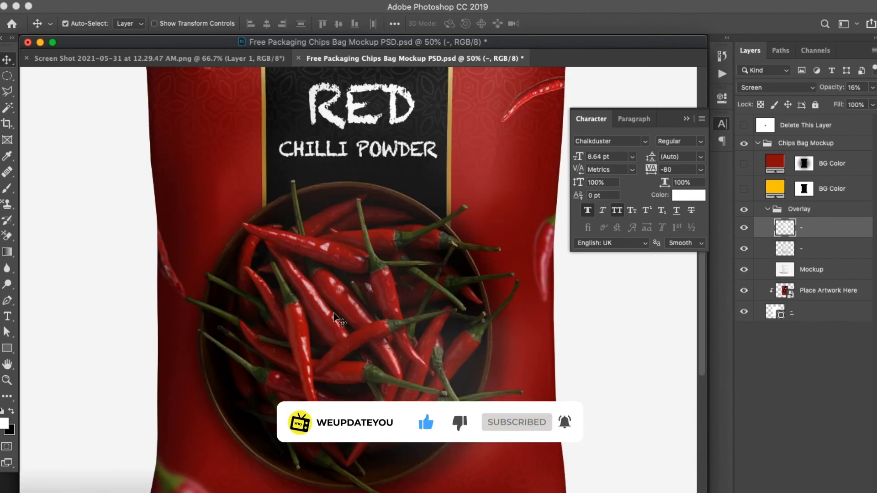
key(f)
key(super+minus)
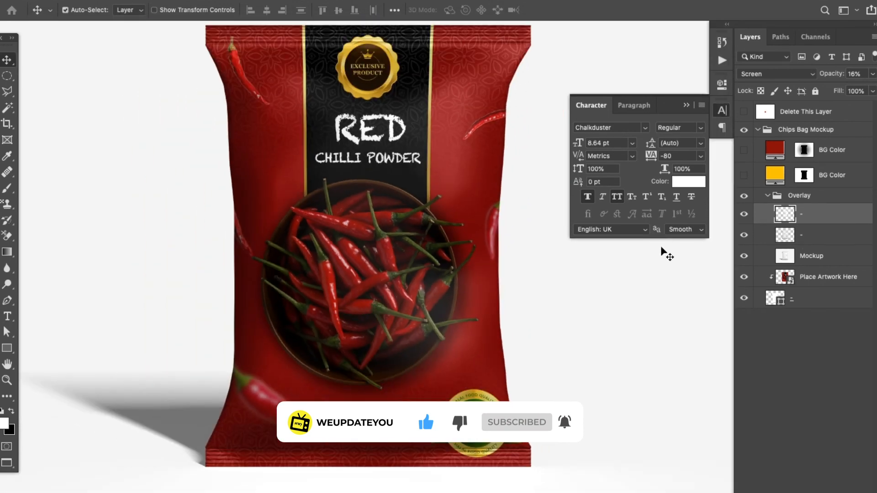
Reopen the mockup's placed artwork and scale the halal badge down slightly
double_click(785, 276)
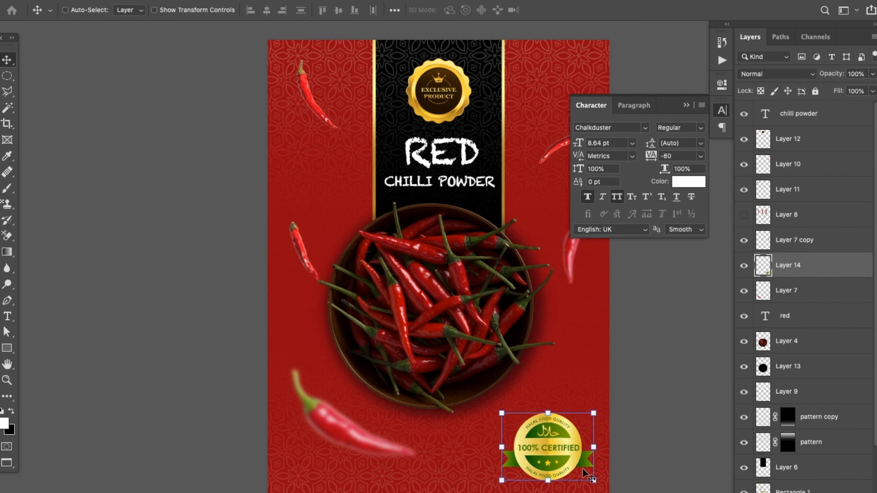
key(ctrl+t)
drag(591, 479, 579, 472)
key(Return)
Nudge the halal badge up and slightly left so it sits just below the chilli bowl's lower-right edge
key(shift+Up)
key(shift+Up)
key(shift+Up)
key(shift+Up)
key(shift+Up)
key(shift+Up)
key(shift+Up)
key(shift+Up)
key(shift+Up)
key(shift+Up)
key(shift+Up)
key(shift+Up)
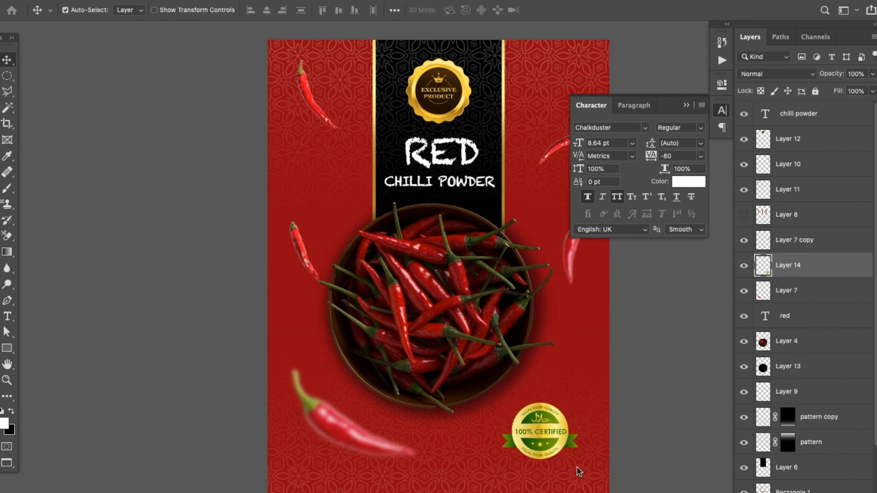
key(shift+Left)
key(shift+Left)
key(shift+Left)
key(shift+Left)
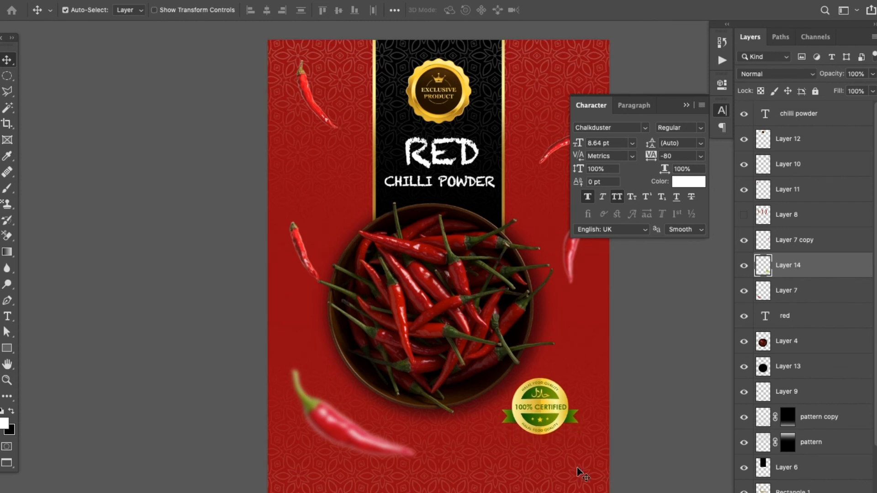
key(shift+Up)
key(shift+Up)
key(shift+Up)
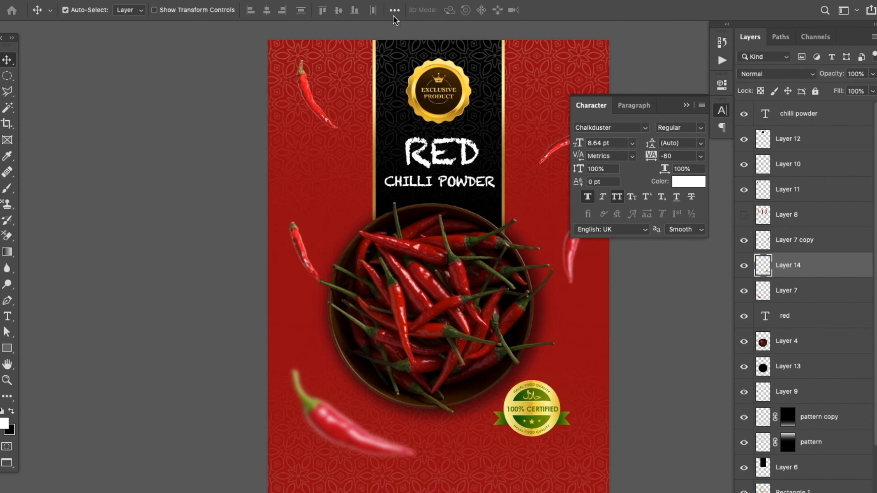
Nudge the Exclusive Product badge down until it sits directly above the RED title
click(433, 92)
key(ctrl+t)
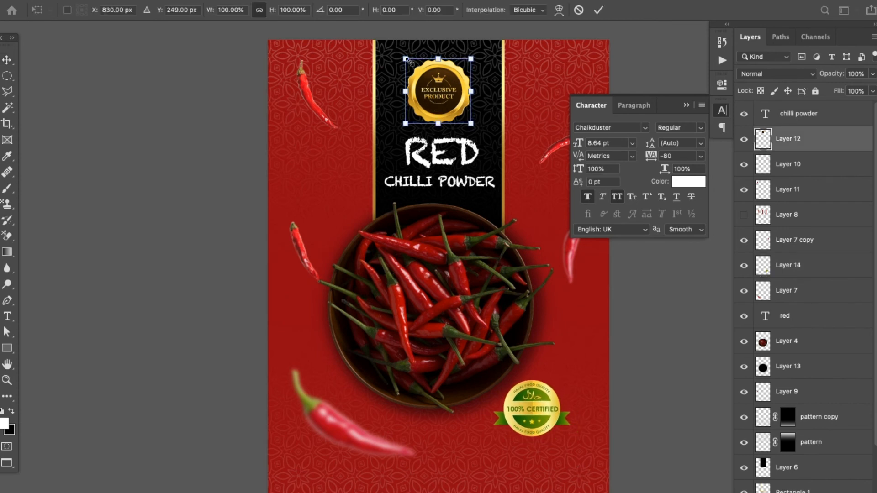
key(Return)
key(shift+Down)
key(shift+Down)
key(shift+Down)
key(shift+Down)
key(shift+Down)
key(shift+Down)
key(shift+Down)
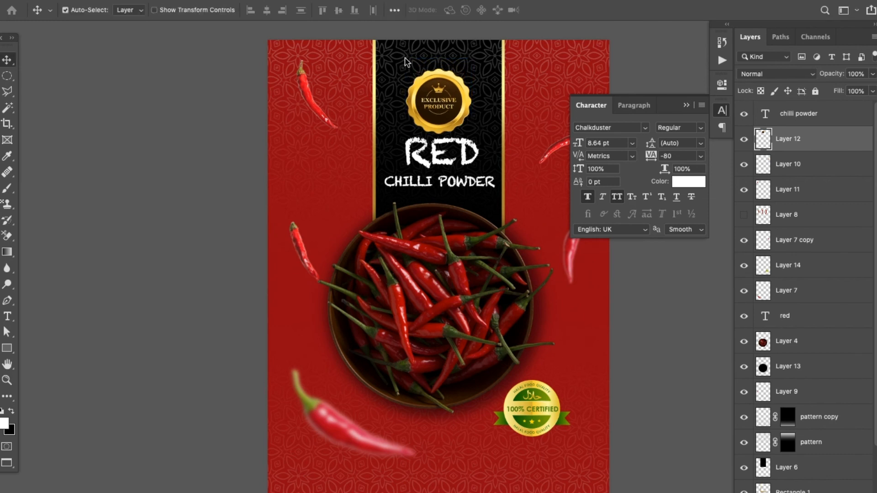
Move the chilli bowl and its shadow layer down together, away from the title text
click(820, 348)
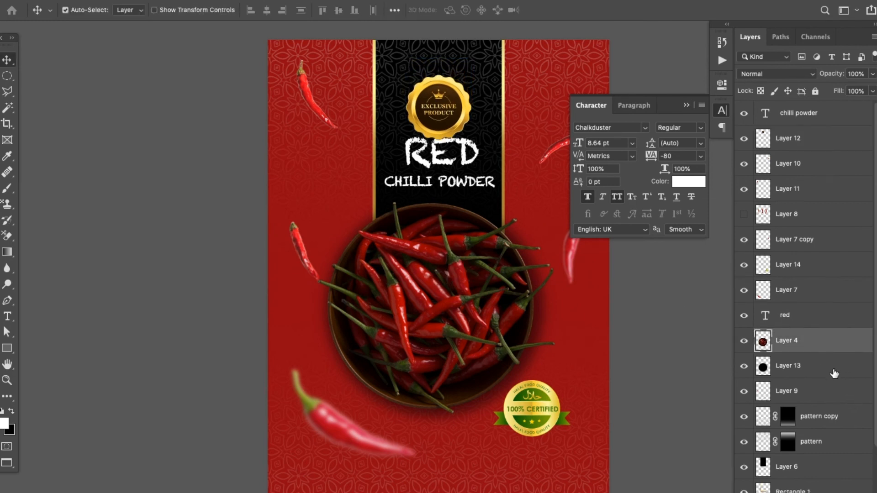
shift+click(834, 373)
key(shift+Down)
key(shift+Down)
key(shift+Down)
key(shift+Down)
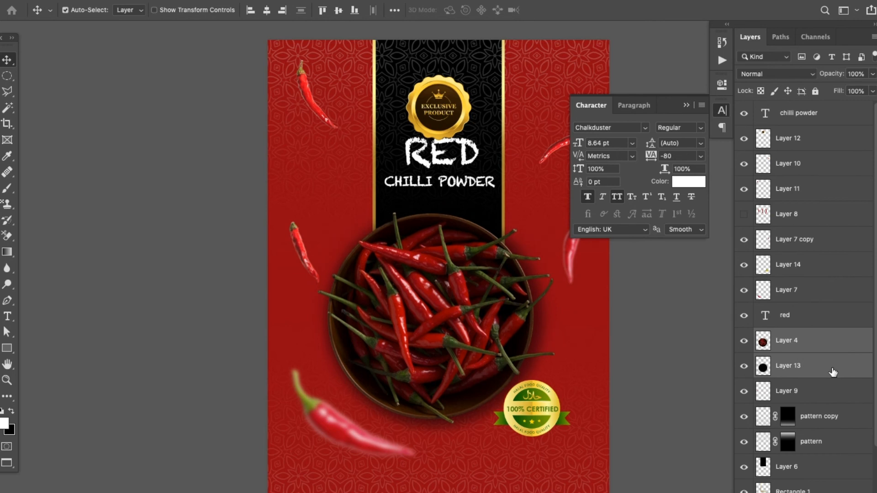
key(shift+Down)
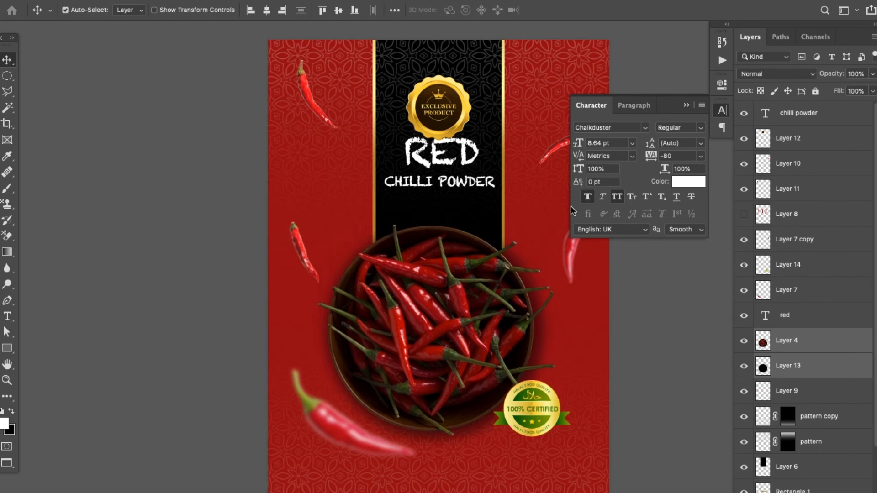
Nudge the CHILLI POWDER text down, leaving a wider gap beneath the RED title
click(480, 188)
key(Down)
key(Down)
key(Down)
key(Down)
key(Down)
key(Down)
key(Down)
key(Down)
key(Down)
key(Down)
key(Down)
key(Down)
key(Down)
key(Down)
key(Down)
key(Down)
key(Down)
key(Down)
key(Down)
key(Down)
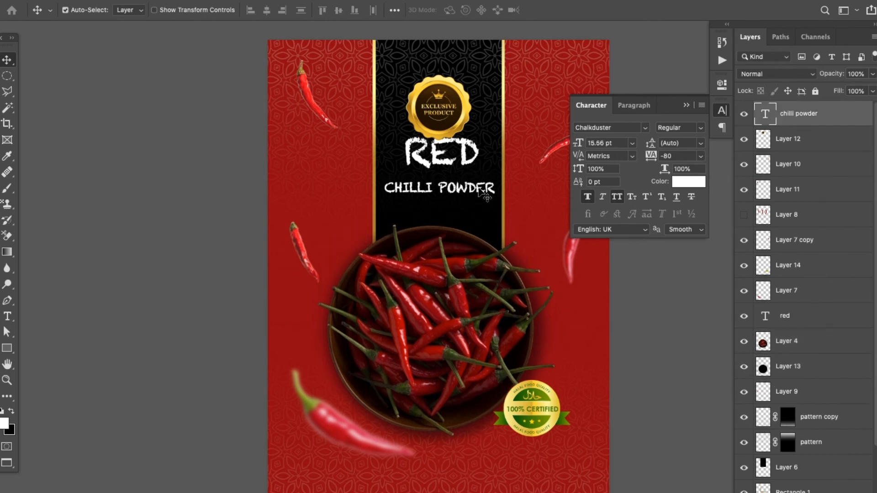
Nudge the RED title down so it sits closer to the CHILLI POWDER text
click(429, 167)
key(Down)
key(Down)
key(Down)
key(Down)
key(Down)
key(Down)
key(Down)
key(Down)
key(Down)
key(Down)
key(Down)
key(Down)
key(Down)
key(Down)
key(Down)
key(Down)
key(Down)
key(Down)
key(Down)
key(Down)
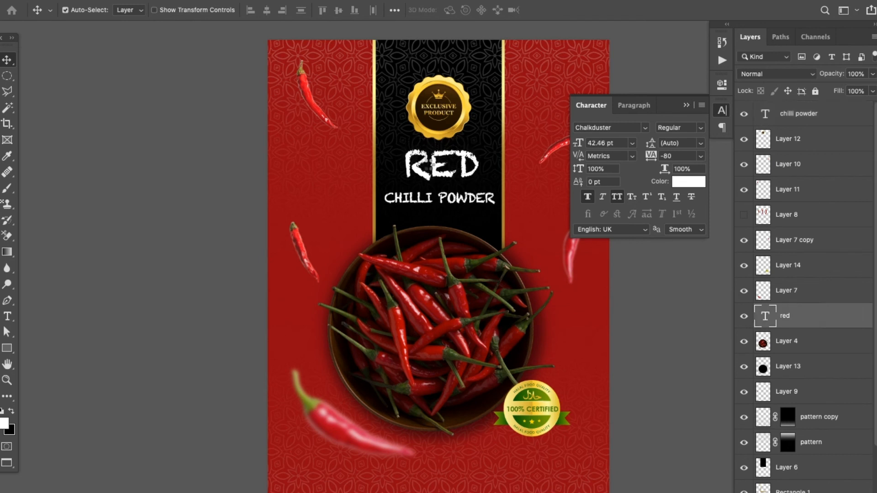
click(448, 132)
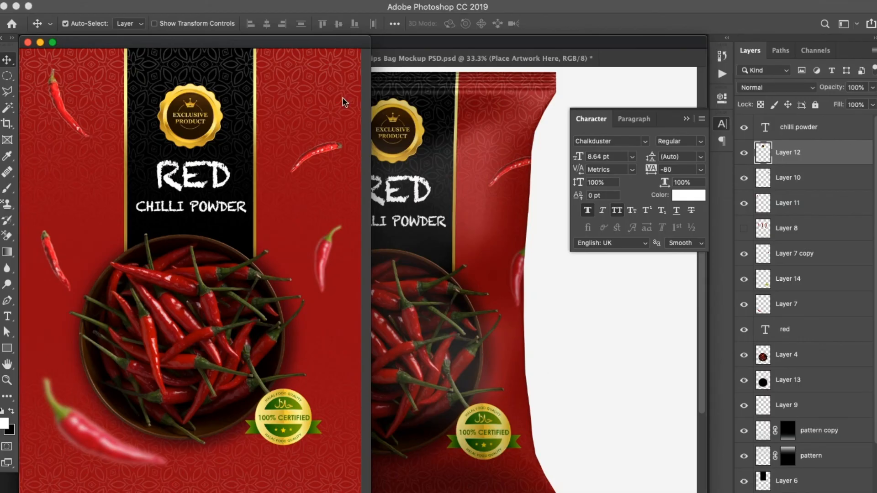
Inspect the updated artwork on the chips bag mockup, from the Exclusive Product badge to the base of the pouch
click(429, 172)
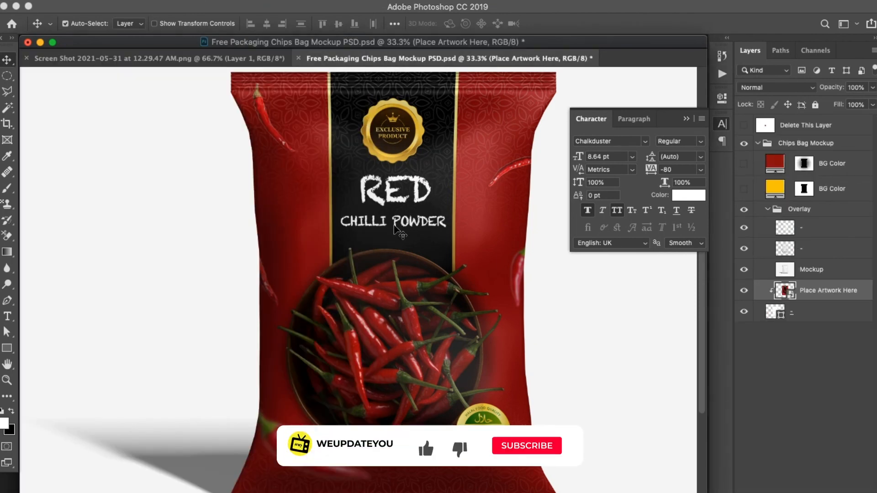
key(f)
key(super+plus)
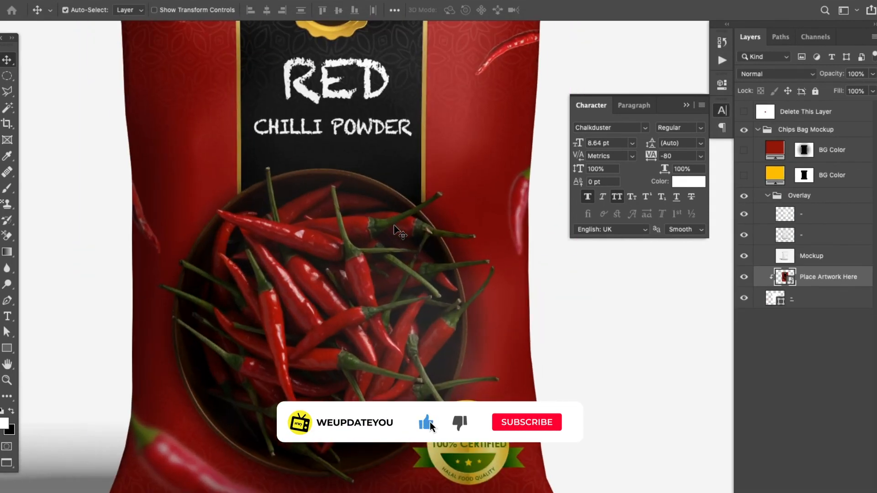
scroll(304, 172, up, 5)
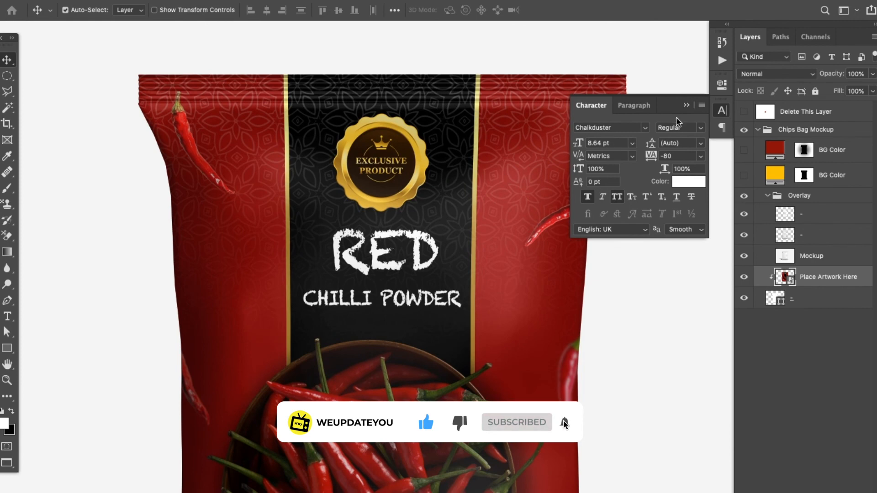
click(687, 106)
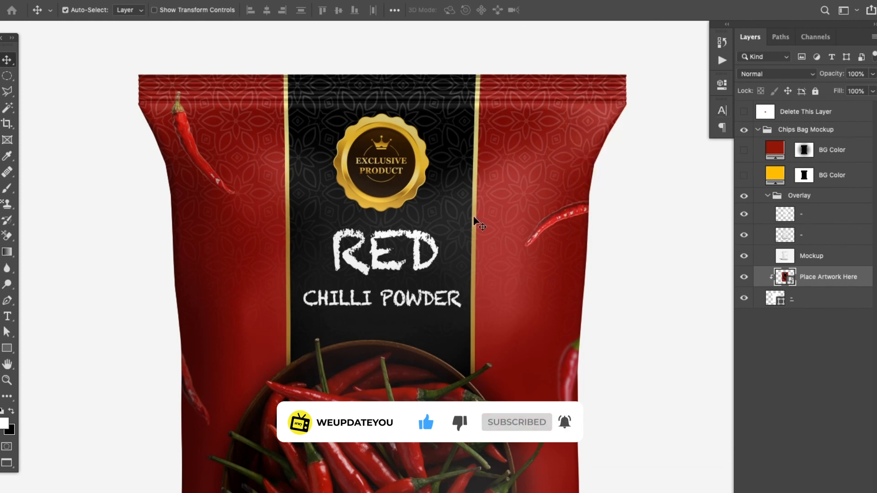
key(super+minus)
drag(461, 296, 462, 250)
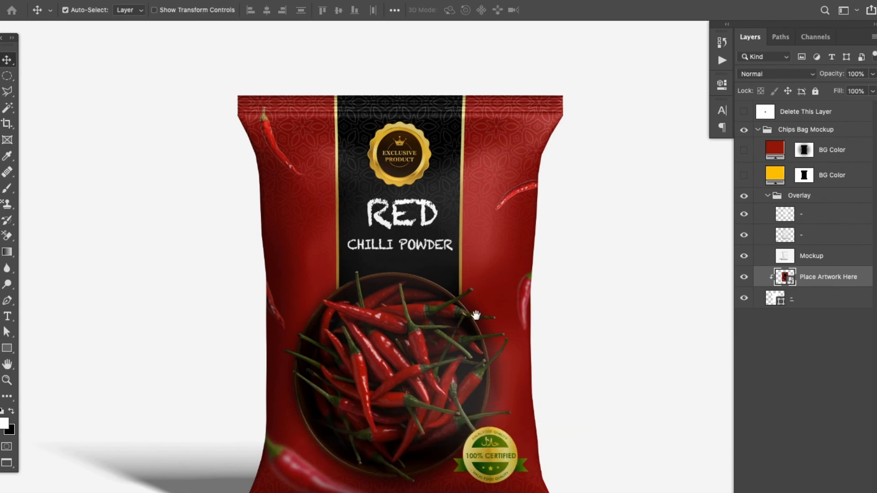
scroll(476, 314, down, 5)
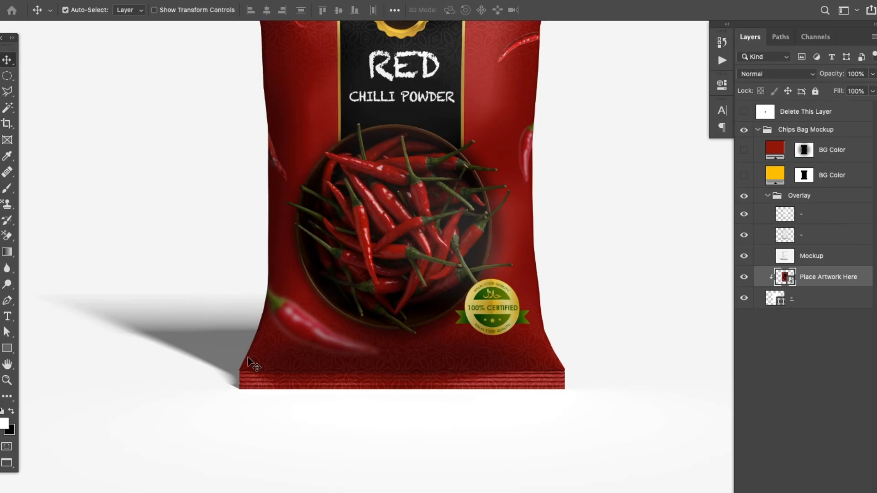
drag(436, 185, 439, 280)
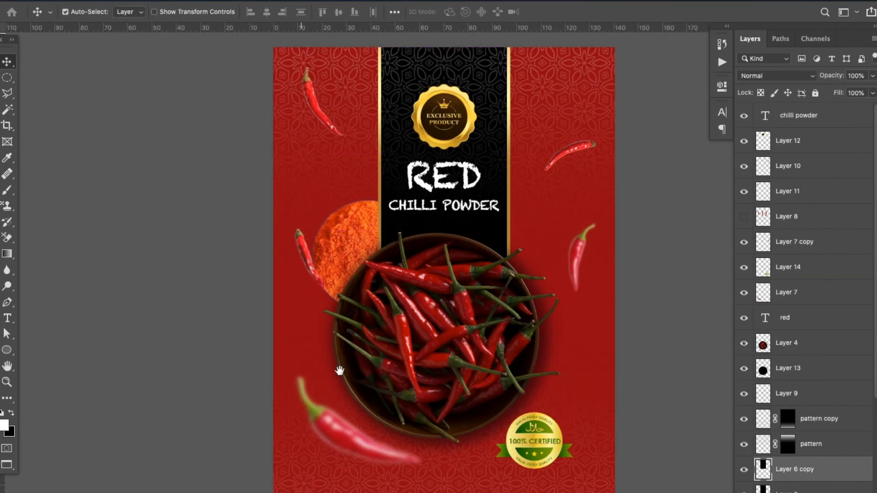
Duplicate the black title panel and move the copy down beneath the chilli bowl to the artwork's lower edge
drag(340, 371, 302, 375)
click(393, 341)
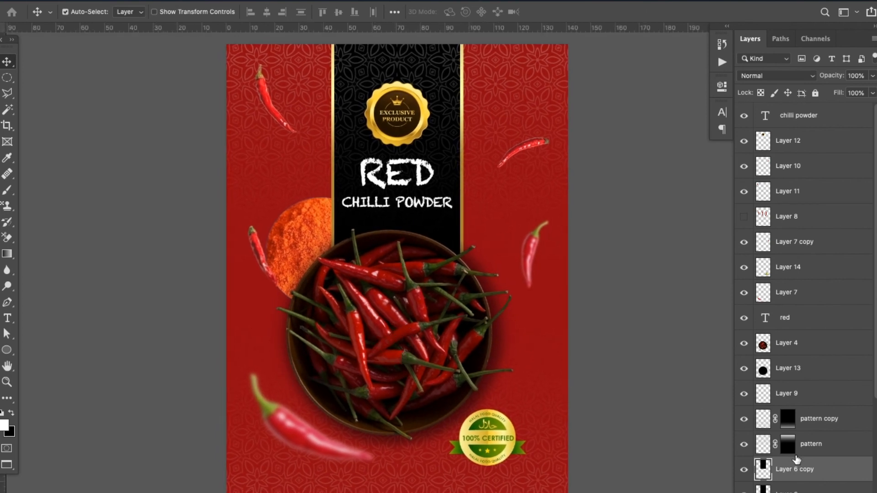
key(ctrl+t)
key(Escape)
key(ctrl+alt+t)
drag(401, 75, 394, 320)
drag(416, 404, 450, 210)
key(Return)
key(ctrl+plus)
key(ctrl+plus)
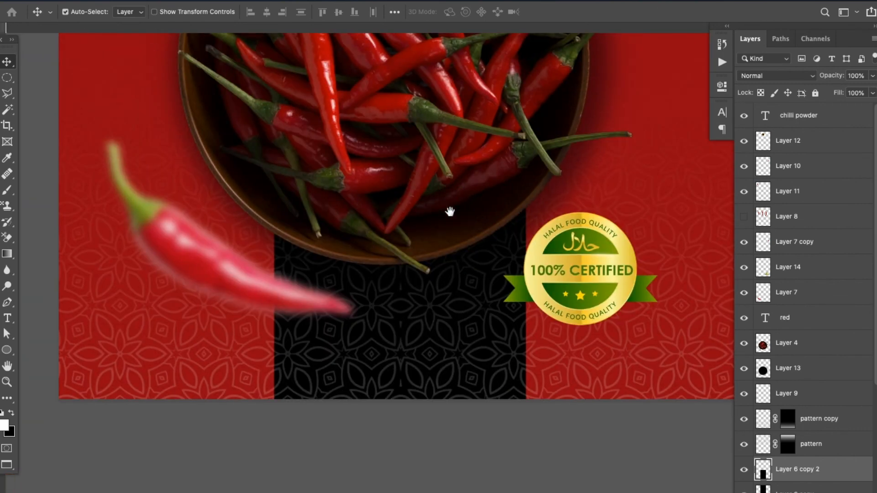
drag(466, 310, 445, 318)
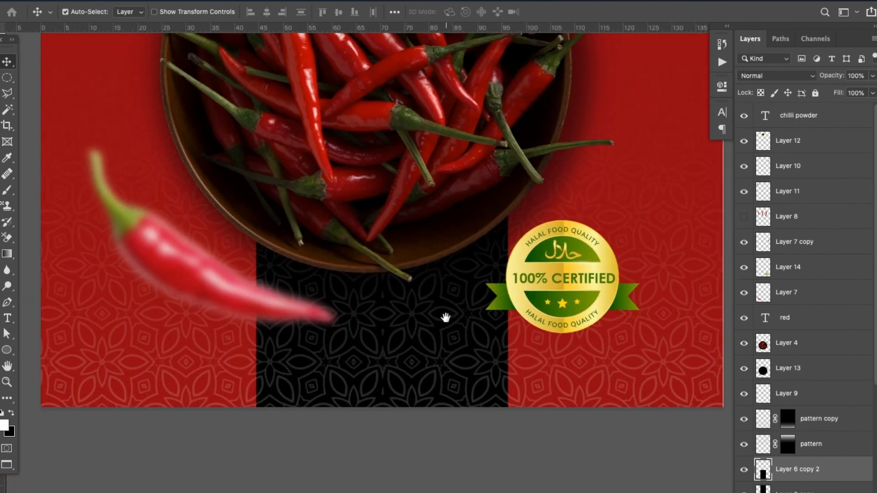
Select the lower black panel's outline, erase the pattern copy layer's ornament inside it, and deselect
ctrl+click(763, 470)
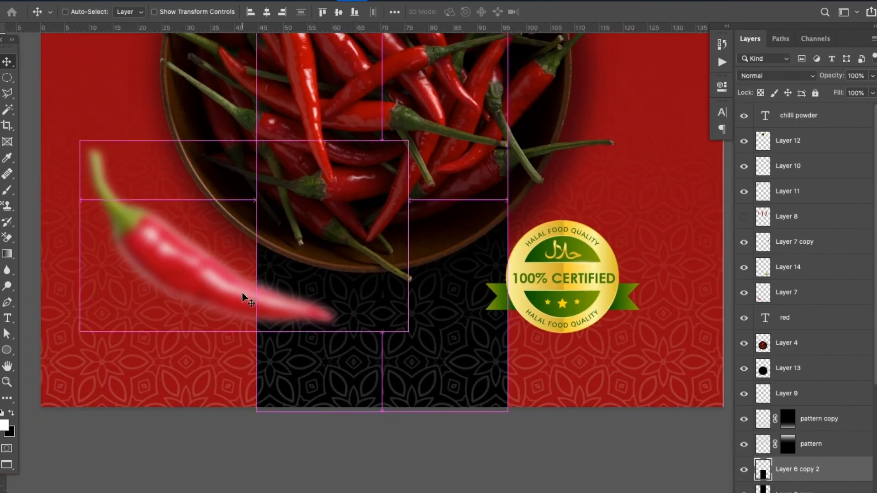
key(ctrl+minus)
drag(429, 178, 404, 203)
key(ctrl+plus)
scroll(342, 329, down, 2)
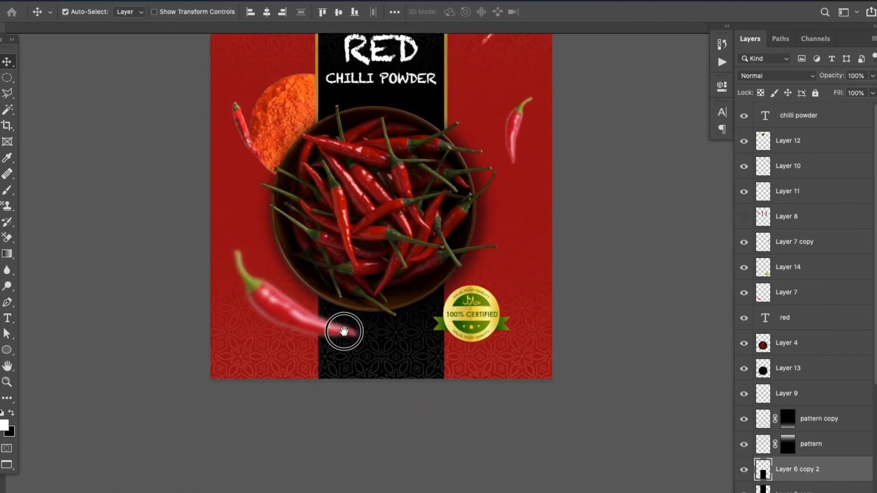
key(ctrl+plus)
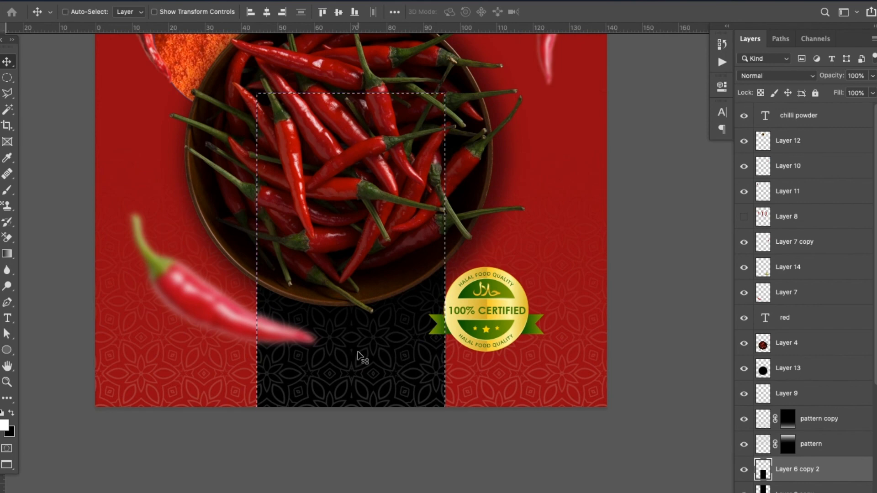
key(ctrl+plus)
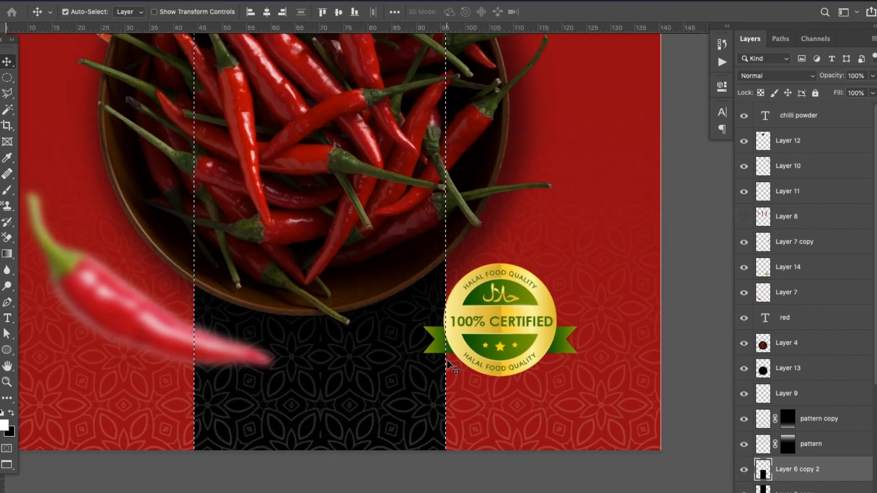
click(744, 421)
click(744, 419)
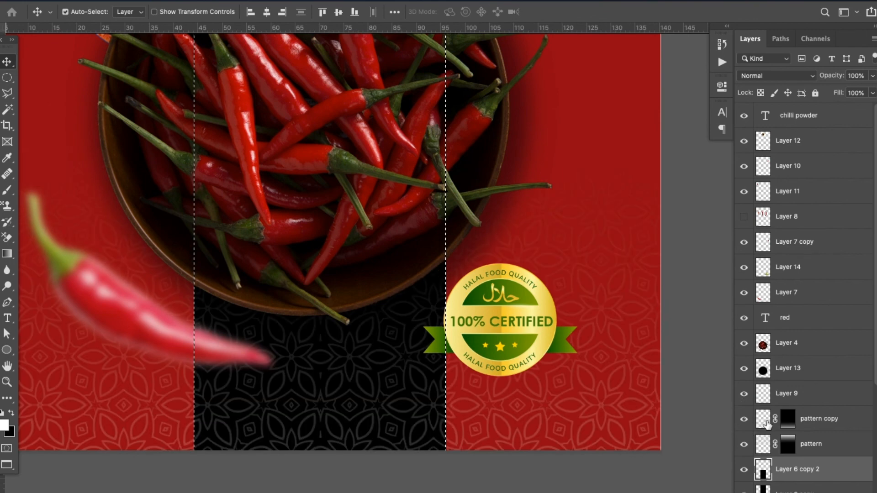
click(766, 422)
key(4)
key(1)
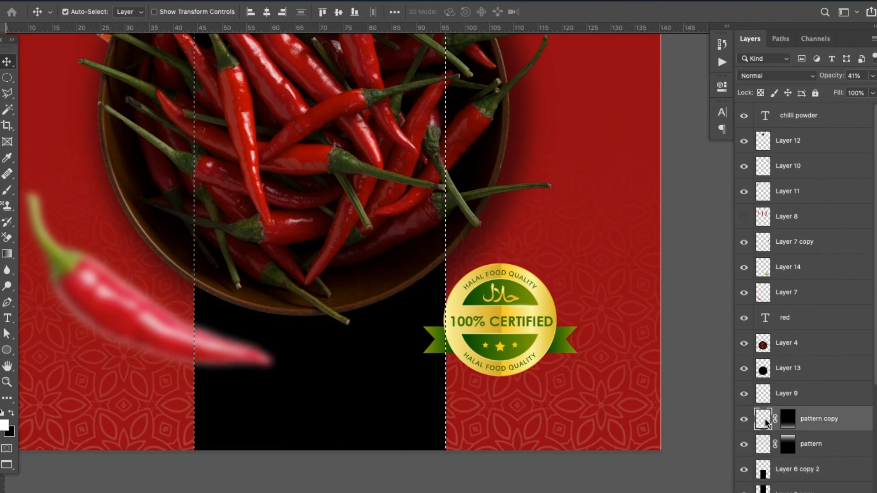
key(ctrl+d)
key(ctrl+minus)
key(ctrl+minus)
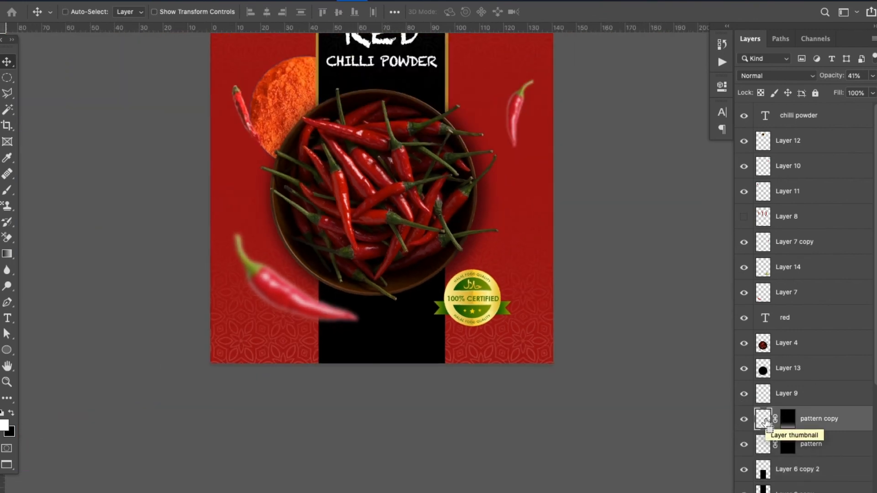
key(ctrl+plus)
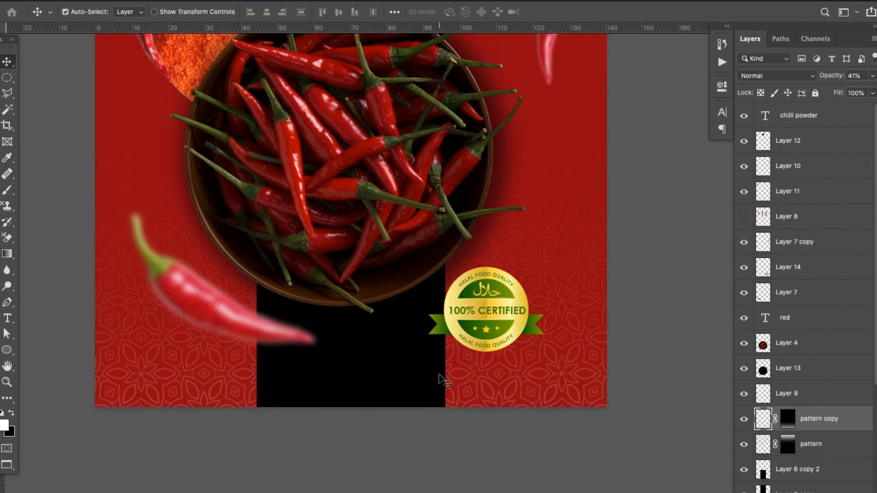
Open Wholesale-100-Pure-Red-Chilli-Powder.jpg from the Packaging folder and float it in its own window beside the artwork
key(super+o)
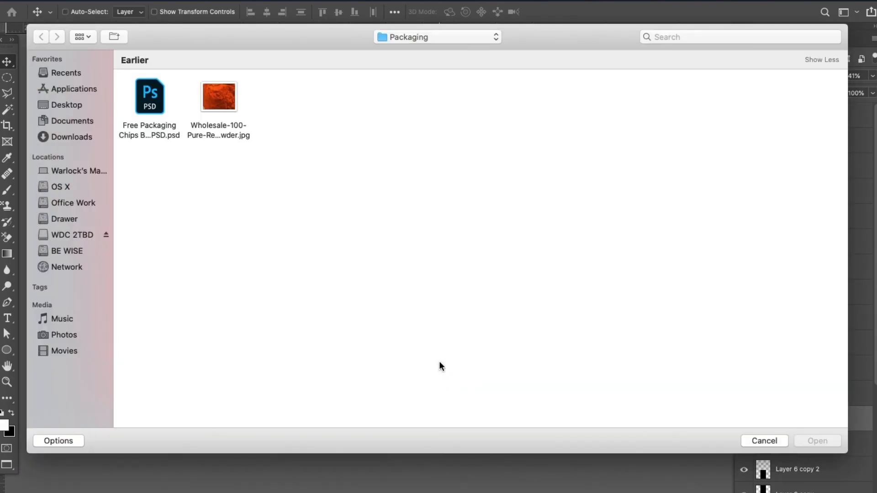
click(231, 104)
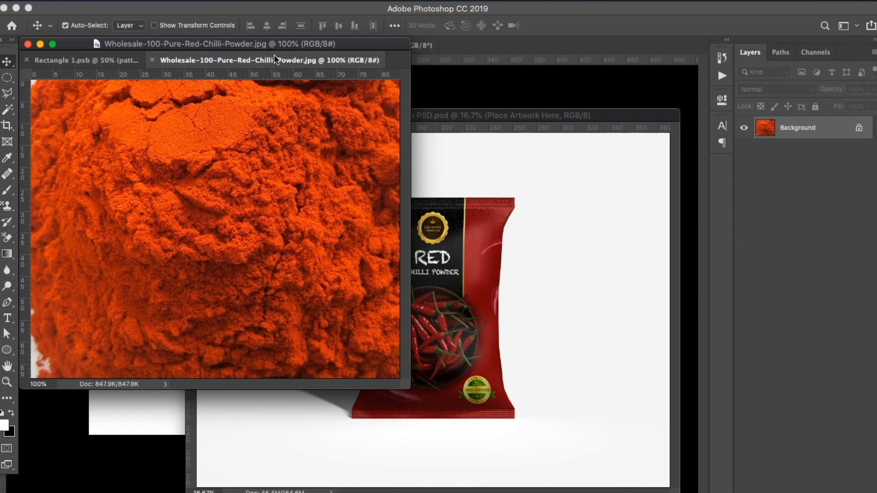
drag(277, 60, 512, 215)
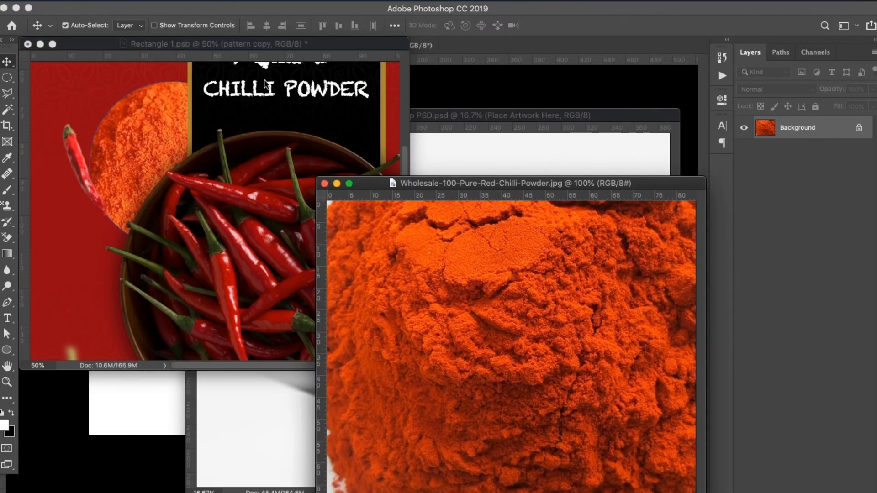
Copy the chilli powder image into the pouch artwork below the bowl and close the source file
click(265, 81)
drag(334, 247, 285, 165)
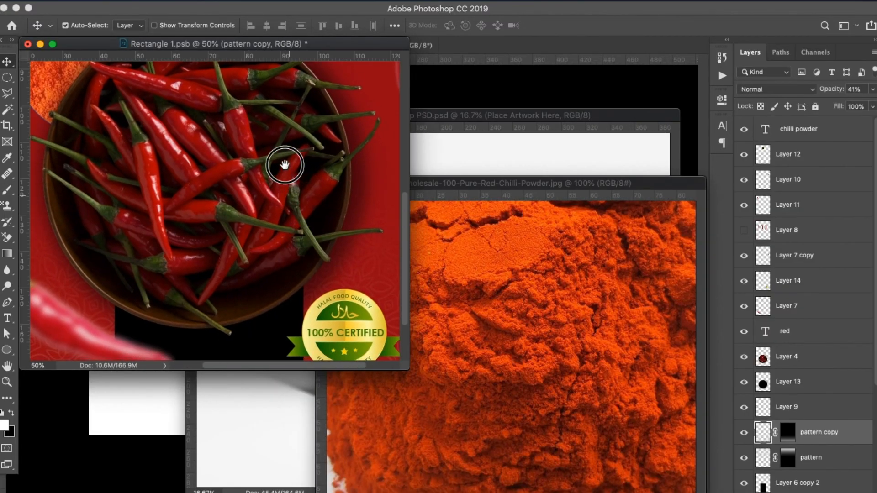
scroll(304, 176, down, 3)
scroll(303, 177, left, 1)
click(502, 353)
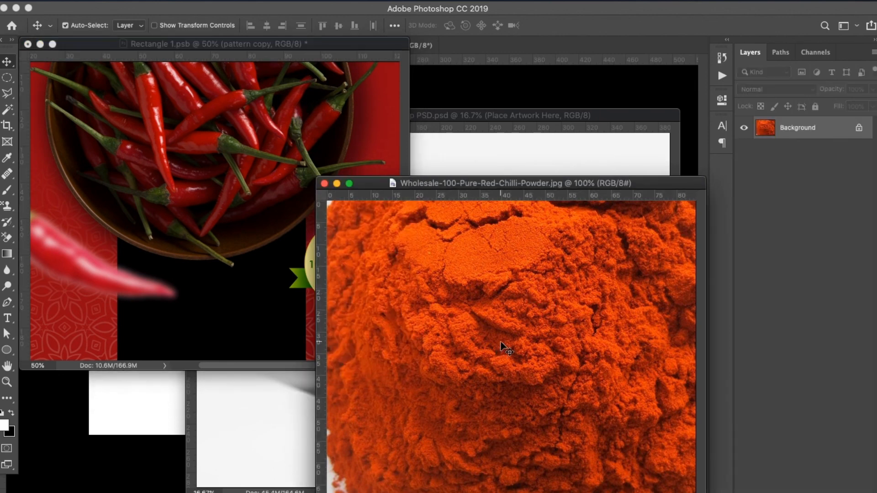
drag(511, 356, 253, 283)
click(517, 352)
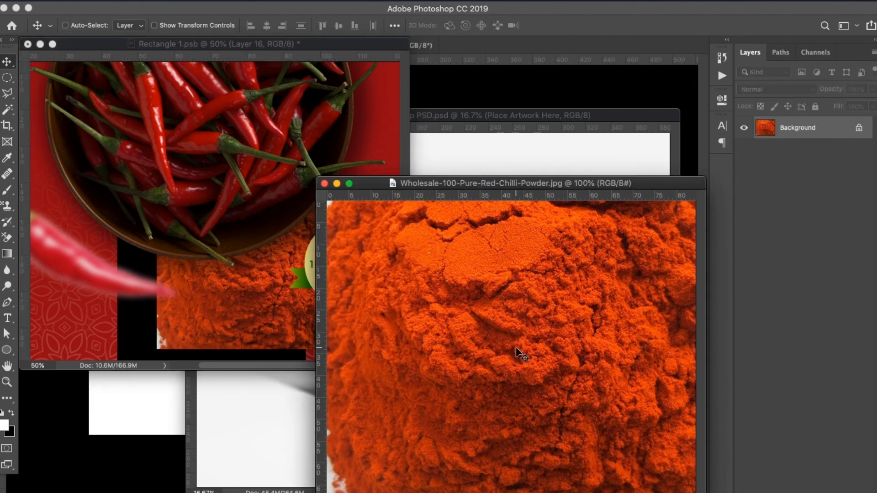
key(super+w)
click(301, 283)
key(f)
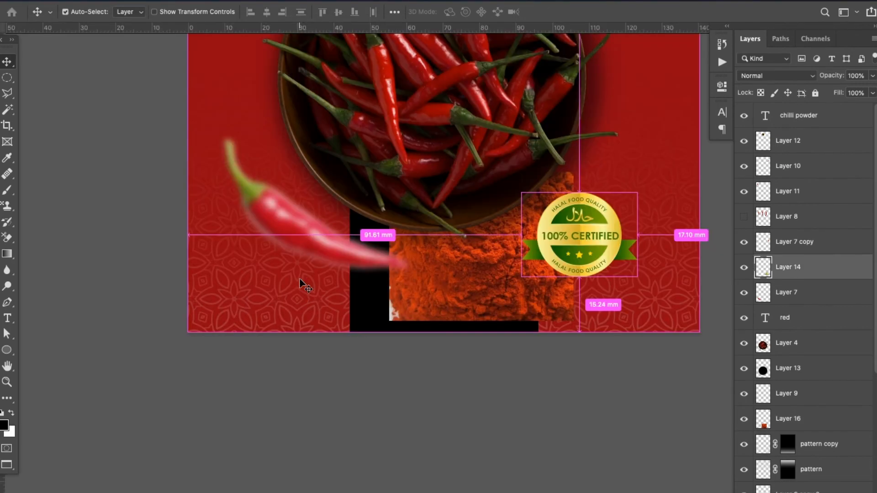
Align the chilli powder image with the lower black panel's left edge and enlarge it past the panel's right edge
key(super+plus)
key(super+plus)
key(super+t)
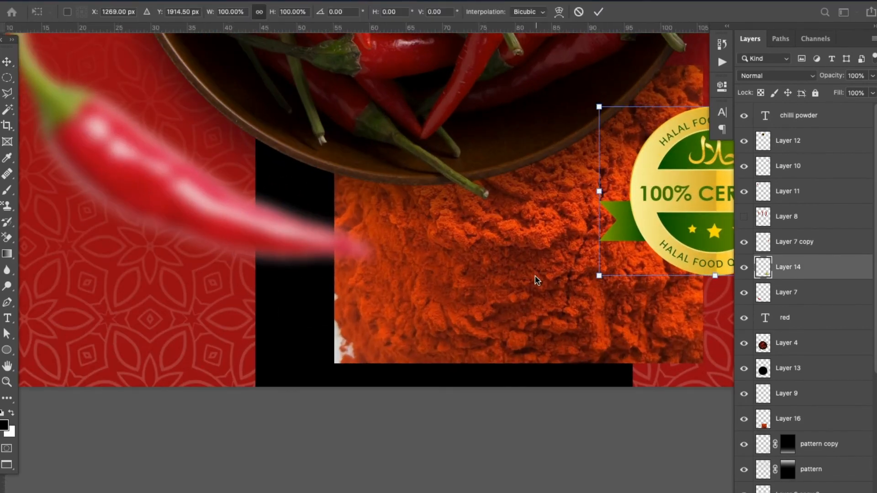
key(Escape)
super+click(507, 341)
key(super+t)
drag(470, 301, 391, 338)
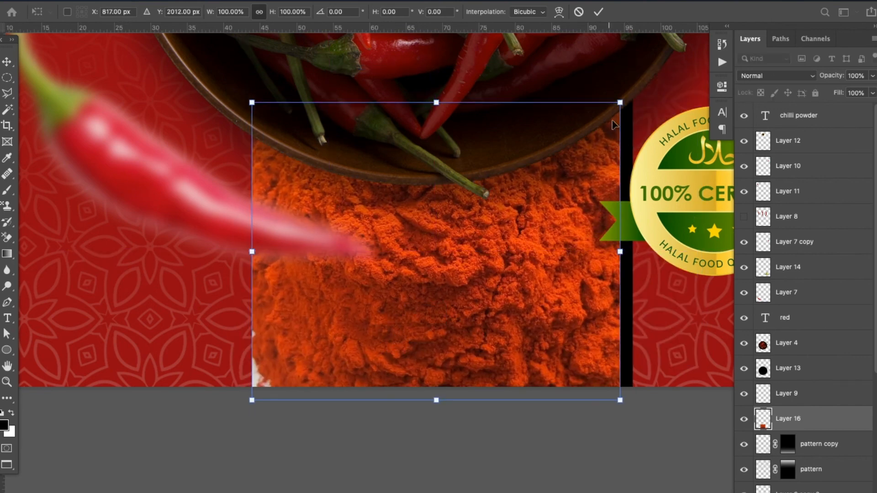
drag(621, 101, 645, 87)
key(Return)
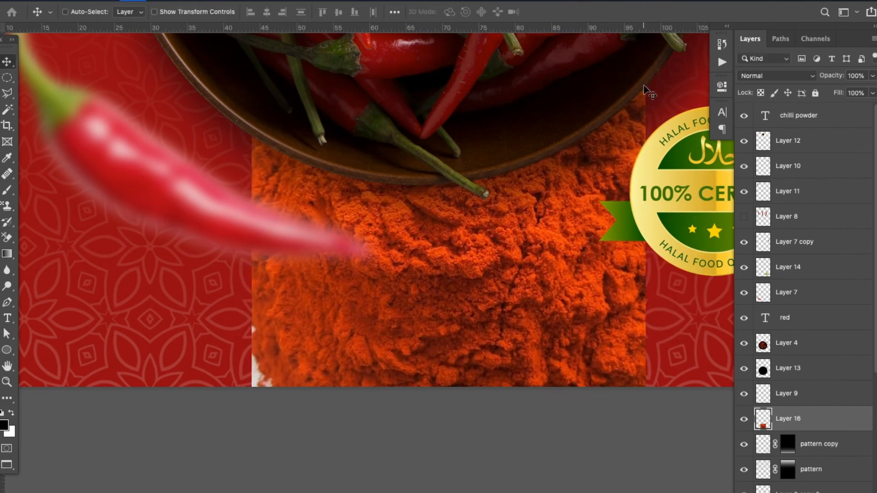
Enlarge the chilli powder image down and leftward, beyond the lower panel's left edge
key(super+t)
key(Escape)
key(super+t)
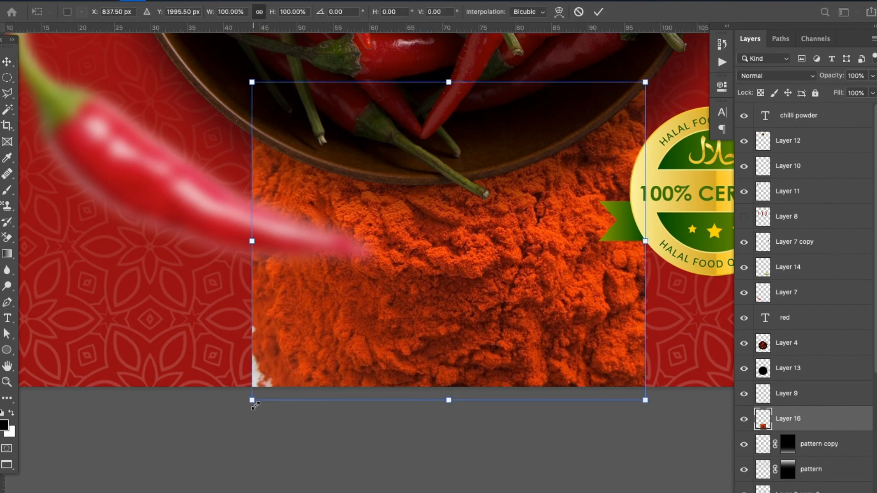
drag(255, 405, 196, 442)
key(Return)
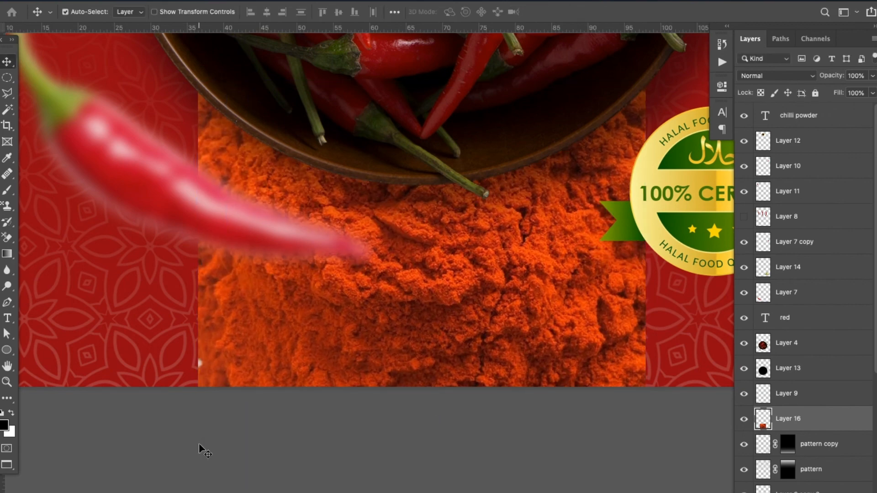
Move the chilli powder layer directly above the lower black panel's layer and clip it to that panel
mouse_move(803, 429)
mouse_down()
mouse_move(813, 445)
mouse_move(819, 379)
mouse_move(814, 432)
mouse_up()
alt+click(814, 434)
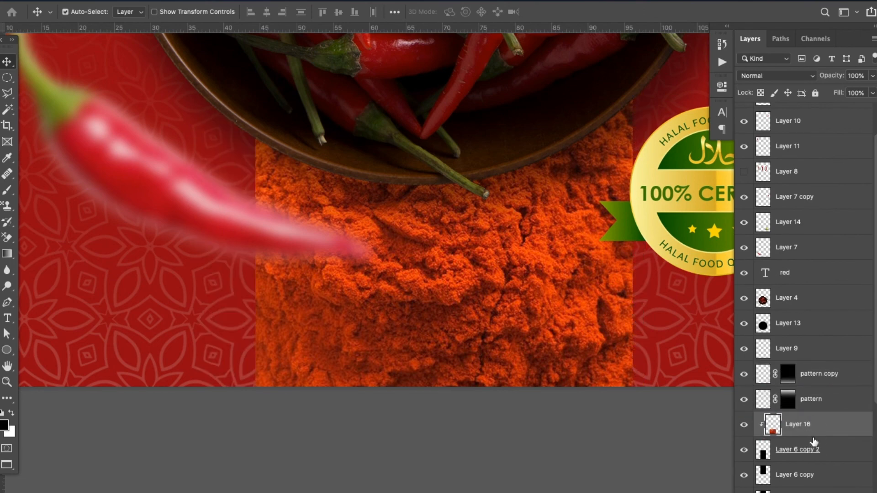
key(ctrl+minus)
key(ctrl+minus)
key(ctrl+minus)
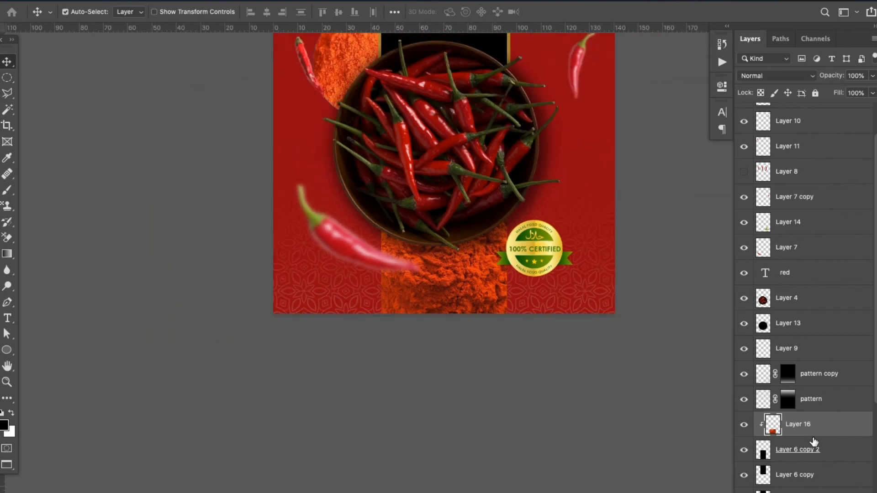
Nudge the 100% Certified badge slightly leftward so it overlaps the powder panel more
drag(572, 230, 530, 261)
click(490, 300)
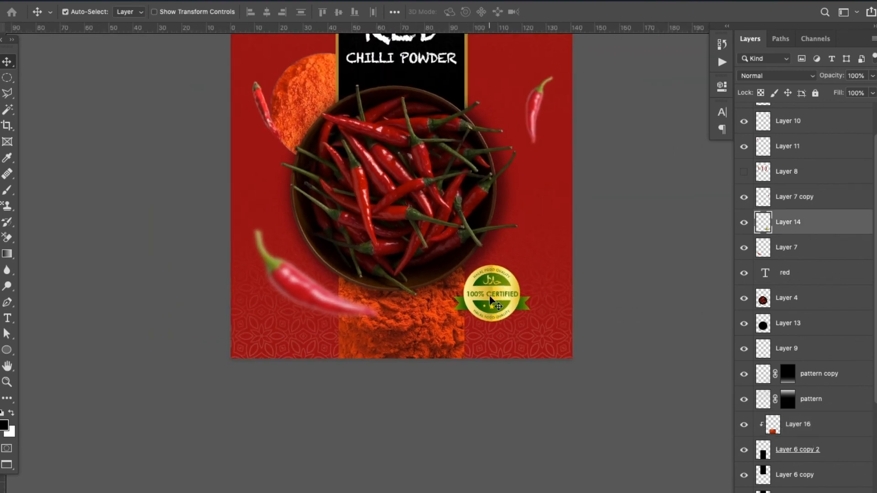
key(shift+Left)
key(shift+Left)
key(shift+Left)
key(shift+Left)
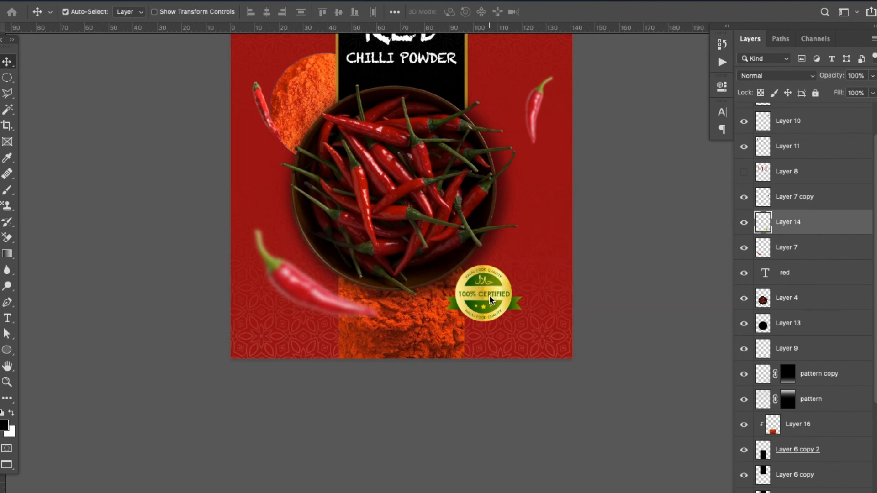
Examine the updated pouch artwork on the chips bag mockup, from the title panel down to the powder panel
scroll(489, 295, up, 1)
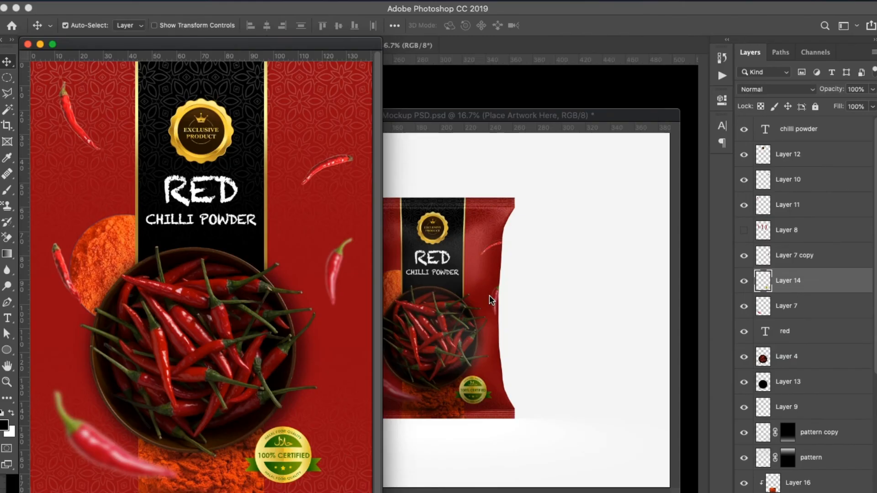
key(f)
key(super+plus)
key(super+plus)
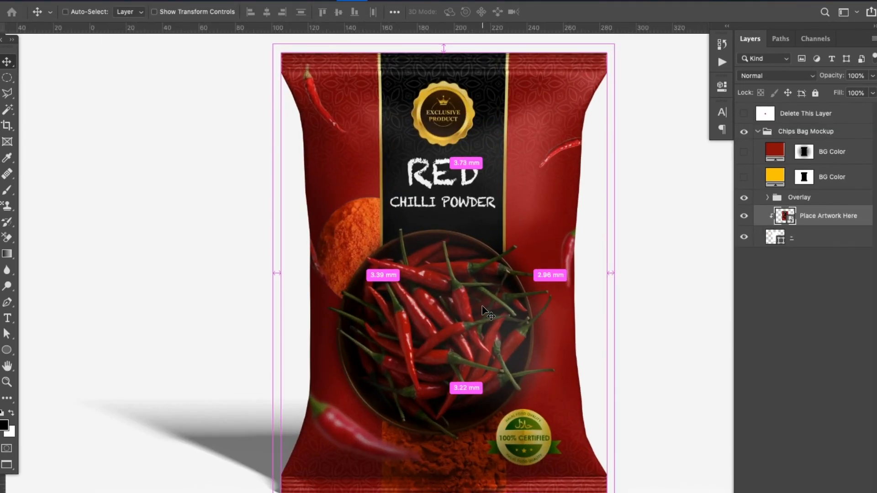
drag(491, 346, 485, 330)
key(super+r)
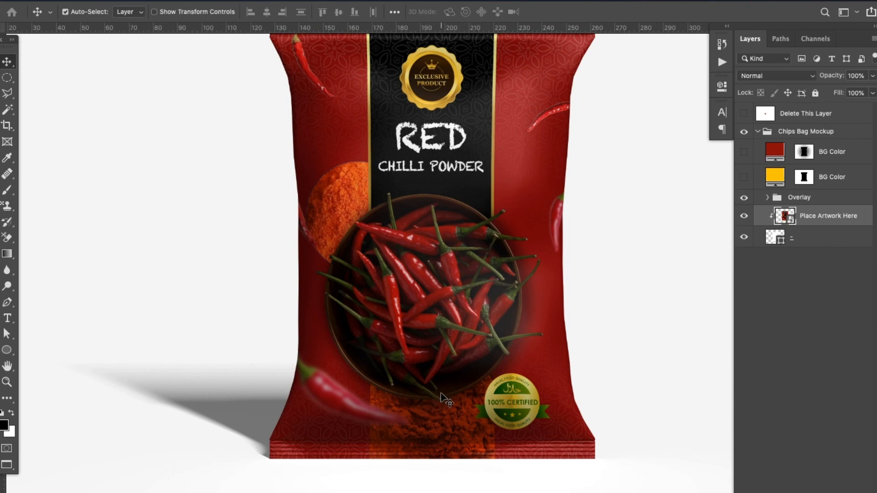
key(f)
key(f)
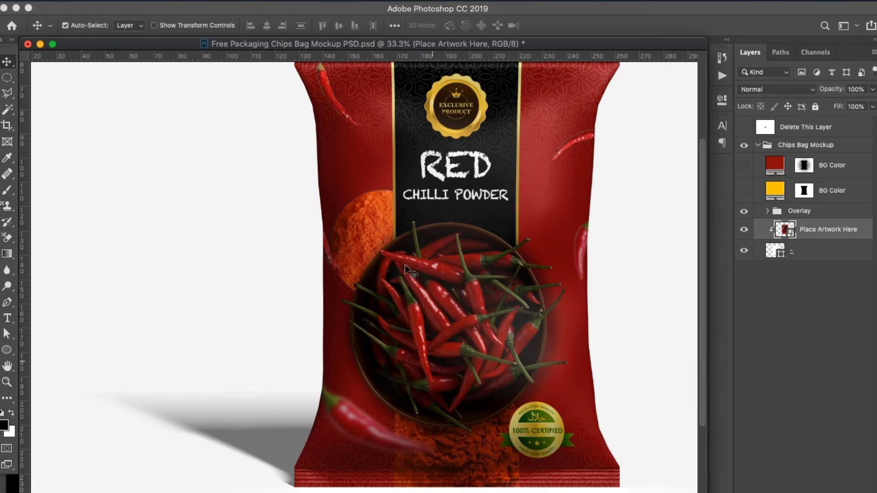
Delete the chilli powder circle and the white ellipse beneath it beside the bowl in the pouch artwork
drag(299, 43, 422, 283)
click(304, 191)
click(95, 249)
key(Delete)
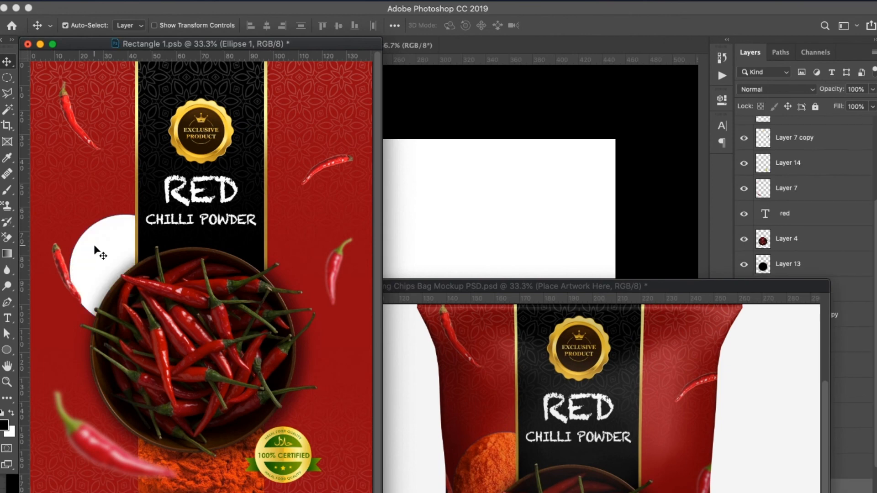
key(Delete)
key(f)
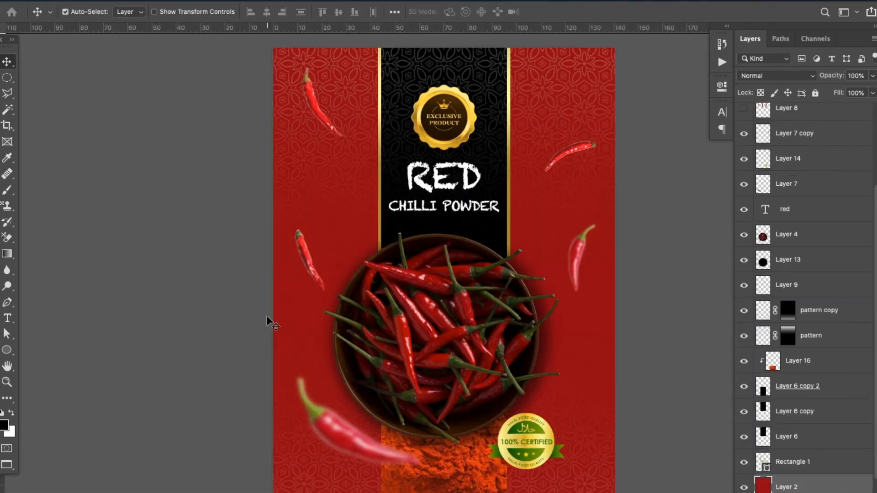
drag(452, 354, 432, 311)
drag(413, 81, 410, 163)
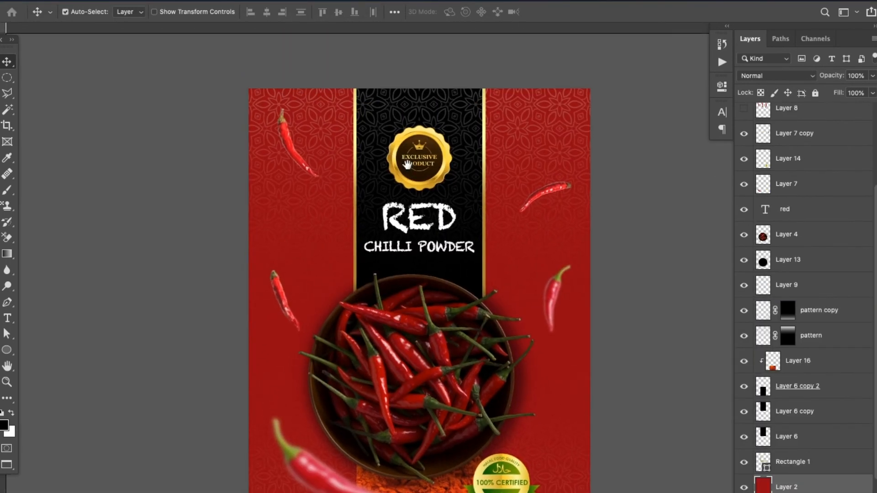
drag(404, 409, 399, 243)
key(ctrl+z)
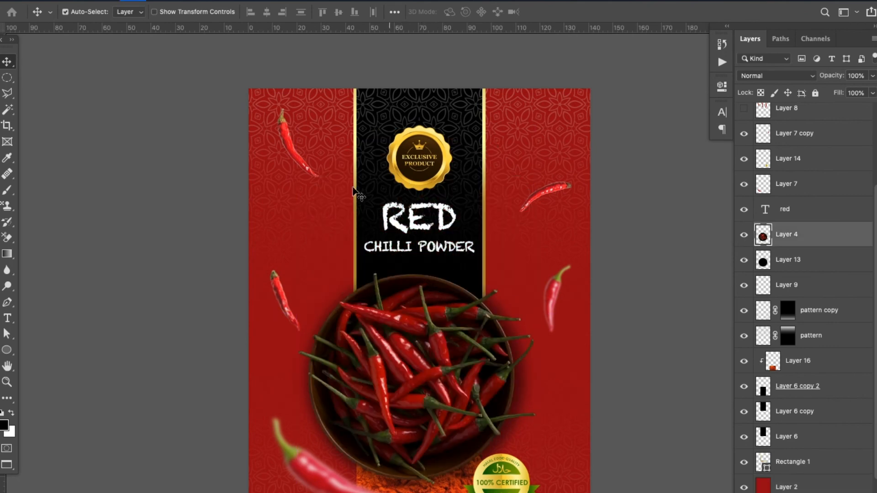
Try to move the gold-edged frame behind the title panel down to the pouch's lower edge
click(356, 206)
key(ctrl+t)
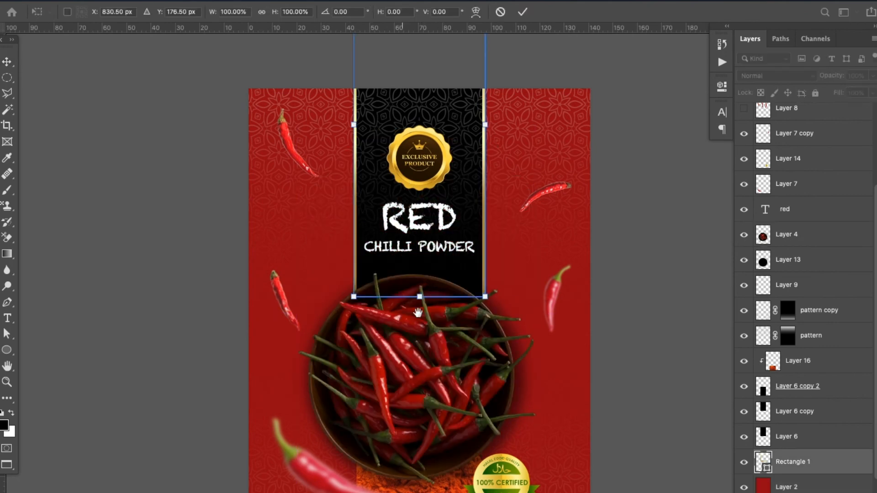
drag(417, 310, 416, 271)
key(ctrl+minus)
key(ctrl+minus)
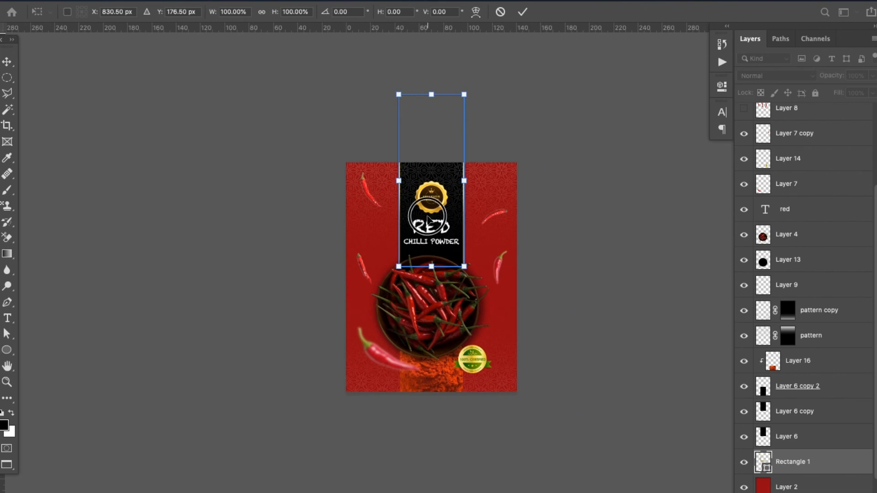
drag(431, 219, 432, 346)
key(Return)
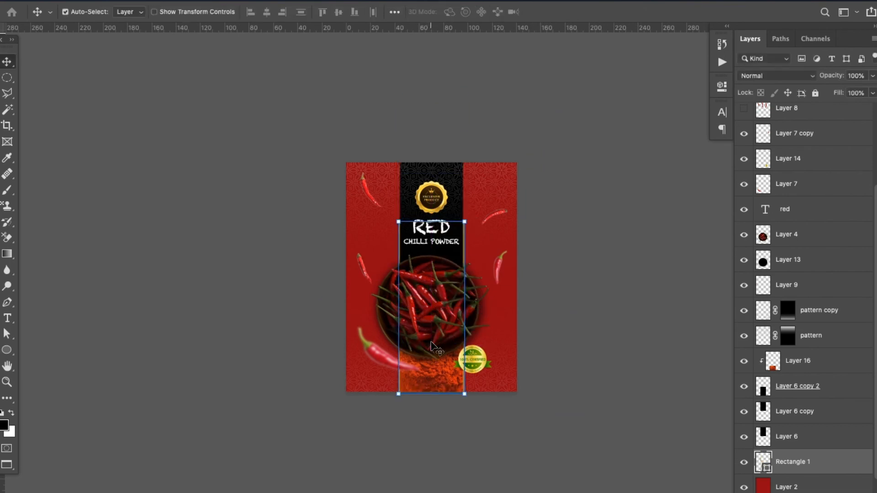
click(127, 133)
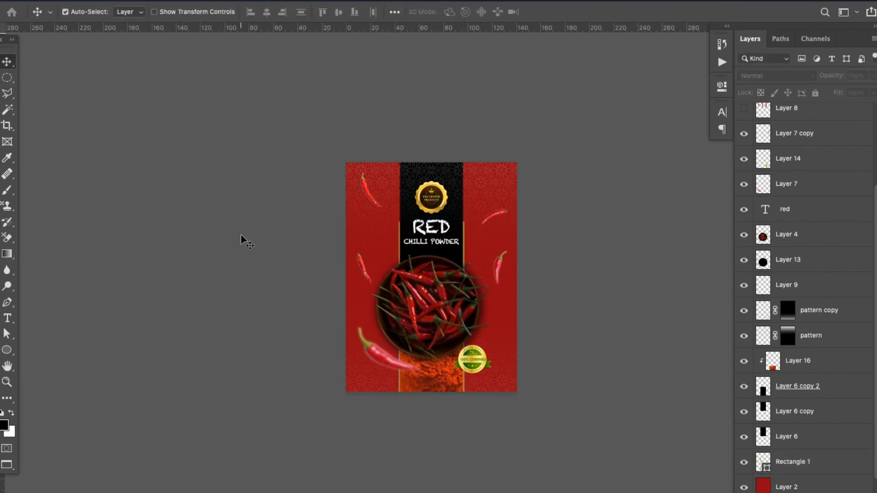
key(ctrl+plus)
key(ctrl+z)
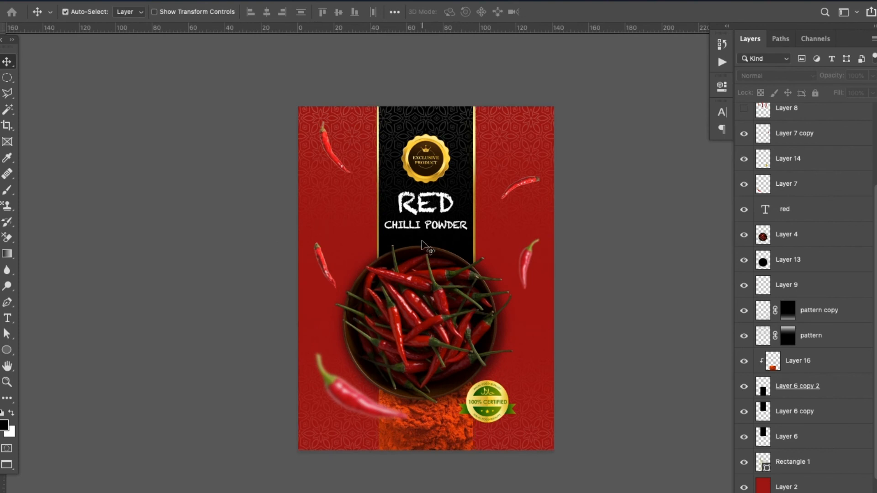
Try to stretch the black title panel down past the pouch's lower edge
click(387, 217)
key(ctrl+t)
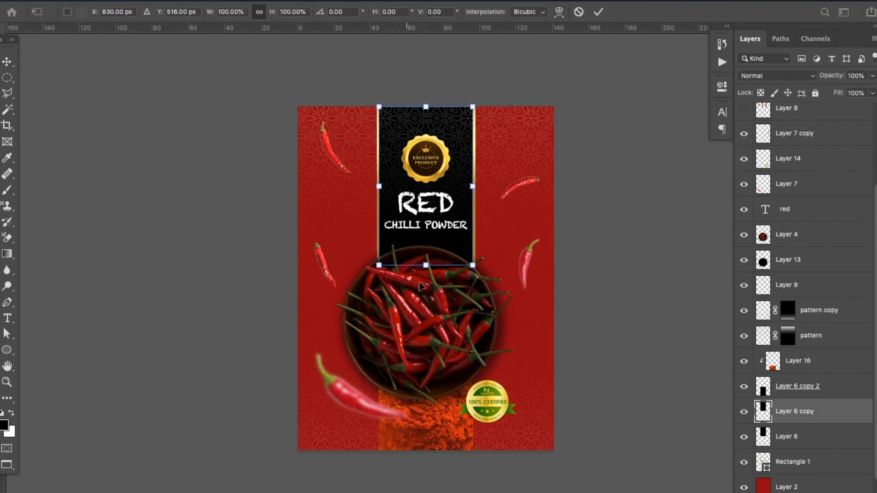
drag(425, 266, 438, 459)
key(Return)
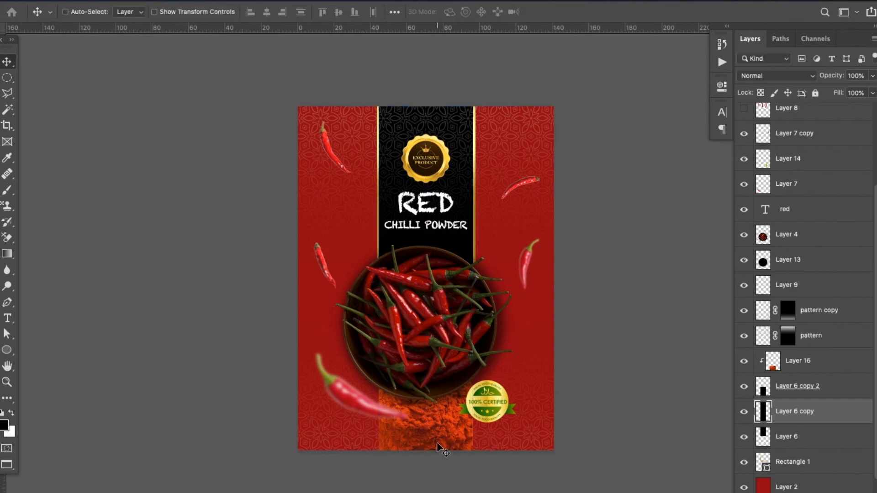
key(ctrl+t)
key(Return)
scroll(473, 291, up, 3)
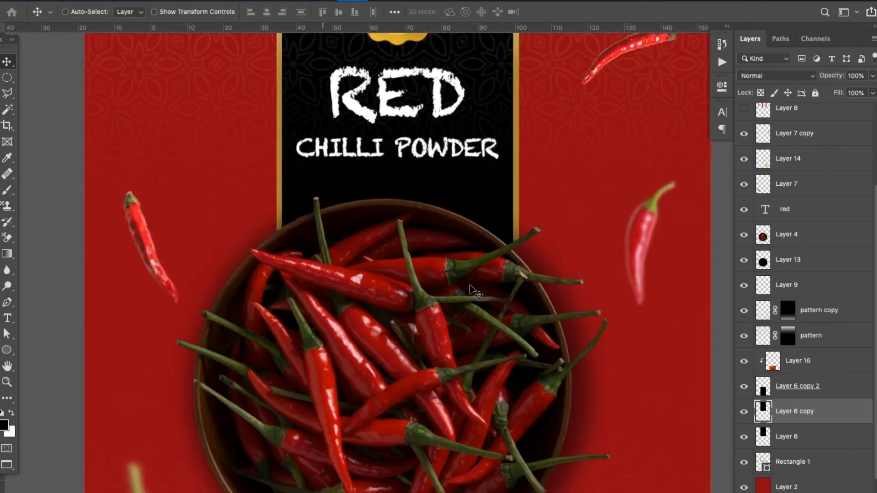
scroll(475, 292, up, 1)
drag(524, 196, 587, 204)
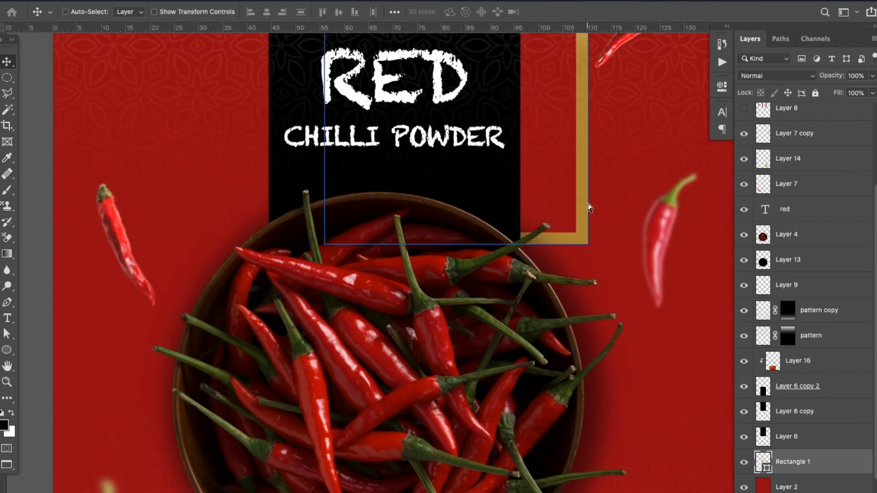
key(ctrl+z)
Stretch the gold frame behind the title panel down past the pouch's lower edge so it also borders the powder panel
key(ctrl+t)
drag(396, 236, 405, 462)
key(Return)
Clear the pattern copy layer over the powder panel's left gold edge using a rectangular marquee selection, and deselect
key(super+plus)
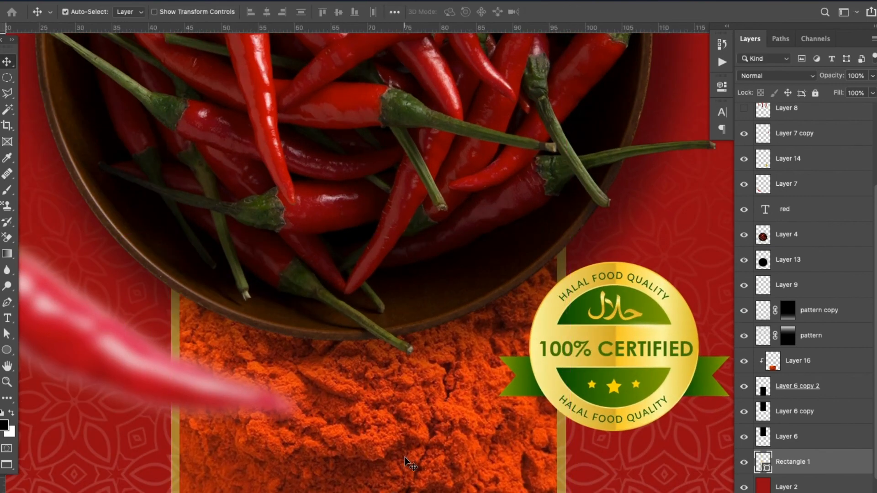
drag(480, 492, 560, 396)
drag(394, 406, 429, 360)
drag(352, 361, 414, 275)
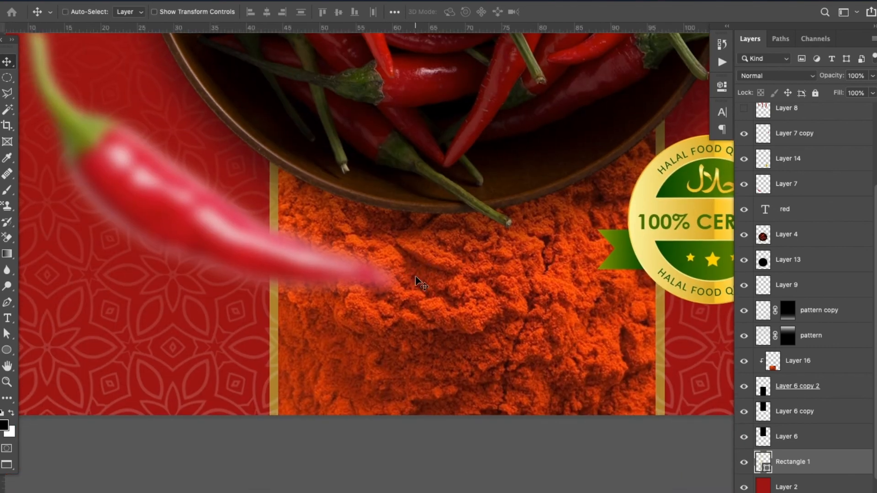
key(super+plus)
drag(326, 235, 442, 204)
key(super+minus)
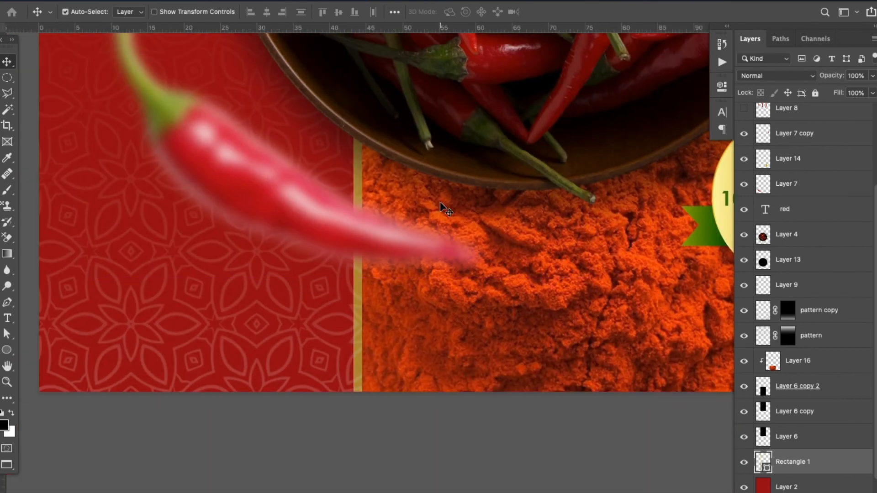
click(6, 78)
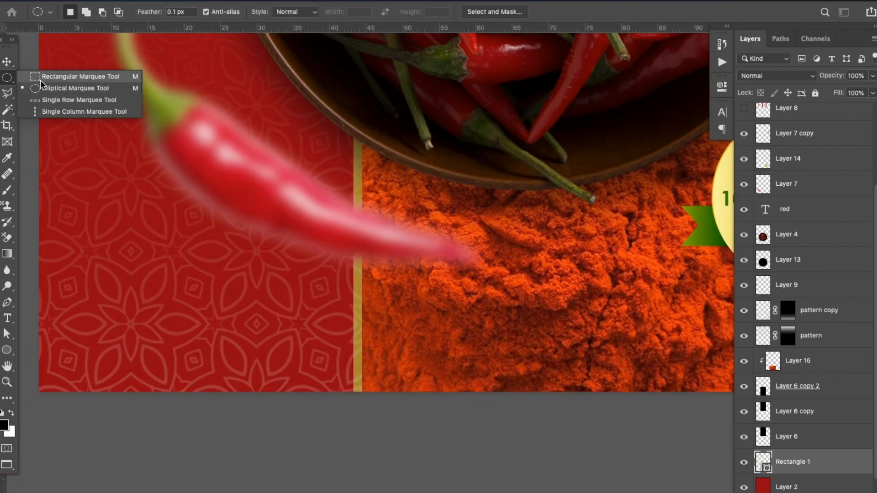
click(60, 78)
drag(369, 71, 487, 414)
click(855, 306)
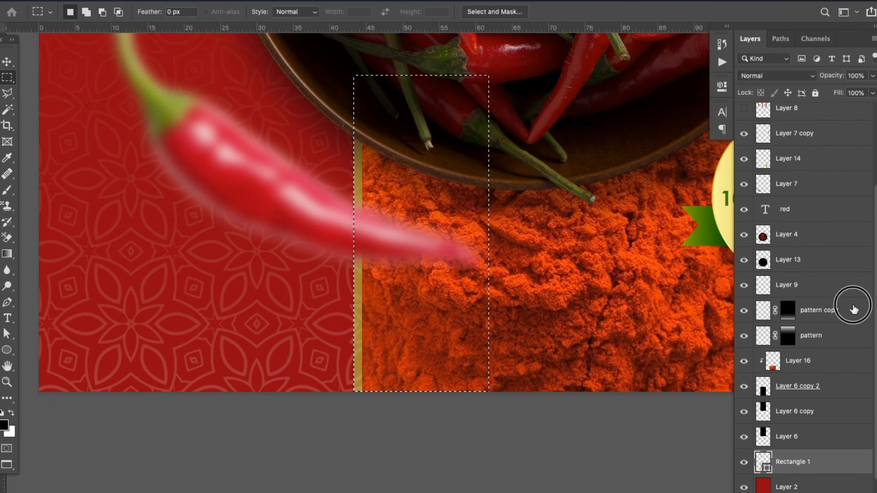
key(super+d)
Clear the pattern copy layer over the powder panel's right gold edge, deselect, and save the pouch artwork
drag(603, 200, 272, 209)
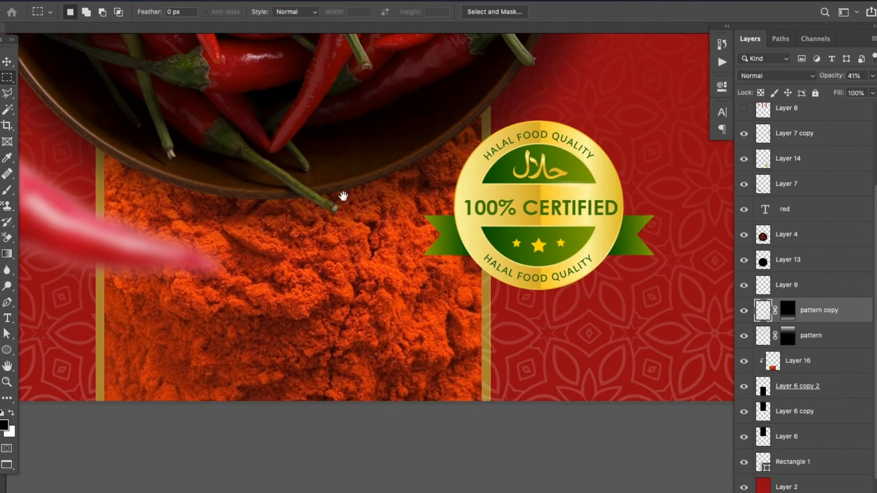
drag(370, 53, 490, 457)
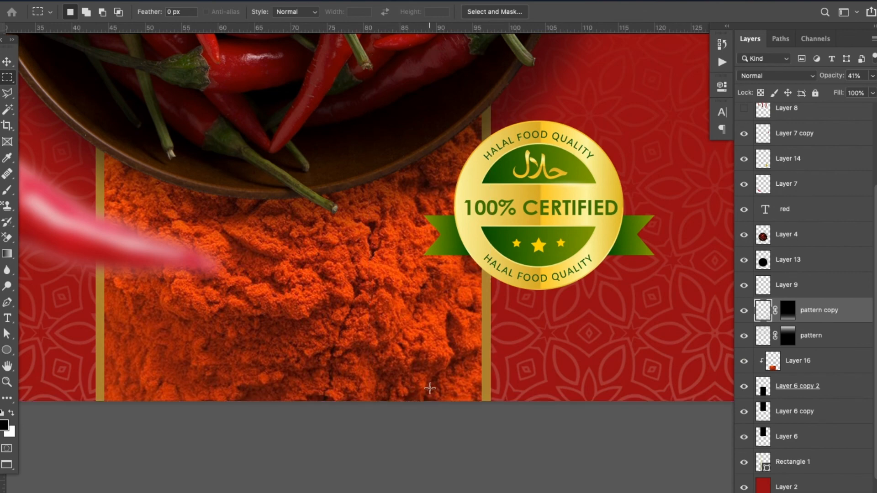
key(super+d)
key(super+minus)
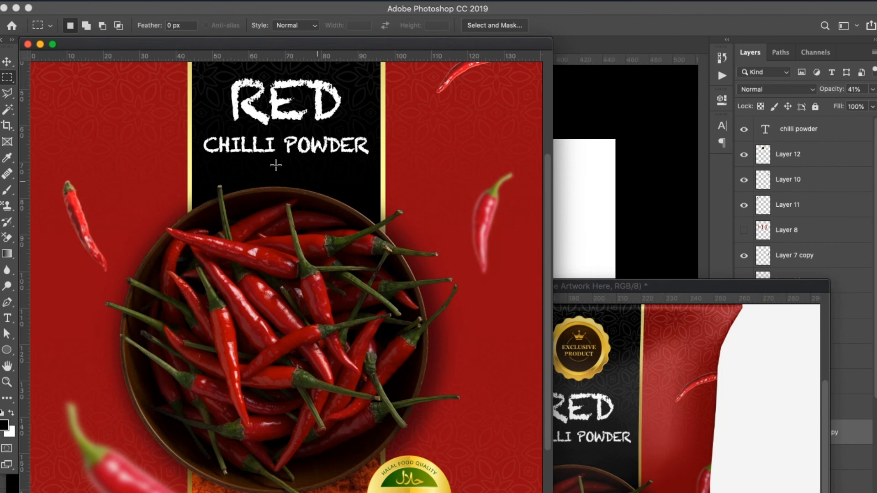
key(super+s)
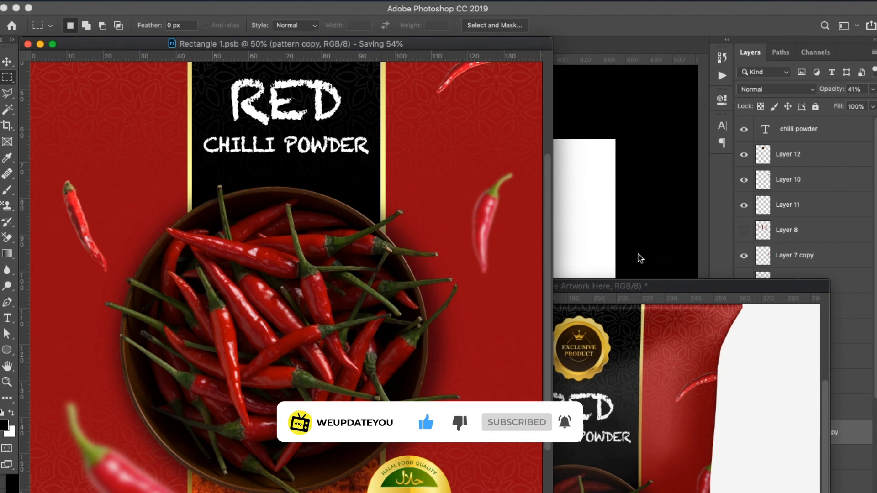
Bring the chips bag mockup forward and examine the finished pouch as a whole and close up
drag(619, 286, 589, 90)
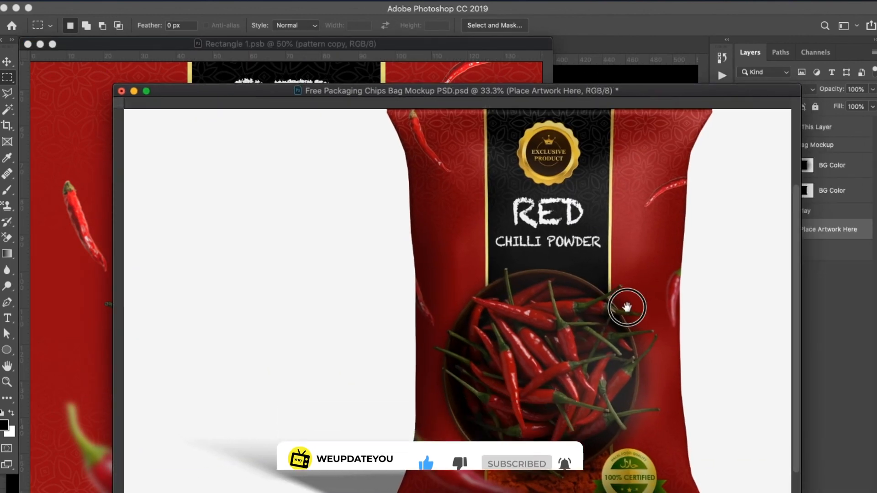
drag(627, 307, 570, 268)
key(f)
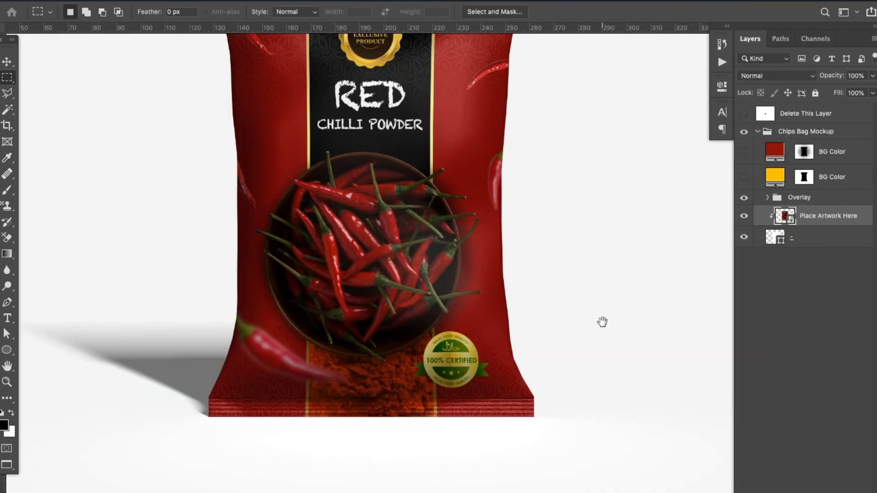
drag(603, 322, 599, 332)
key(super+minus)
key(super+minus)
key(super+minus)
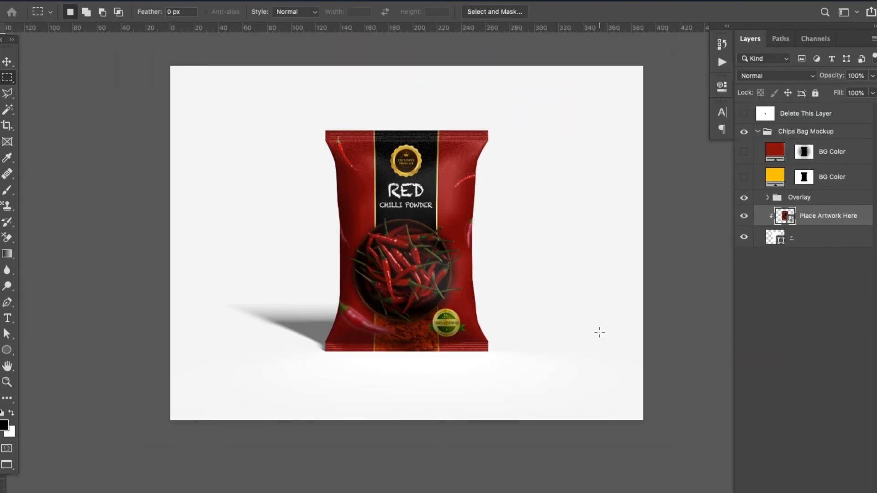
key(super+plus)
key(super+plus)
key(super+minus)
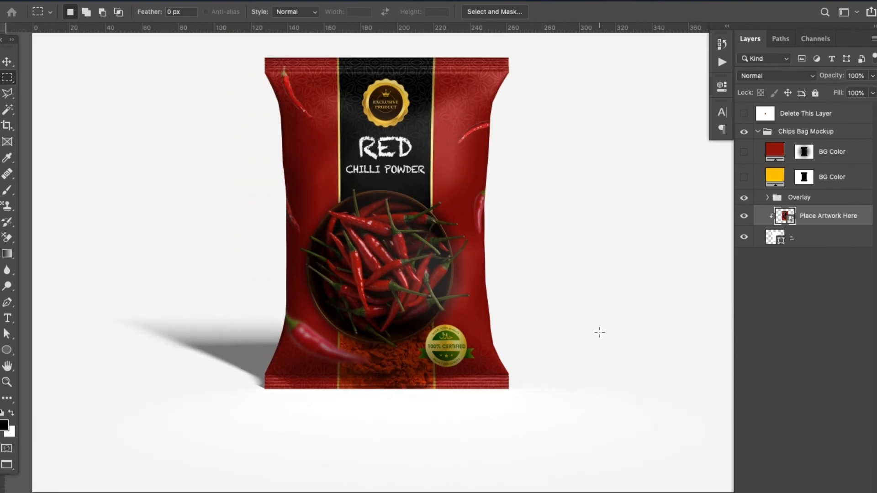
drag(470, 277, 478, 307)
key(super+plus)
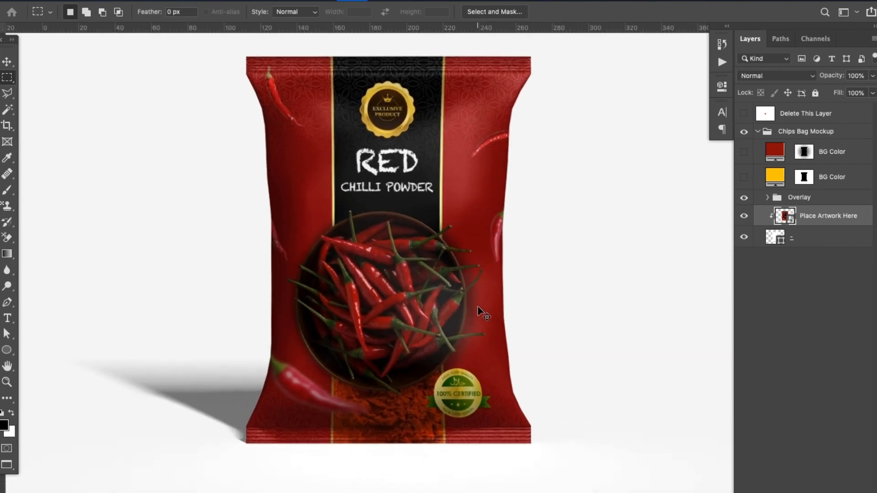
key(super+minus)
drag(436, 271, 440, 279)
key(super+plus)
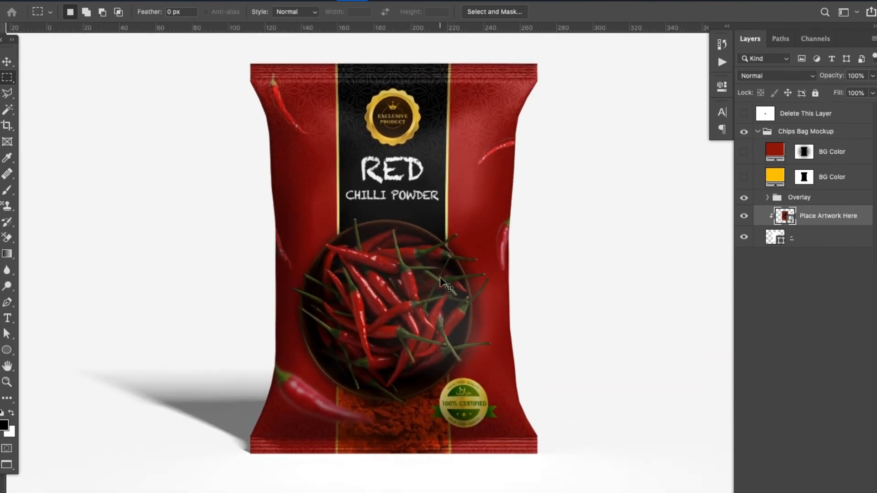
drag(366, 231, 443, 246)
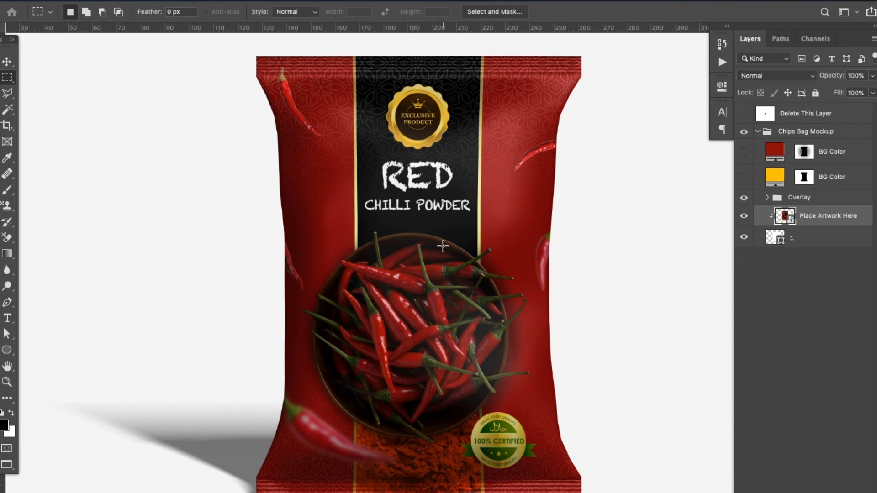